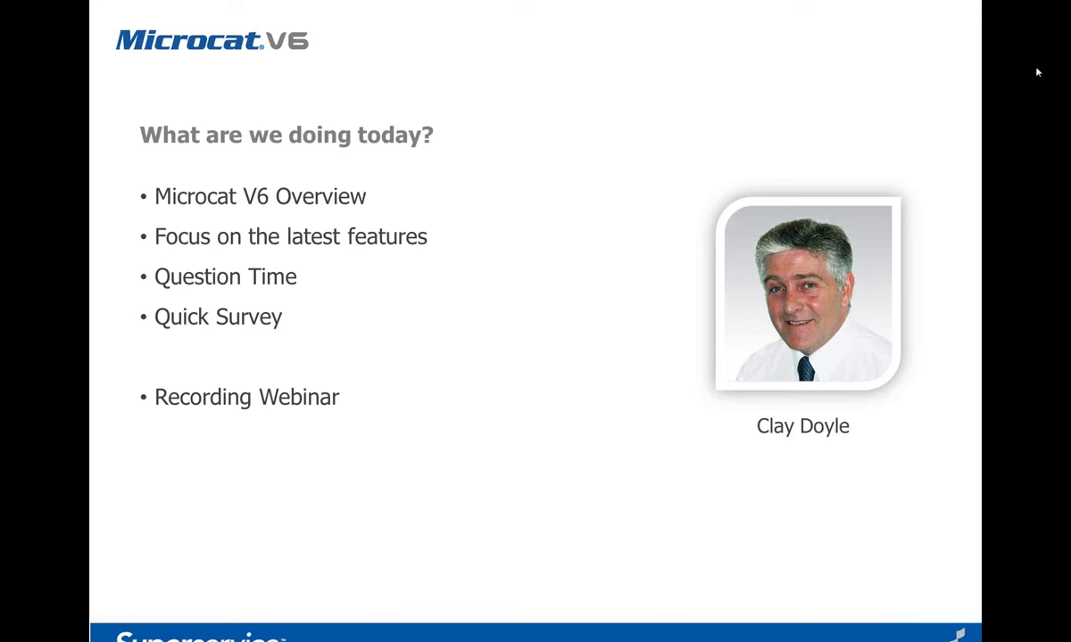
# - Leave the webinar agenda slideshow and show the Infomedia portal home page in the browser
pyautogui.hotkey('alt', 'Tab')
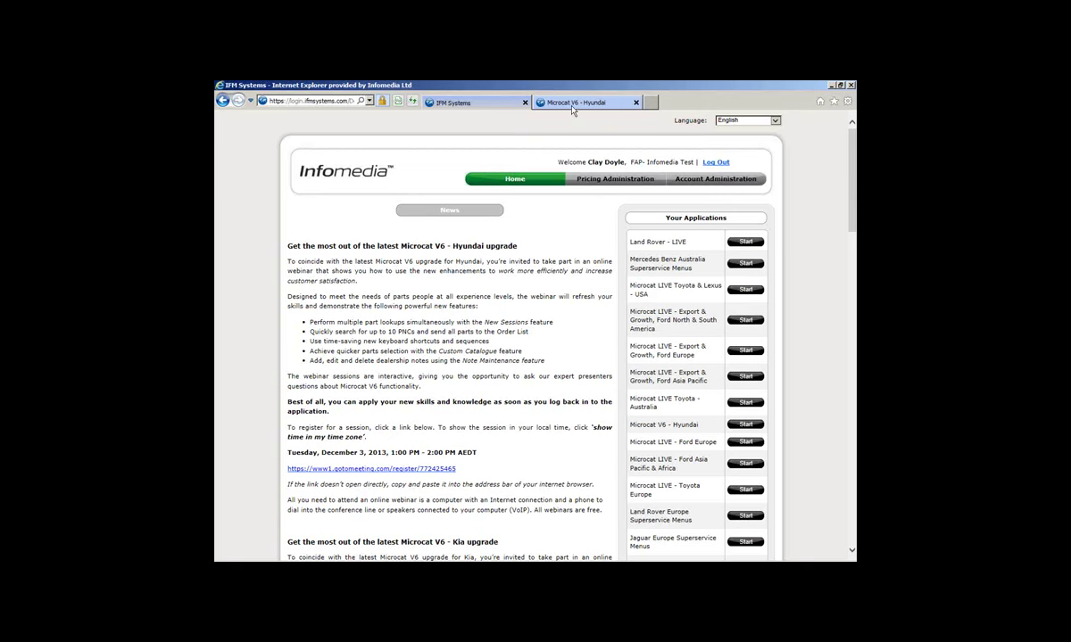
# - Switch to the Microcat V6 - Hyundai catalogue and its vehicle index
pyautogui.click(537, 104)
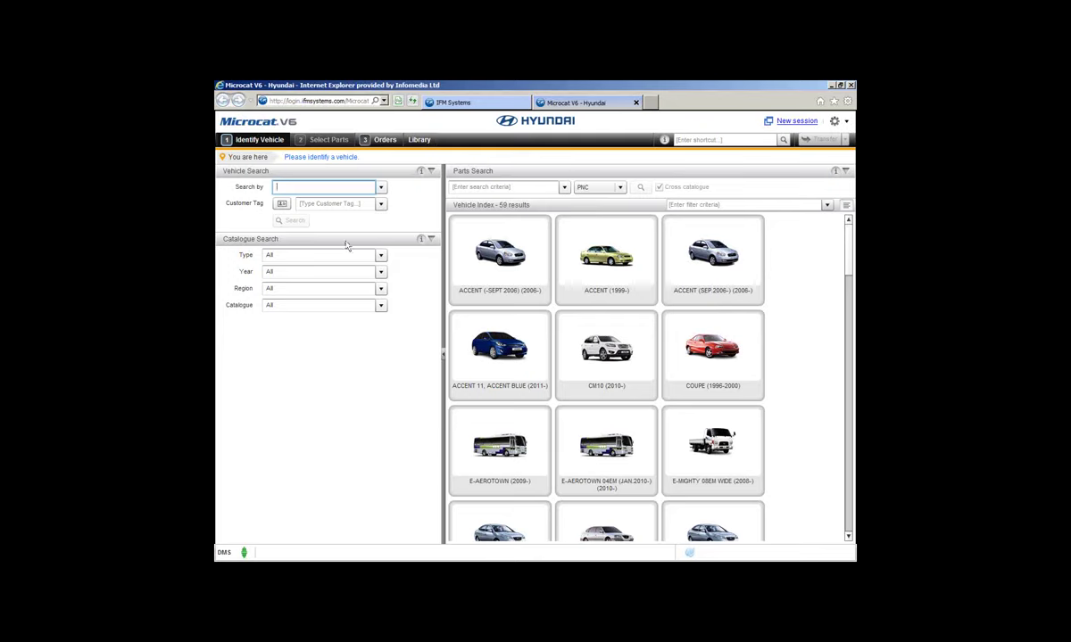
# - Search the pasted VIN to identify the i20 (2008-), then open its (BO) BODY group
pyautogui.write('CM351147')
pyautogui.doubleClick(327, 187)
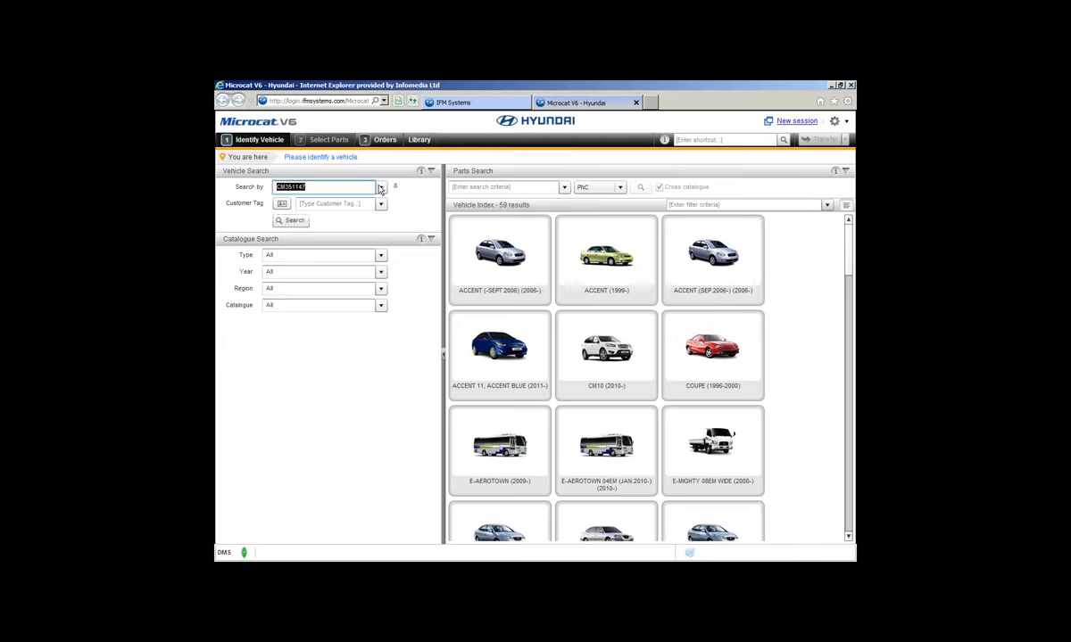
pyautogui.click(362, 187)
pyautogui.click(366, 201)
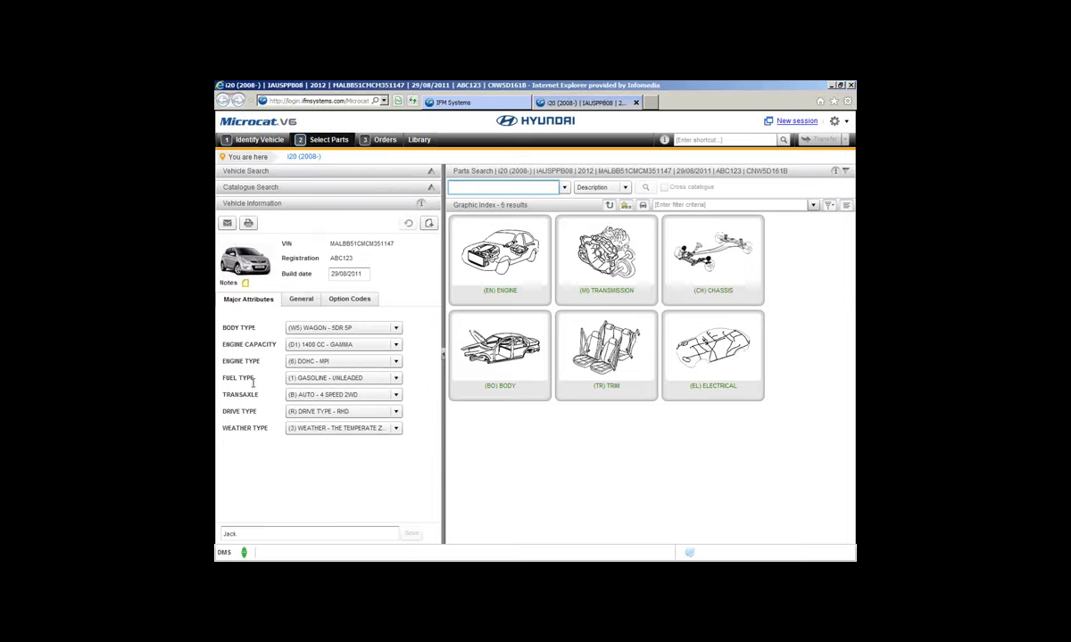
pyautogui.click(522, 331)
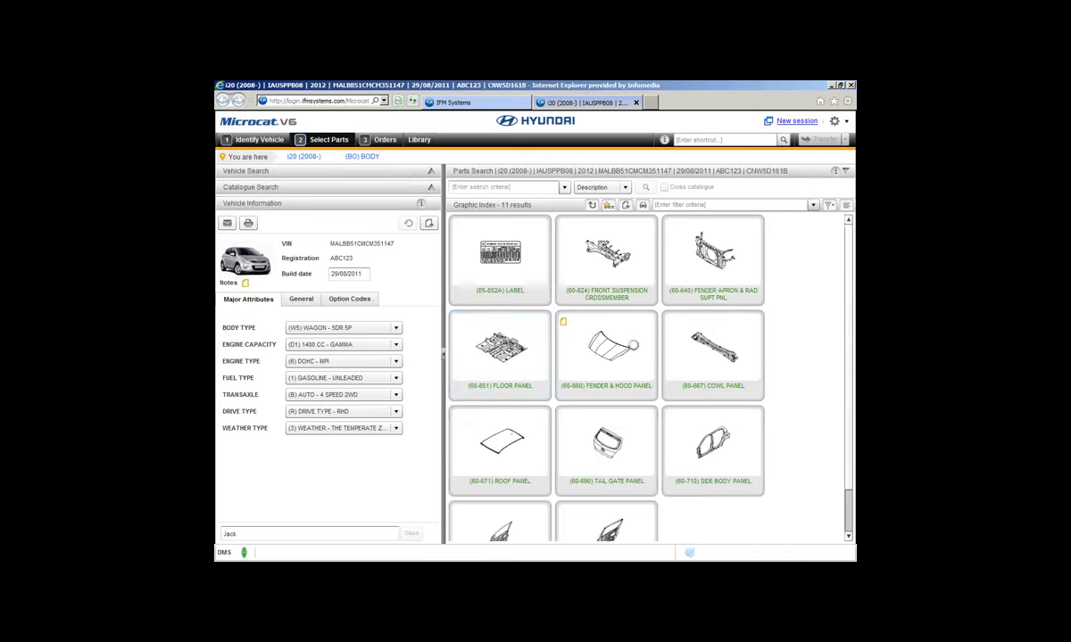
# - Order one PANEL ASSY-HOOD, part 66400-1J000, from the (60-660) Fender & Hood Panel illustration
pyautogui.click(629, 344)
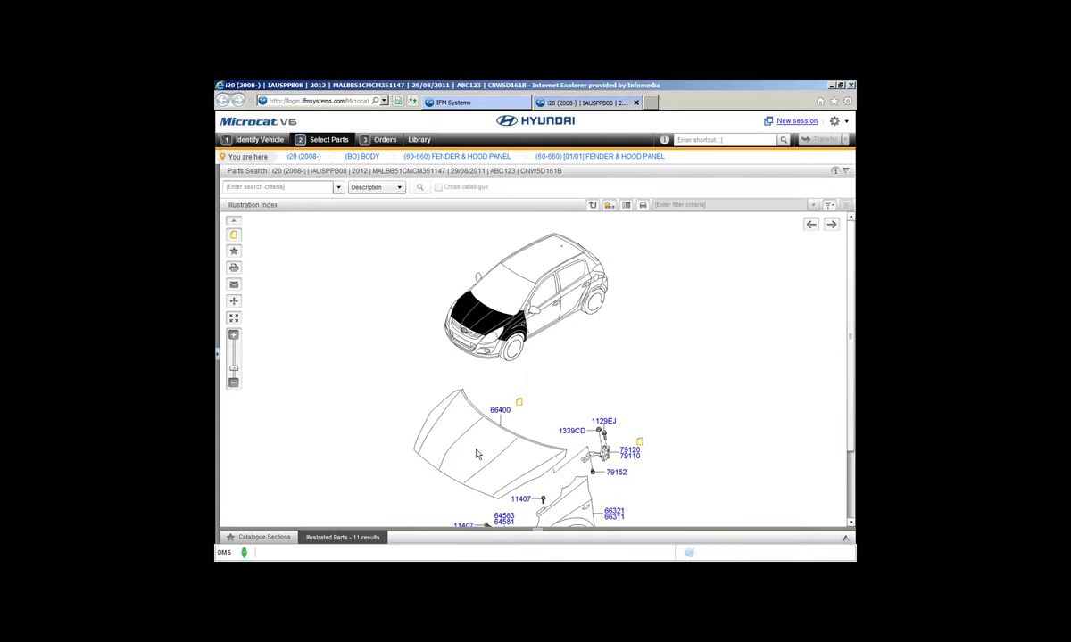
pyautogui.click(499, 413)
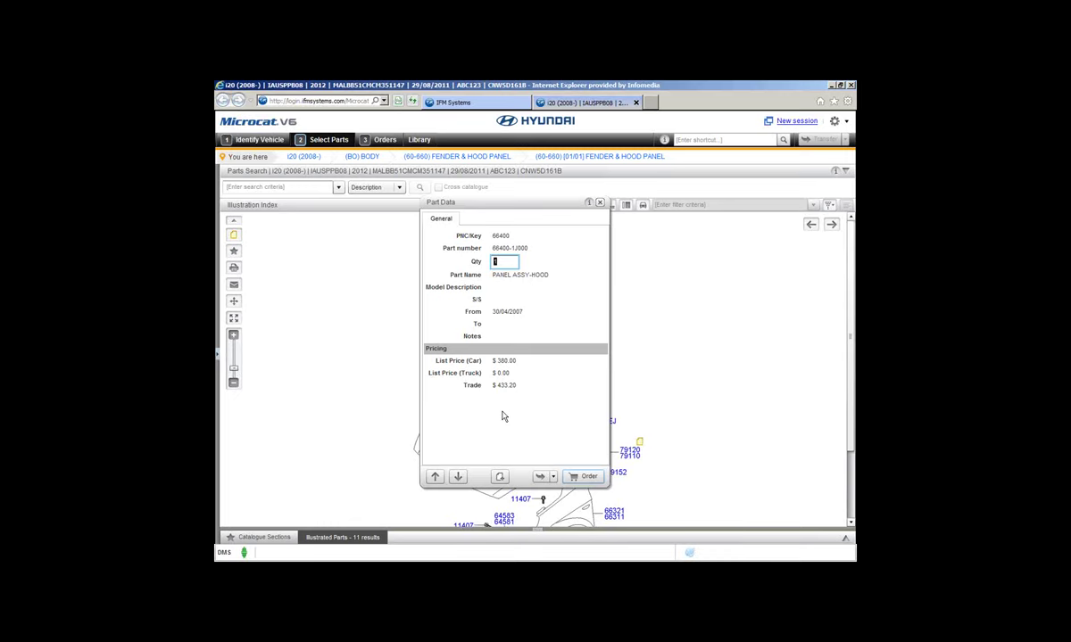
pyautogui.click(581, 482)
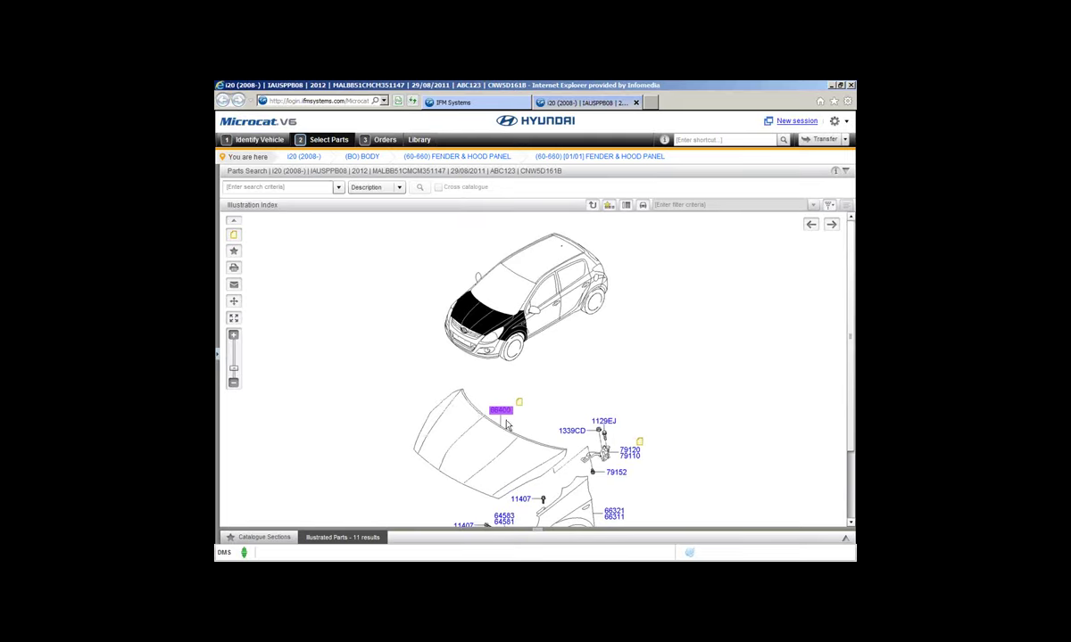
# - Review the hood panel line in the Order List, then clear the list to $0.00
pyautogui.click(385, 140)
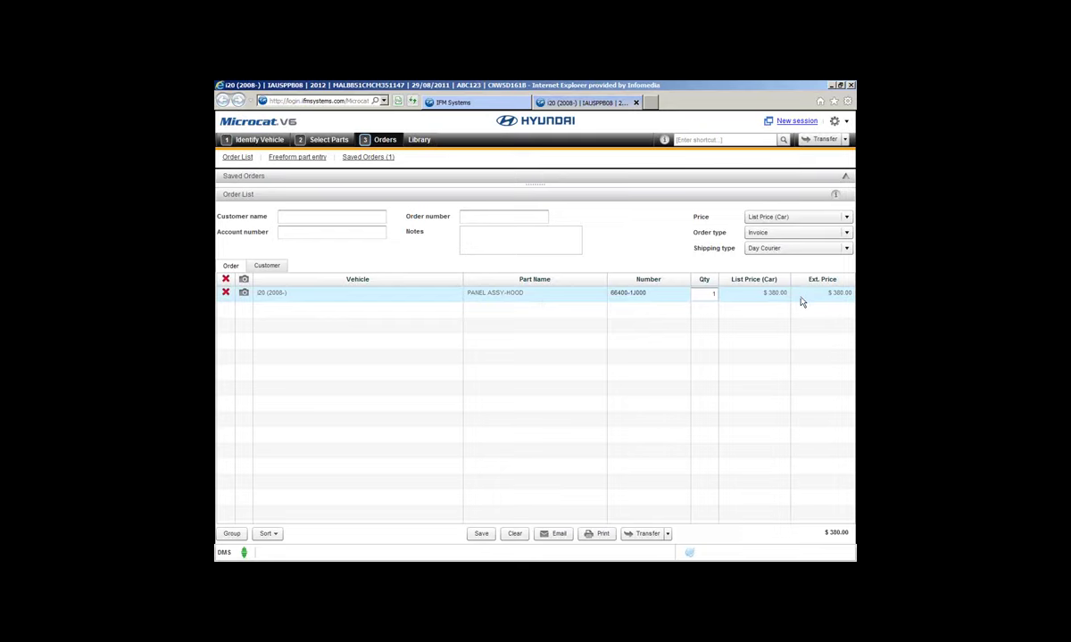
pyautogui.click(515, 535)
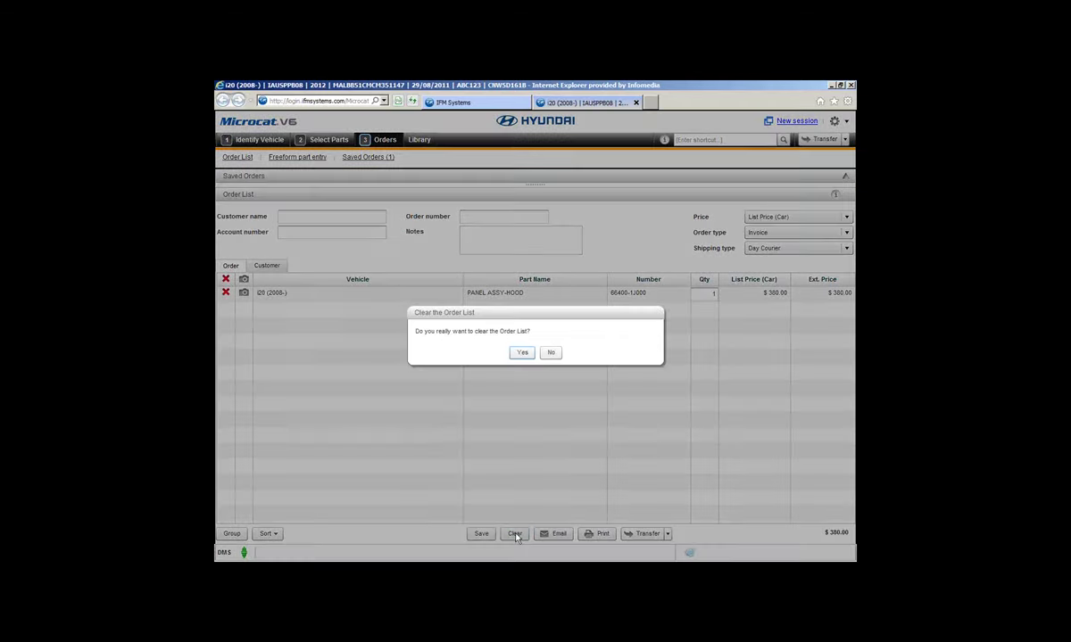
pyautogui.click(525, 356)
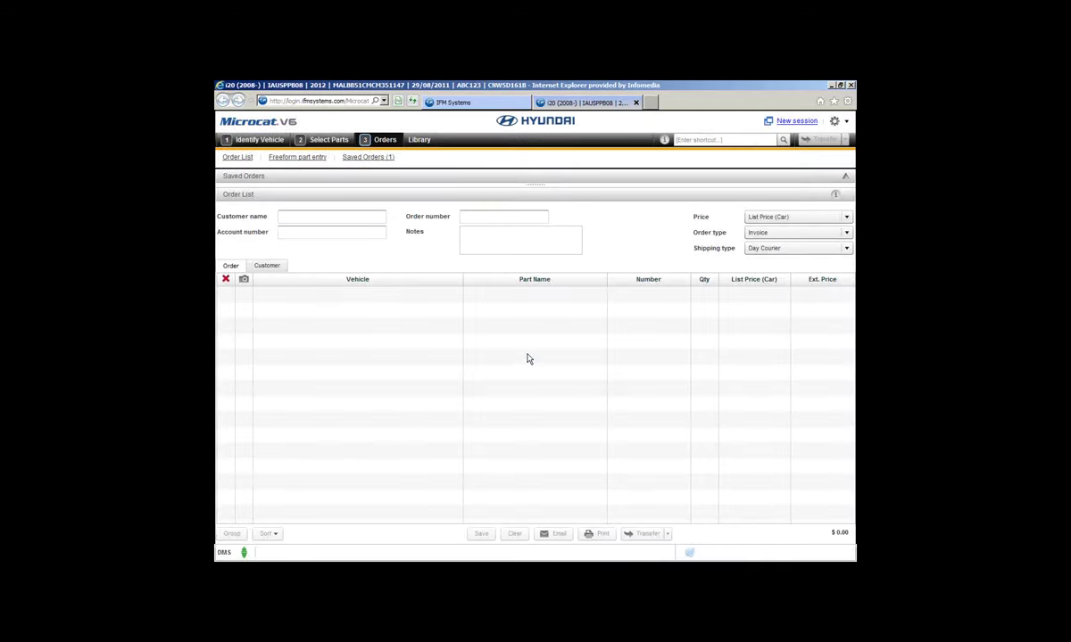
# - Re-identify the i20 by its VIN to show the six groups, Engine through Electrical
pyautogui.click(268, 140)
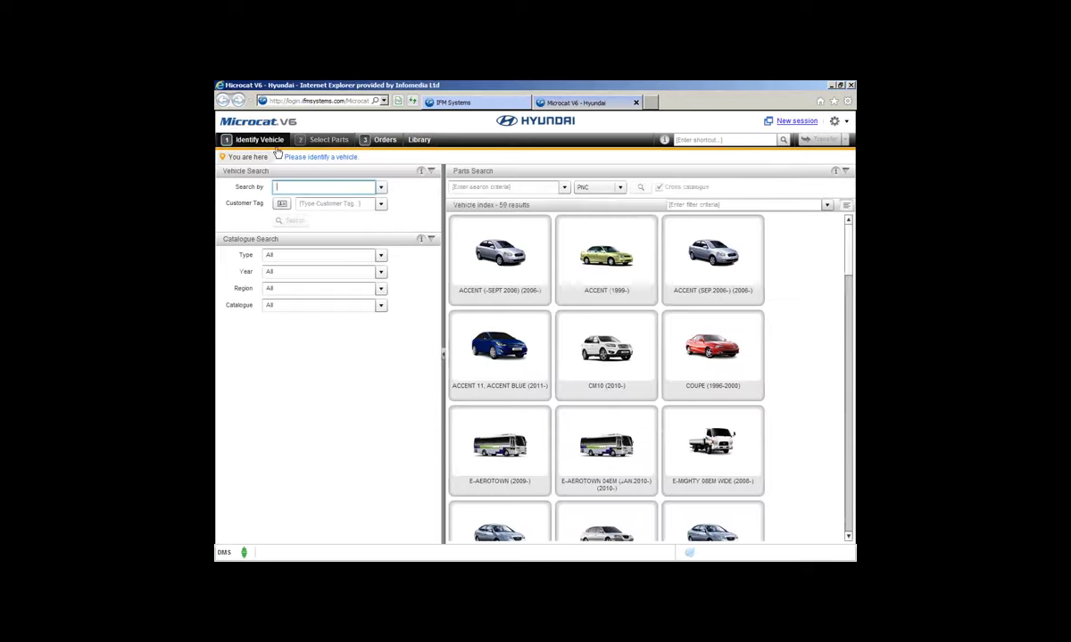
pyautogui.click(381, 189)
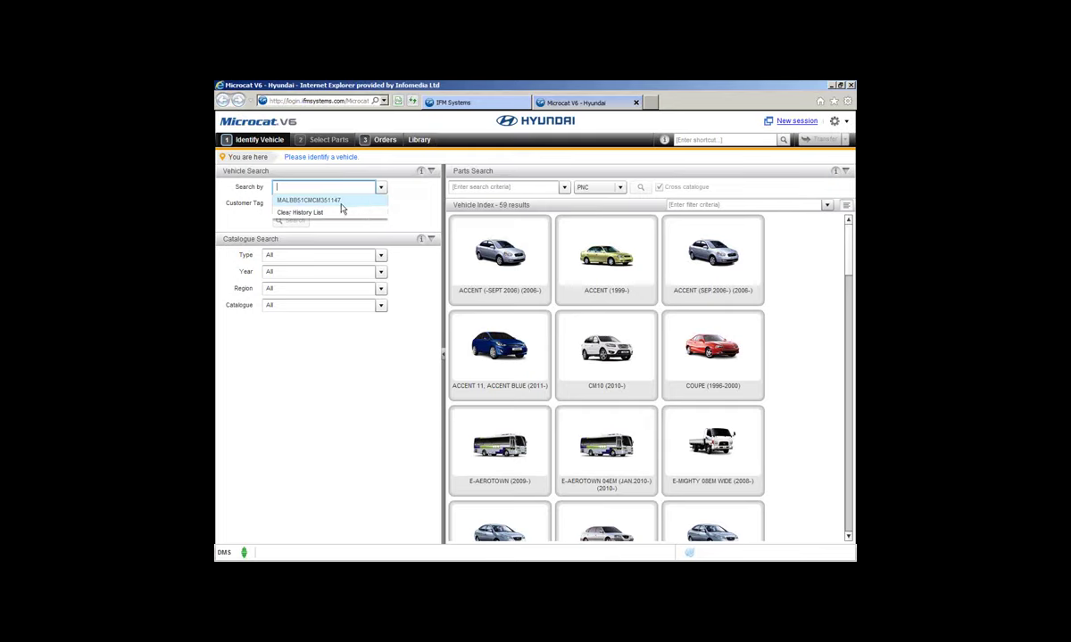
pyautogui.write('CM351147')
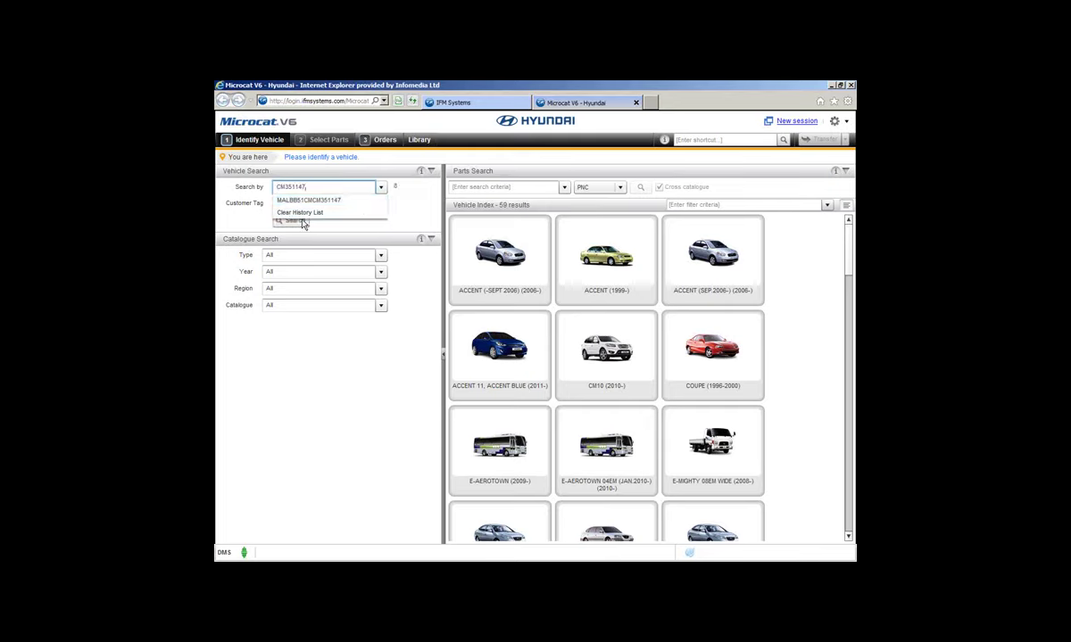
pyautogui.click(303, 224)
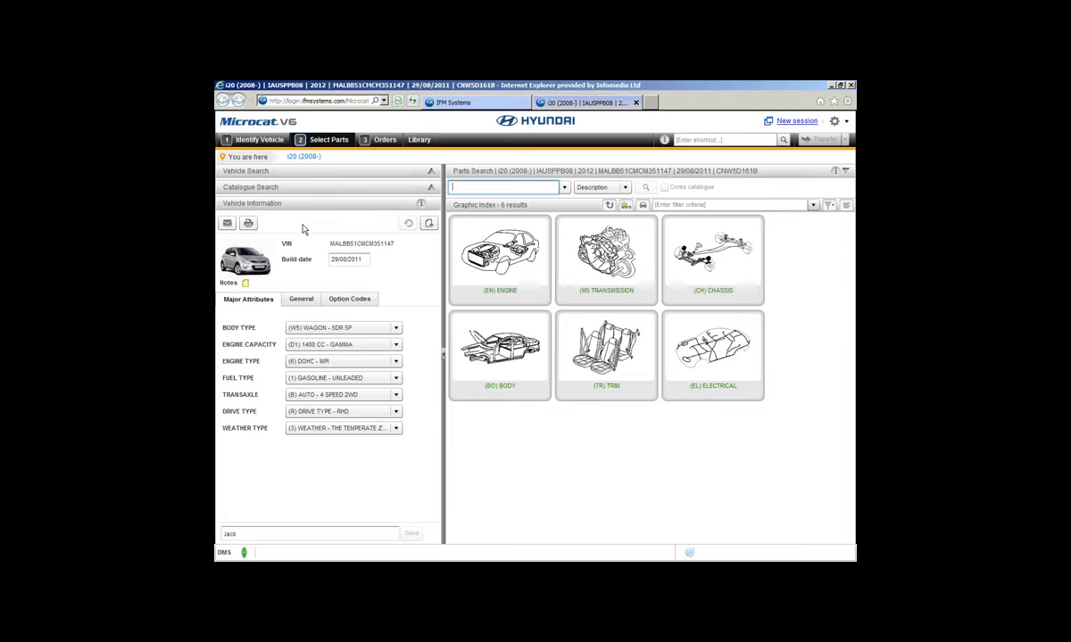
pyautogui.click(304, 305)
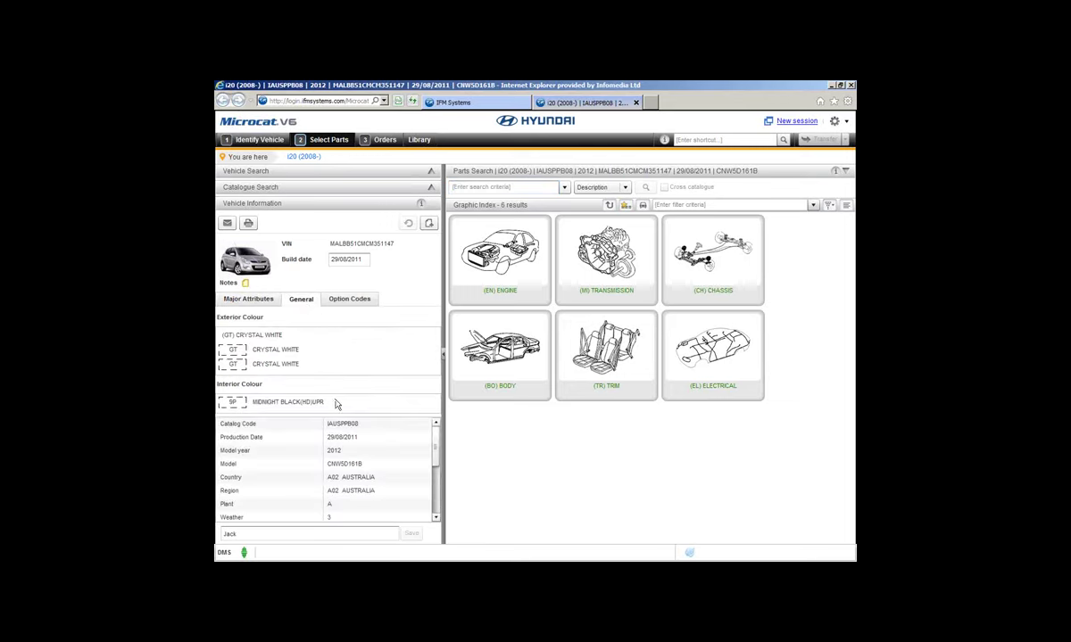
pyautogui.click(365, 302)
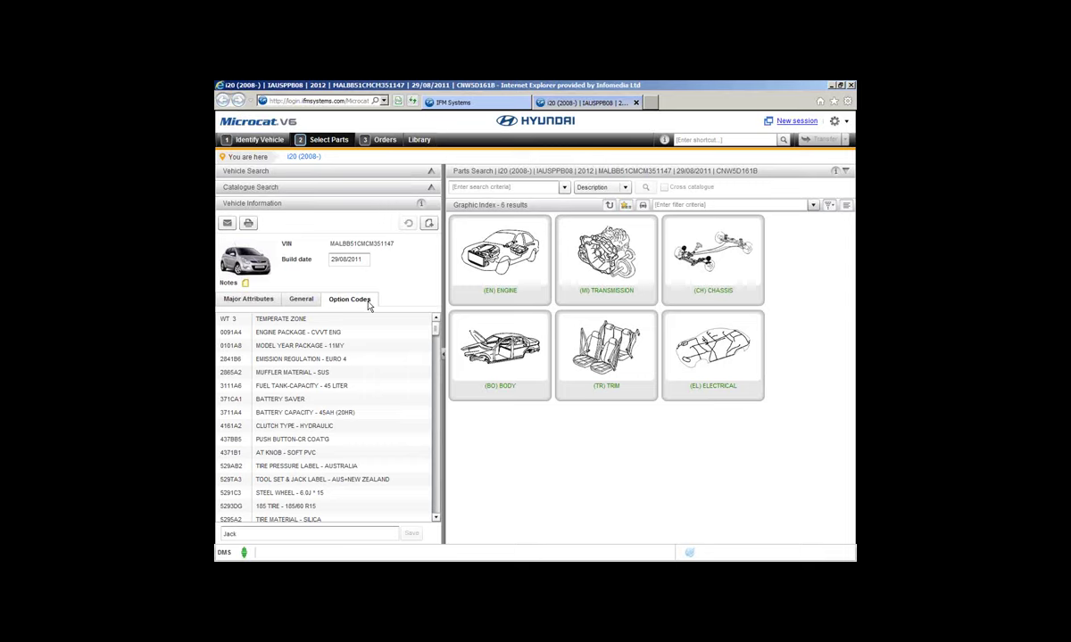
pyautogui.click(246, 302)
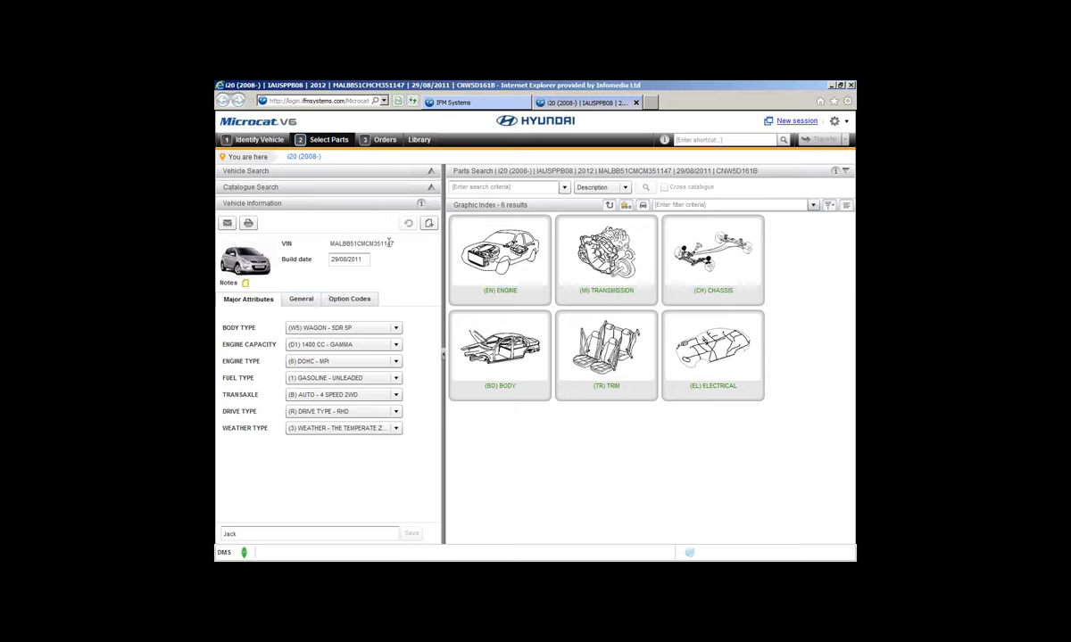
# - Replace the i20's existing customer tag with the new customer's name and save it
pyautogui.moveTo(328, 243); pyautogui.dragTo(428, 263)
pyautogui.click(259, 533)
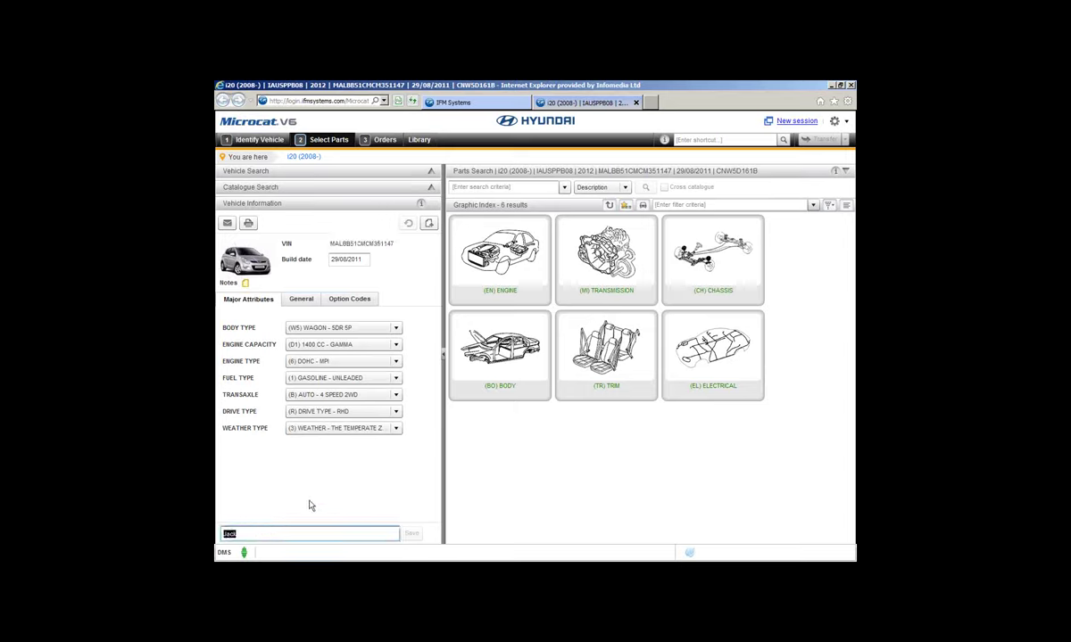
pyautogui.write('Bill')
pyautogui.click(411, 533)
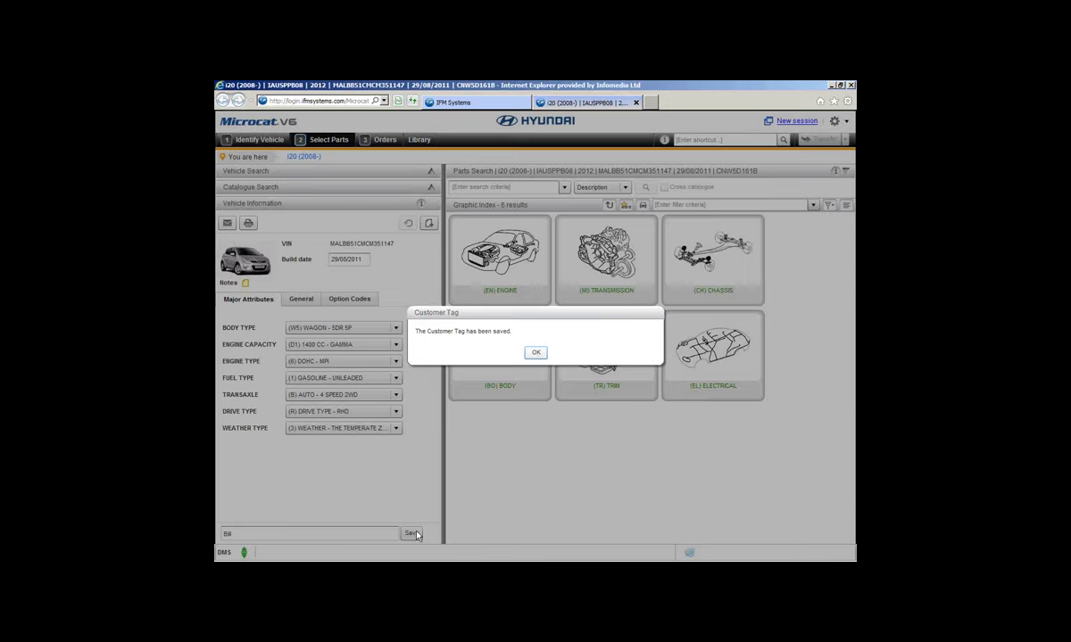
pyautogui.click(536, 352)
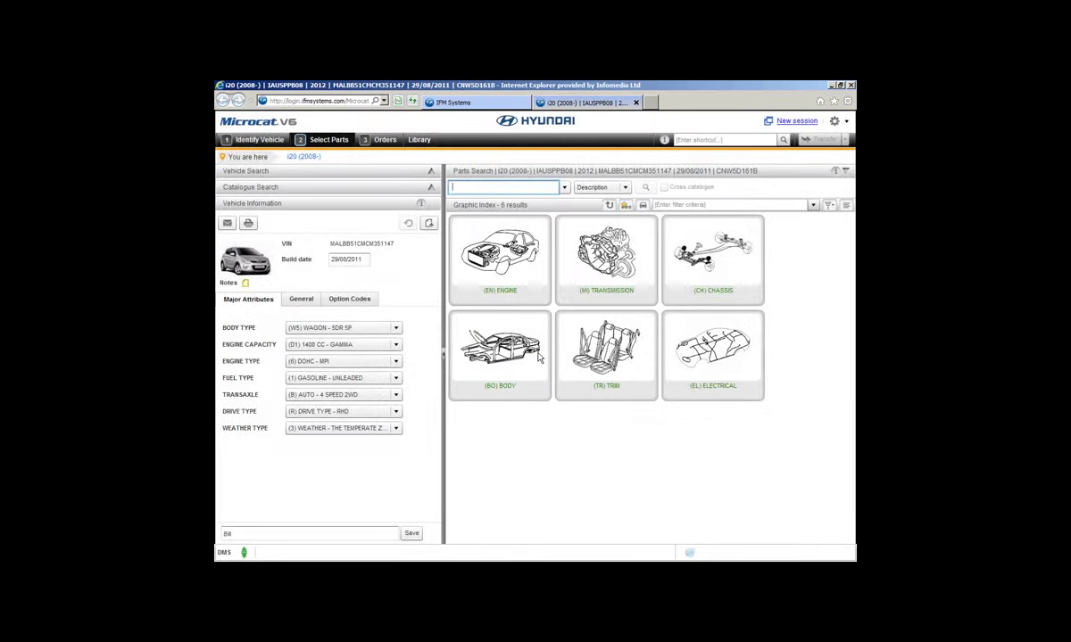
# - From Identify Vehicle, open the Customer Tags list and load the newly tagged i20
pyautogui.click(261, 139)
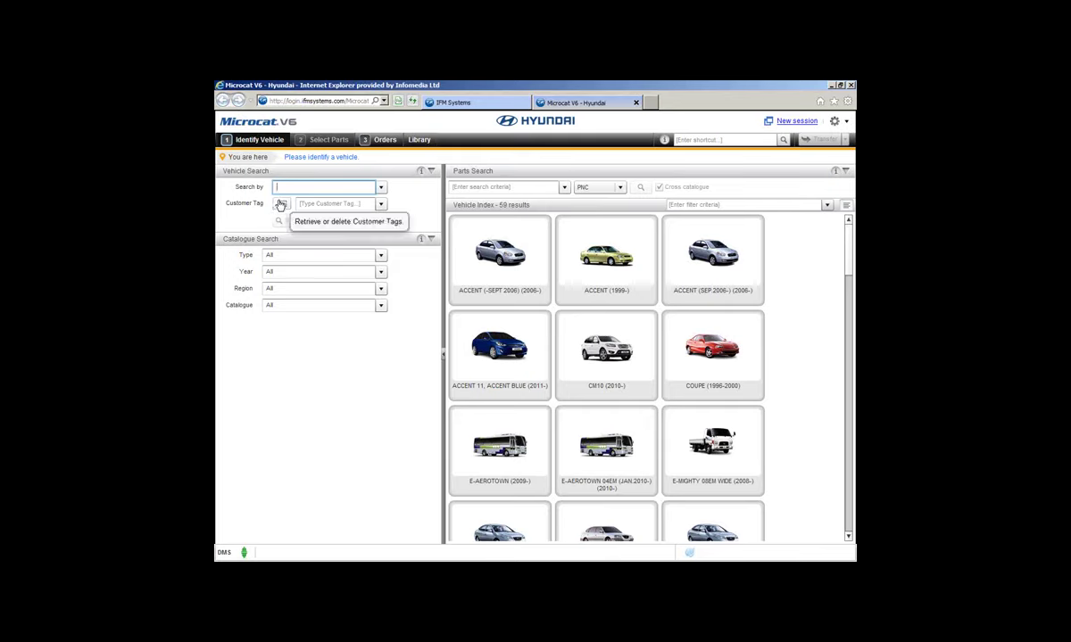
pyautogui.click(281, 204)
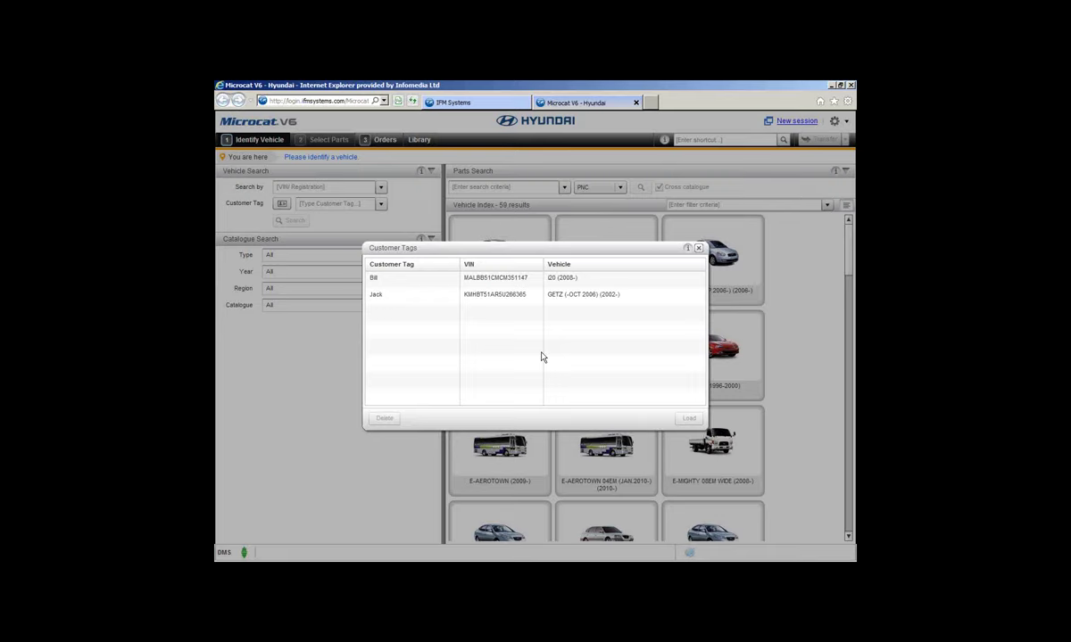
pyautogui.click(499, 285)
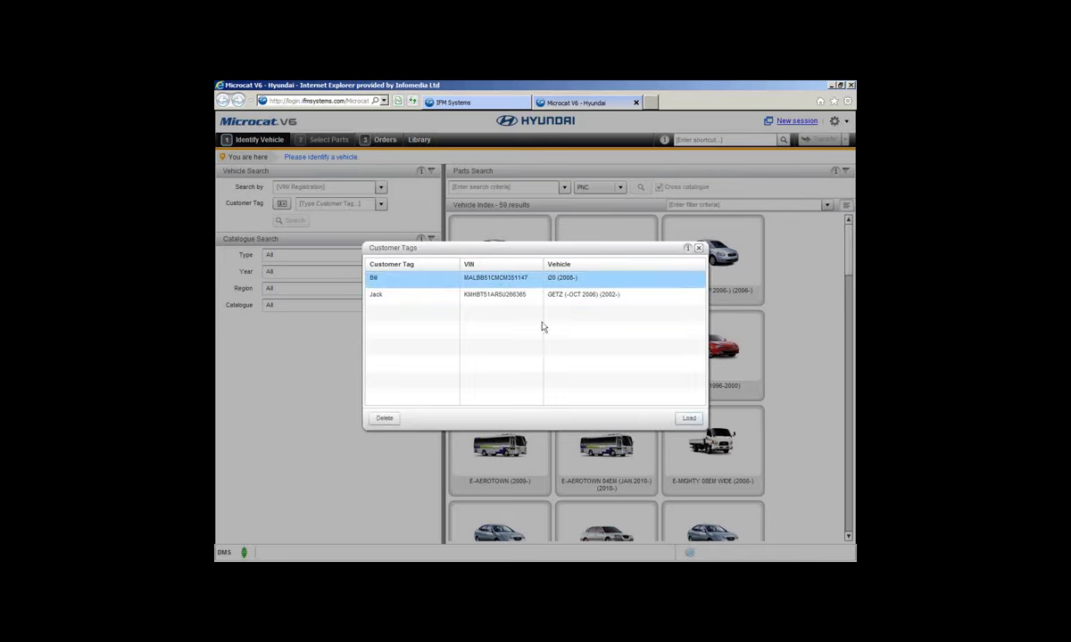
pyautogui.click(687, 419)
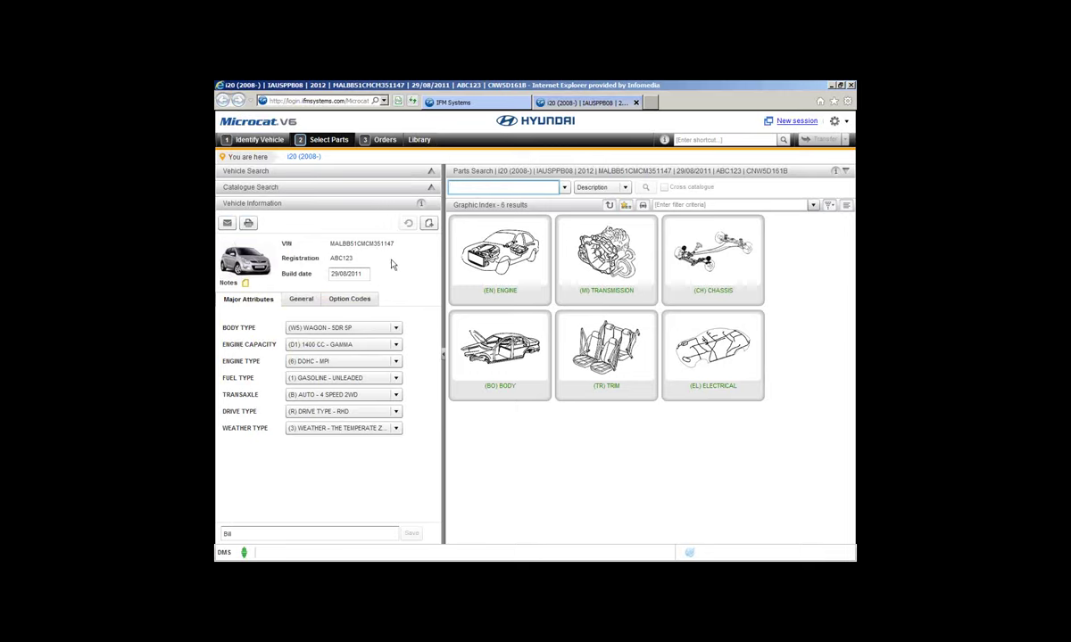
# - Add a blank note to the i20 with VIN Notes as its category
pyautogui.click(429, 225)
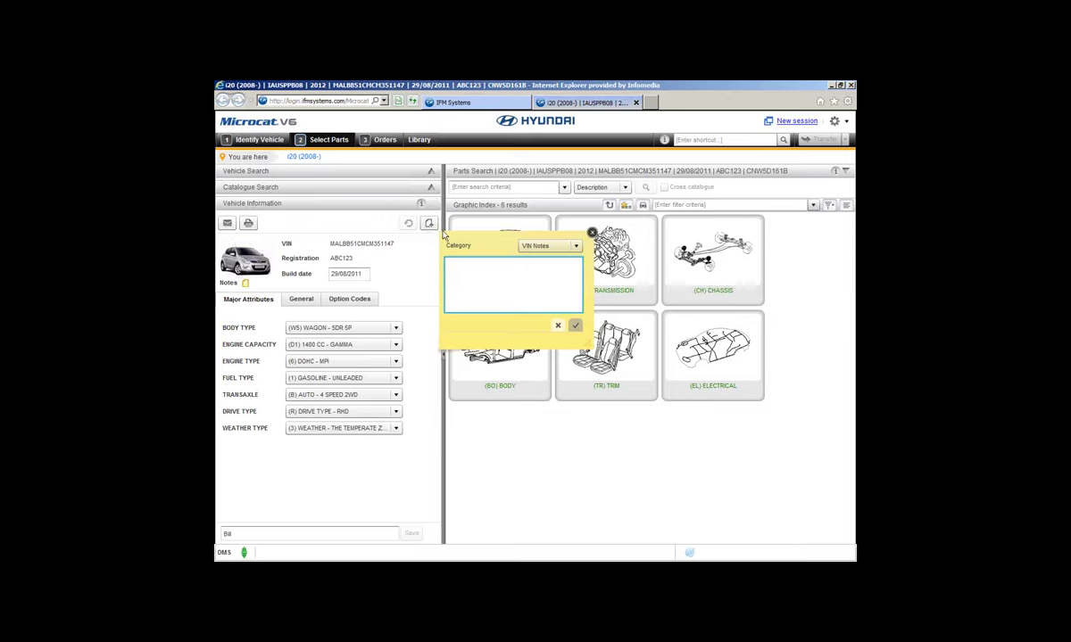
pyautogui.click(576, 248)
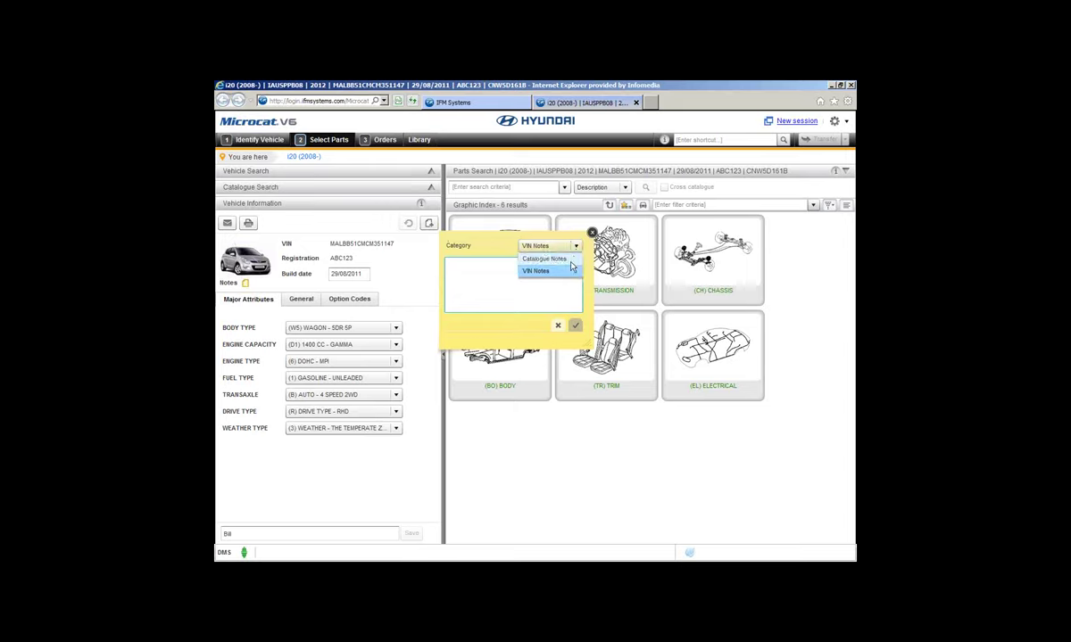
pyautogui.click(542, 270)
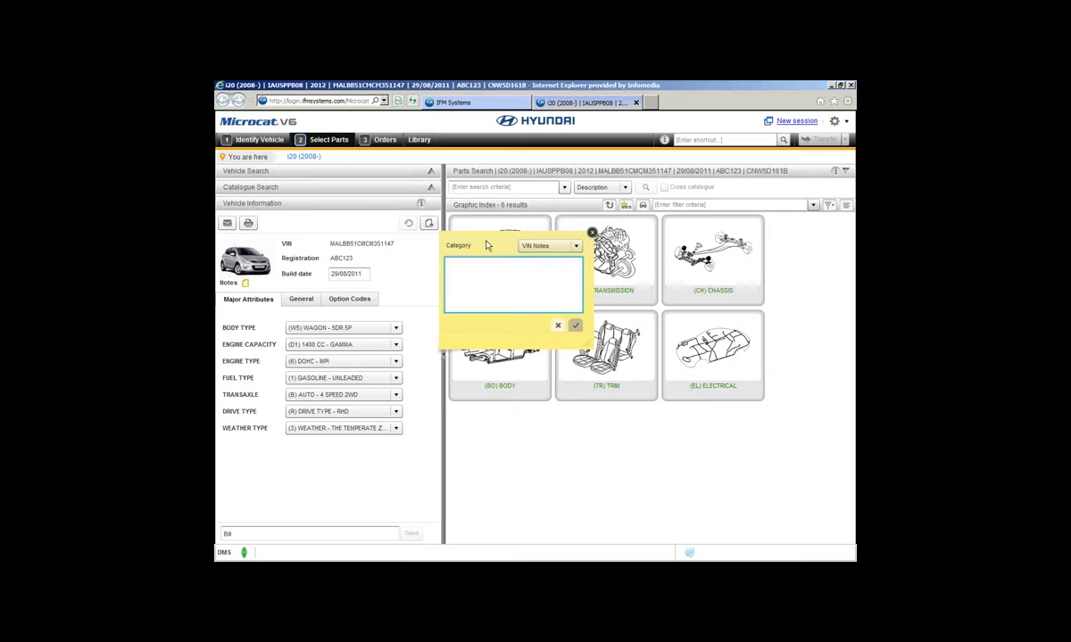
# - Save the VIN note '22 inch wheels fitted', then expand and collapse its author and date details
pyautogui.write('22 inch wheels fitted')
pyautogui.click(576, 329)
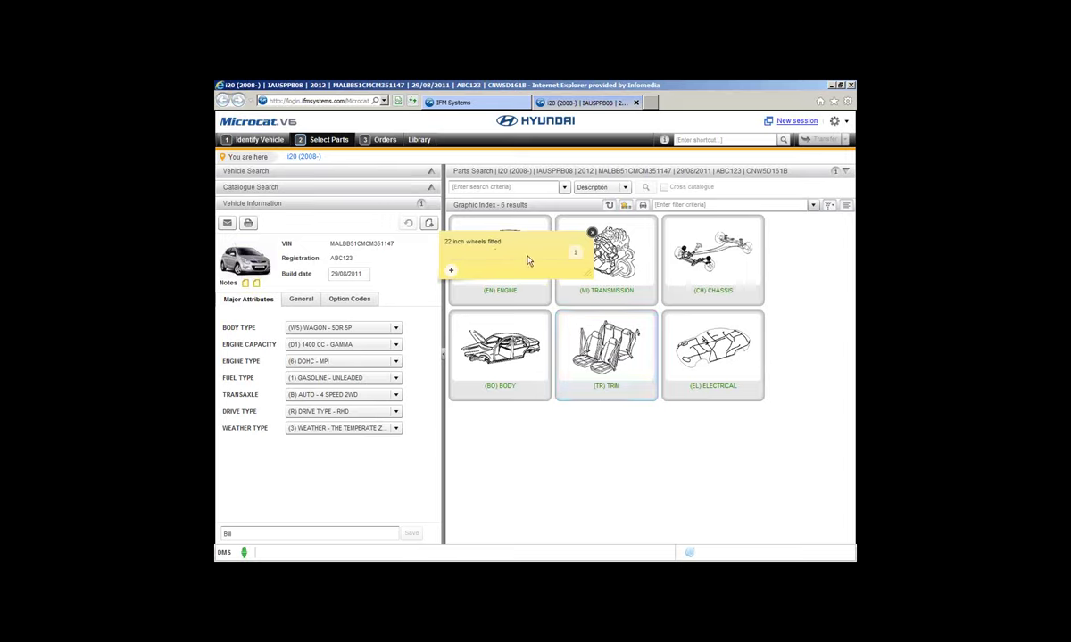
pyautogui.click(575, 257)
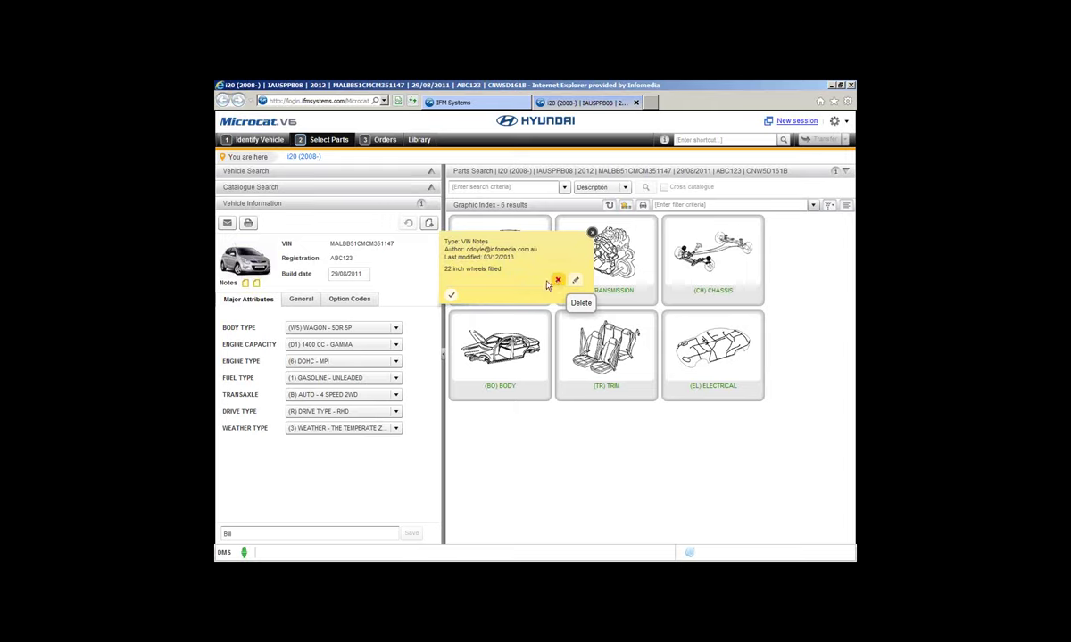
pyautogui.click(452, 295)
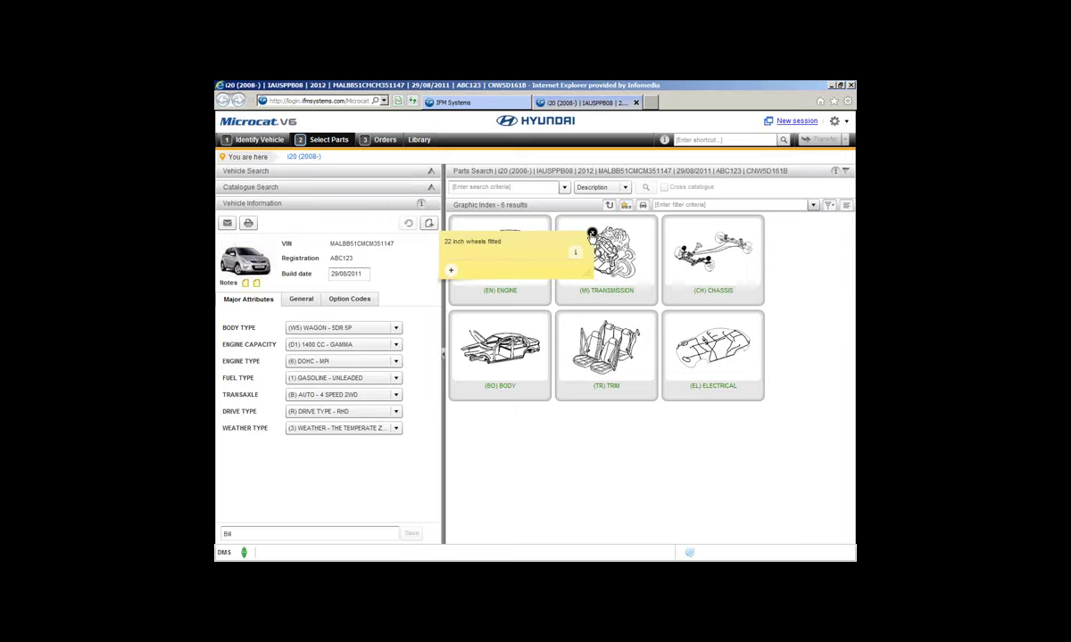
# - Dismiss the note strip and view the '22 inch wheels fitted' and 'Rear Spoiler' notes
pyautogui.click(450, 270)
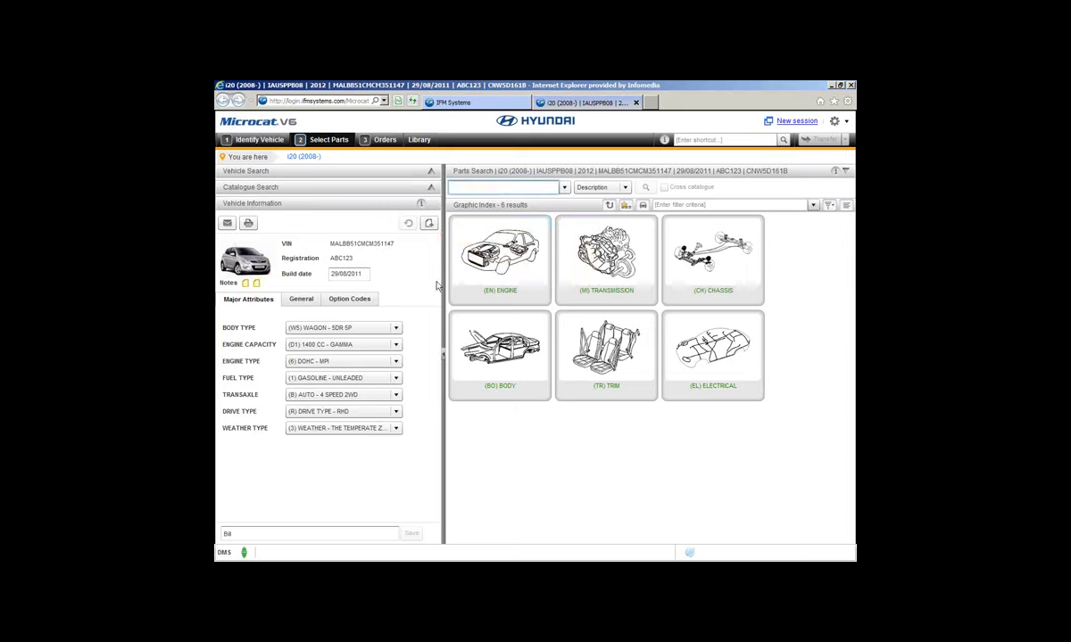
pyautogui.click(257, 284)
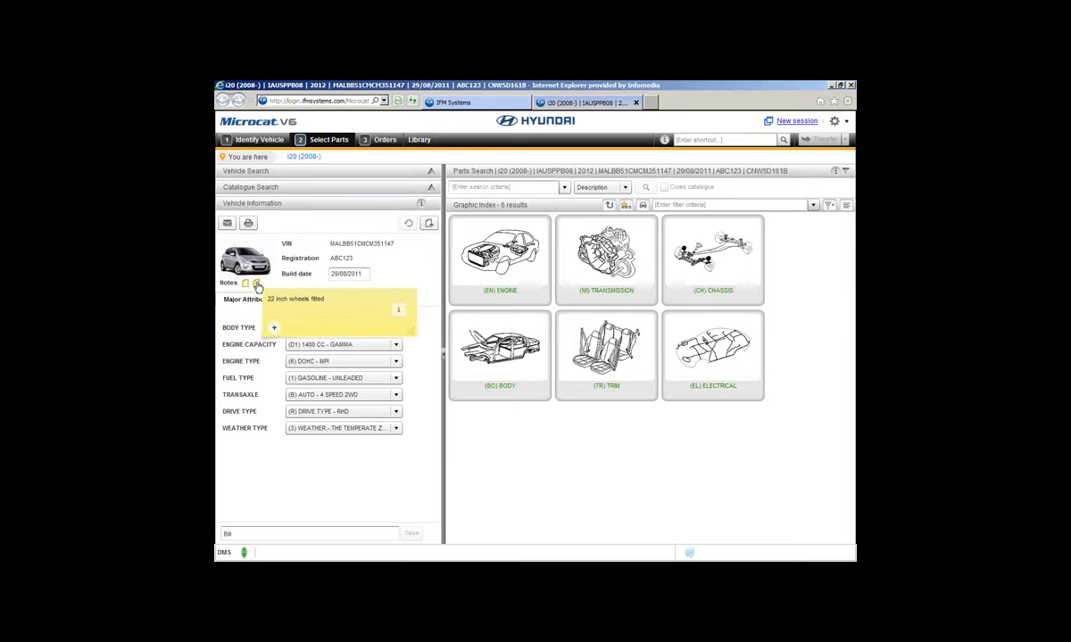
pyautogui.click(245, 284)
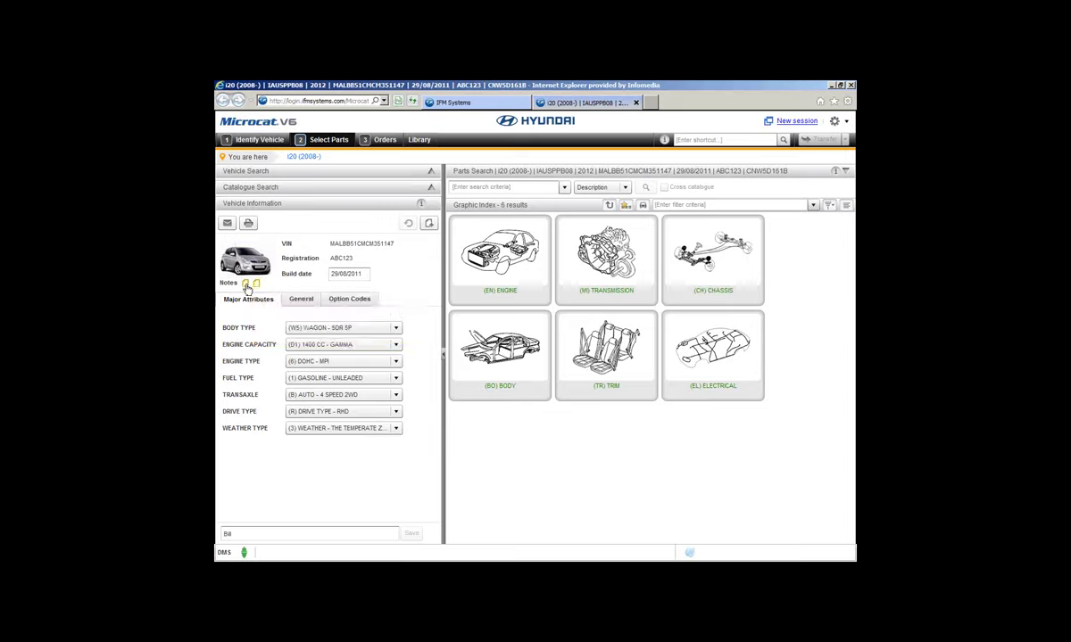
pyautogui.moveTo(260, 287)
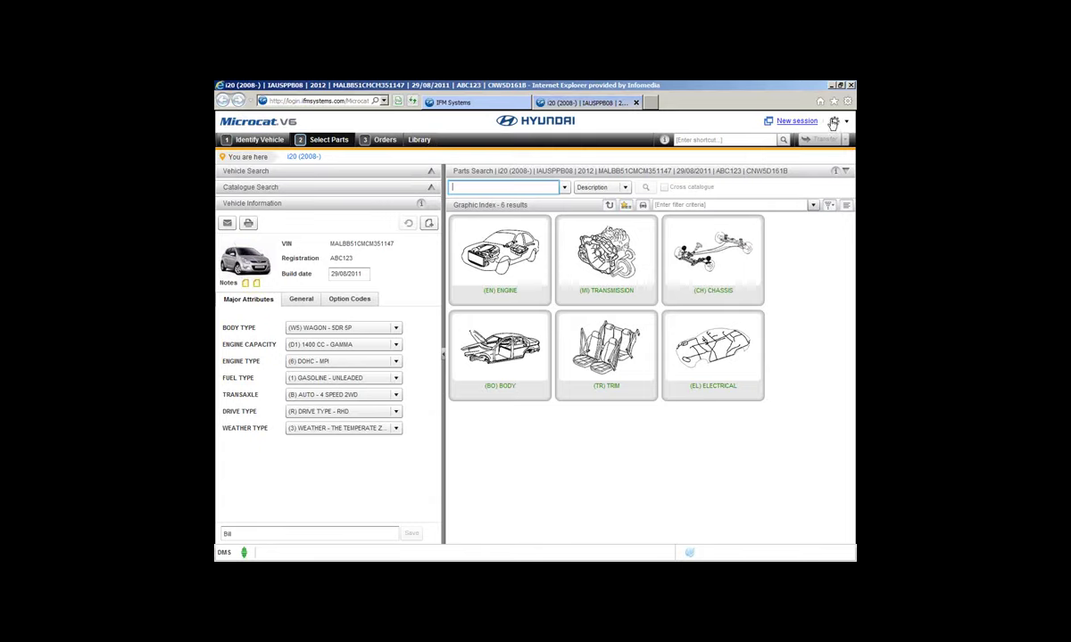
# - Open Note Maintenance from the gear menu to list all six saved notes
pyautogui.click(836, 123)
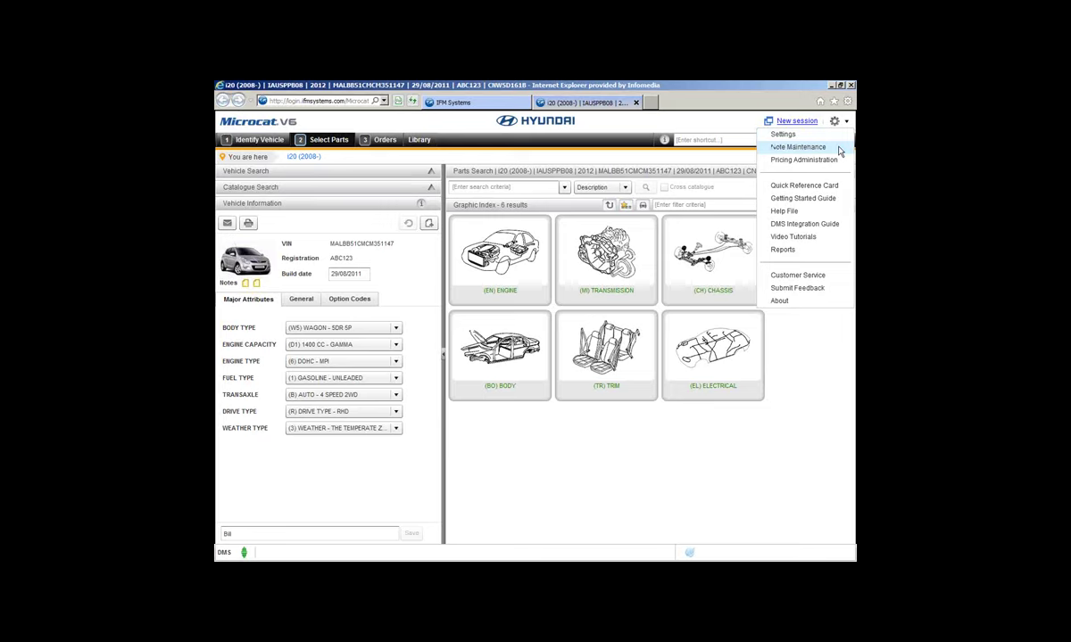
pyautogui.click(839, 150)
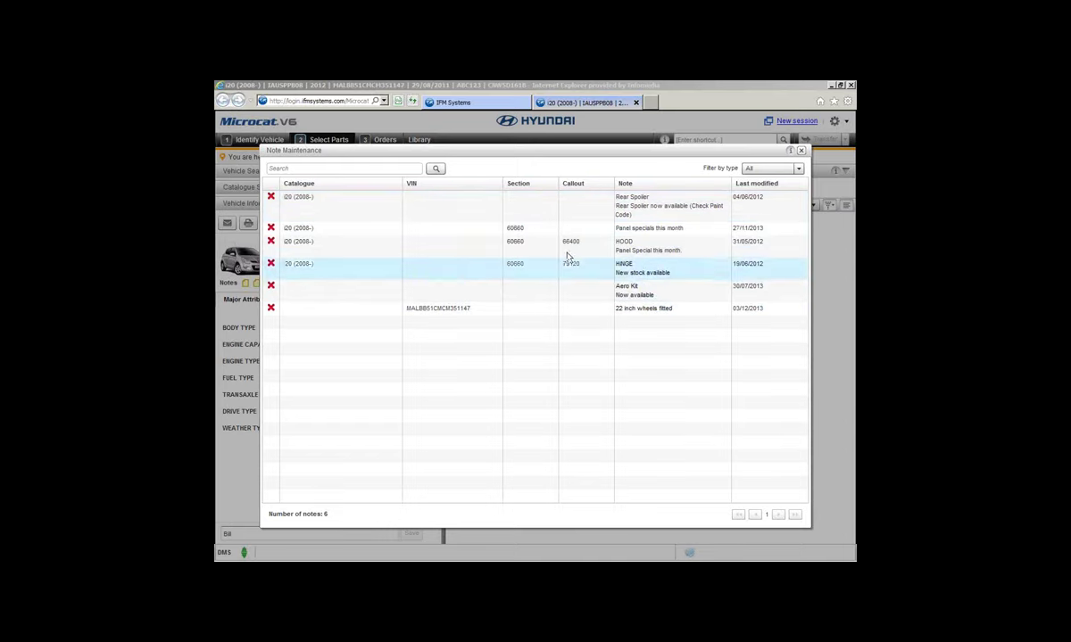
pyautogui.click(800, 169)
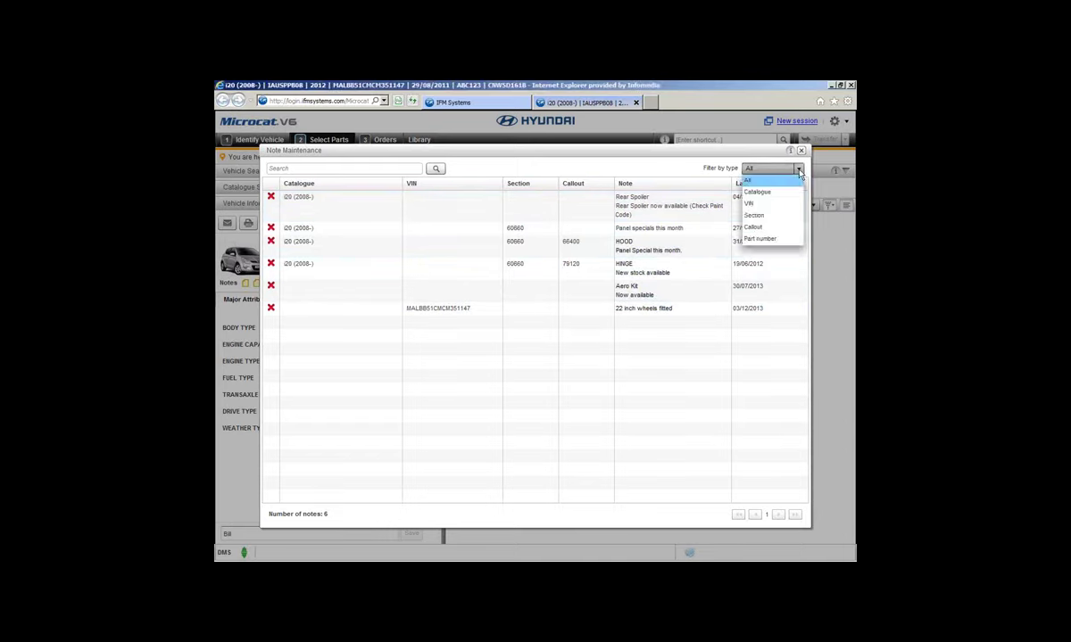
pyautogui.click(756, 192)
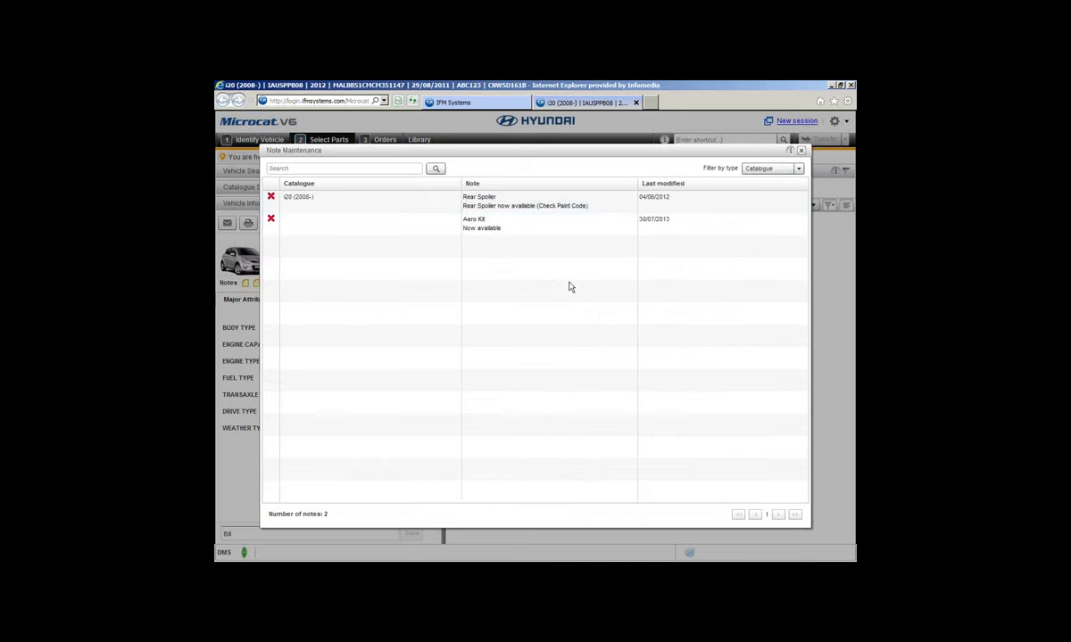
pyautogui.click(772, 168)
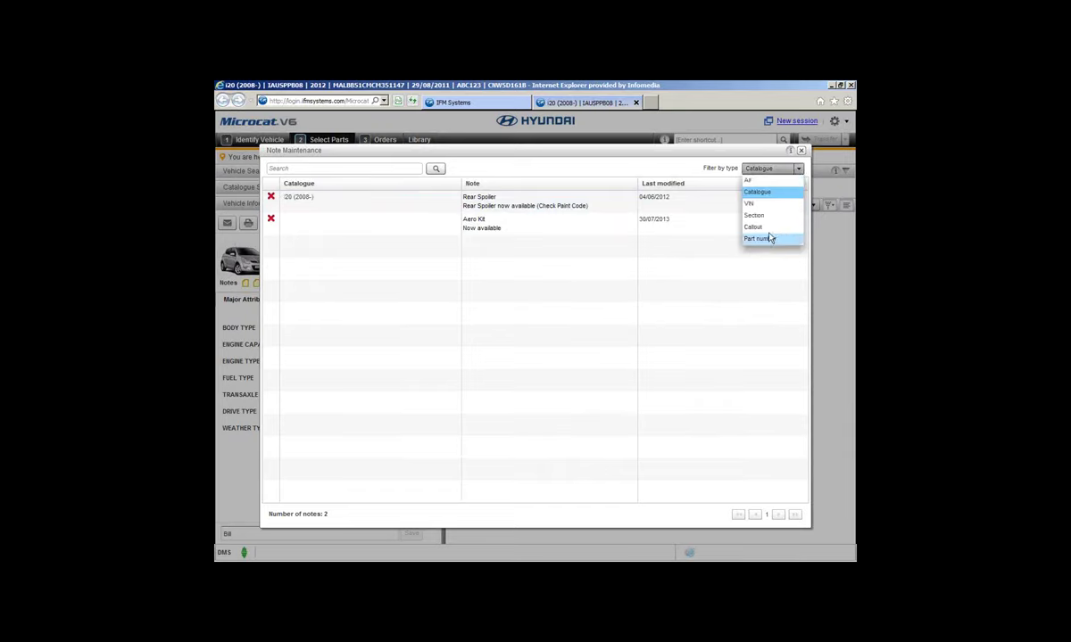
pyautogui.click(747, 180)
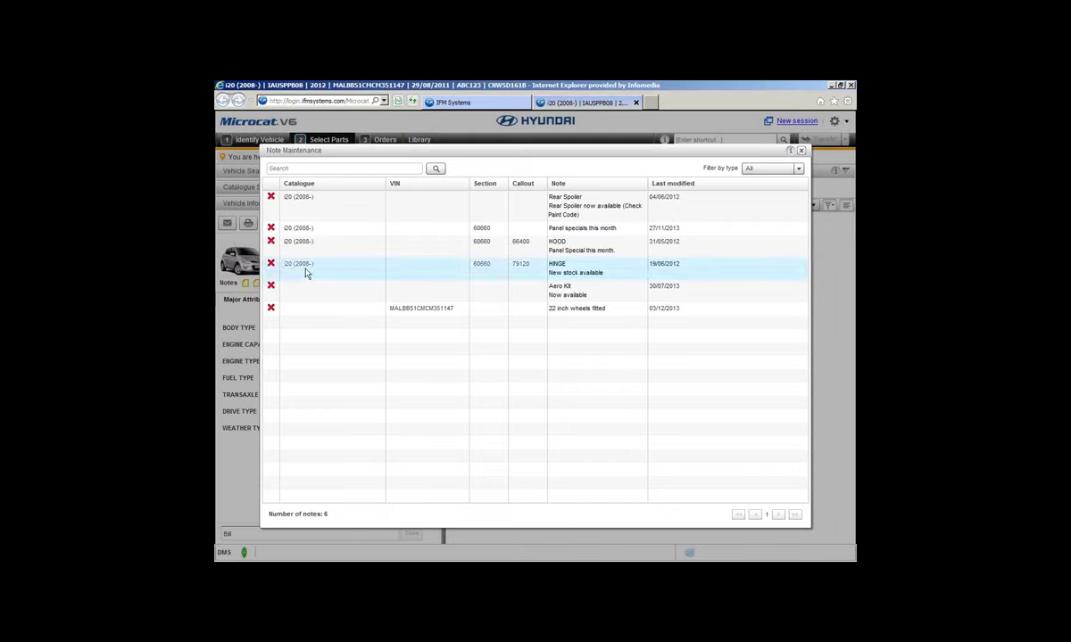
pyautogui.click(271, 264)
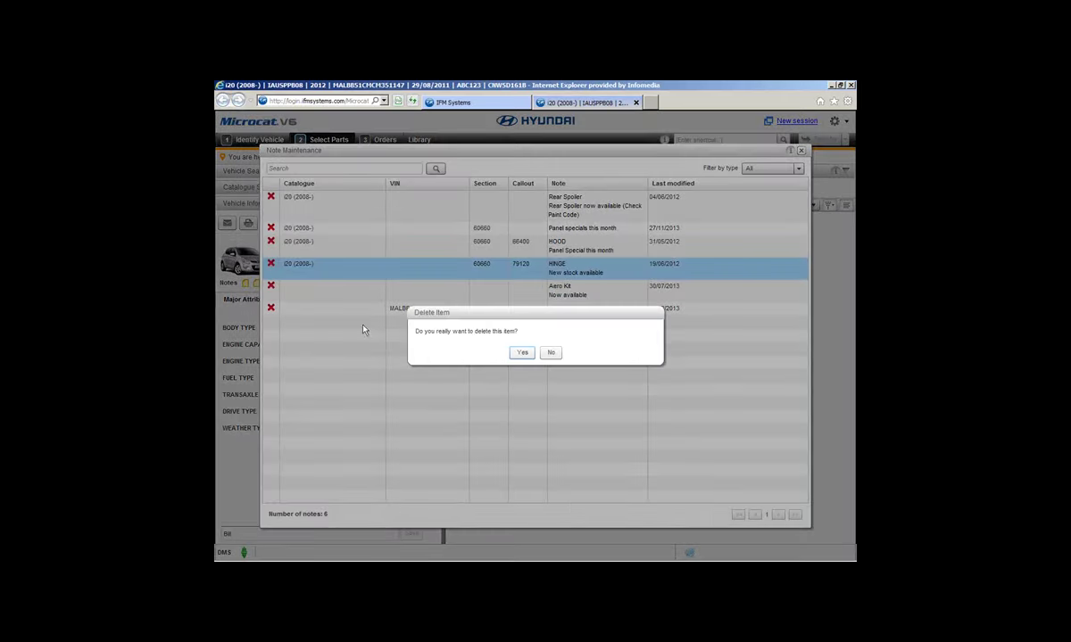
# - Delete the HINGE note, cancel an edit of the wheels note, and close Note Maintenance
pyautogui.click(522, 354)
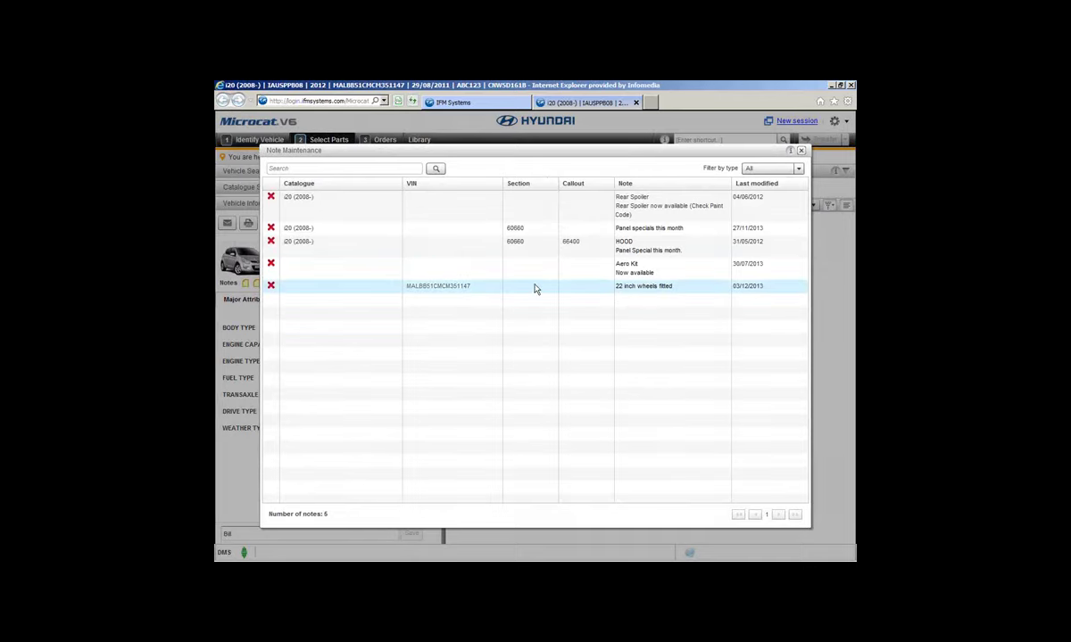
pyautogui.click(652, 287)
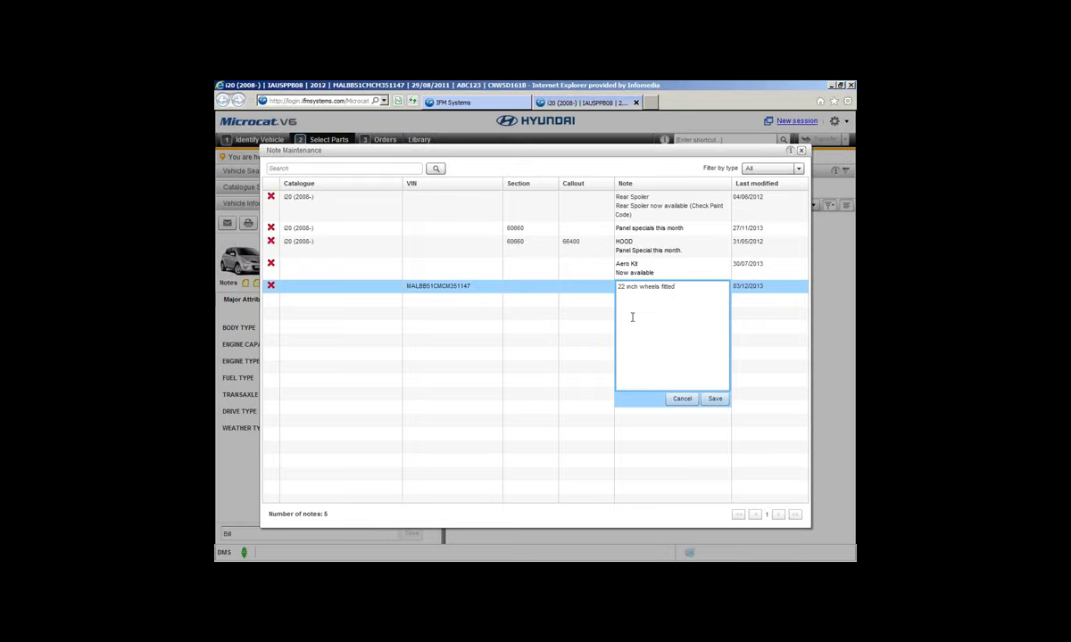
pyautogui.click(710, 400)
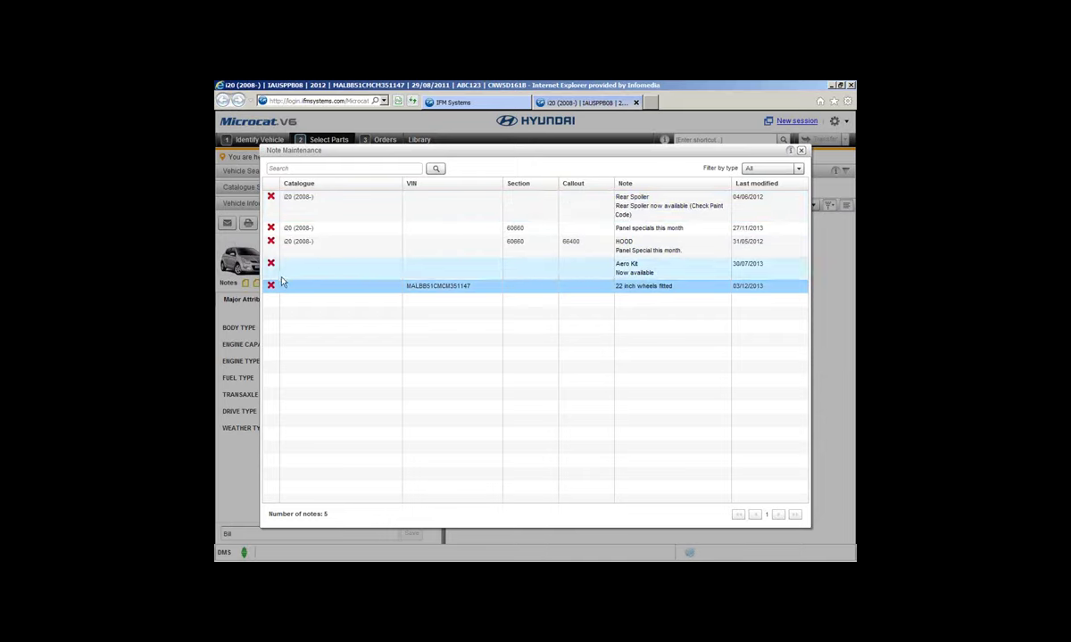
pyautogui.click(798, 168)
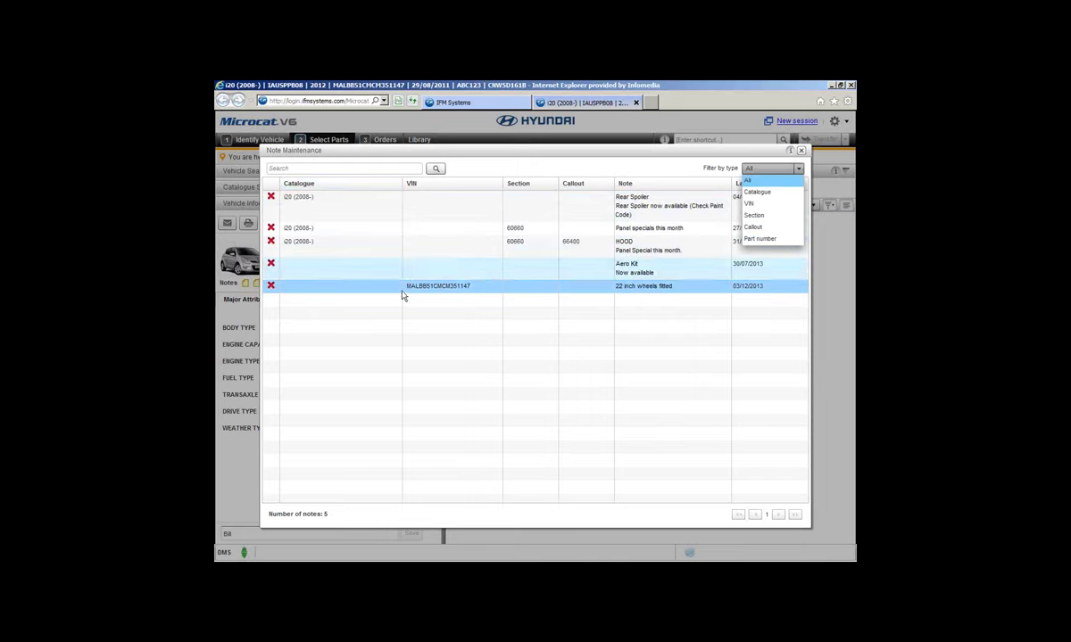
pyautogui.click(802, 153)
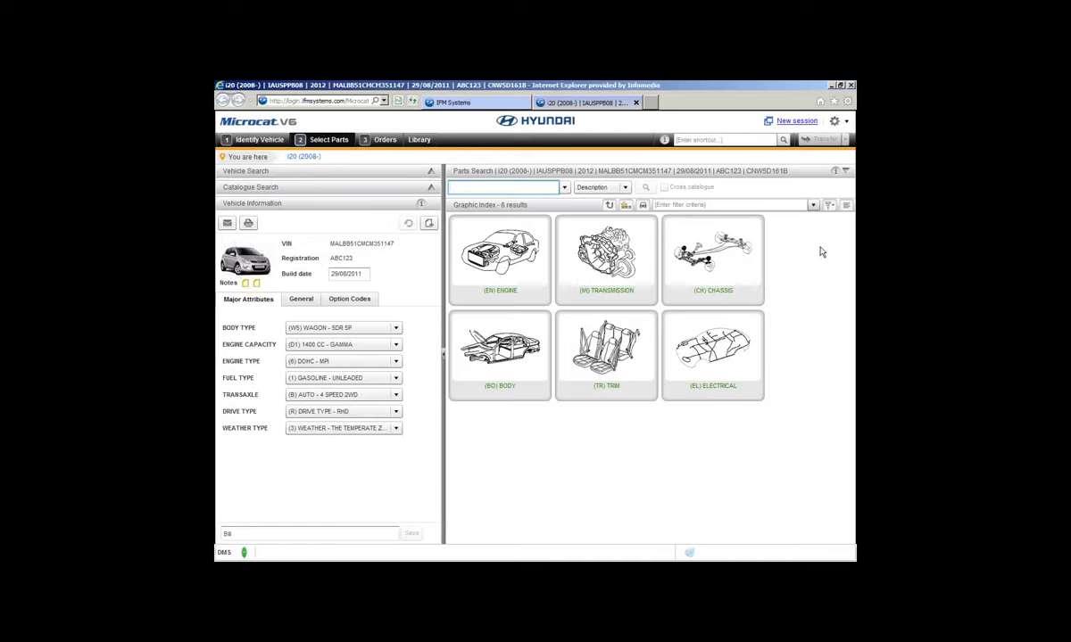
pyautogui.click(836, 124)
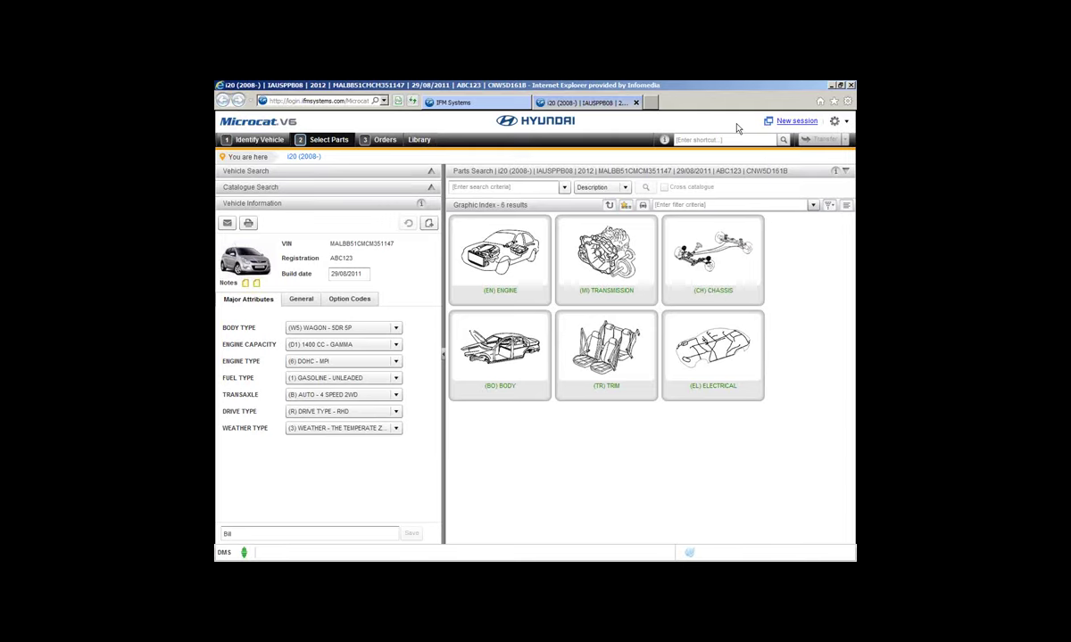
# - Filter the vehicle index for i40, then clear the filter to list all 59 vehicles
pyautogui.click(252, 141)
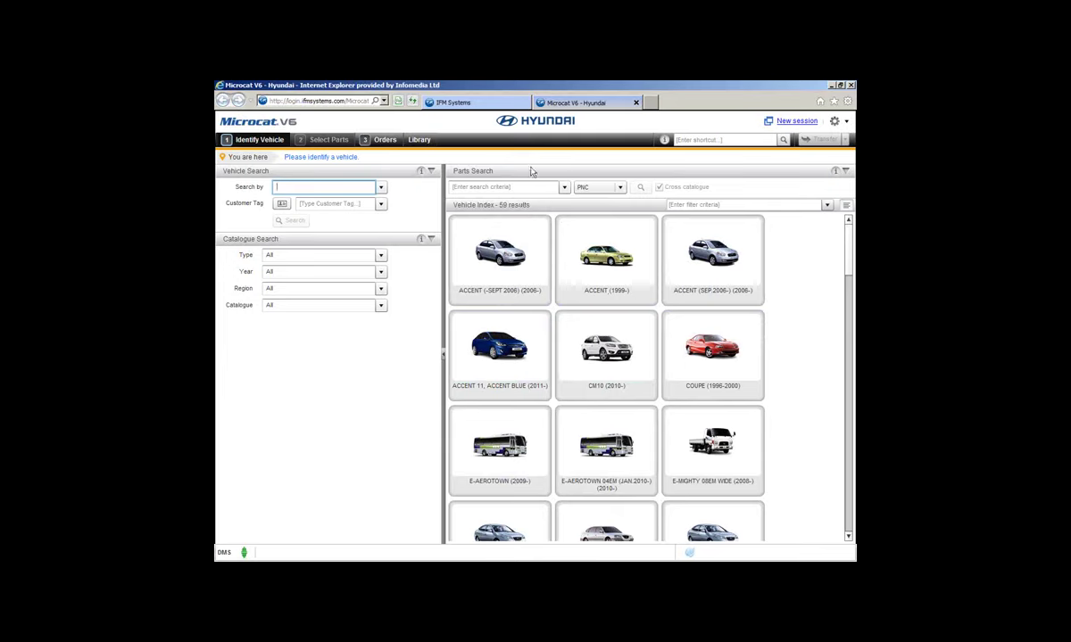
pyautogui.click(744, 204)
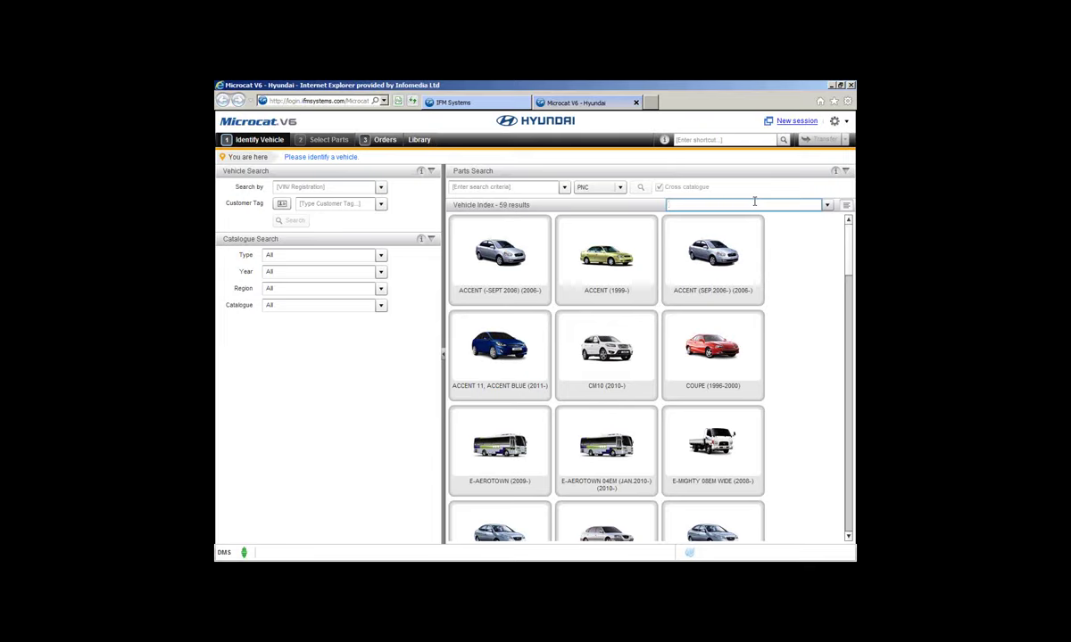
pyautogui.write('i40')
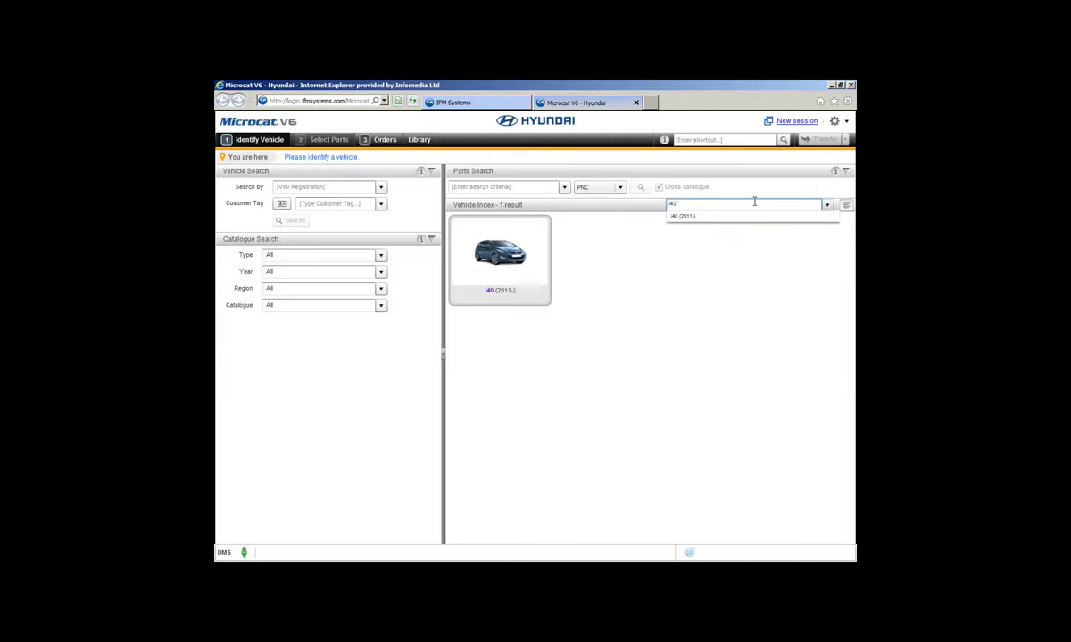
pyautogui.press('BackSpace')
pyautogui.press('BackSpace')
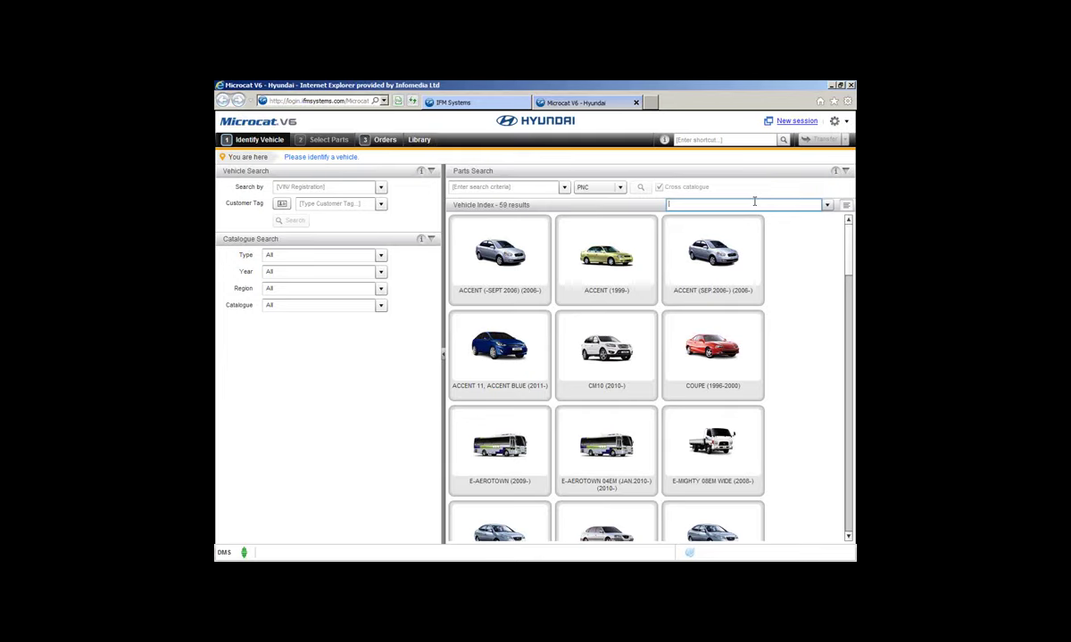
# - Run a cross-catalogue part-number search for 263102A510
pyautogui.click(754, 202)
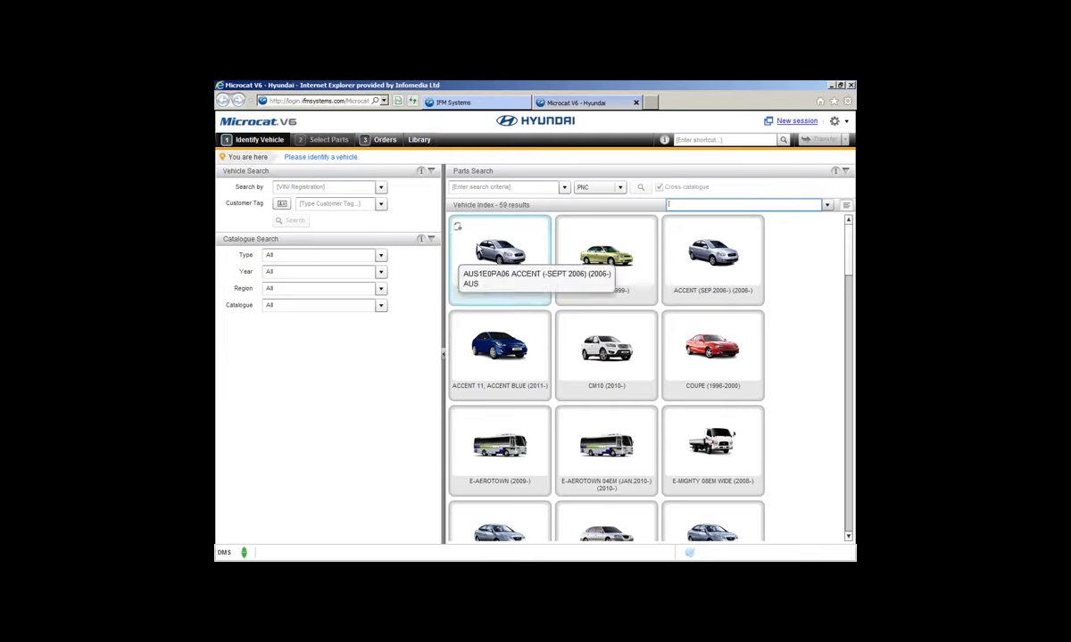
pyautogui.click(619, 188)
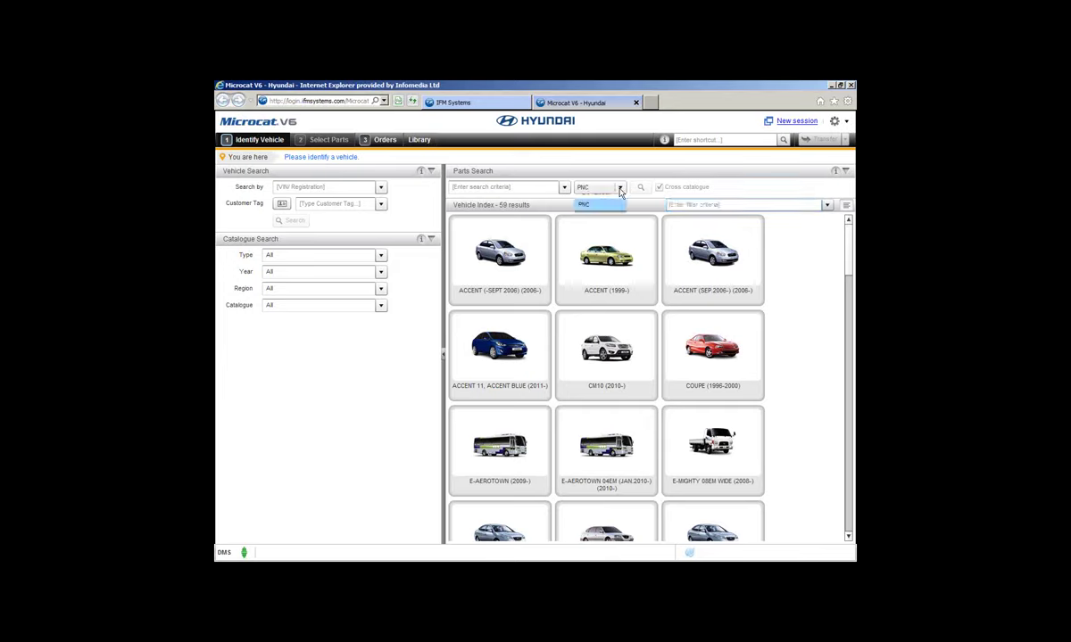
pyautogui.click(594, 200)
pyautogui.click(497, 185)
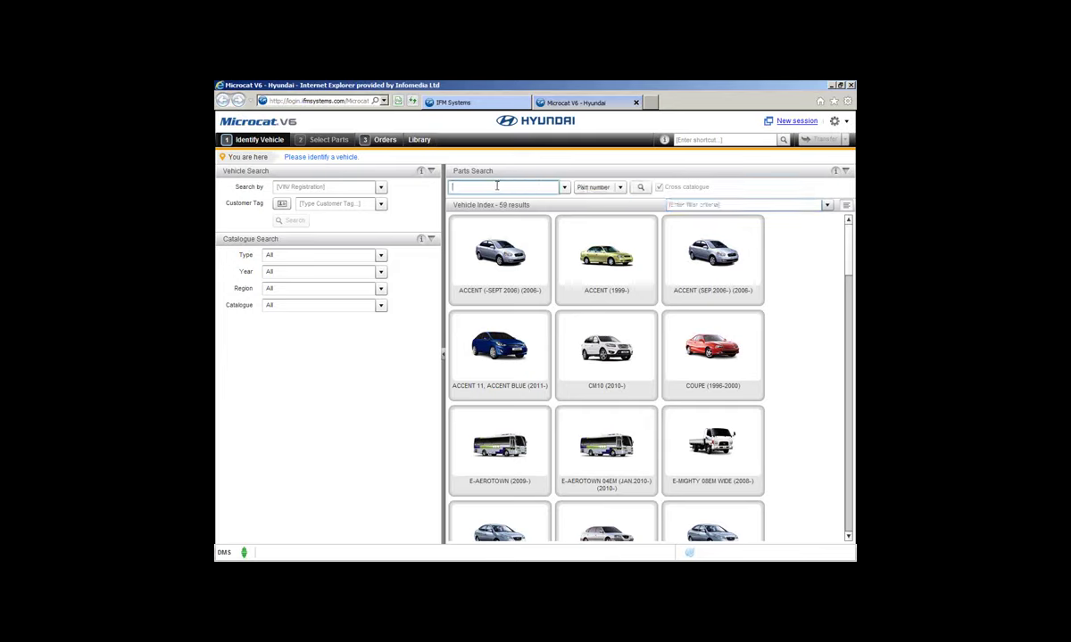
pyautogui.press('Down')
pyautogui.press('Down')
pyautogui.press('Return')
pyautogui.click(517, 187)
pyautogui.click(640, 189)
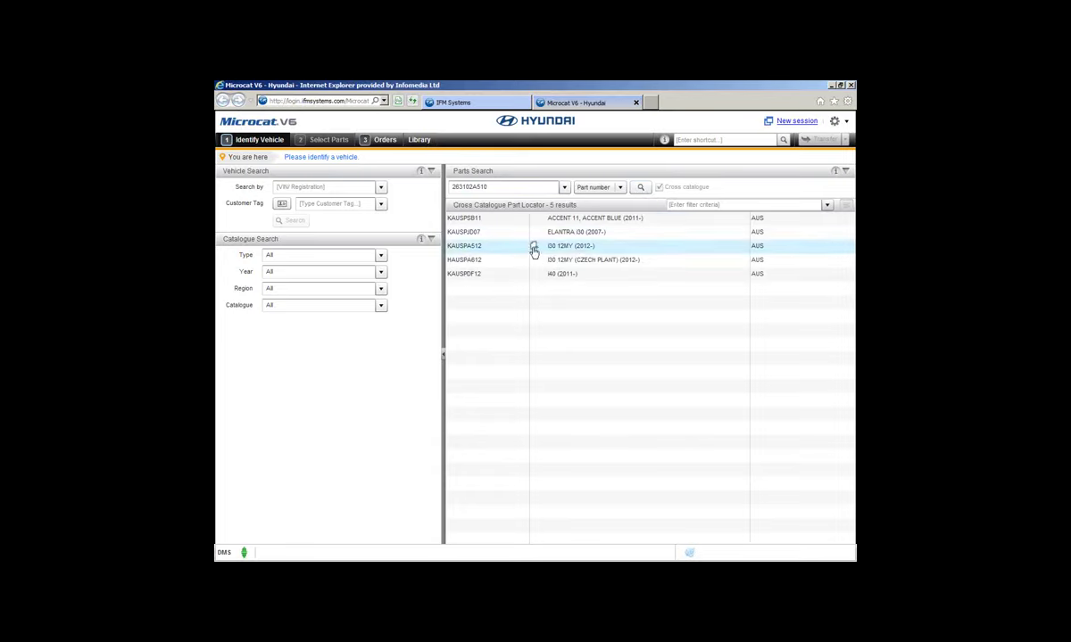
# - Open the i40 (2011-) vehicle's results for part 263102A510
pyautogui.click(506, 189)
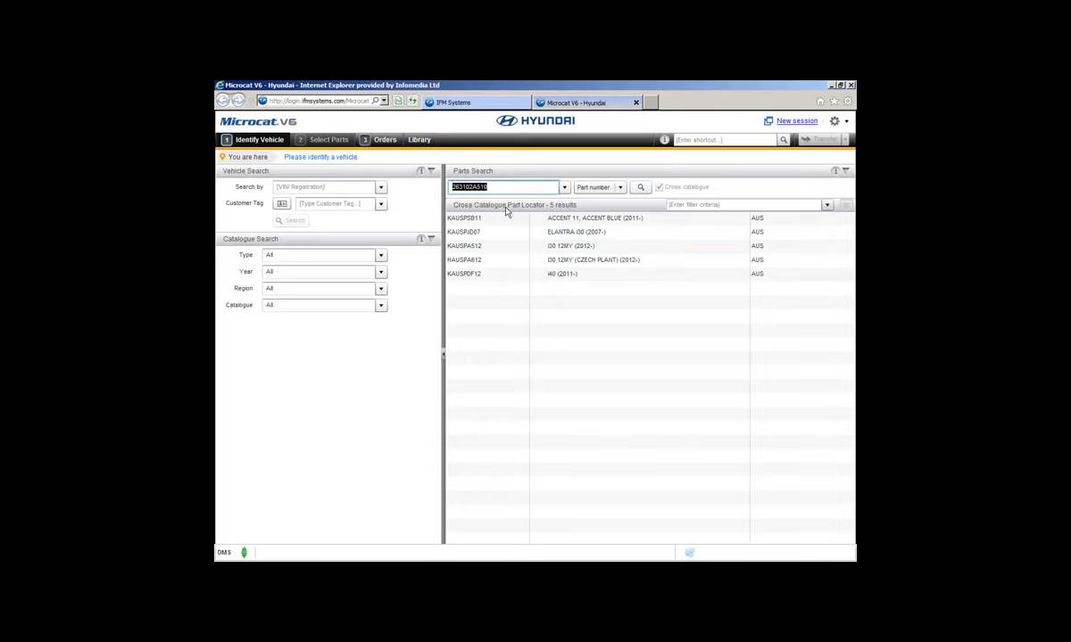
pyautogui.click(511, 276)
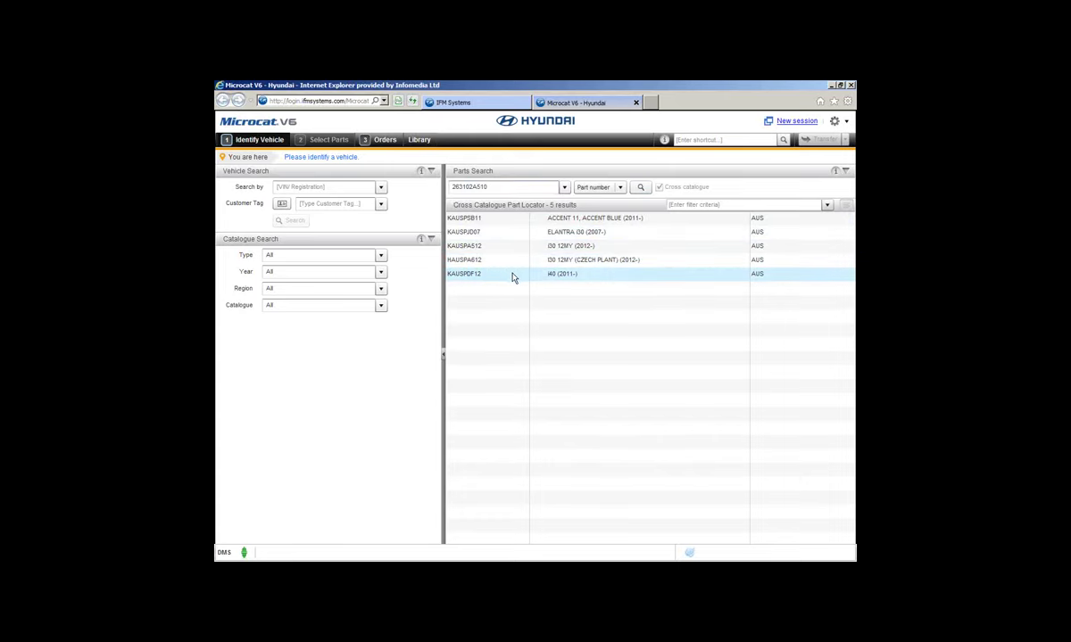
pyautogui.doubleClick(513, 276)
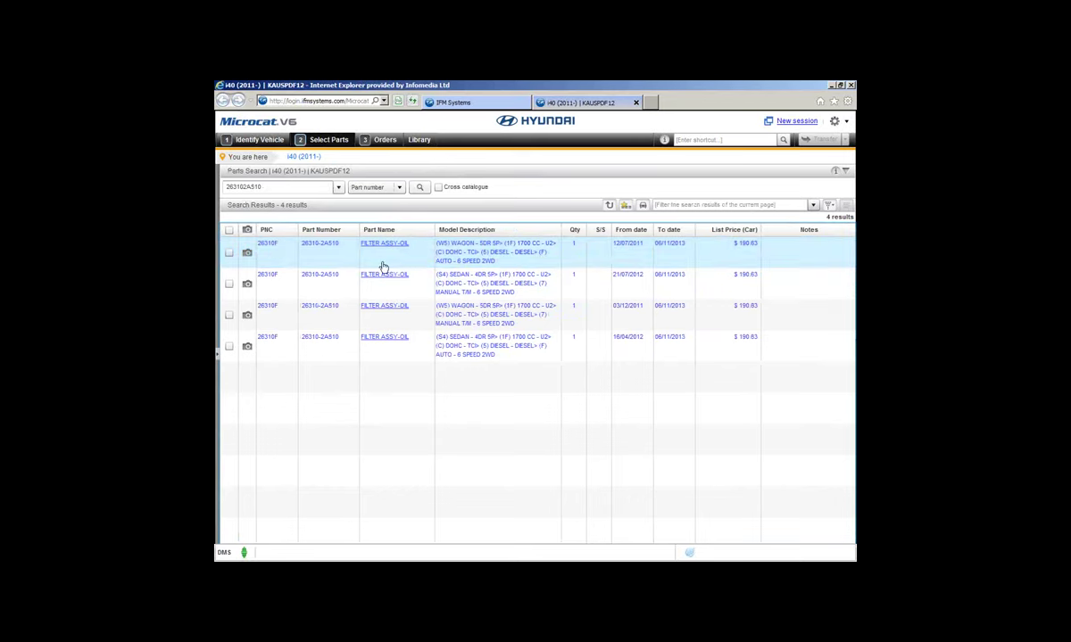
# - Select the first FILTER ASSY-OIL result, then return to the vehicle index
pyautogui.click(325, 253)
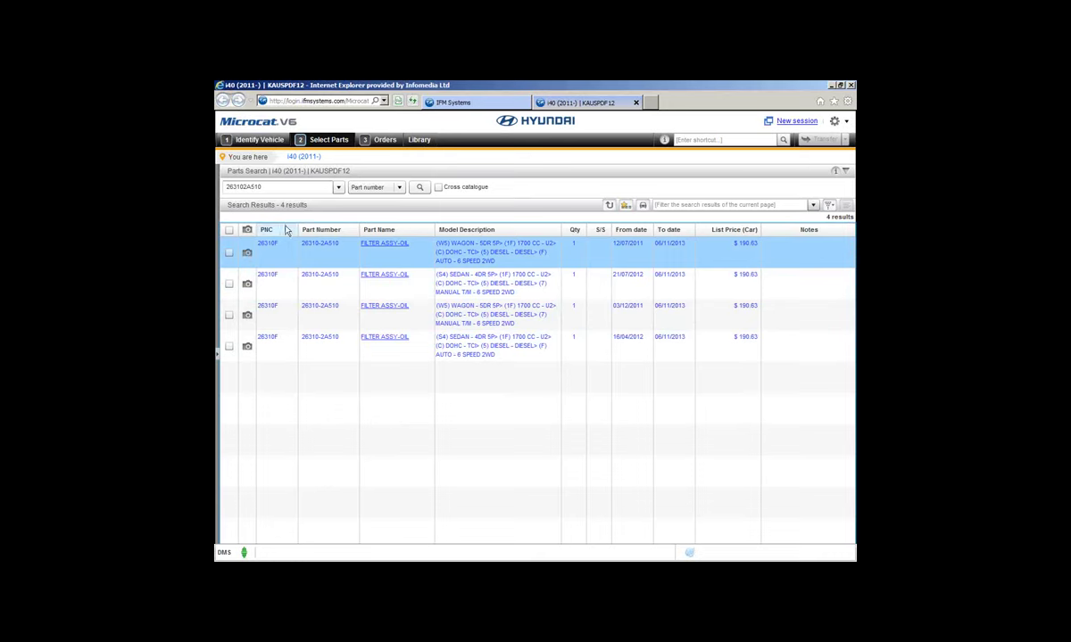
pyautogui.click(258, 139)
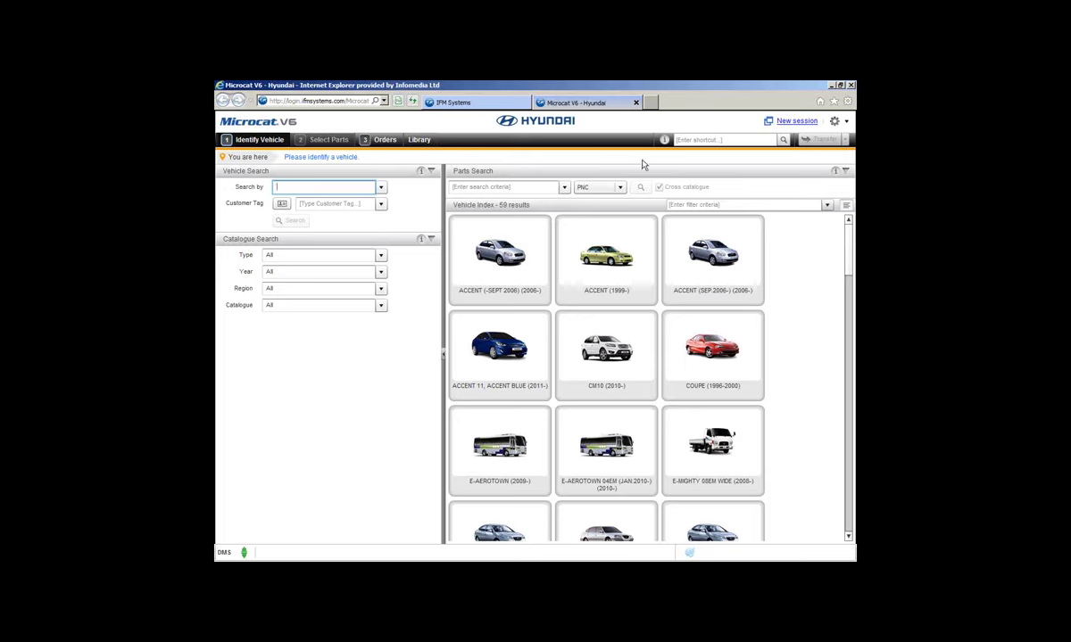
# - Run a shortcut search for CM351147.66400 to show the i20 (2008-) hood panel
pyautogui.moveTo(665, 142)
pyautogui.click(733, 141)
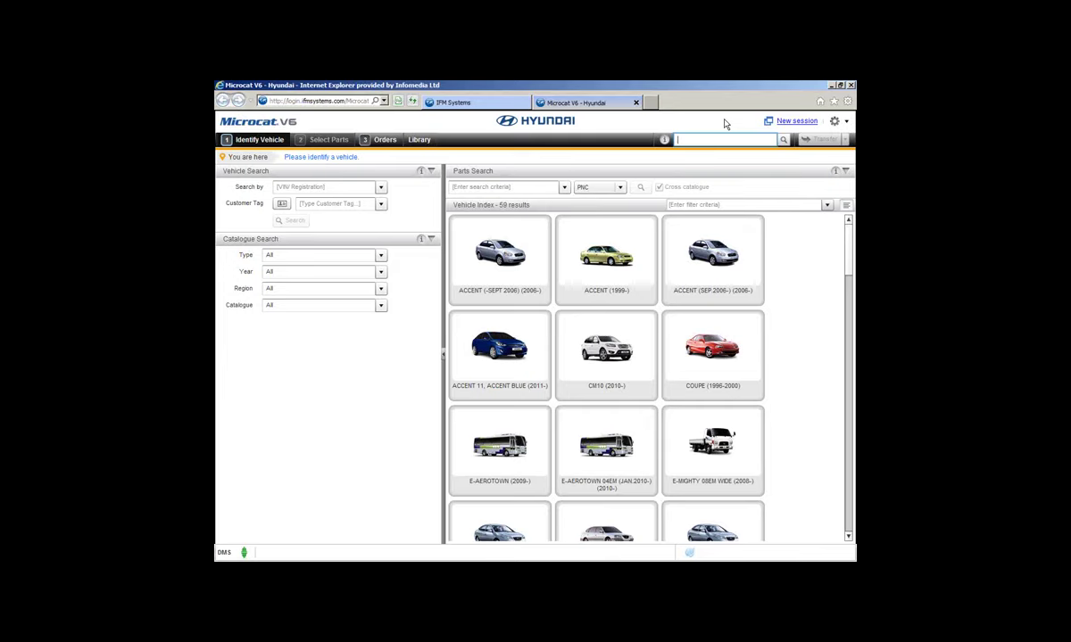
pyautogui.write('CM')
pyautogui.write('35')
pyautogui.write('1147')
pyautogui.write('8640')
pyautogui.click(783, 141)
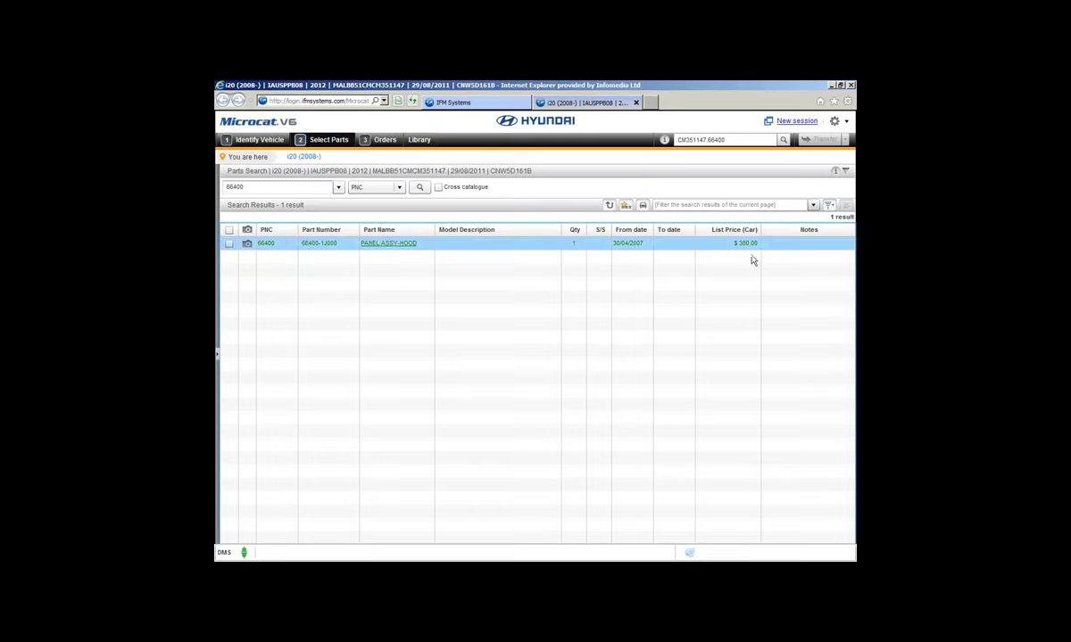
# - Shortcut-search group 60 to browse the i20's 12 body sections
pyautogui.click(752, 141)
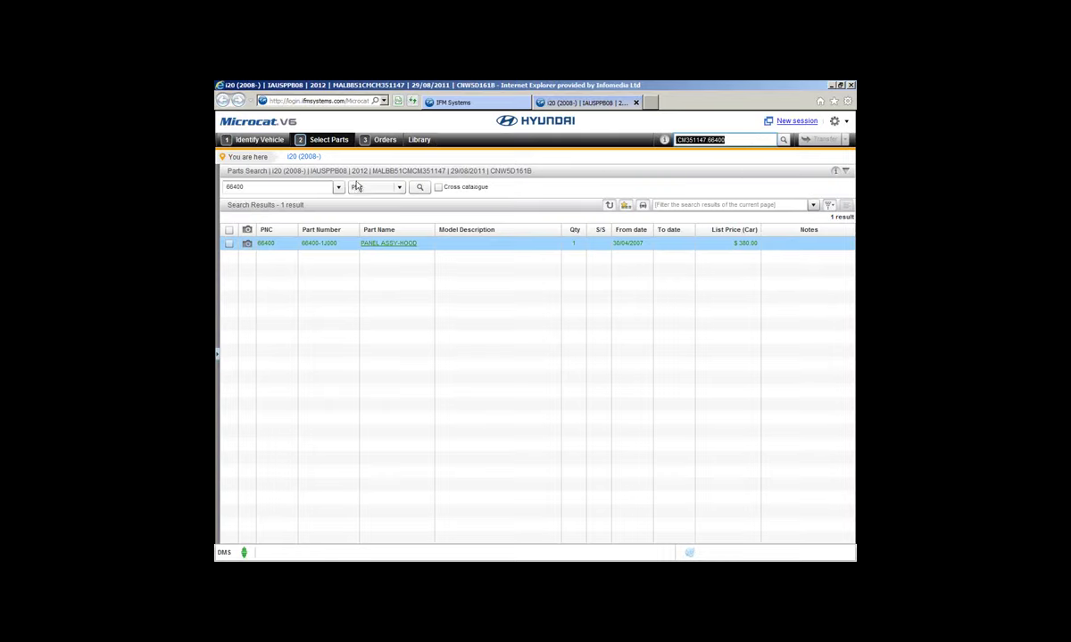
pyautogui.write('6')
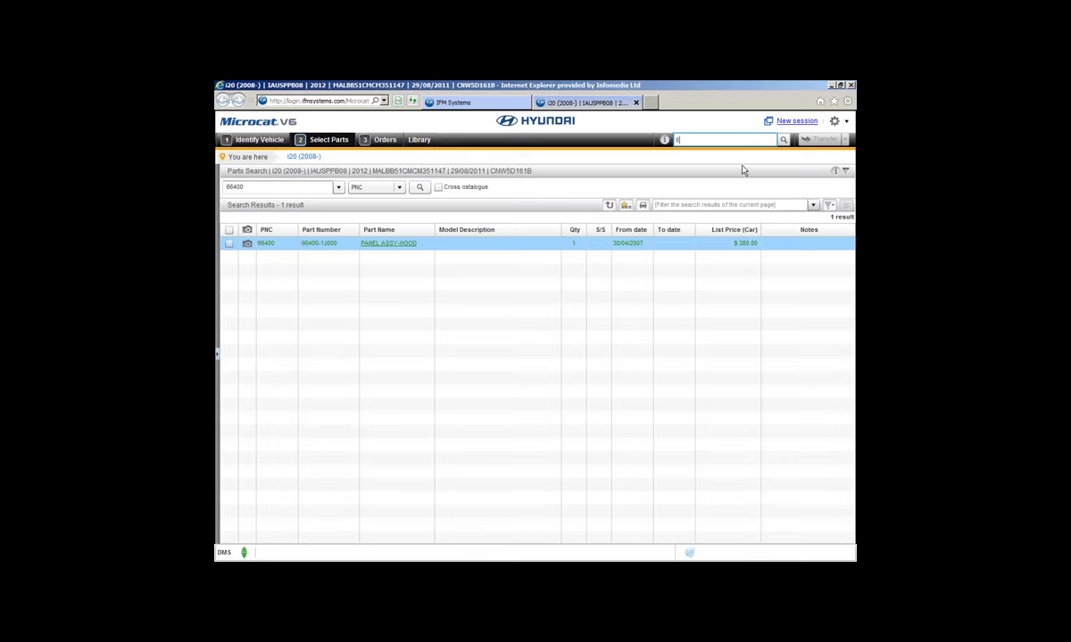
pyautogui.write('0')
pyautogui.press('Return')
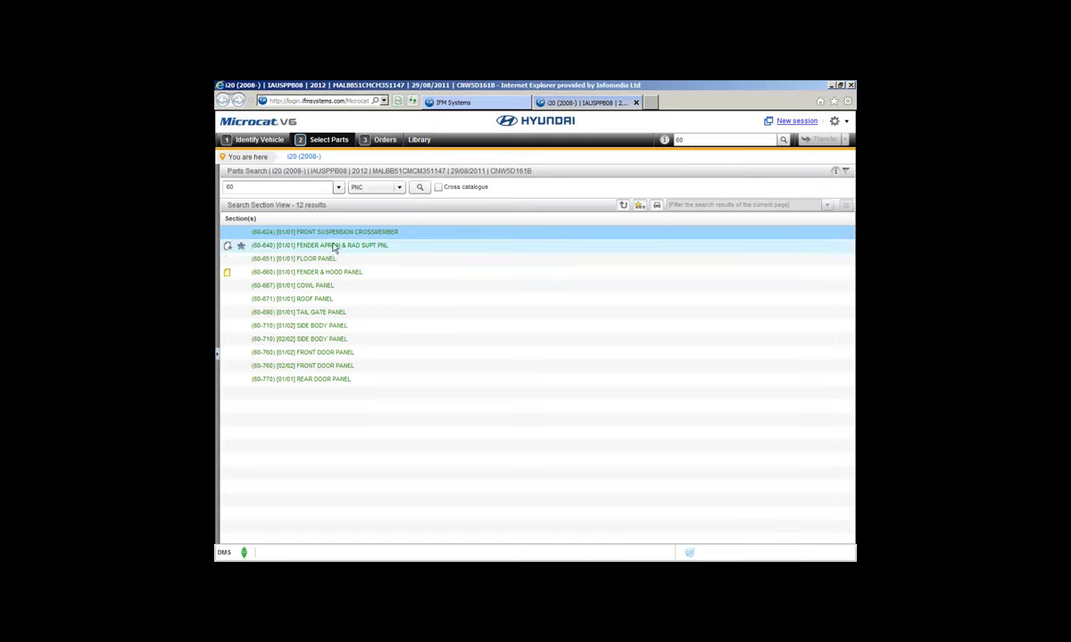
# - Shortcut-search group 20 to list the 11 engine sections
pyautogui.moveTo(308, 239)
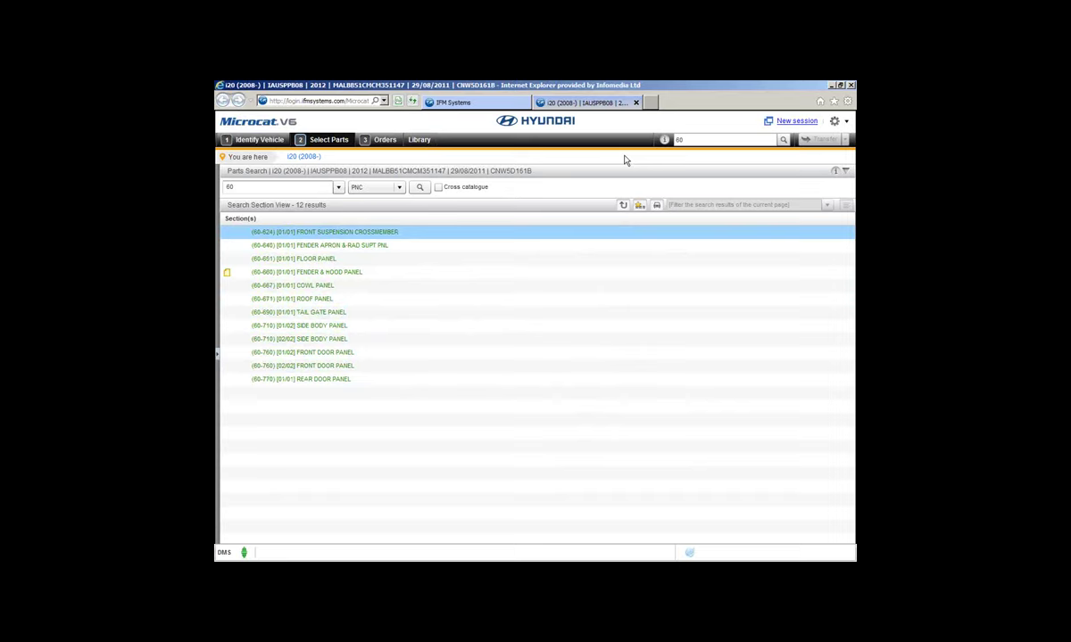
pyautogui.click(683, 140)
pyautogui.write('20')
pyautogui.press('Return')
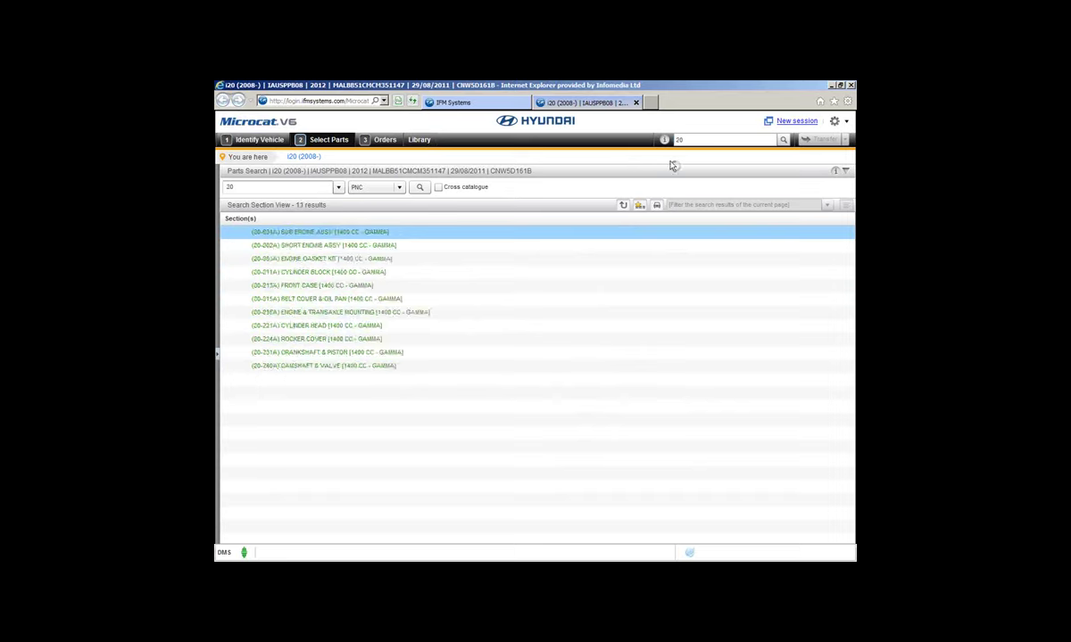
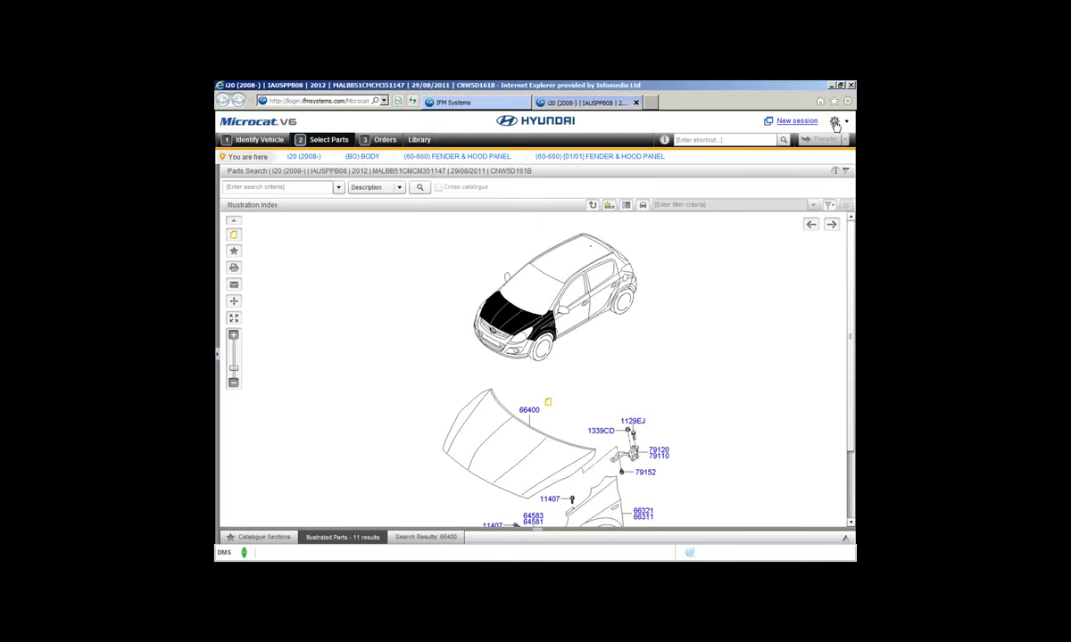
# - Open Note Maintenance from the gear menu to list the five saved notes
pyautogui.click(837, 124)
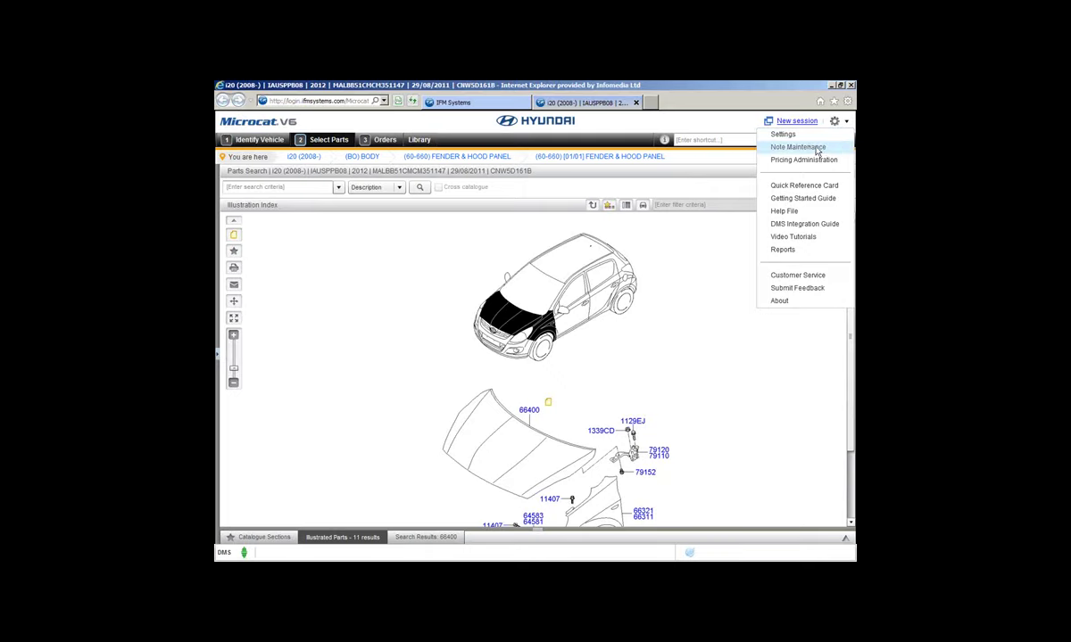
pyautogui.click(816, 149)
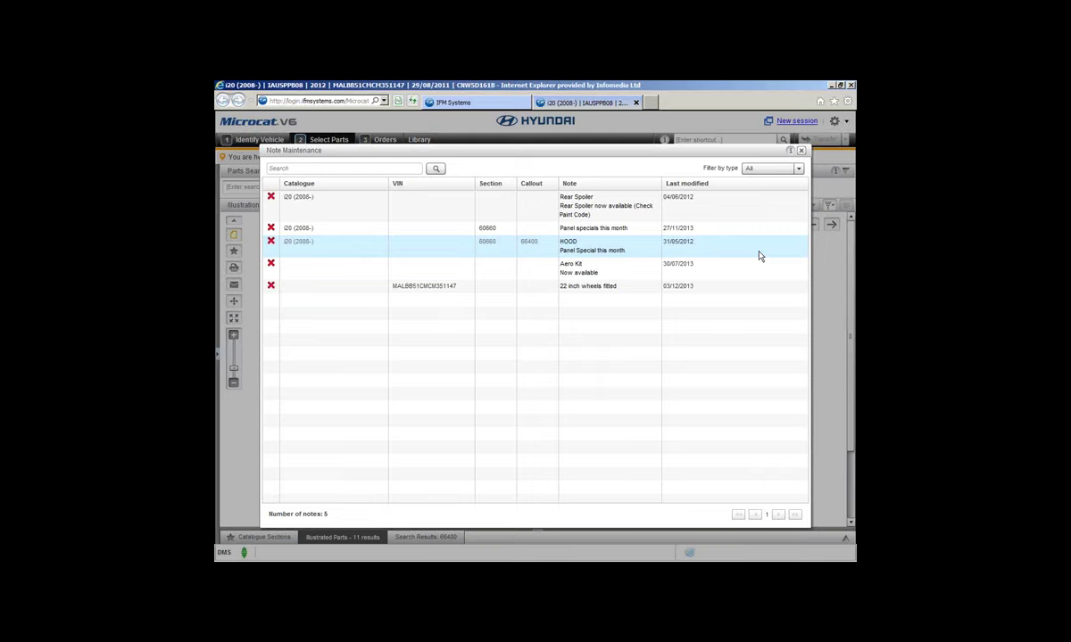
# - Keep the note type filter on All, select the '22 inch wheels fitted' note, then close the list
pyautogui.click(790, 168)
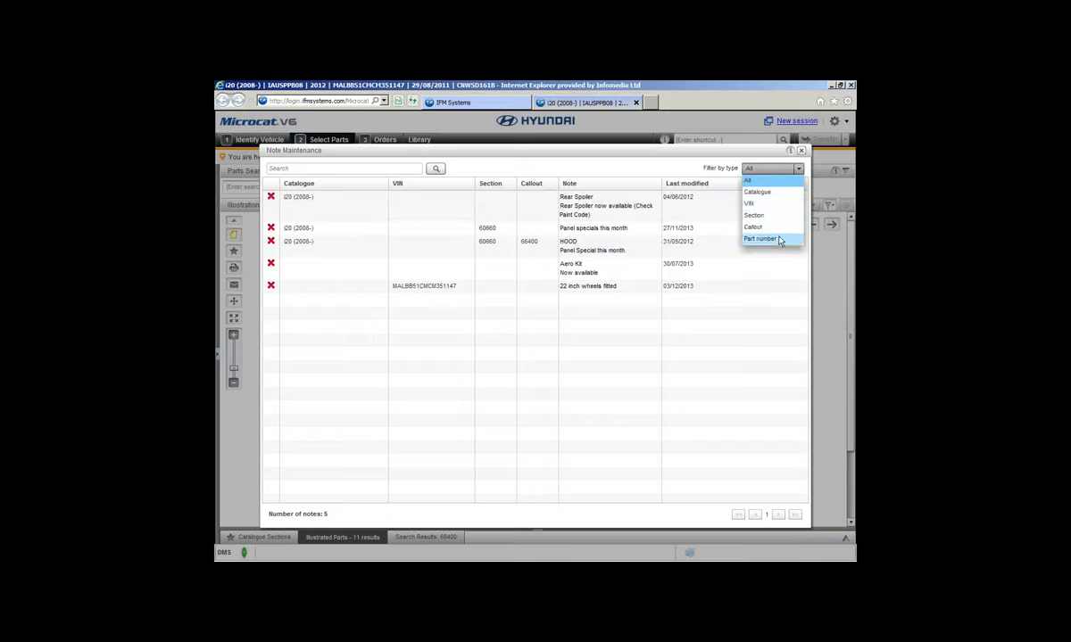
pyautogui.click(761, 185)
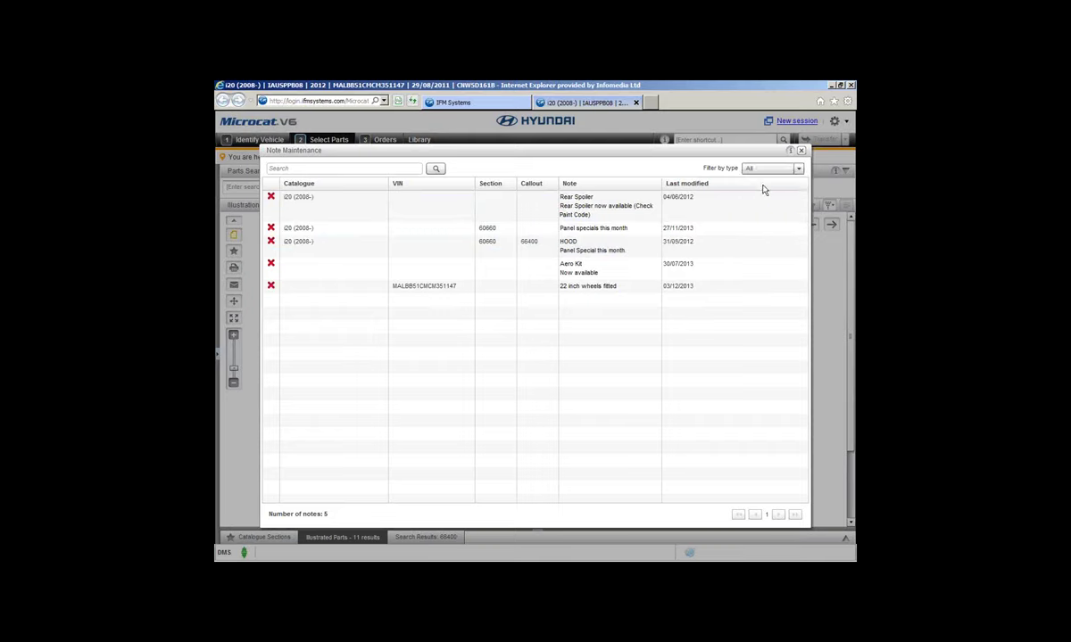
pyautogui.click(768, 287)
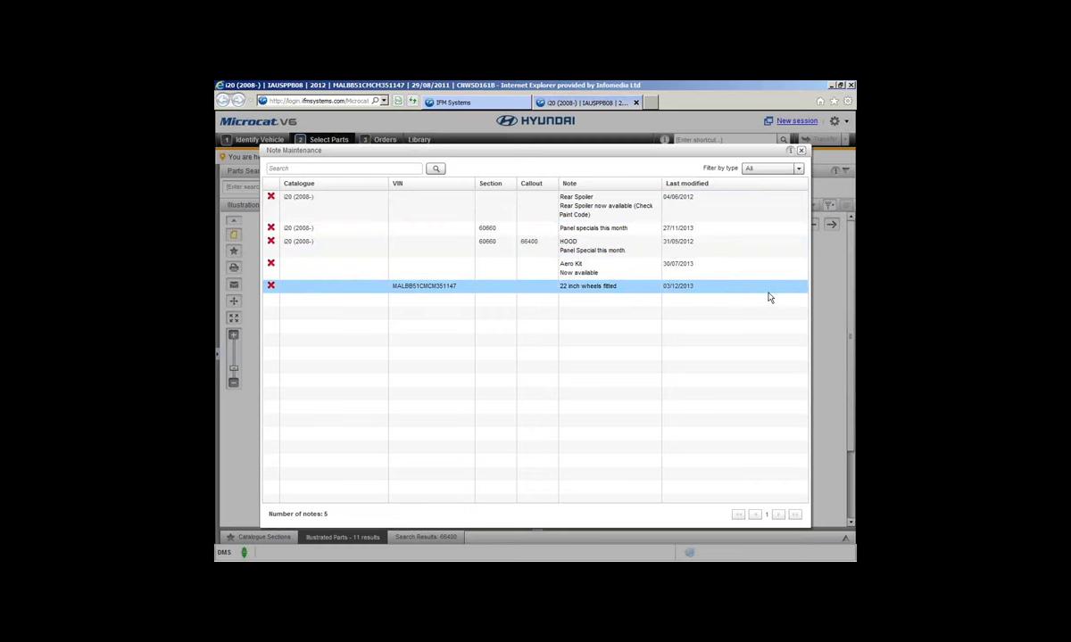
pyautogui.click(800, 150)
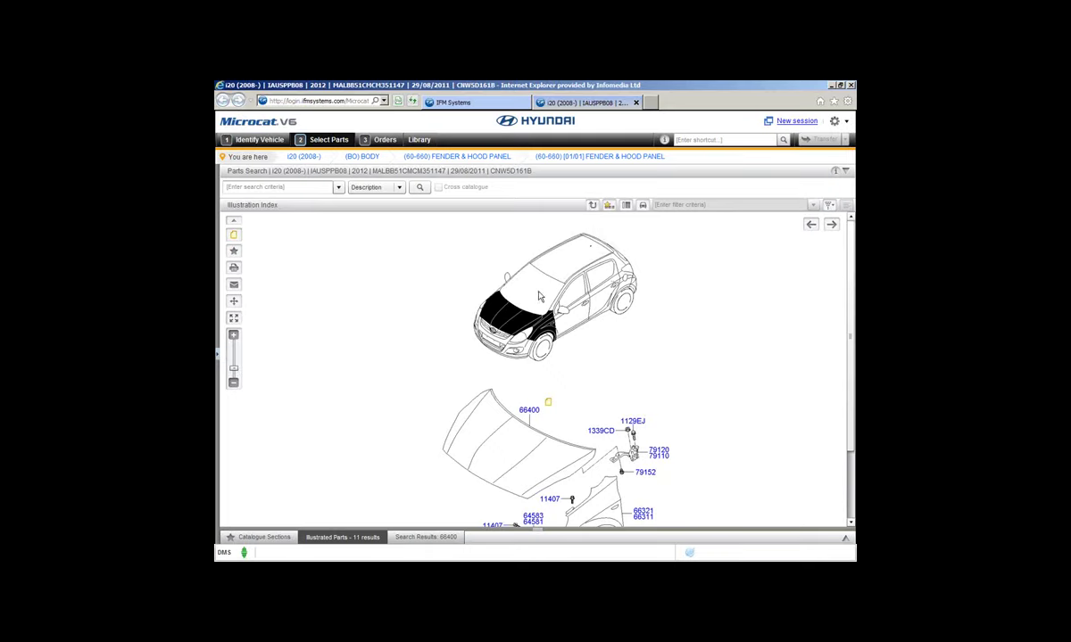
# - Return to the i20 (2008-) Graphic Index and place the cursor in the search criteria field
pyautogui.click(305, 161)
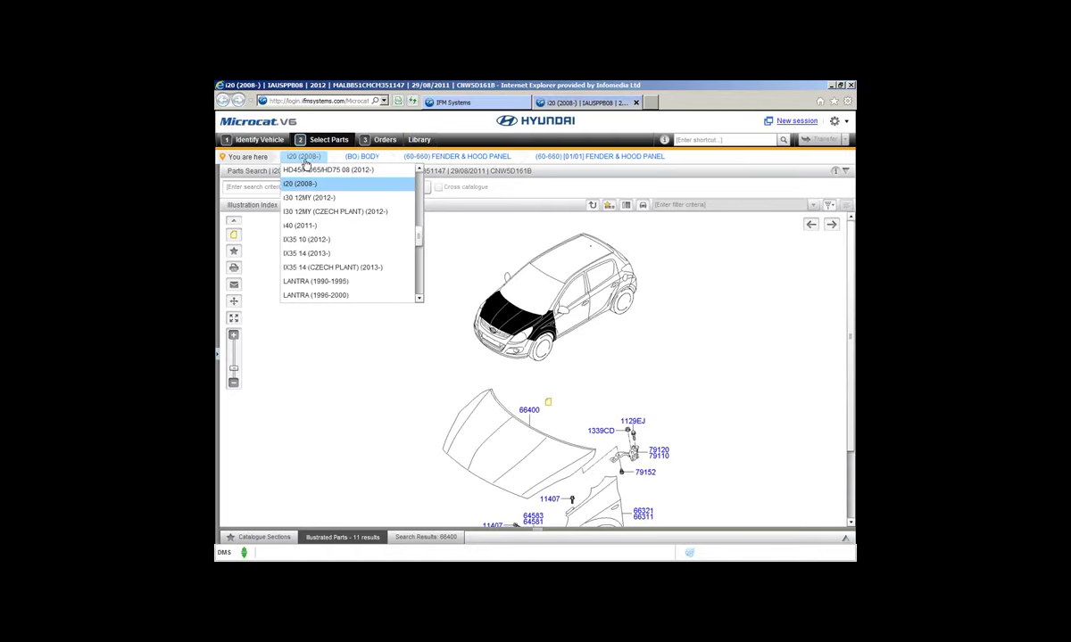
pyautogui.click(300, 183)
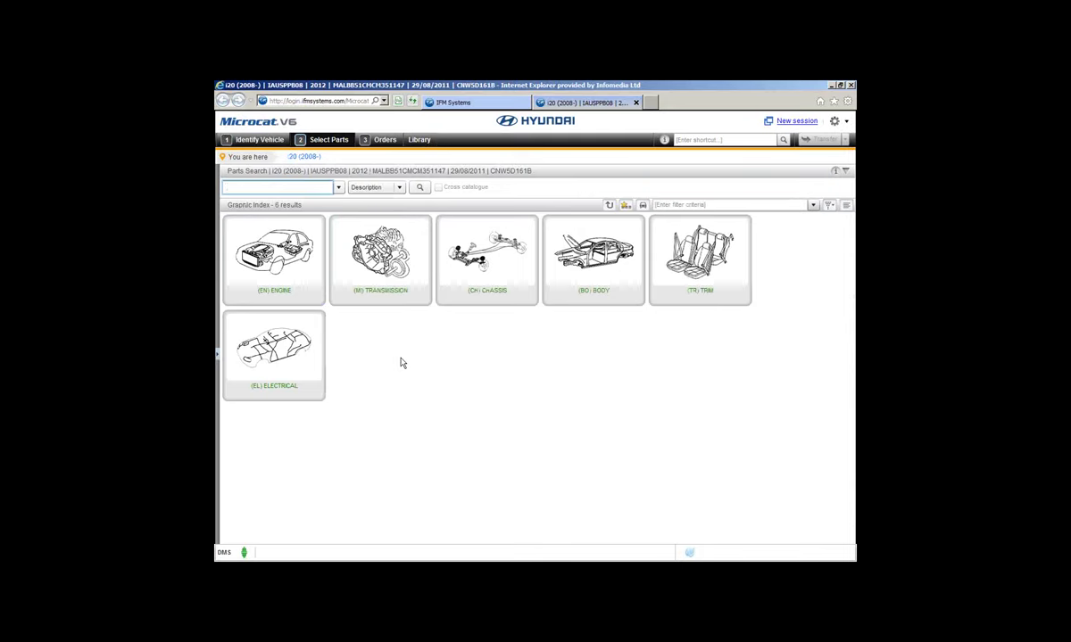
pyautogui.click(303, 157)
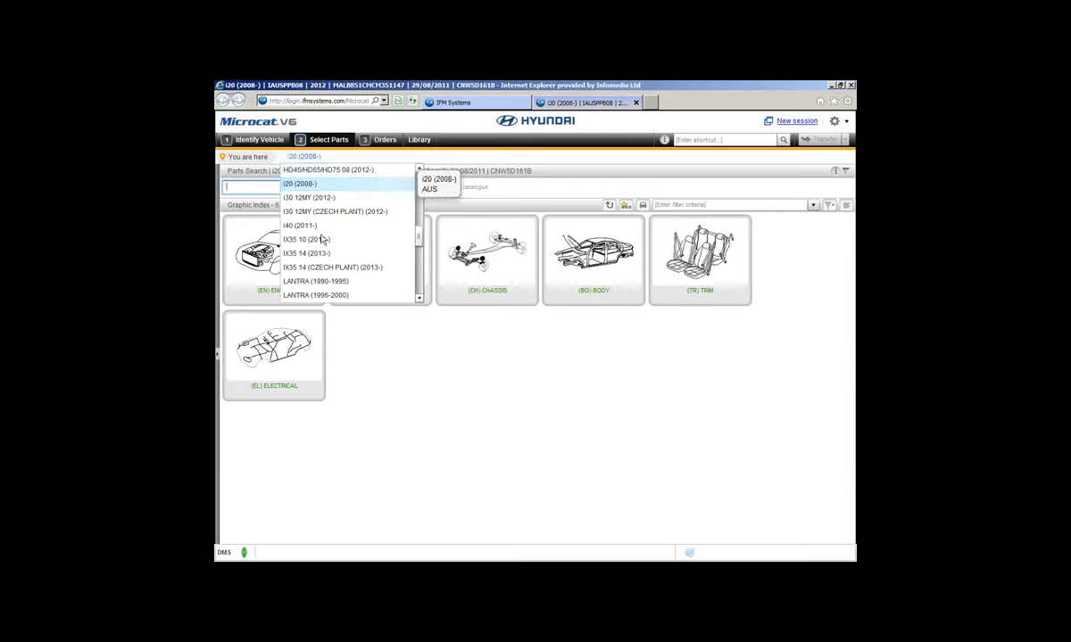
pyautogui.click(523, 458)
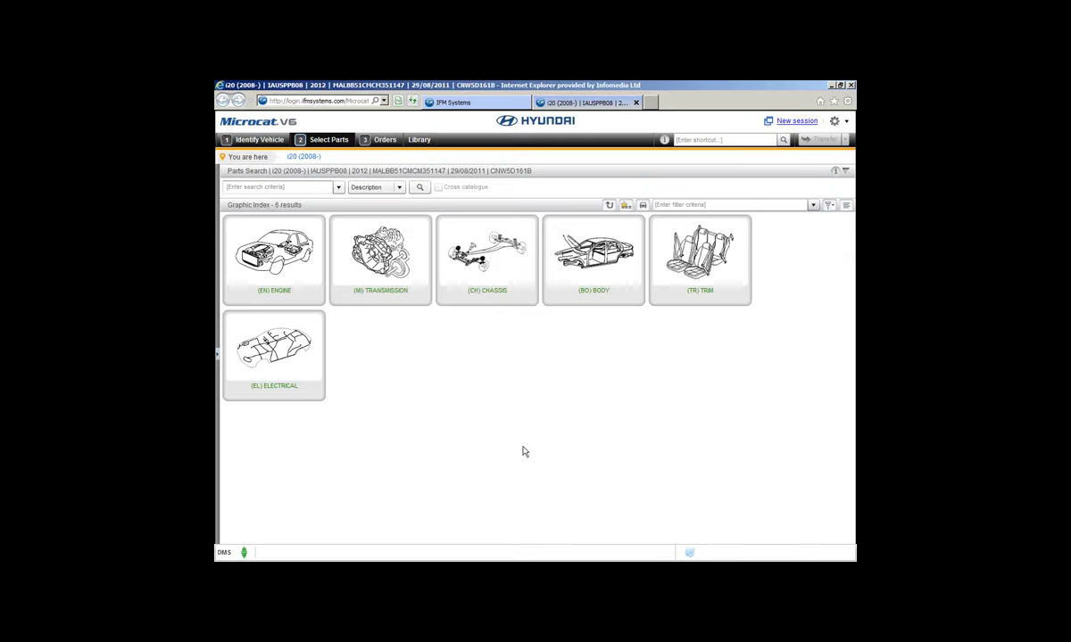
pyautogui.click(310, 186)
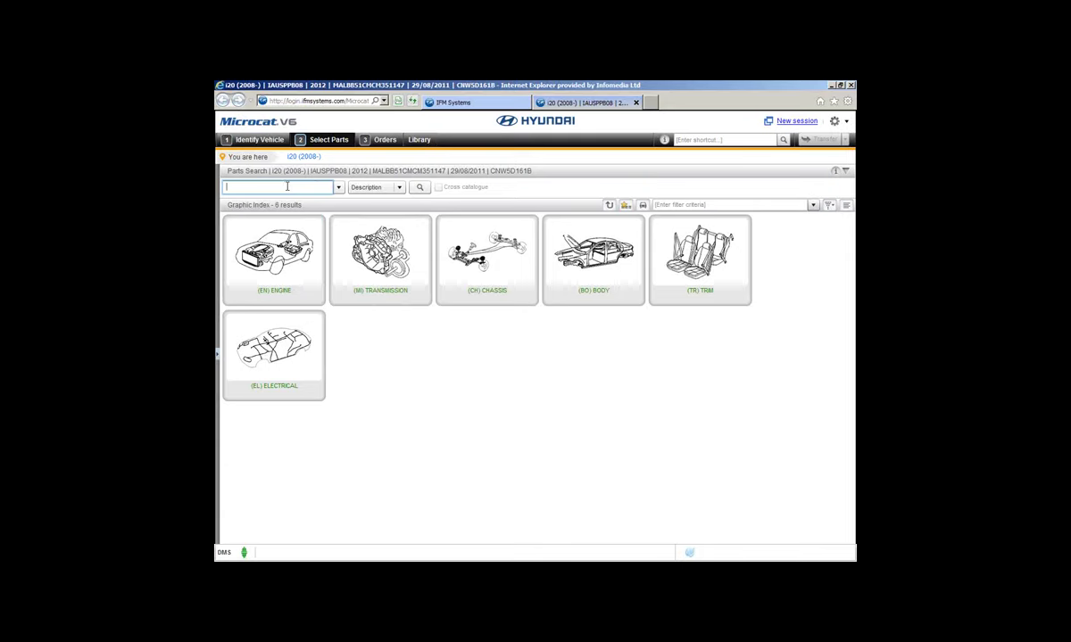
# - Run a Description search for hood in the i20 catalogue
pyautogui.click(398, 188)
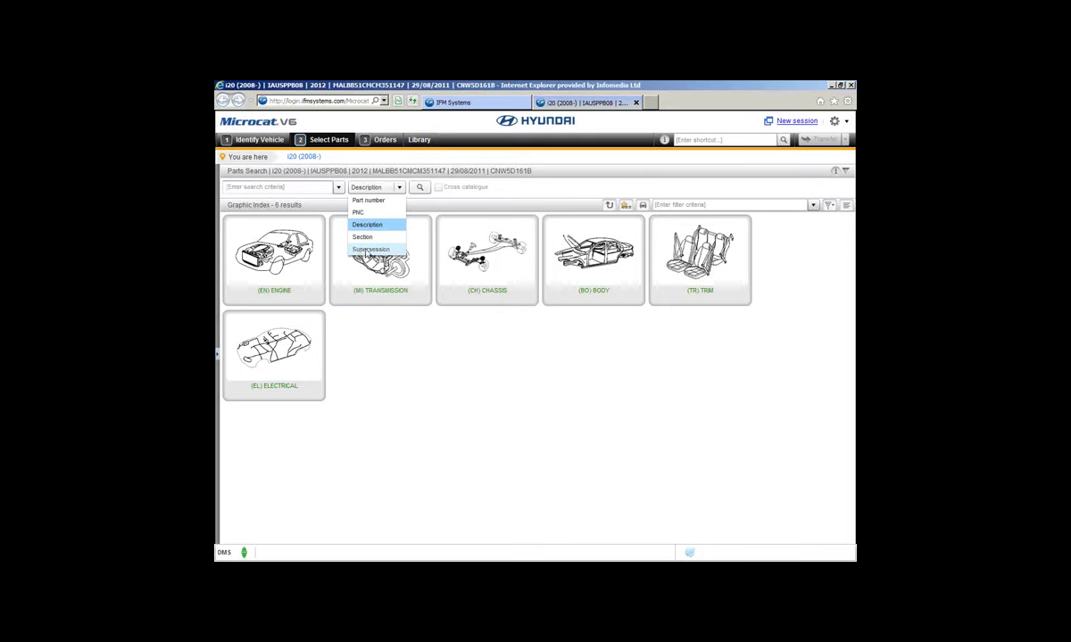
pyautogui.click(357, 188)
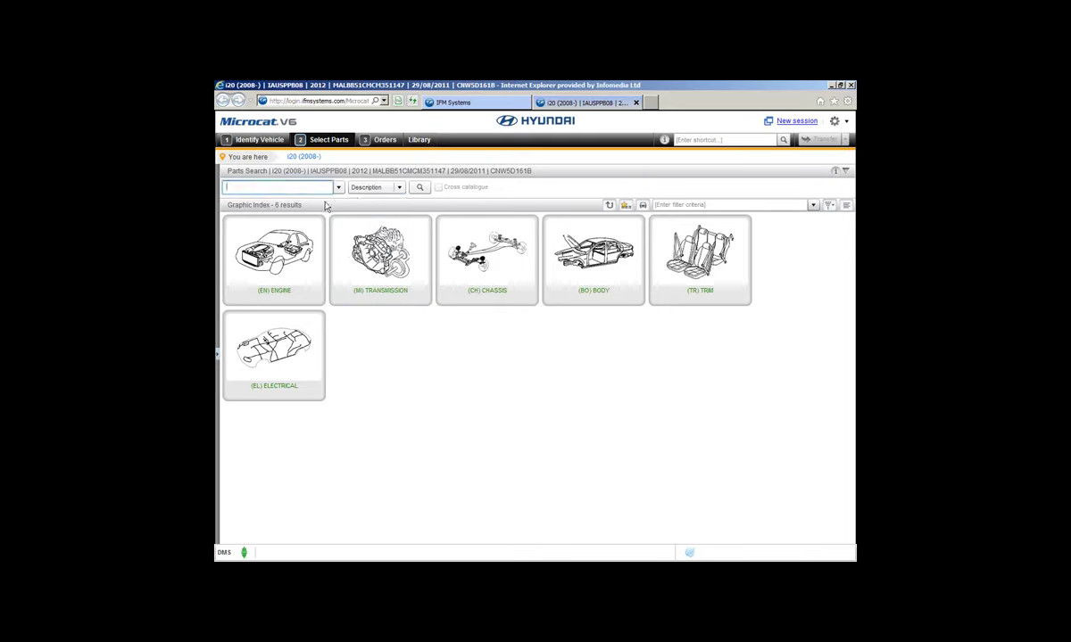
pyautogui.write('hood')
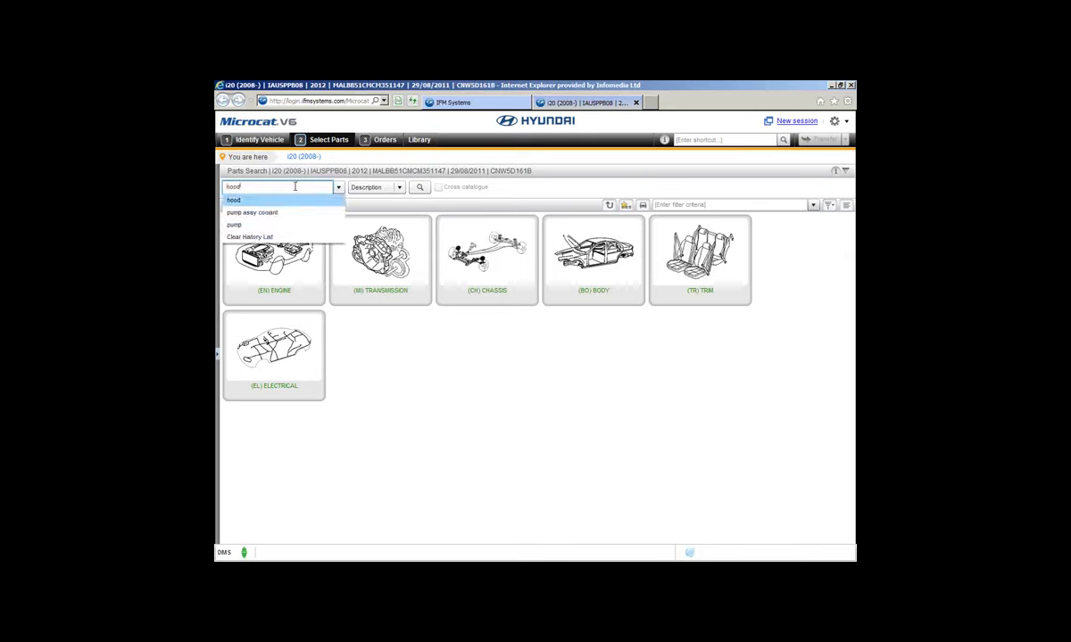
pyautogui.click(419, 190)
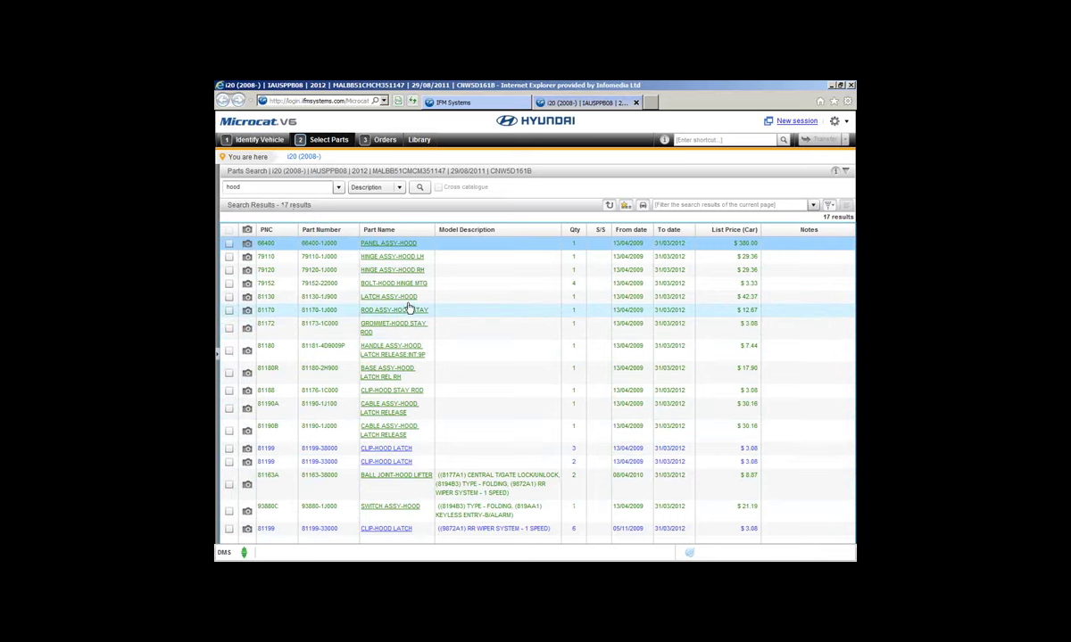
# - Replace the search text with pump and rerun it, listing 19 parts
pyautogui.doubleClick(281, 187)
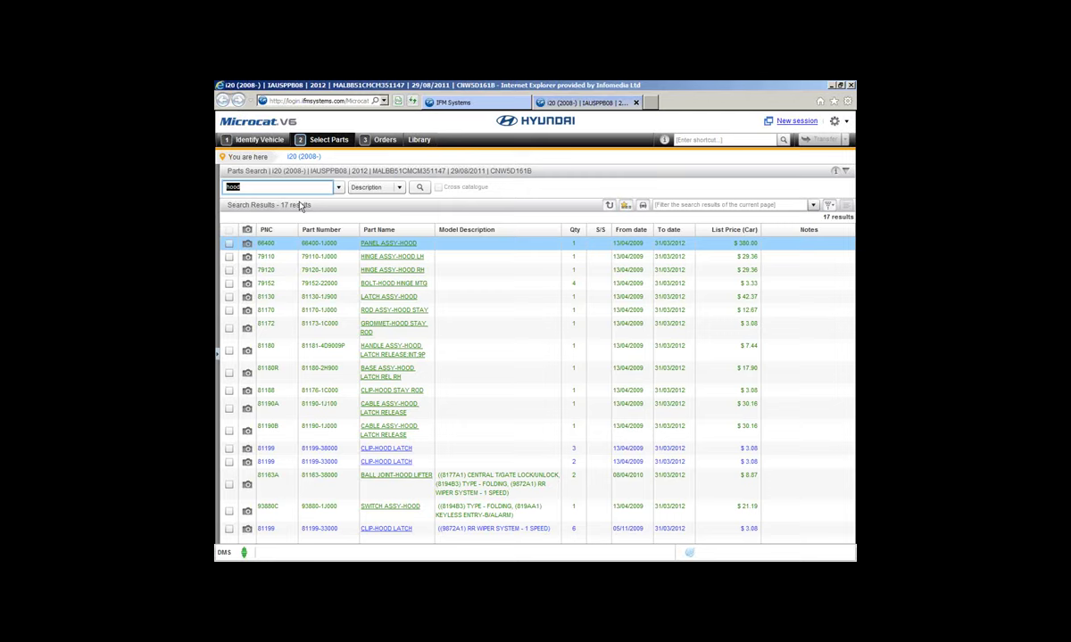
pyautogui.write('pump')
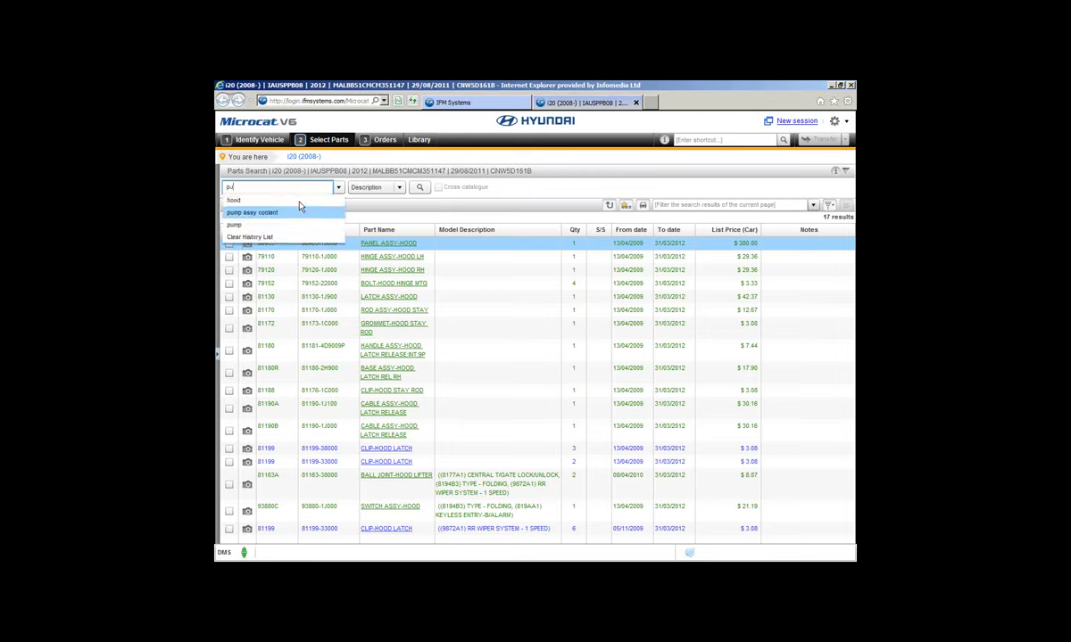
pyautogui.click(308, 224)
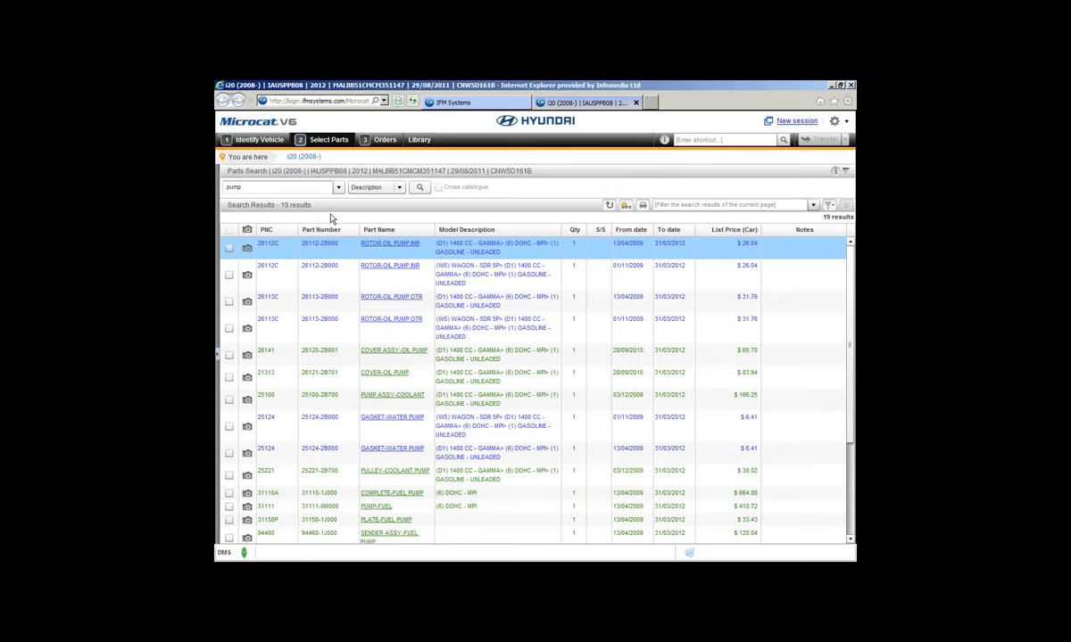
pyautogui.click(743, 204)
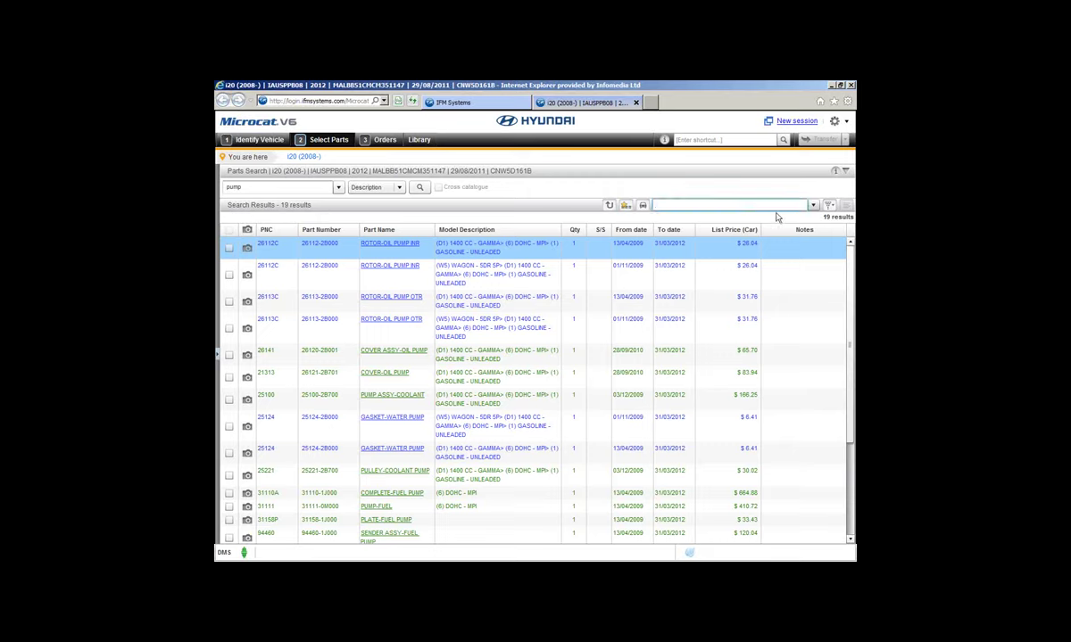
pyautogui.click(788, 237)
pyautogui.write('c')
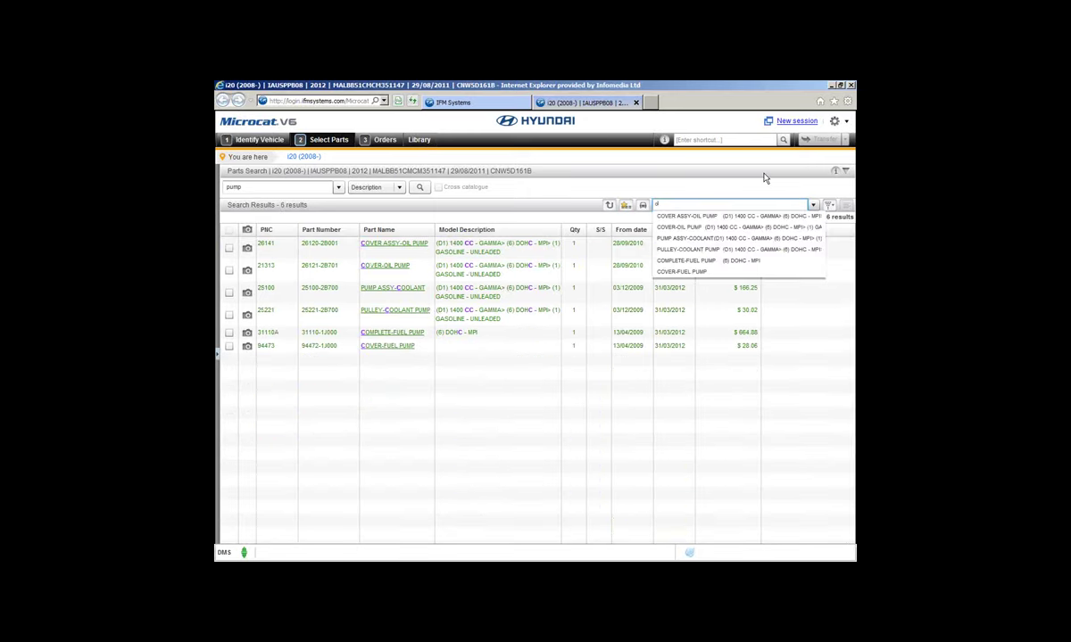
pyautogui.write('oo')
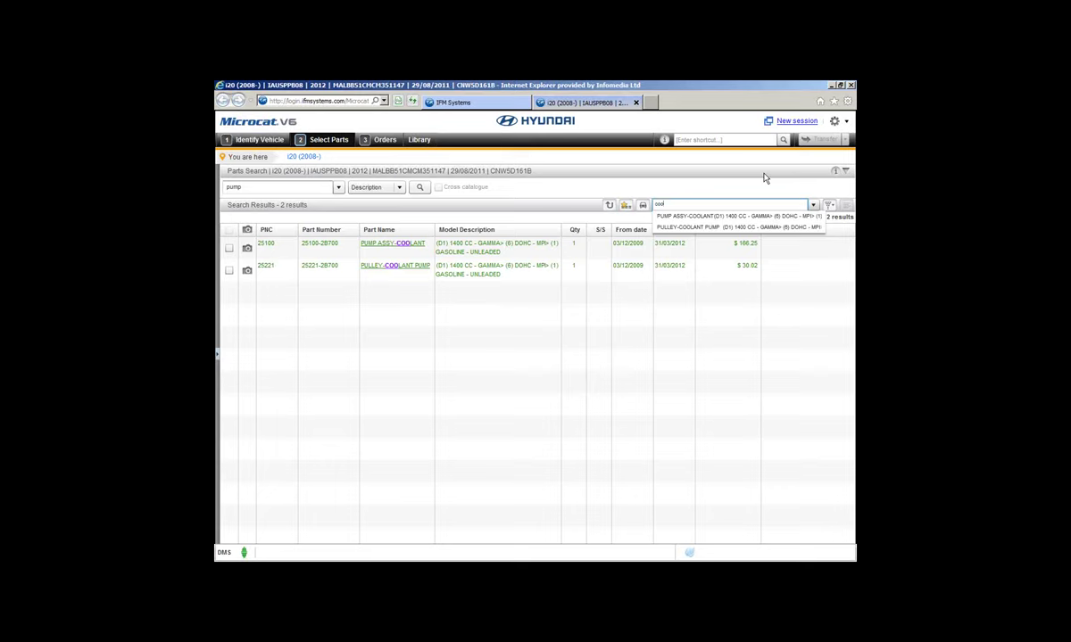
pyautogui.press('BackSpace')
pyautogui.press('BackSpace')
pyautogui.press('BackSpace')
pyautogui.press('BackSpace')
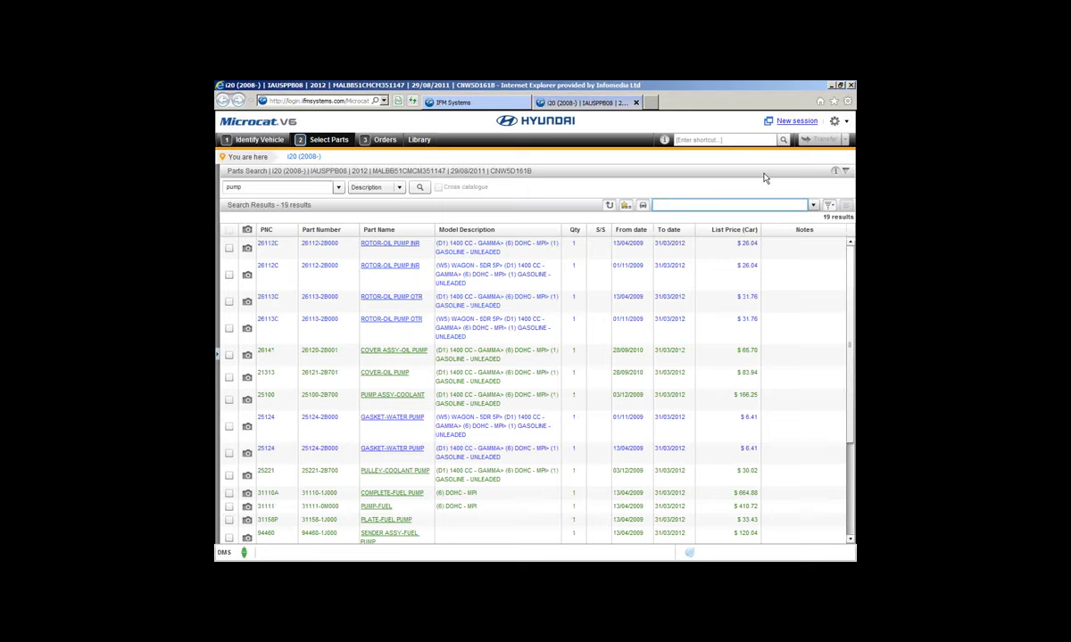
# - Search 'pump assy coolant' to find coolant pump 25100-2B700 at $168.25, then set search type to PNC
pyautogui.click(285, 187)
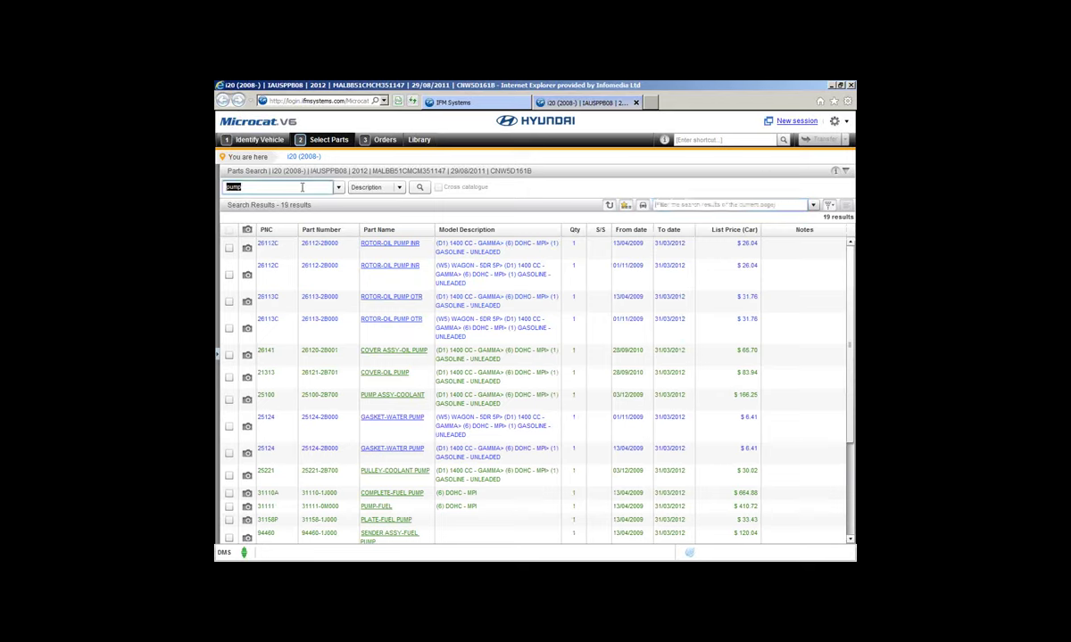
pyautogui.click(301, 187)
pyautogui.write('a')
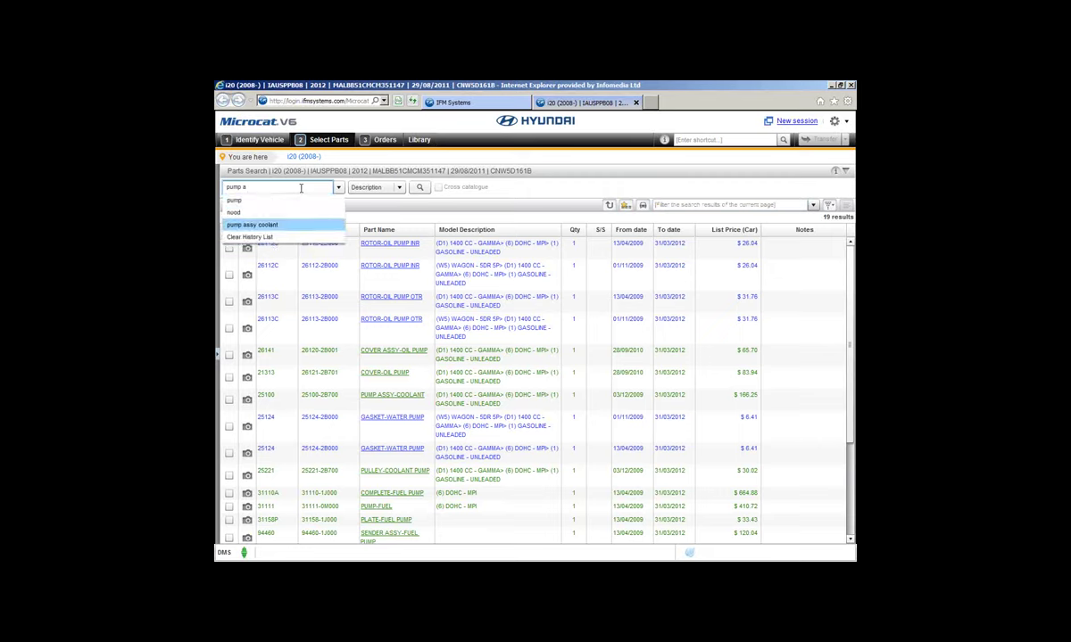
pyautogui.write('ssy coolan')
pyautogui.write('t')
pyautogui.press('Return')
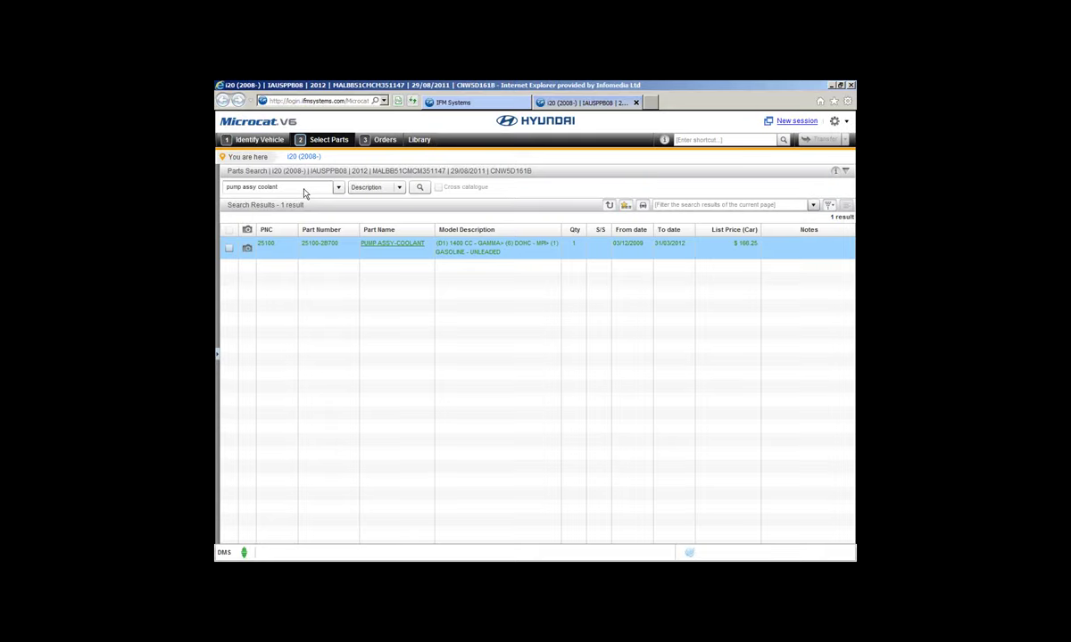
pyautogui.click(370, 188)
pyautogui.click(390, 213)
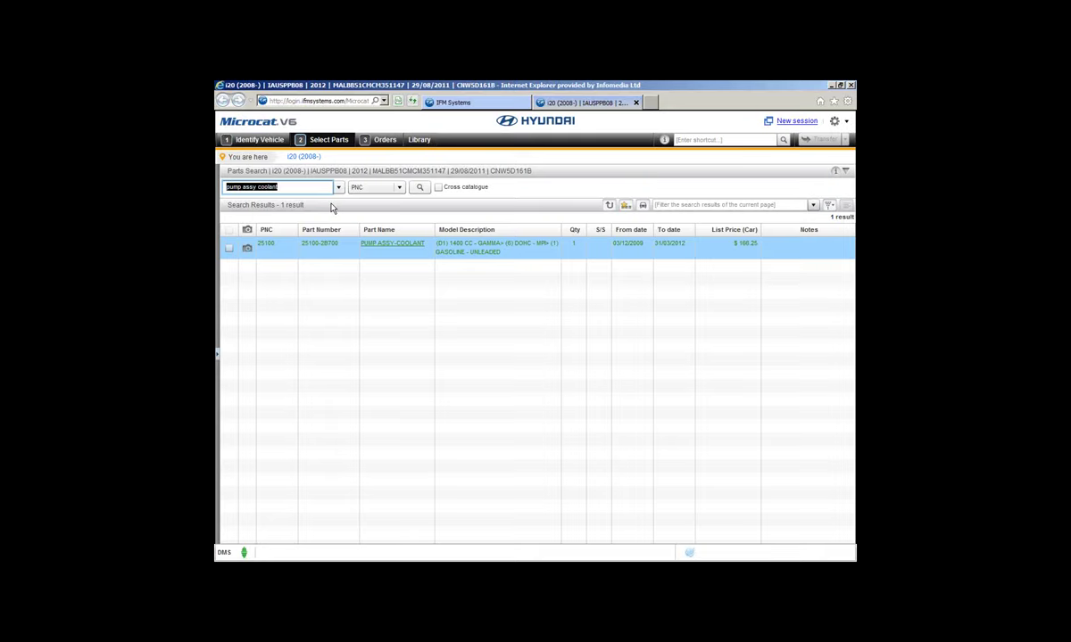
# - Search PNC 66400 to find PANEL ASSY-HOOD 66400-1J000 ($380.00) and show the PNC search history
pyautogui.write('2')
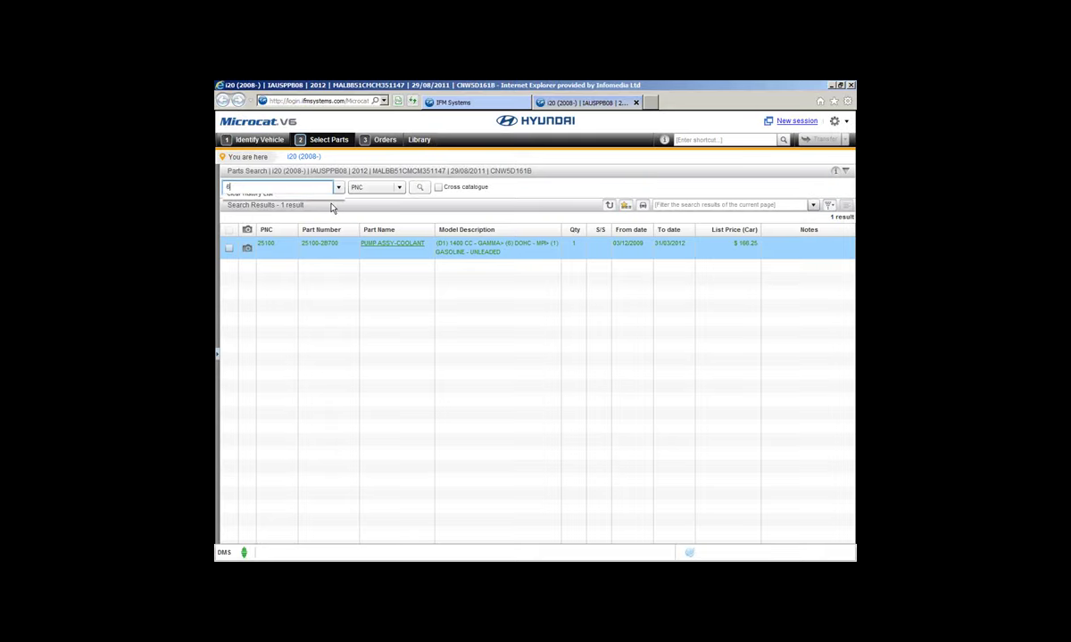
pyautogui.write('6400')
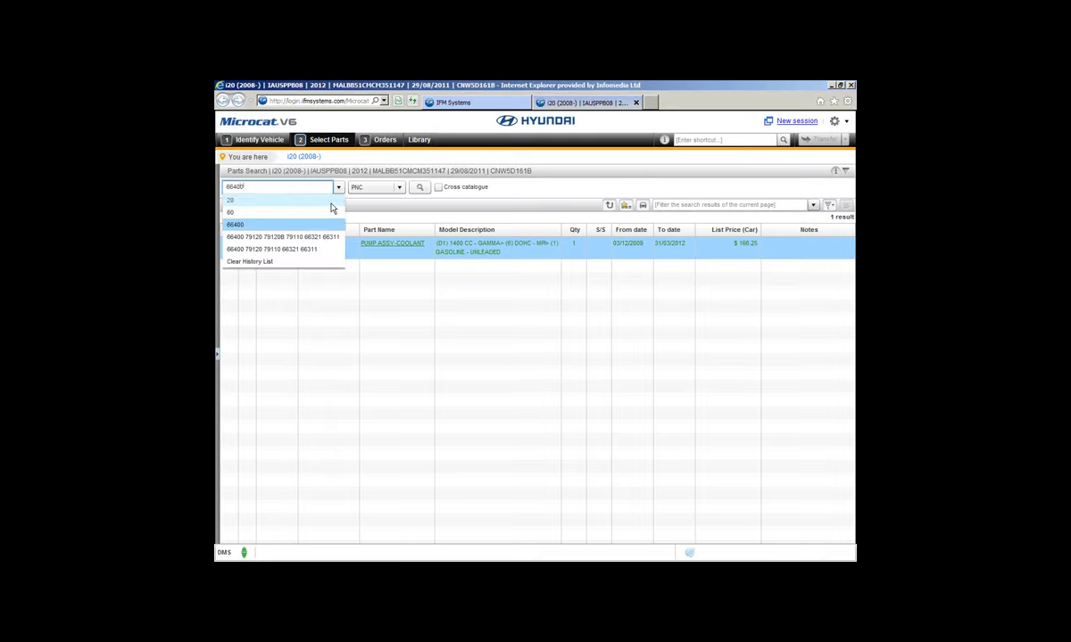
pyautogui.click(420, 188)
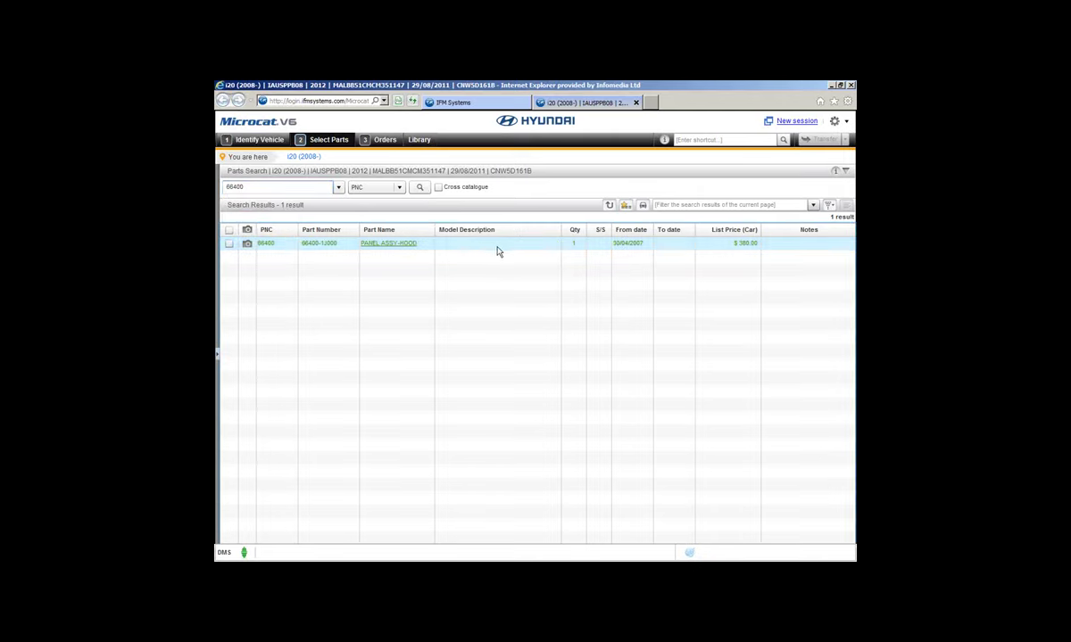
pyautogui.click(284, 250)
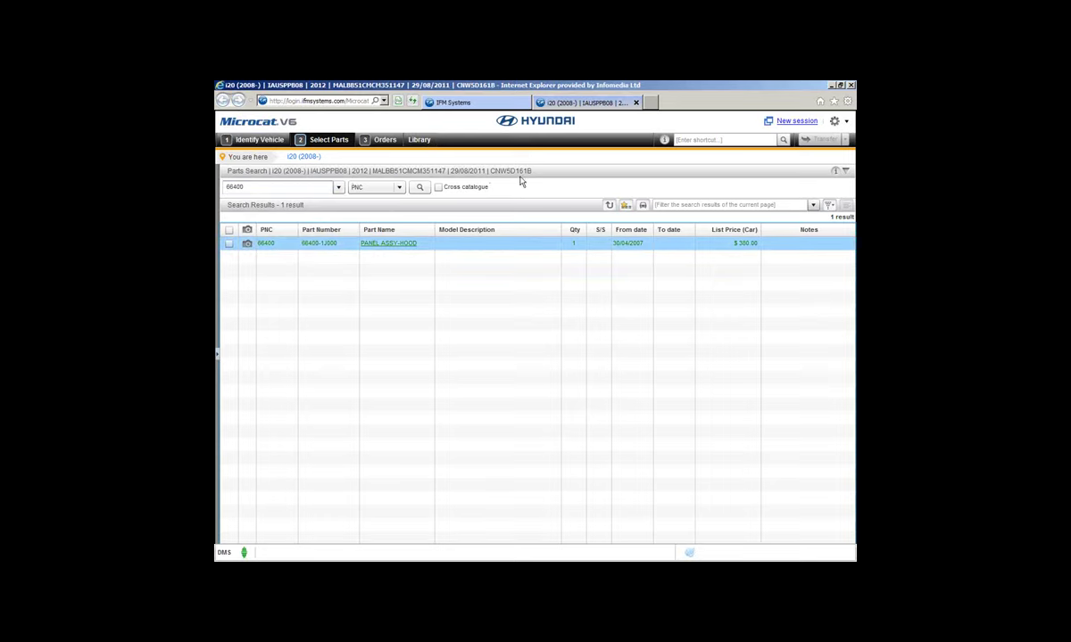
pyautogui.click(266, 187)
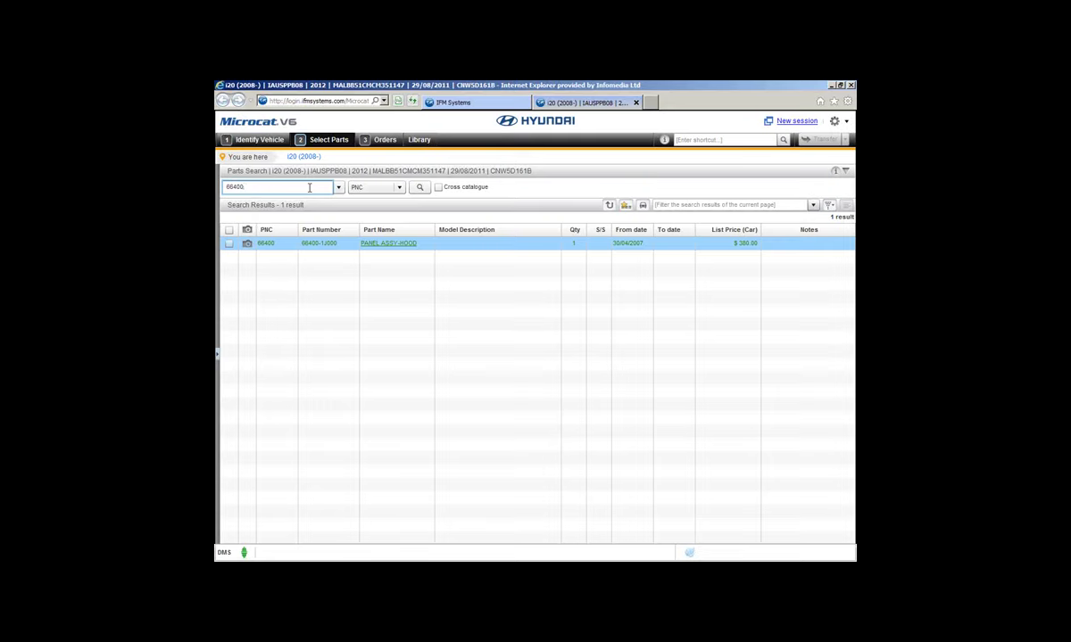
pyautogui.click(339, 187)
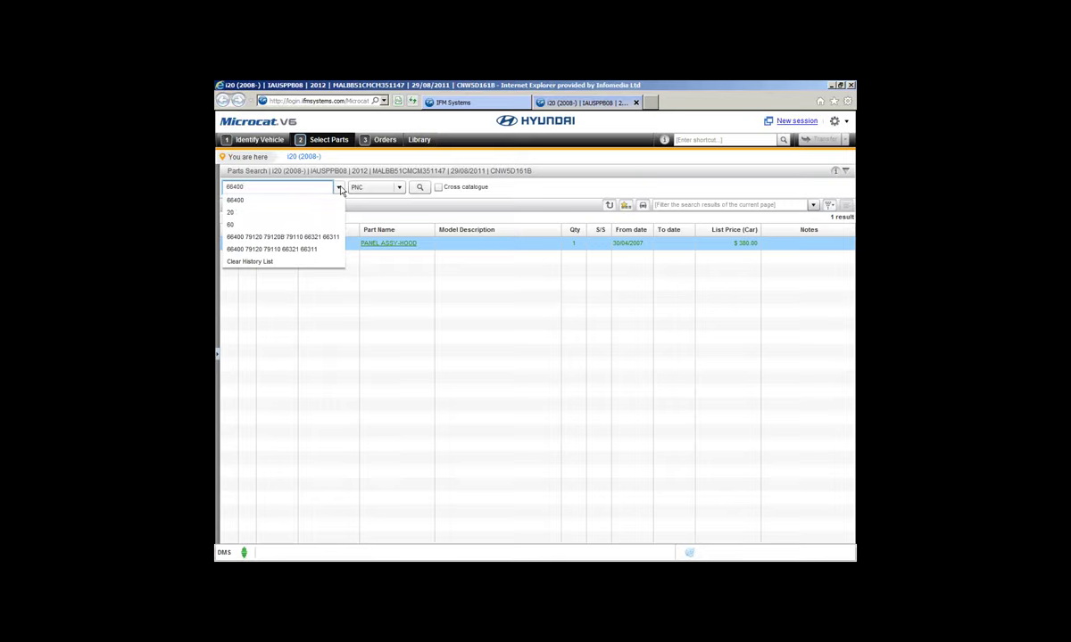
pyautogui.click(330, 237)
pyautogui.moveTo(320, 187); pyautogui.dragTo(238, 198)
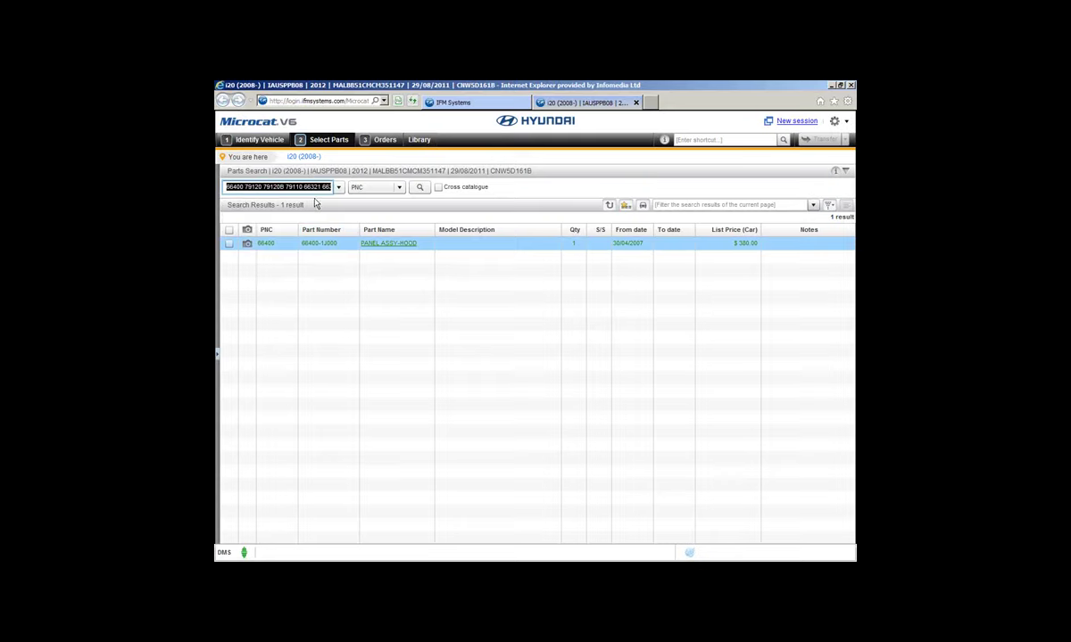
pyautogui.click(419, 187)
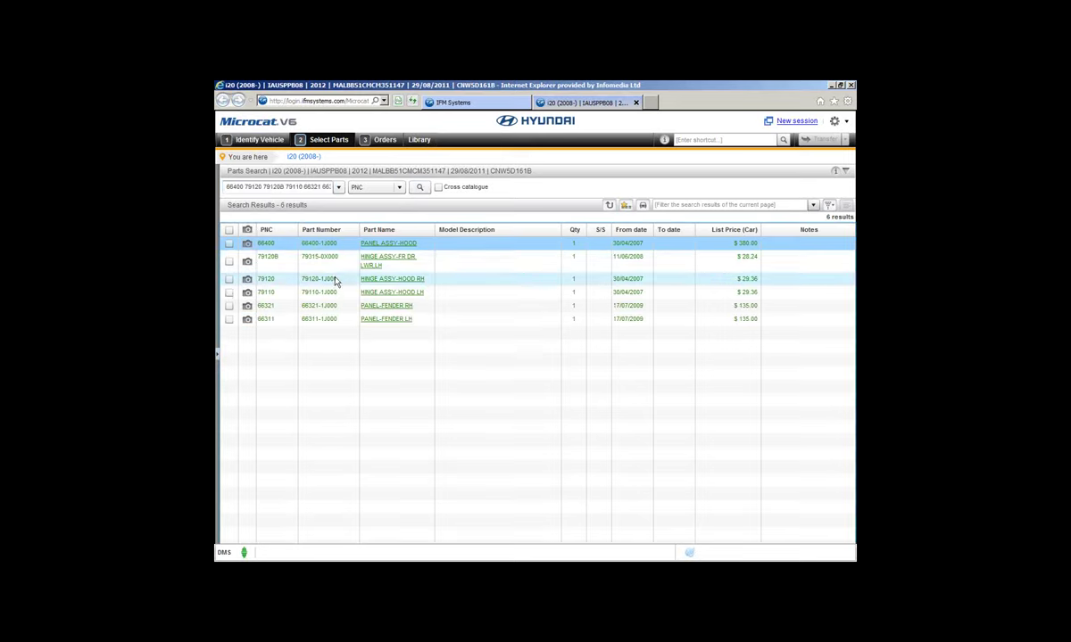
pyautogui.rightClick(272, 243)
pyautogui.press('Escape')
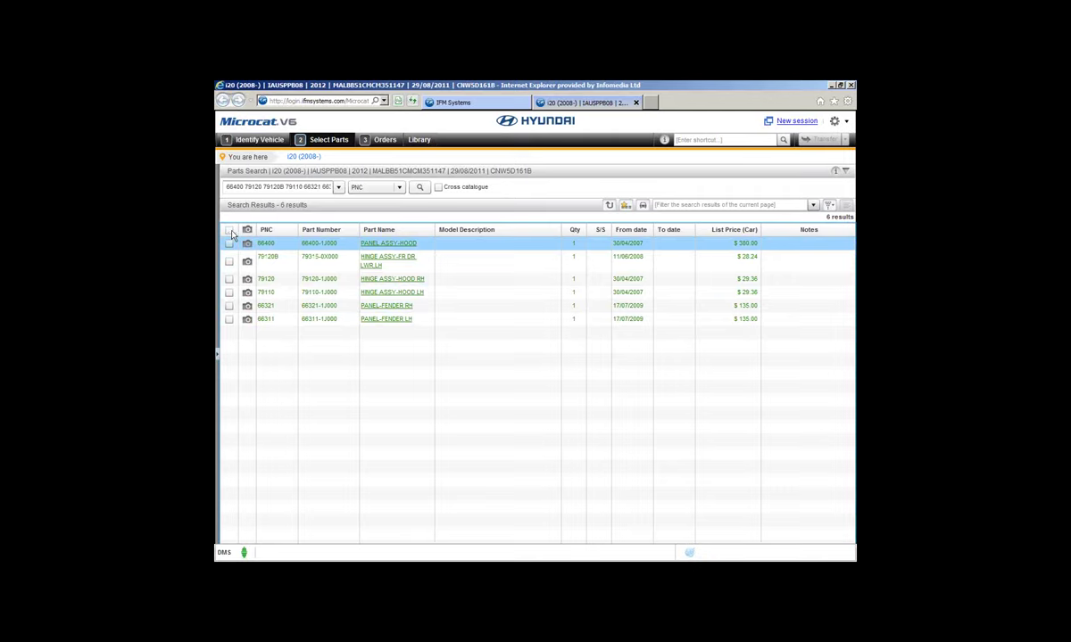
pyautogui.click(229, 231)
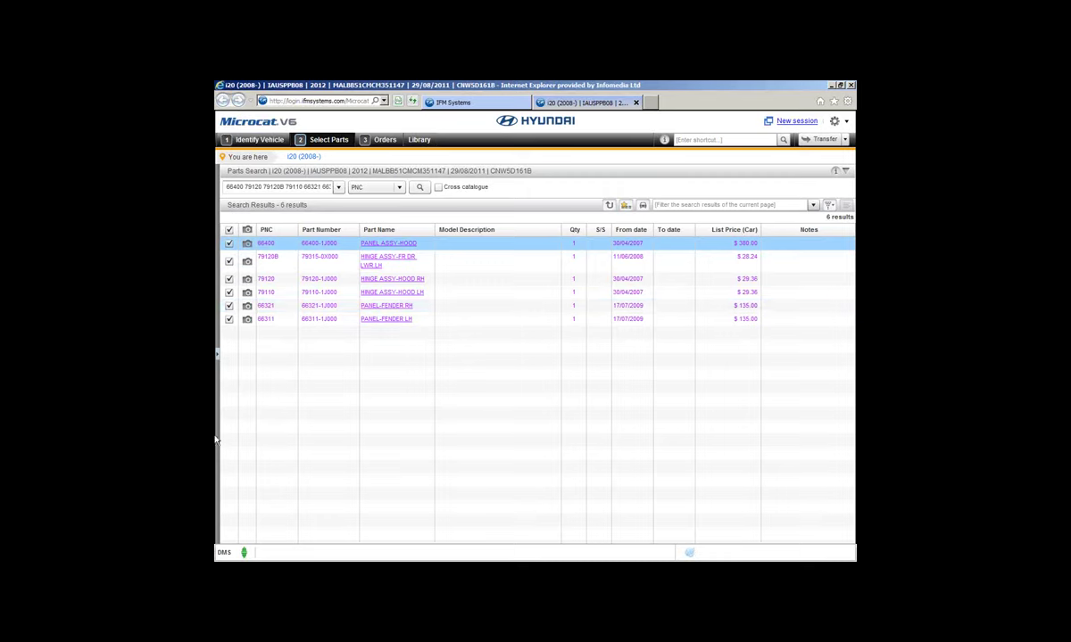
pyautogui.click(229, 234)
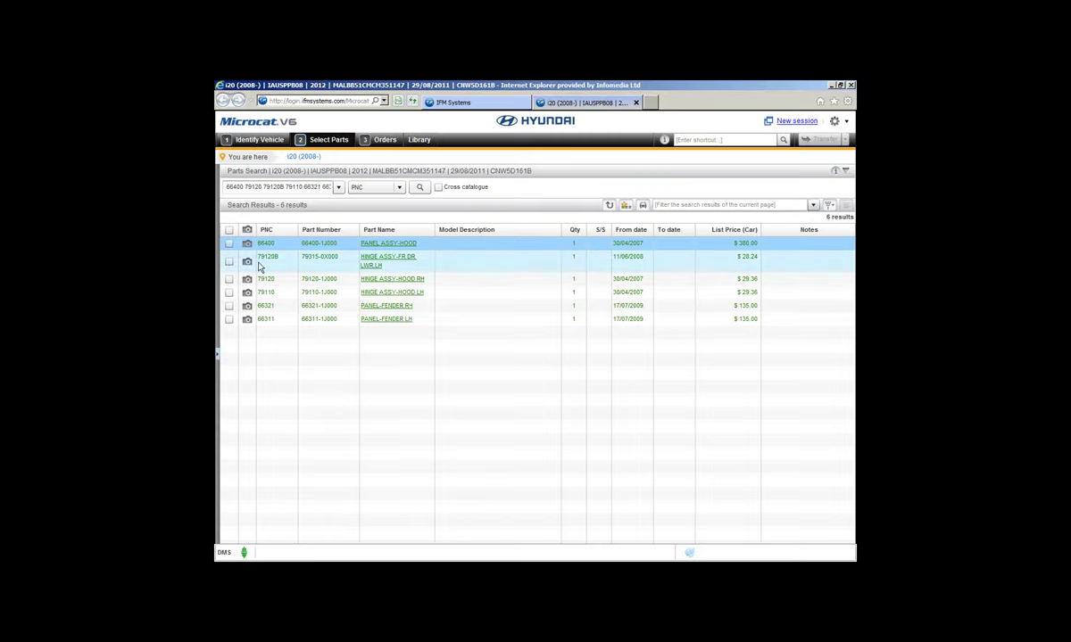
# - Jump from the 66400 row to the Fender & Hood Panel illustration and set quantity to 2
pyautogui.moveTo(248, 244)
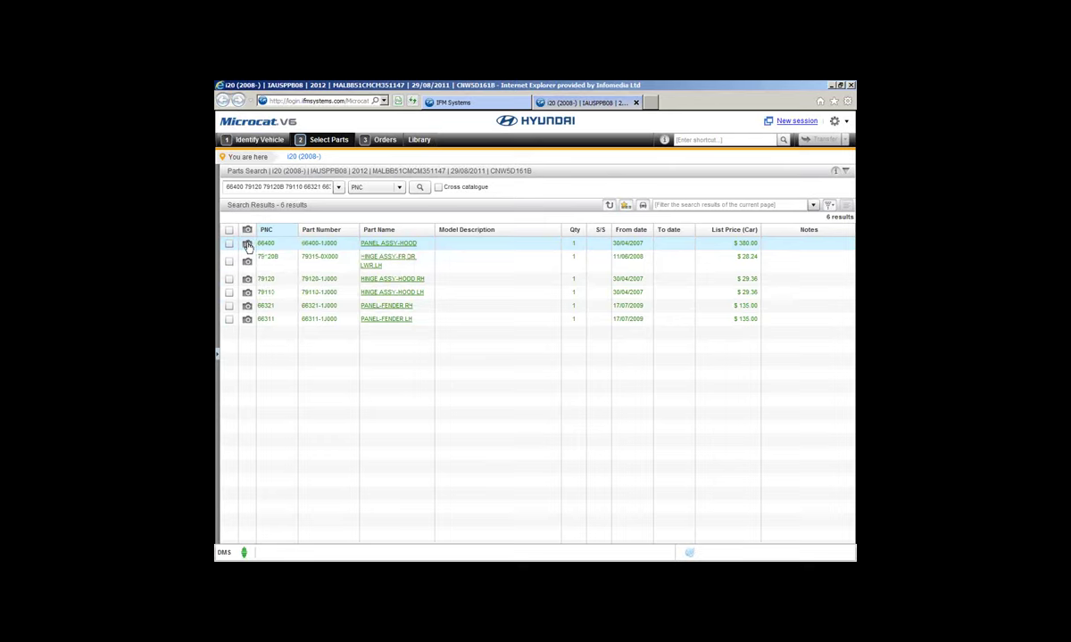
pyautogui.click(248, 245)
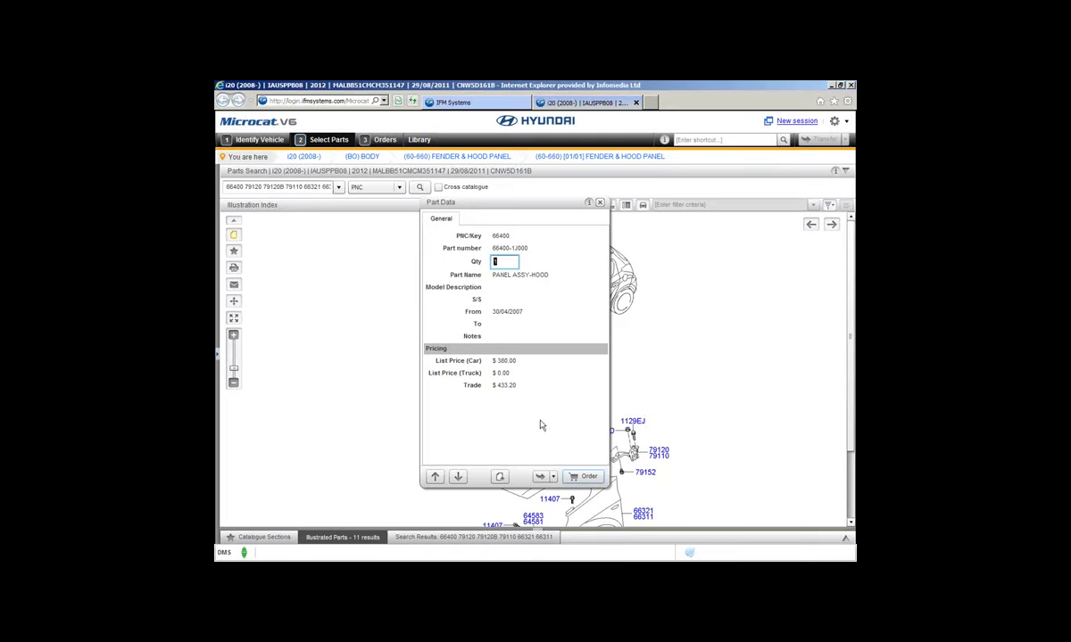
pyautogui.write('2')
# - Close the hood panel details and show the Illustrated Parts list, scrolled to the top
pyautogui.click(600, 202)
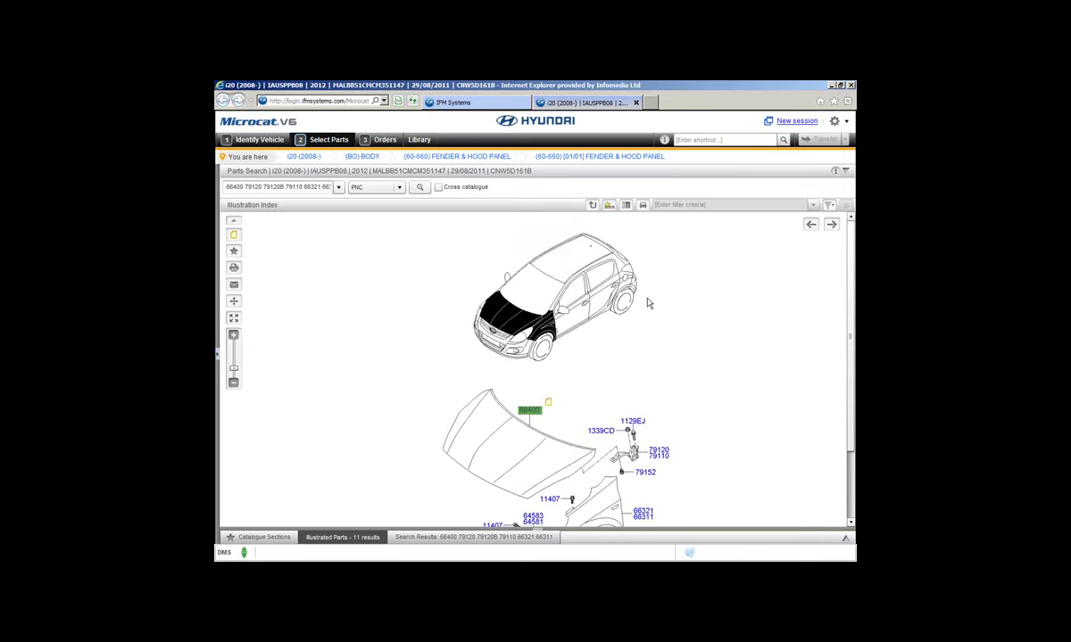
pyautogui.click(334, 538)
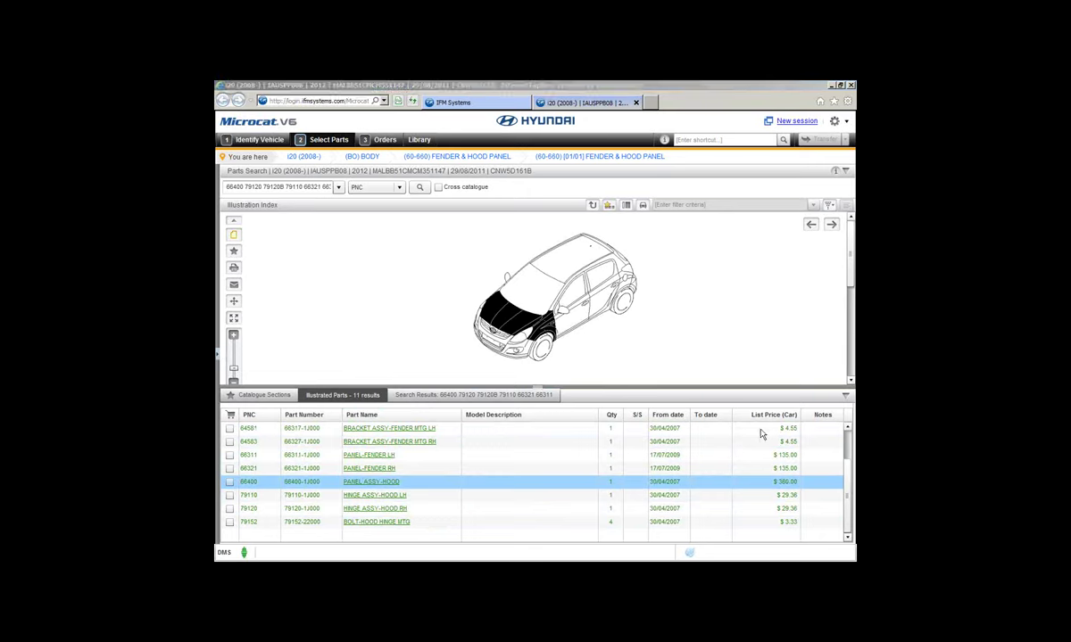
pyautogui.scroll(2, 785, 473)
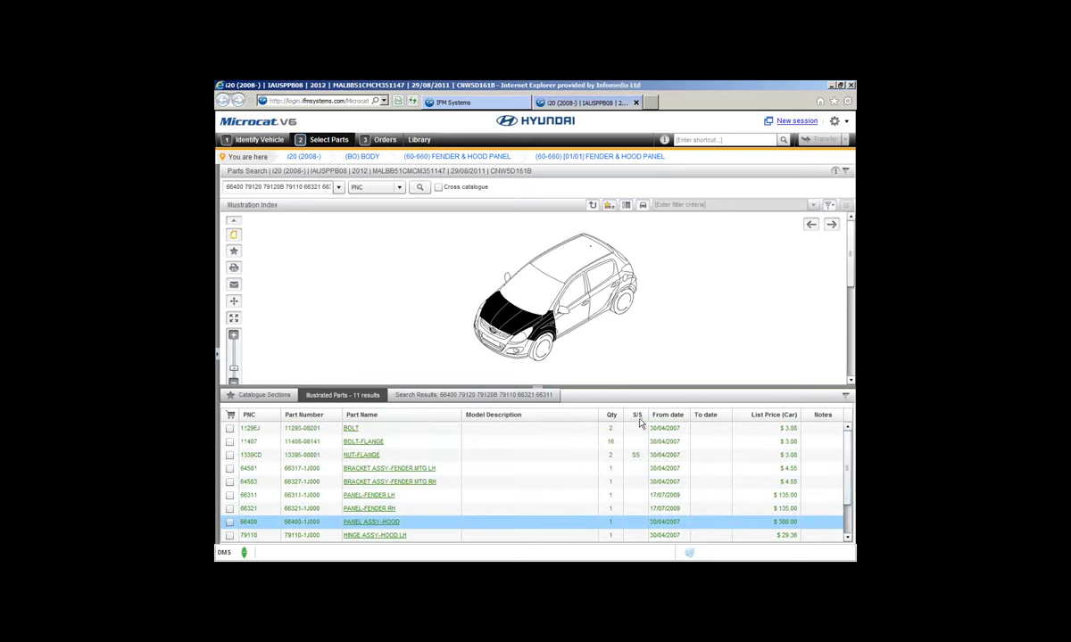
pyautogui.moveTo(639, 462)
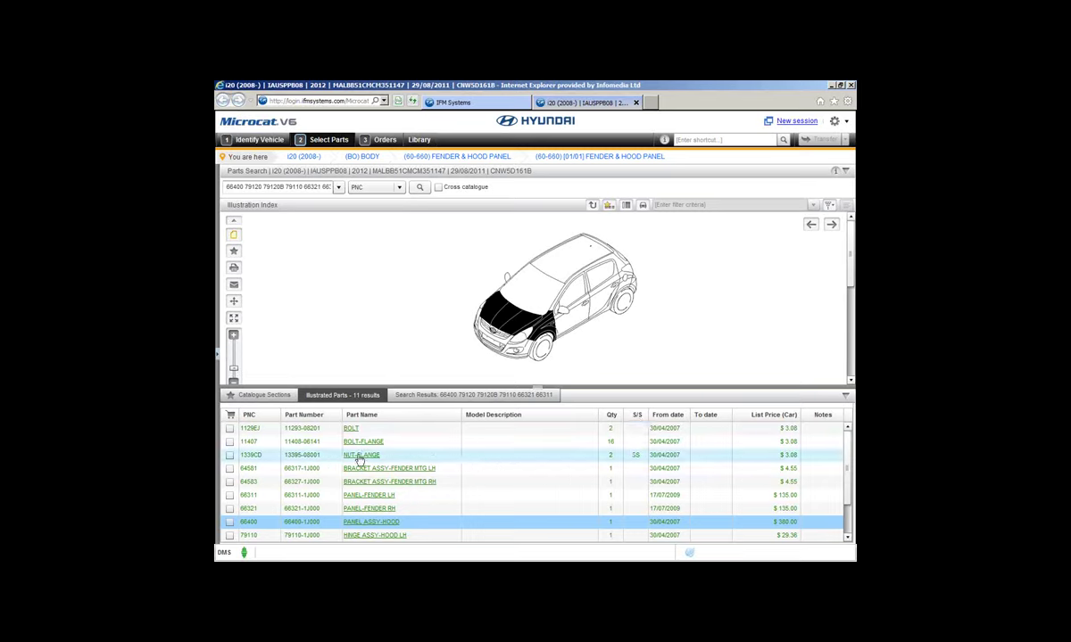
pyautogui.click(636, 457)
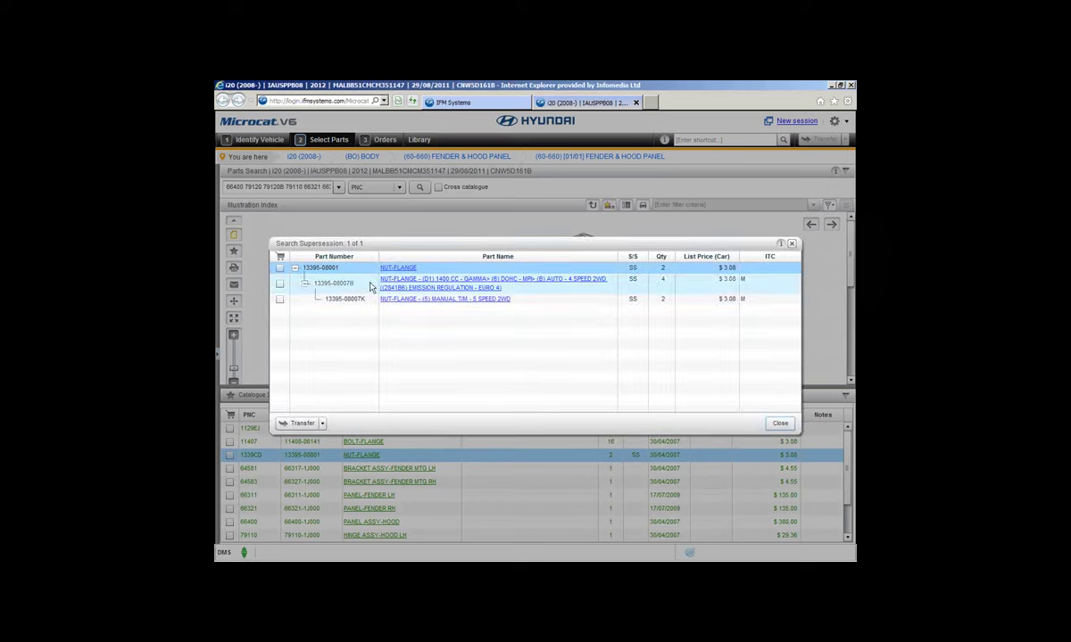
pyautogui.click(325, 272)
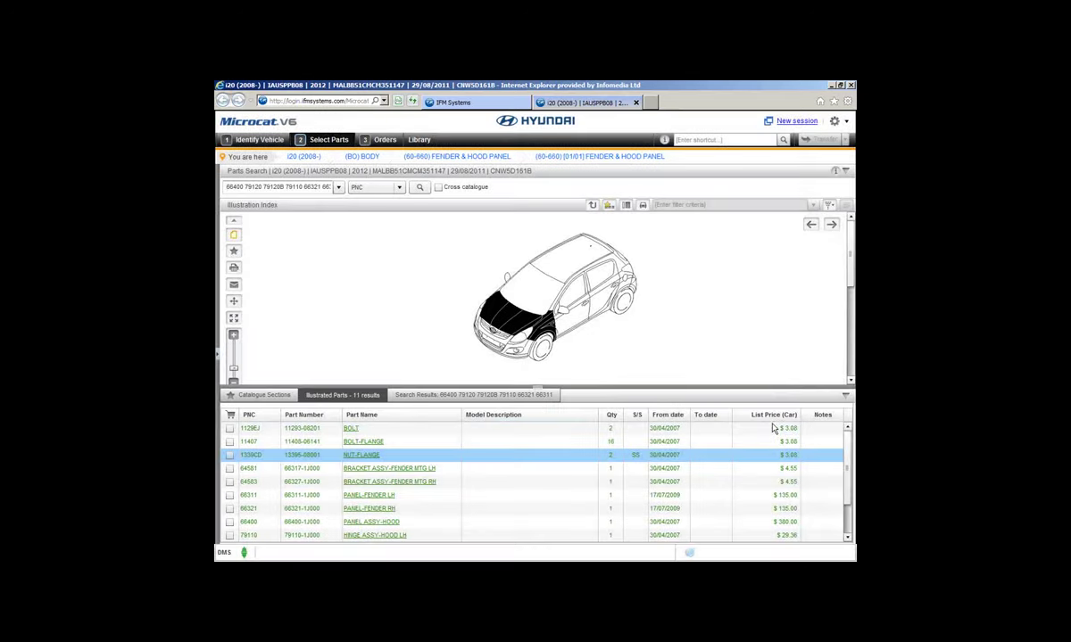
pyautogui.click(778, 423)
pyautogui.click(555, 387)
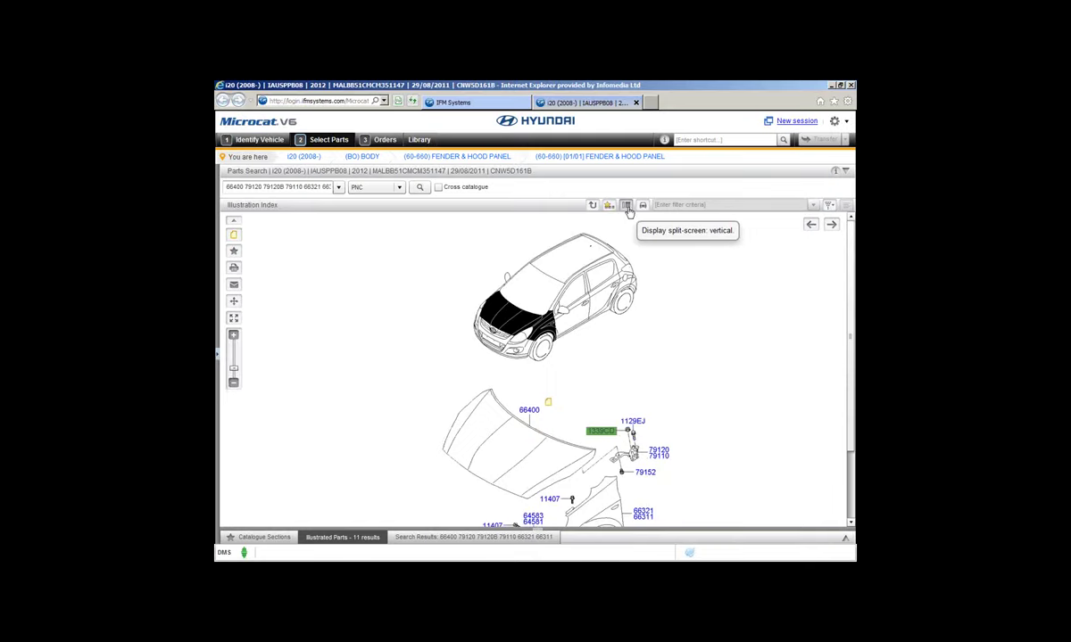
pyautogui.click(626, 206)
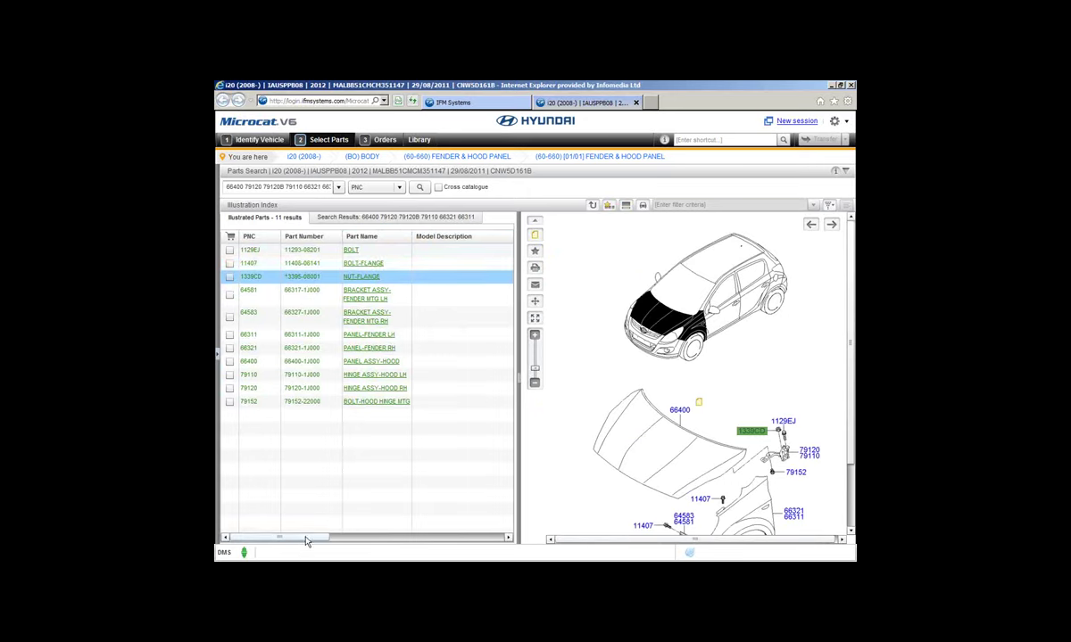
pyautogui.moveTo(307, 540); pyautogui.dragTo(272, 544)
pyautogui.click(626, 205)
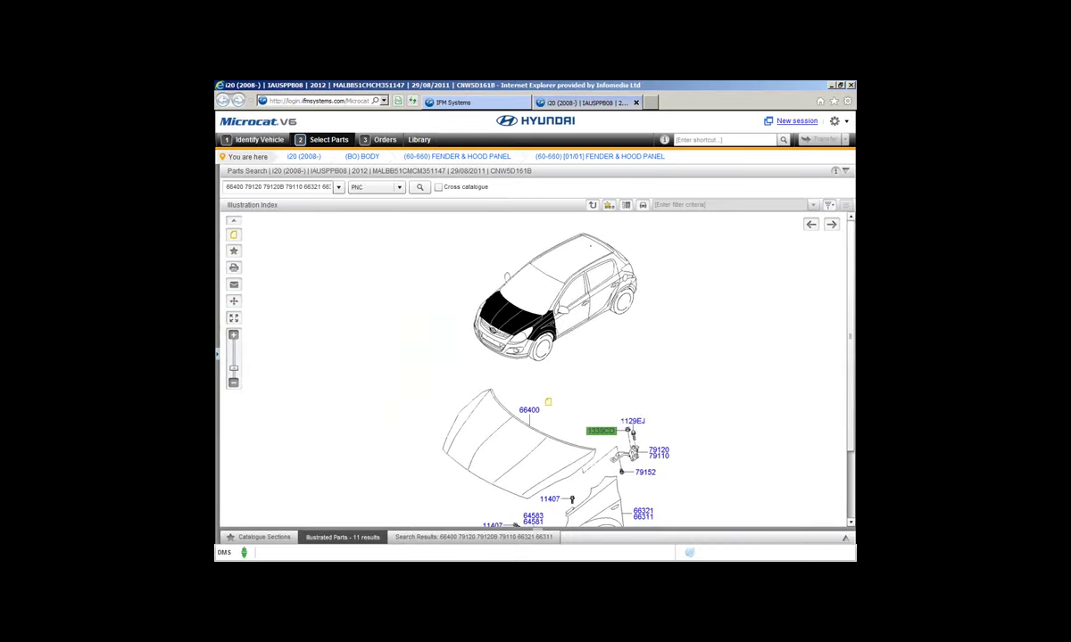
pyautogui.click(343, 537)
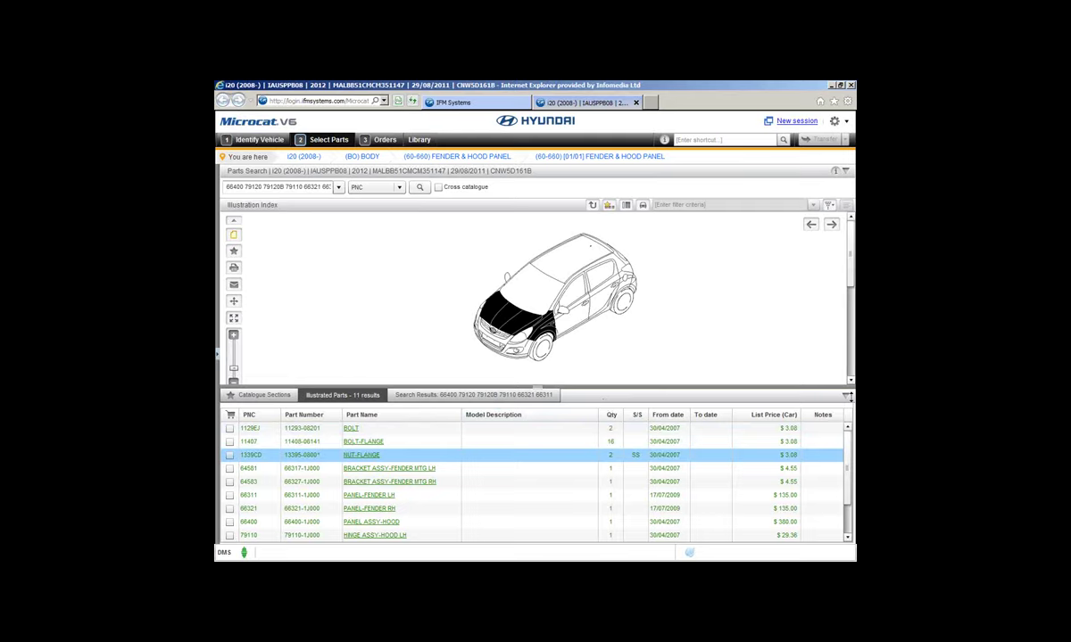
# - Collapse the parts list and open a New session tab with the 59-vehicle index
pyautogui.click(607, 401)
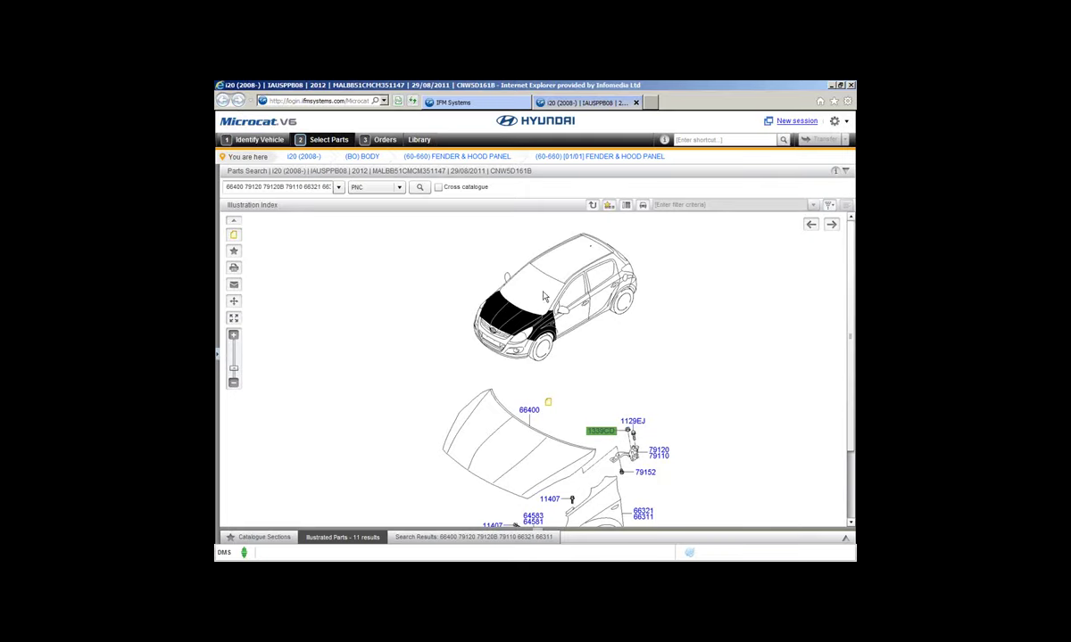
pyautogui.click(787, 122)
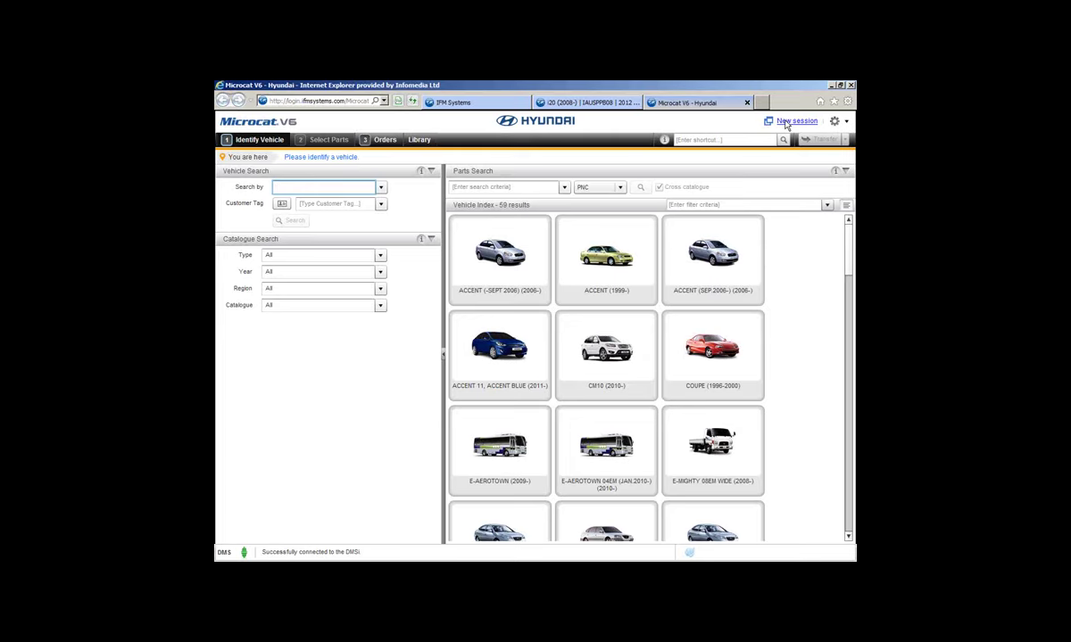
# - Open the BODY group's Fender & Hood Panel illustration for the ACCENT (-SEPT 2006)
pyautogui.click(518, 261)
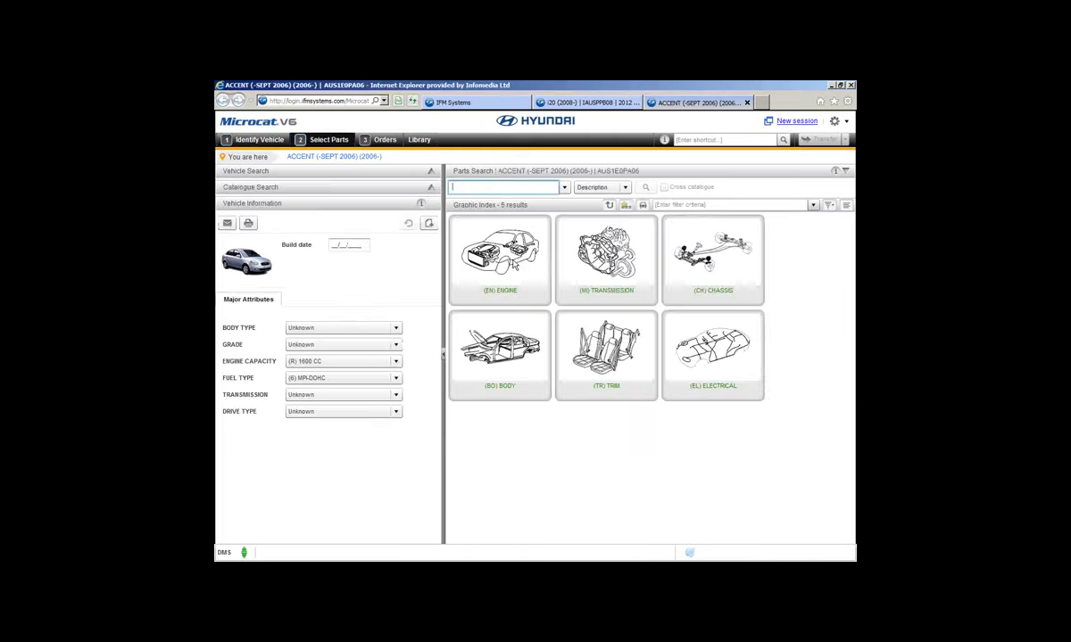
pyautogui.click(510, 347)
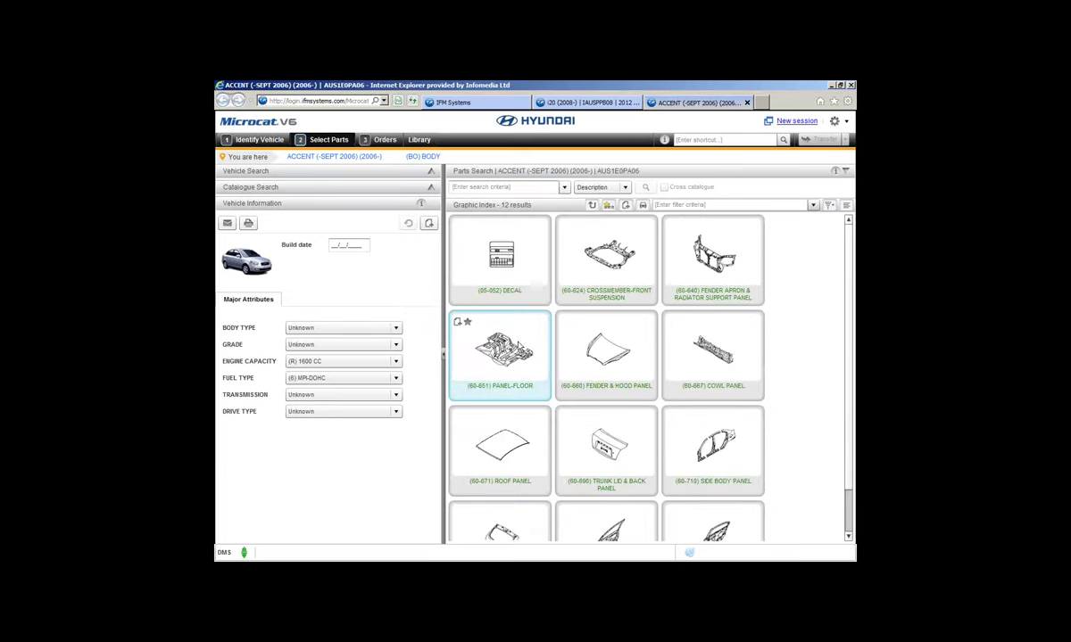
pyautogui.click(559, 324)
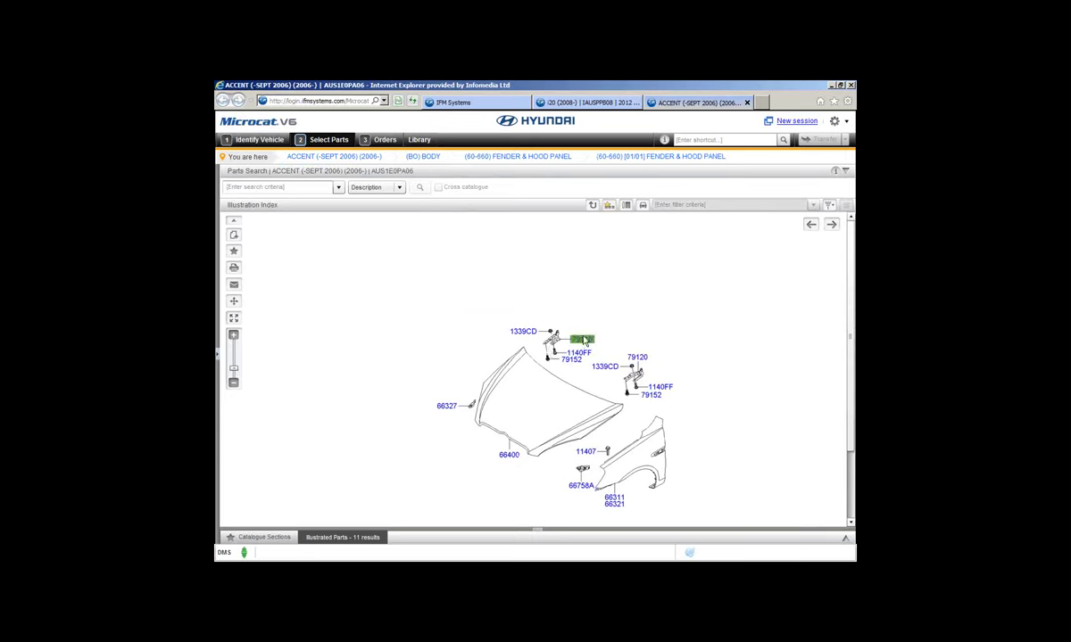
# - Review the part data for left hood hinge callout 79110, then dismiss it
pyautogui.click(582, 340)
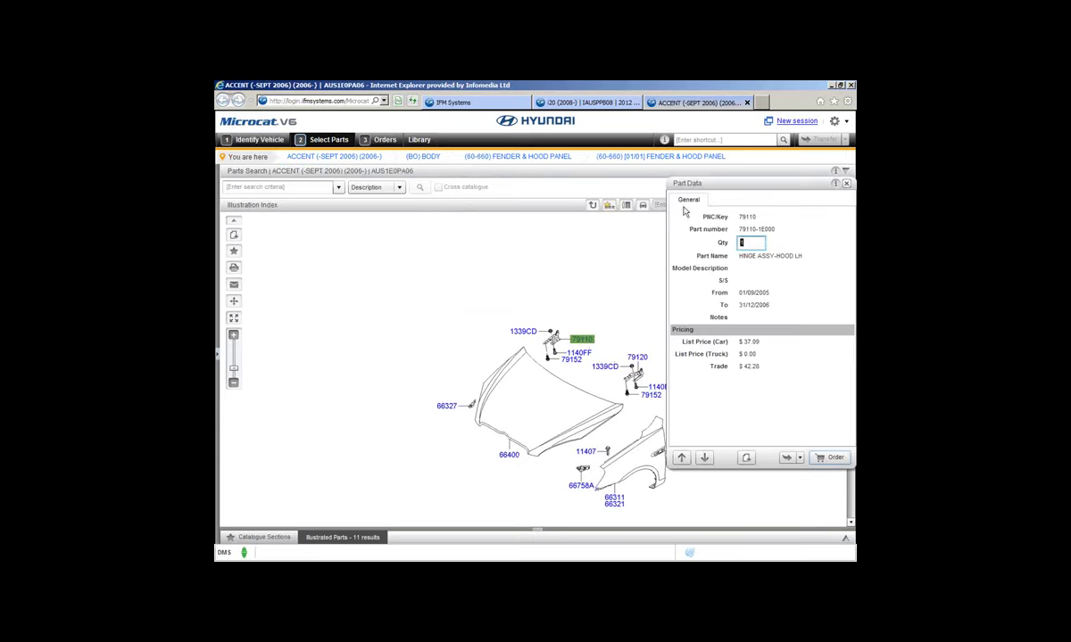
pyautogui.moveTo(638, 198); pyautogui.dragTo(465, 211)
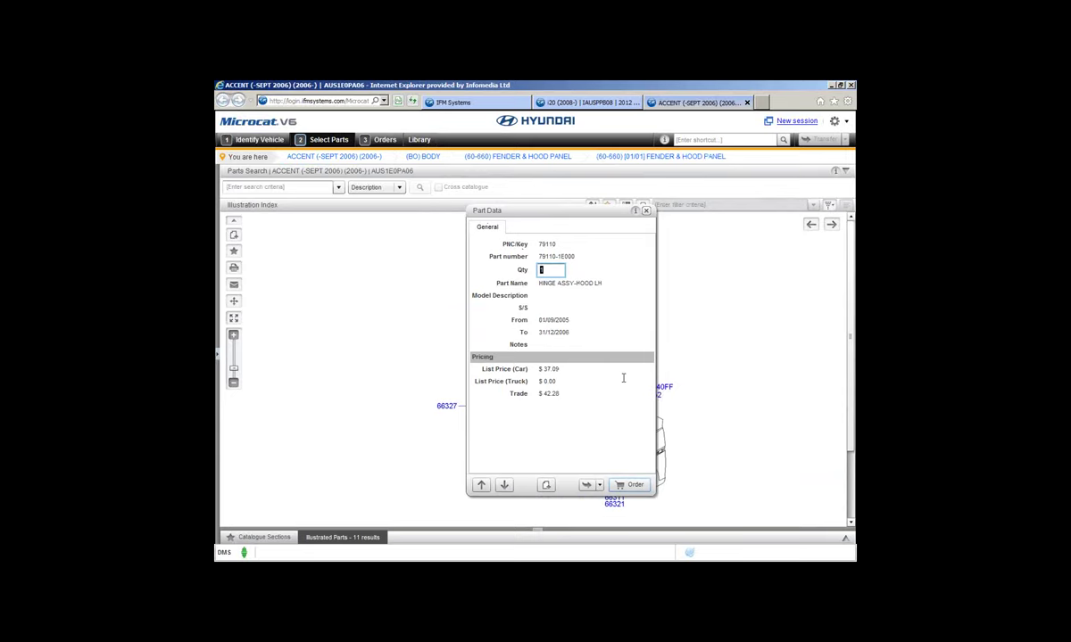
pyautogui.click(645, 214)
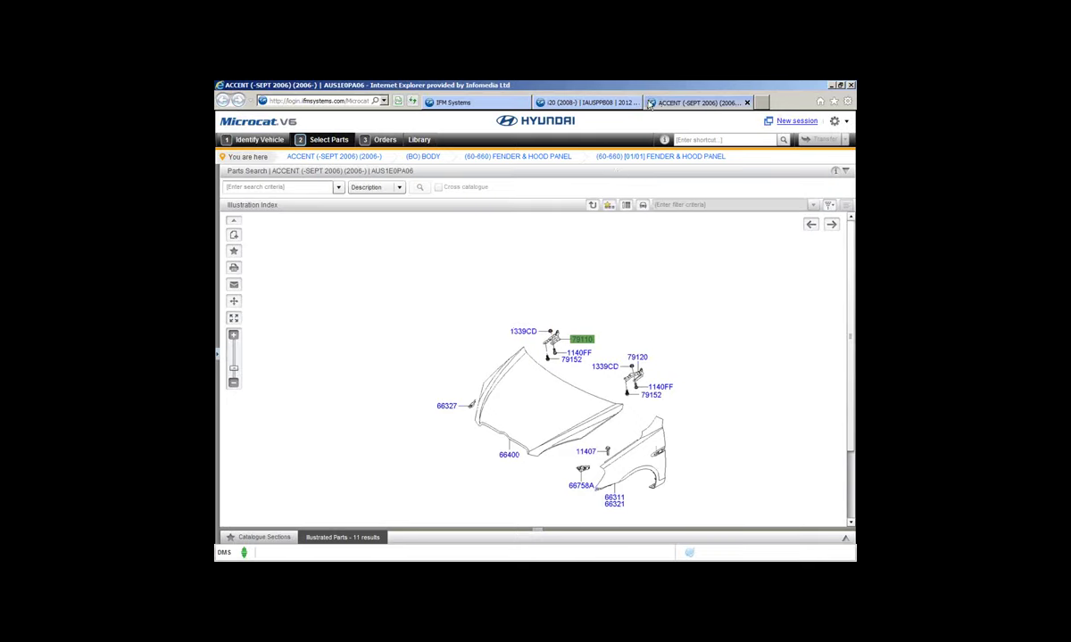
# - Close the Accent session and login tab, then start Microcat V6 - Hyundai from the portal
pyautogui.click(749, 104)
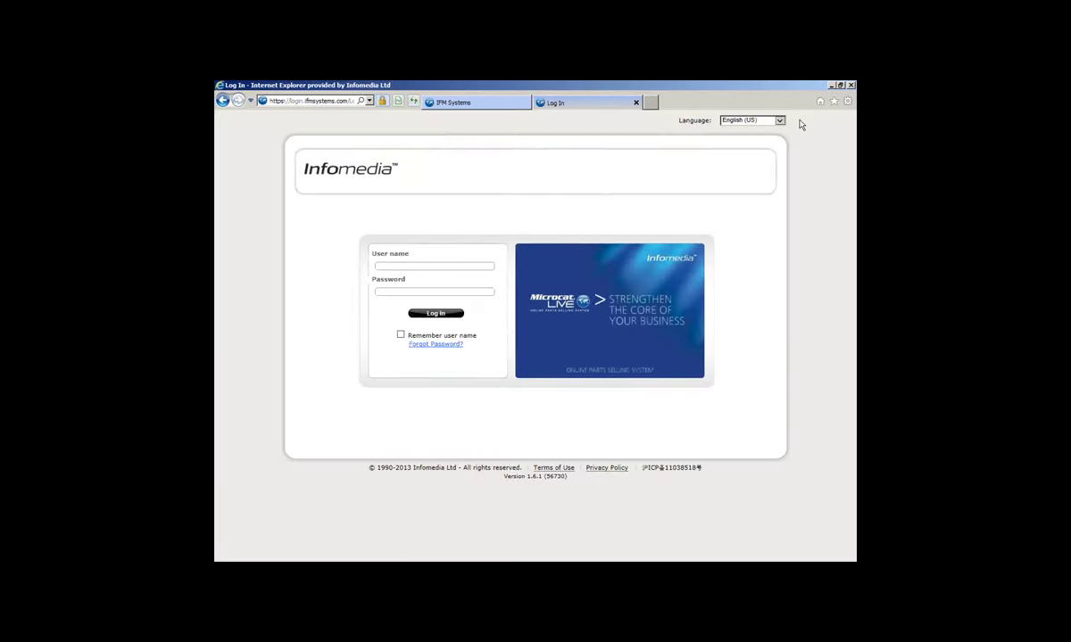
pyautogui.click(635, 102)
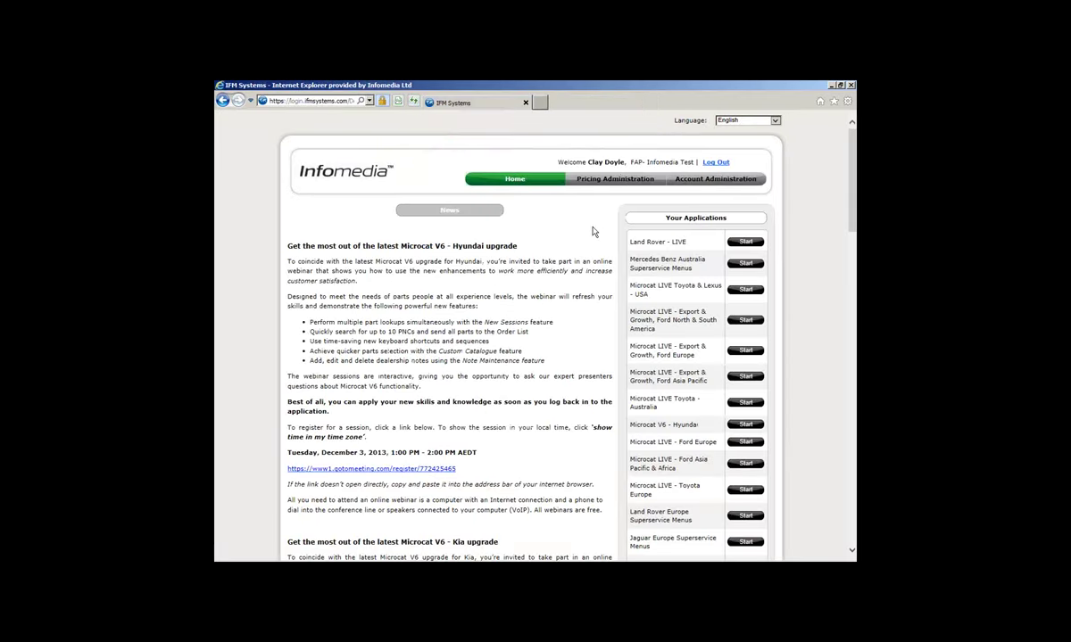
pyautogui.click(740, 427)
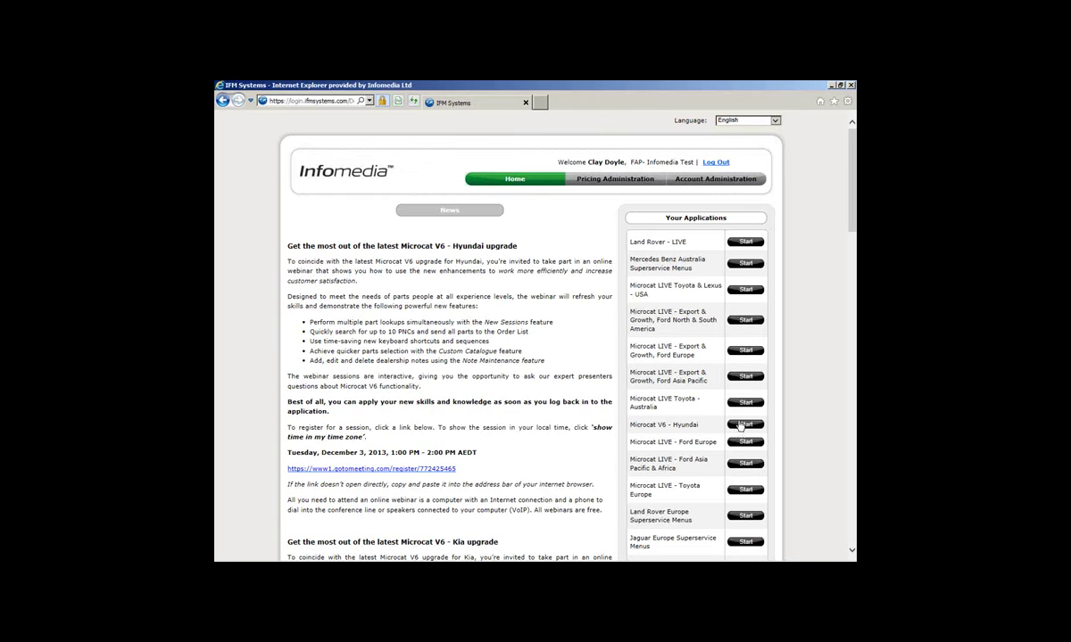
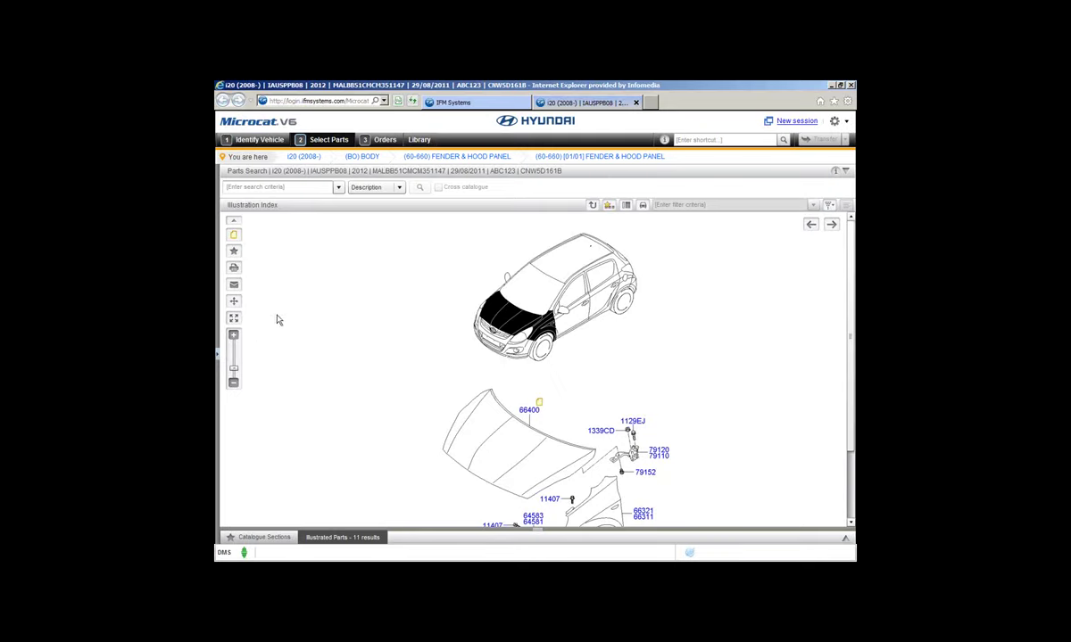
# - Search i20 parts by description for 'belt', returning 32 results
pyautogui.click(285, 189)
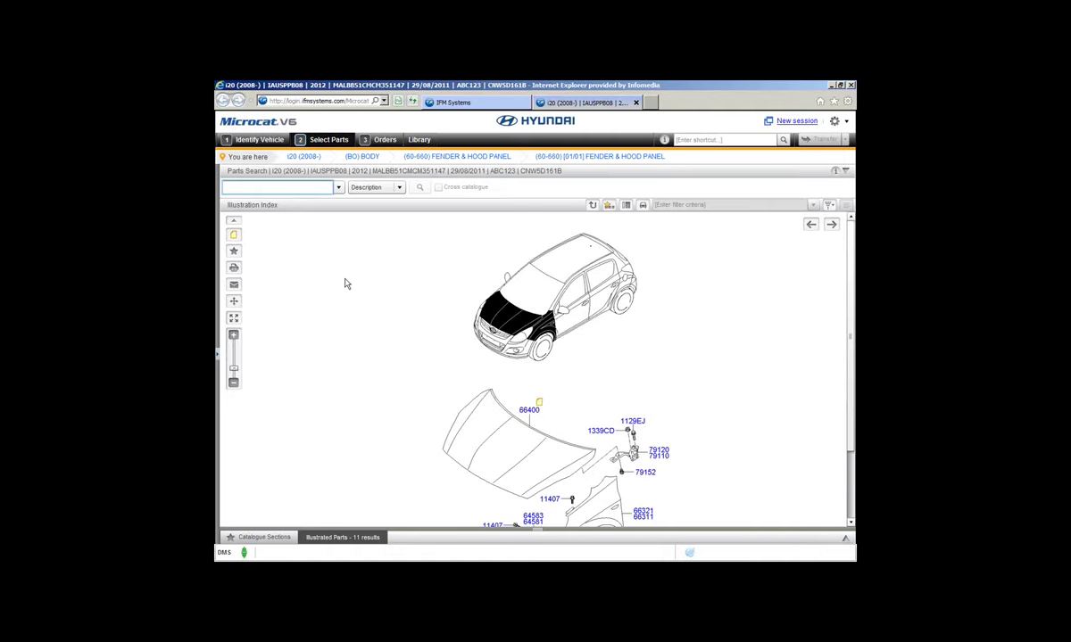
pyautogui.write('belt')
pyautogui.press('Return')
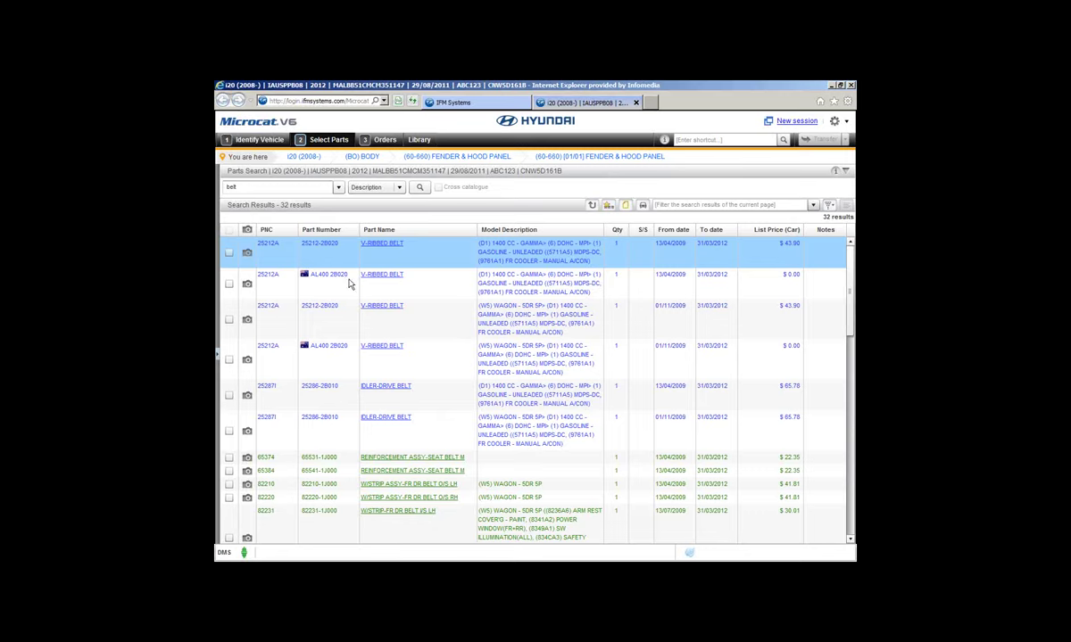
# - Filter the belt results by 'ribb' to the 4 V-Ribbed Belts, then clear the filter
pyautogui.click(665, 204)
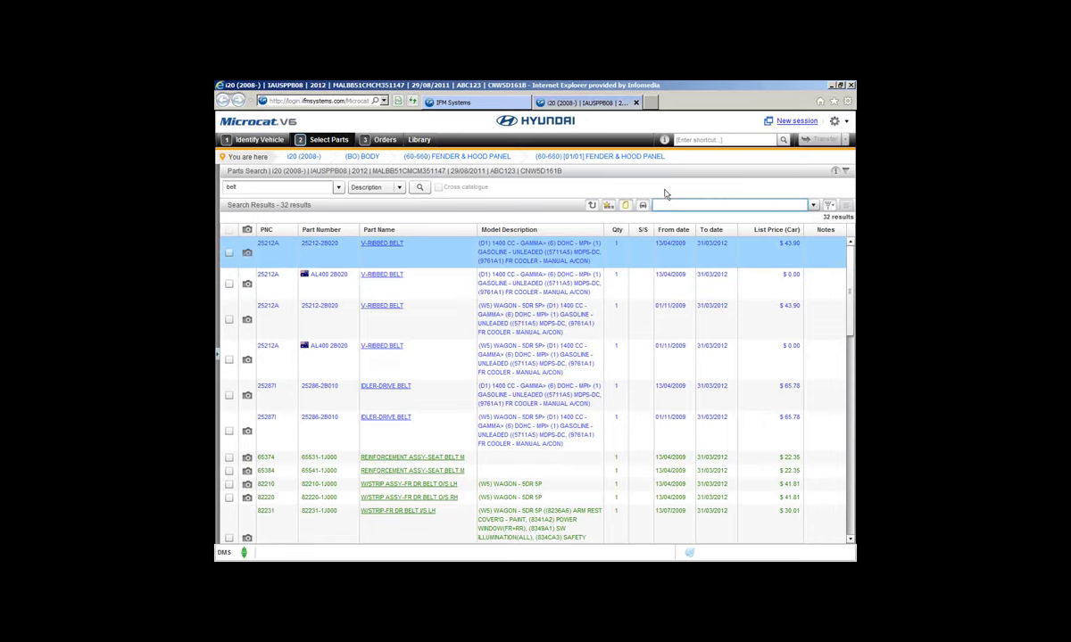
pyautogui.write('ribb')
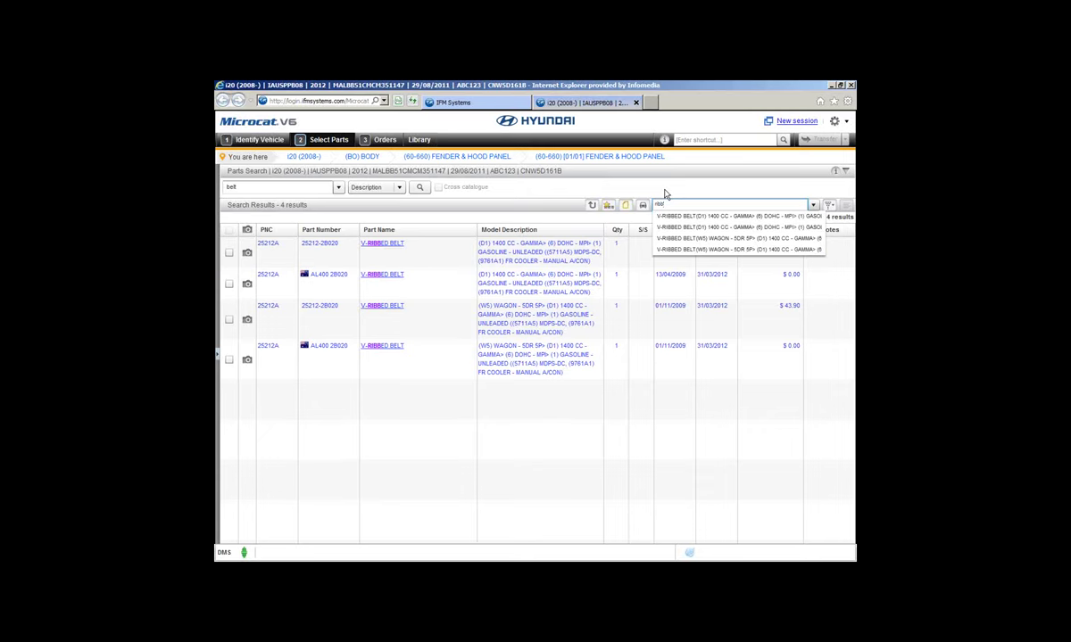
pyautogui.press('BackSpace')
pyautogui.press('BackSpace')
pyautogui.press('BackSpace')
pyautogui.press('BackSpace')
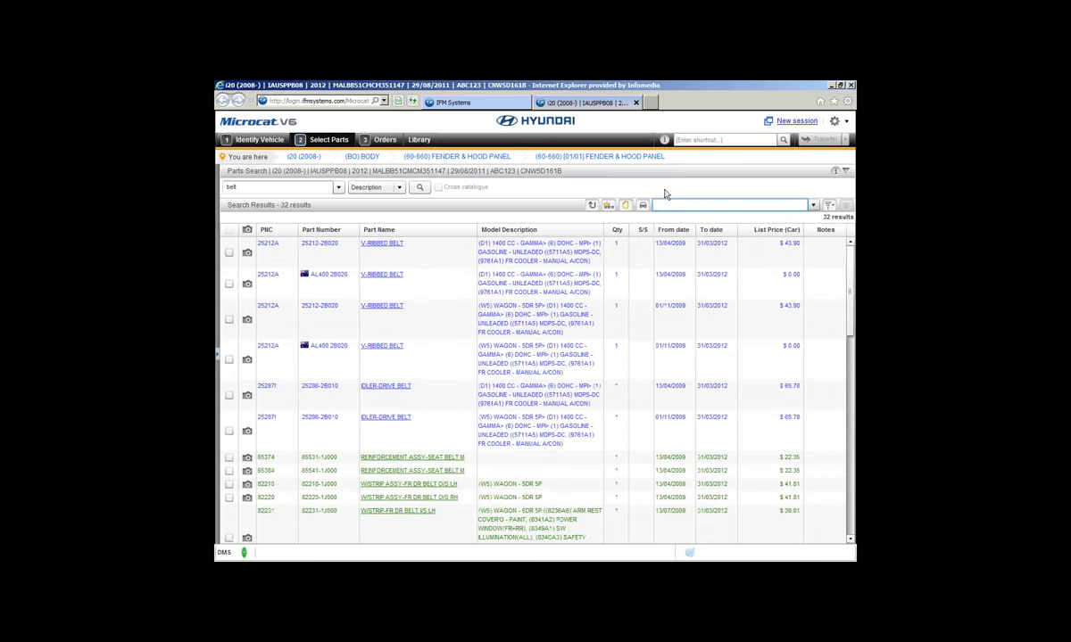
pyautogui.scroll(-10, 455, 348)
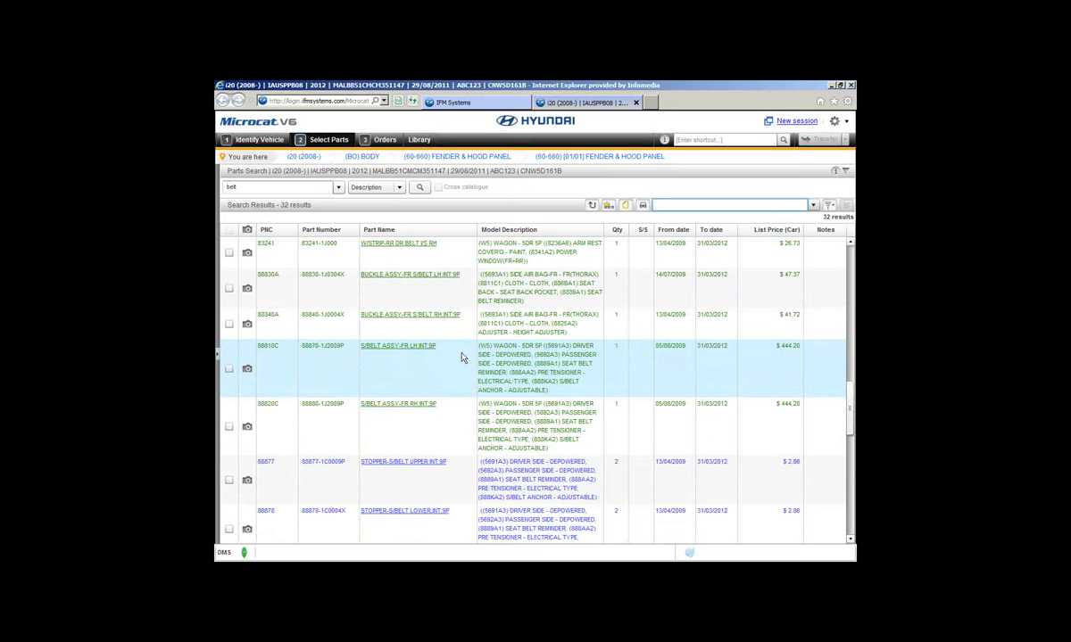
pyautogui.scroll(-5, 462, 357)
pyautogui.scroll(15, 461, 357)
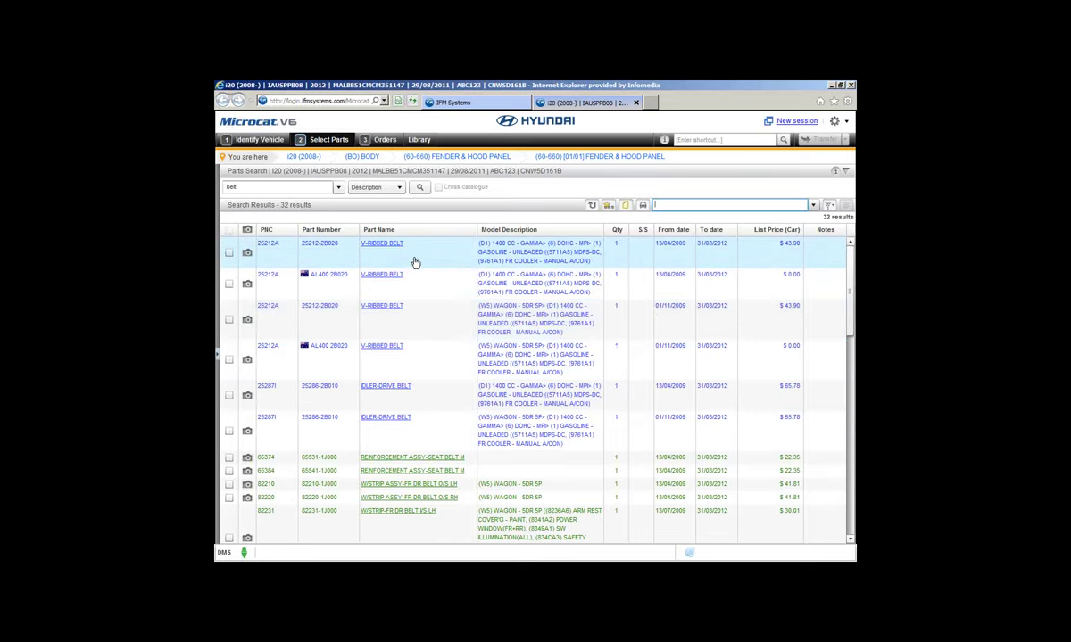
# - Go from the i20 (2008-) breadcrumb to (BO) BODY, then the (60-660) Fender & Hood Panel illustration
pyautogui.click(296, 157)
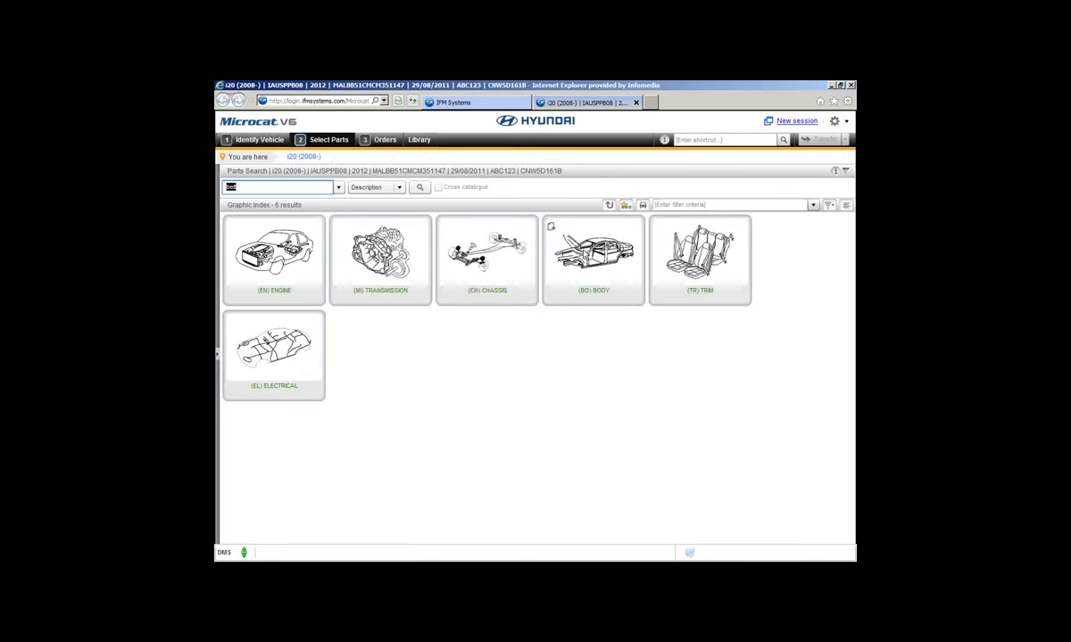
pyautogui.click(594, 256)
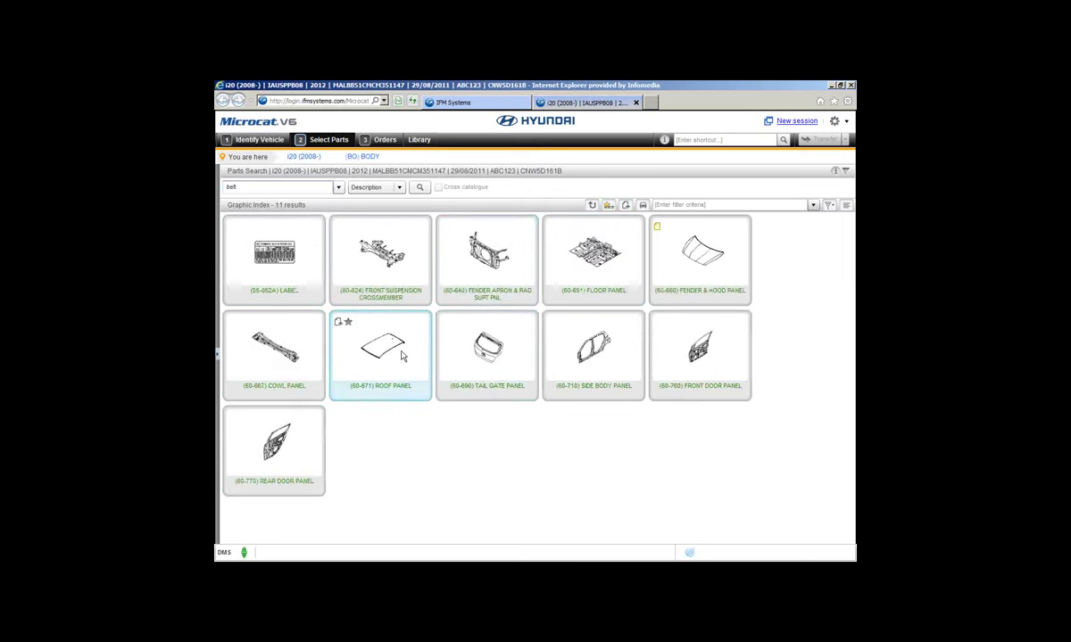
pyautogui.click(685, 290)
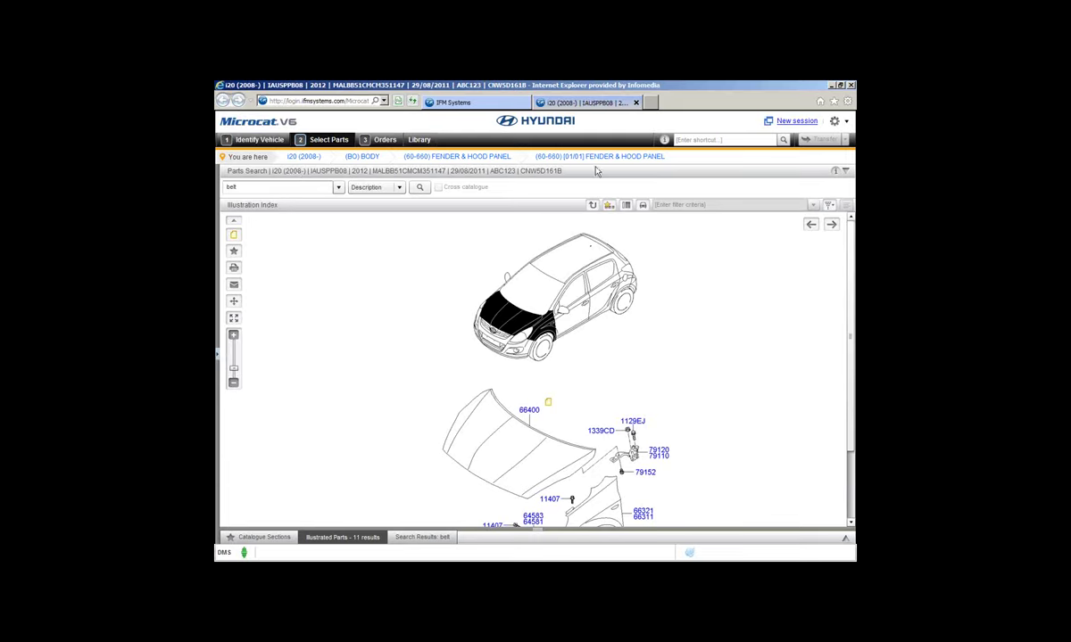
pyautogui.moveTo(598, 159)
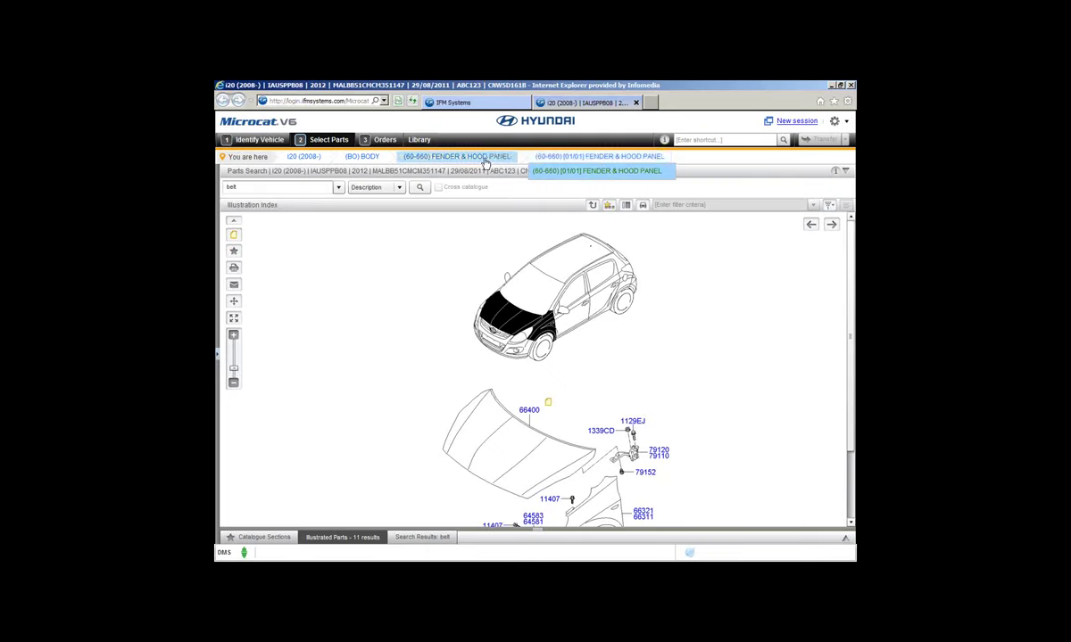
pyautogui.moveTo(485, 162)
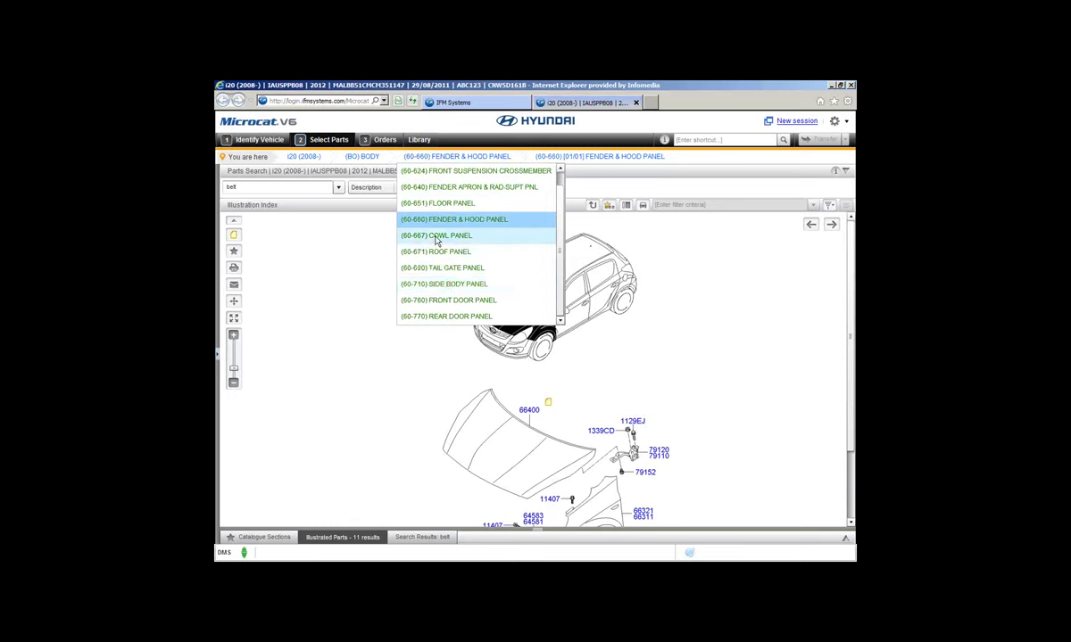
pyautogui.click(369, 160)
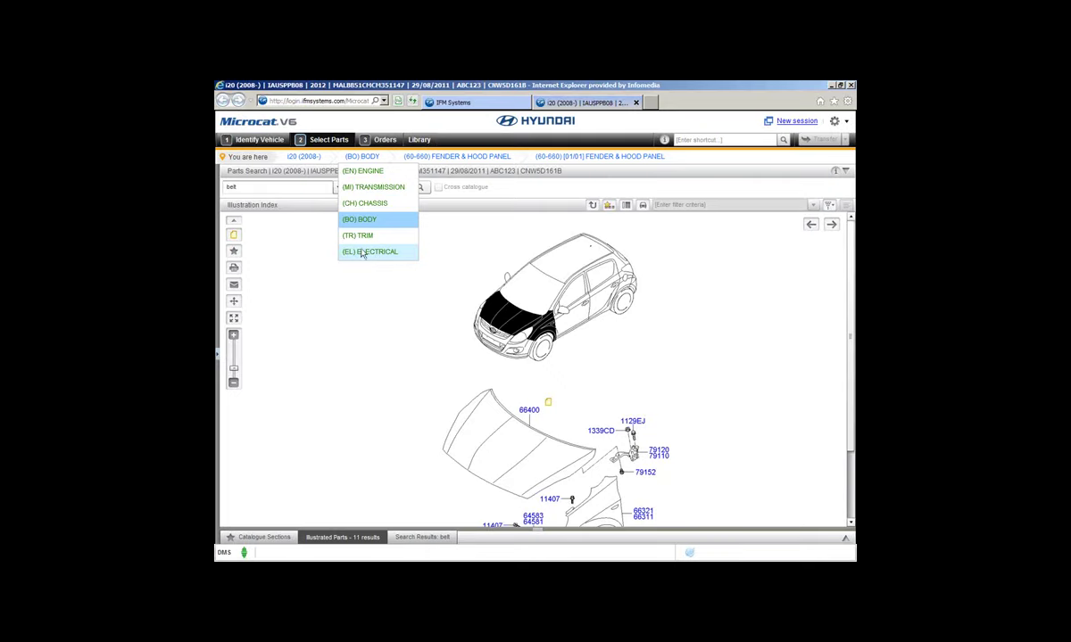
pyautogui.click(303, 157)
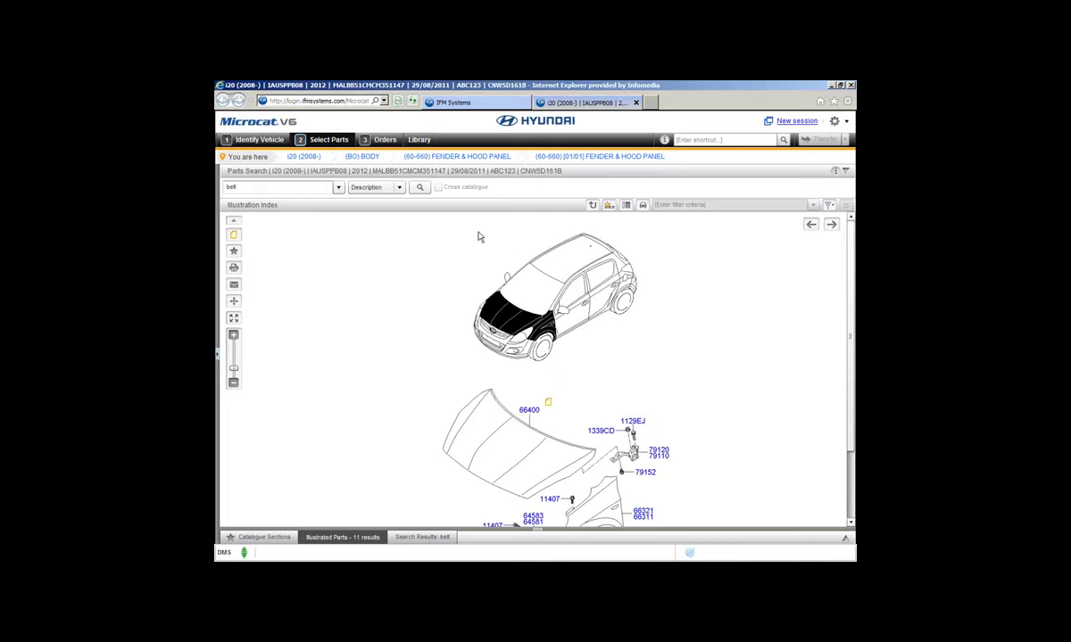
pyautogui.click(644, 206)
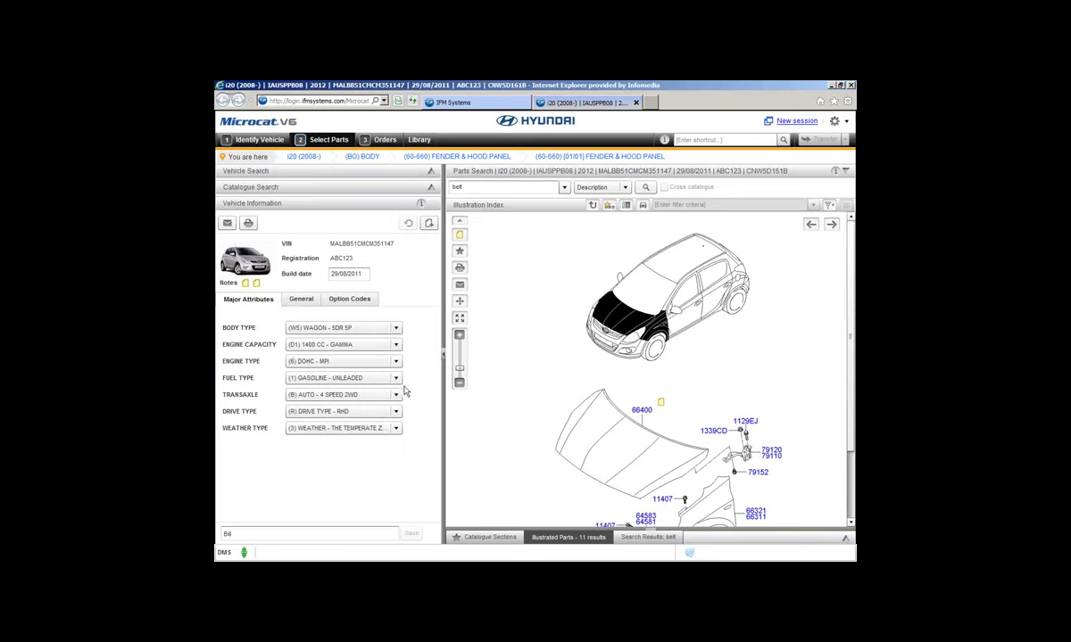
pyautogui.click(642, 207)
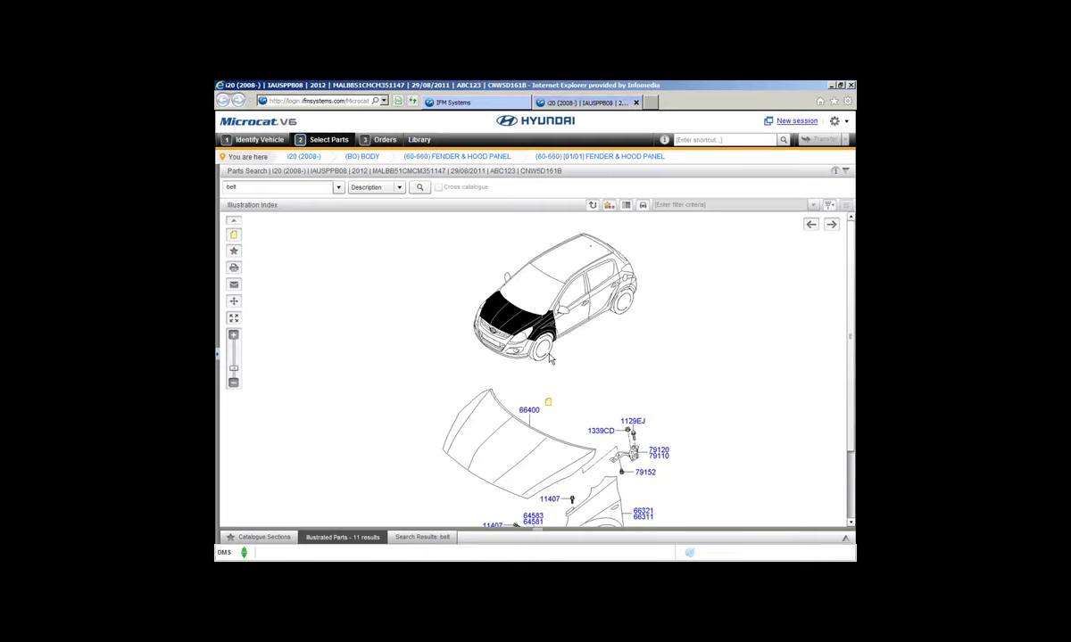
# - Zoom the Fender & Hood Panel illustration out and back in, ending close on hood 66400
pyautogui.scroll(1, 544, 361)
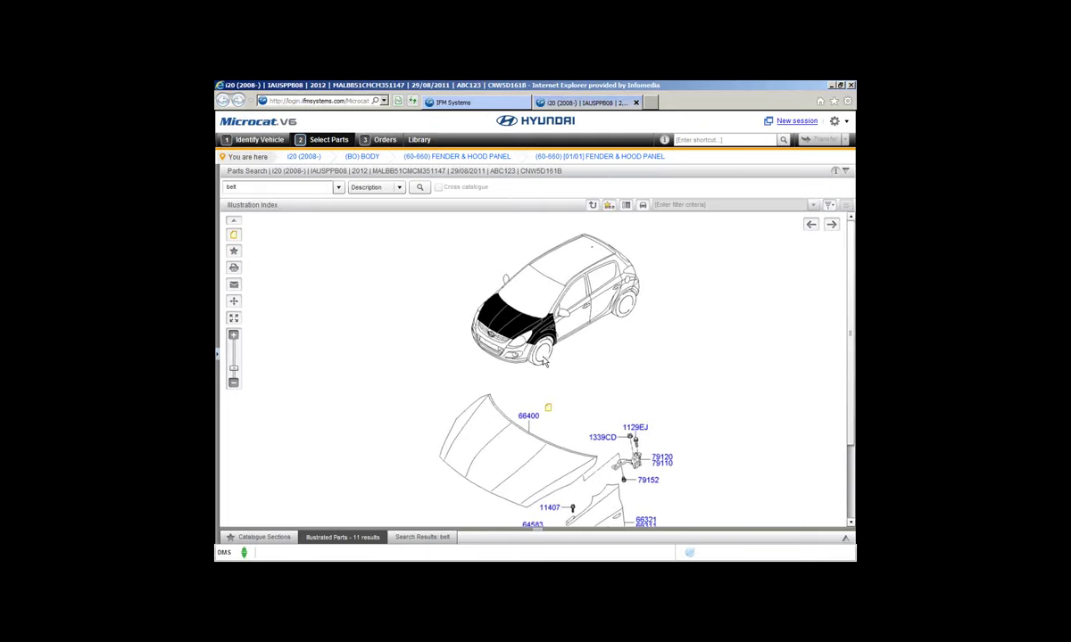
pyautogui.scroll(-1, 543, 362)
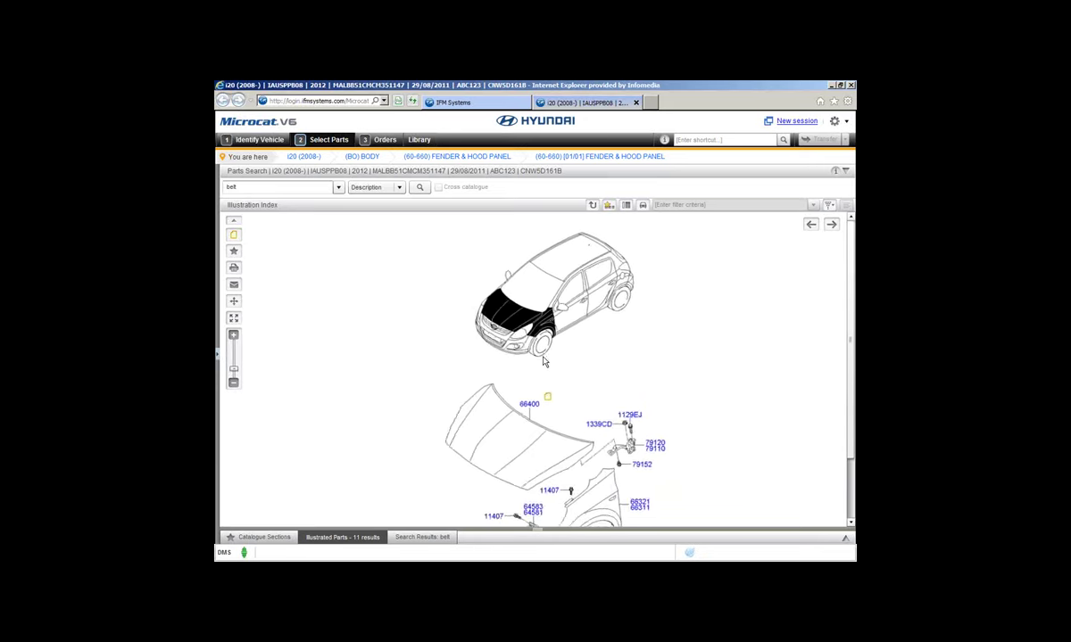
pyautogui.scroll(-1, 544, 361)
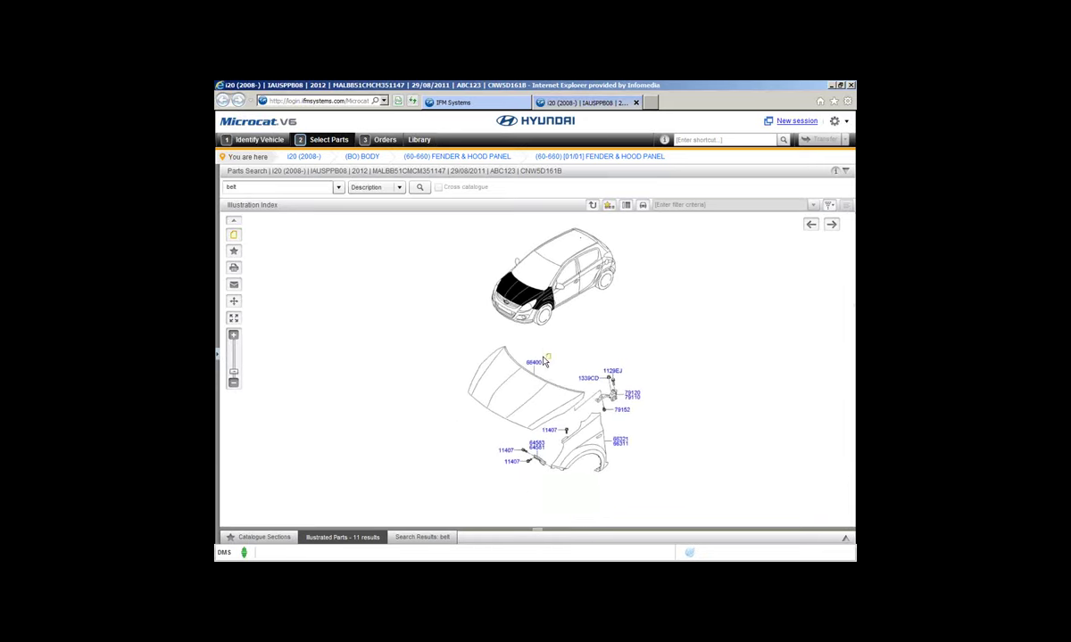
pyautogui.scroll(2, 543, 361)
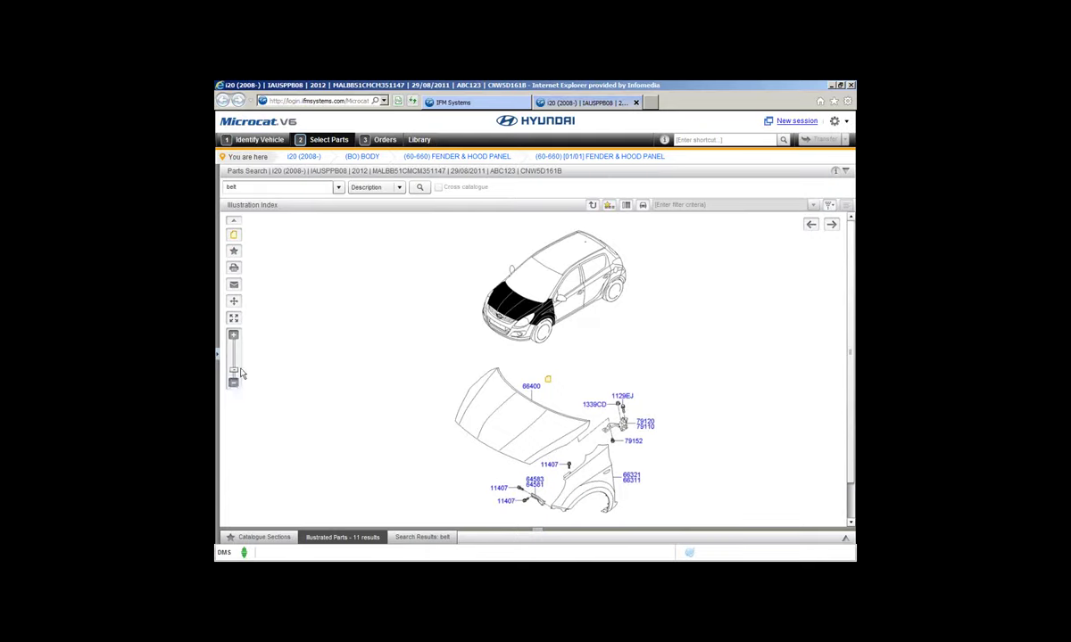
pyautogui.scroll(-1, 486, 334)
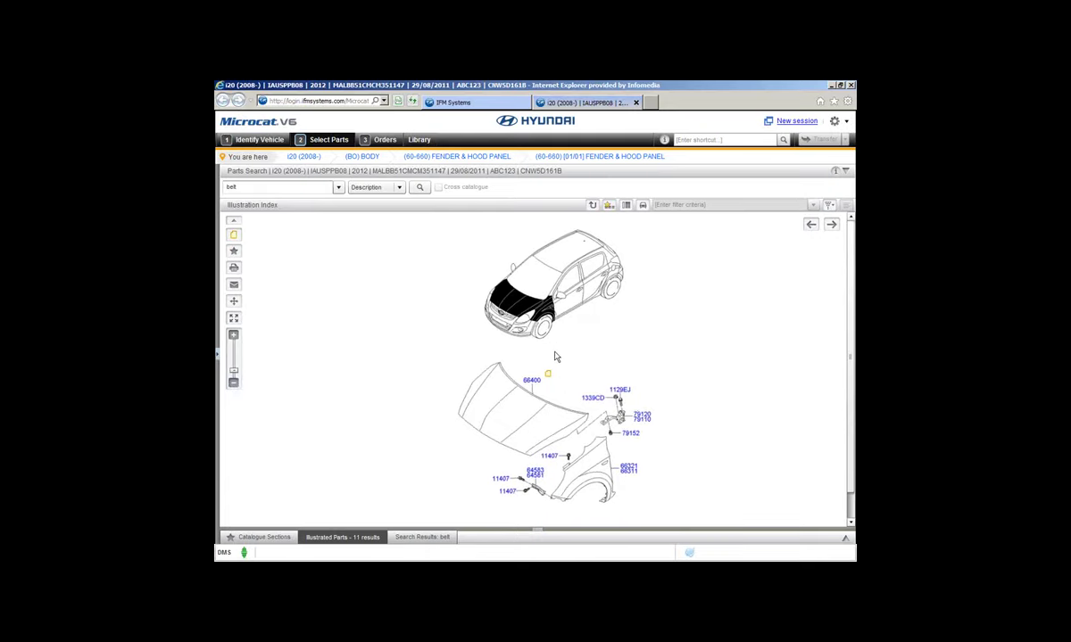
pyautogui.scroll(2, 555, 356)
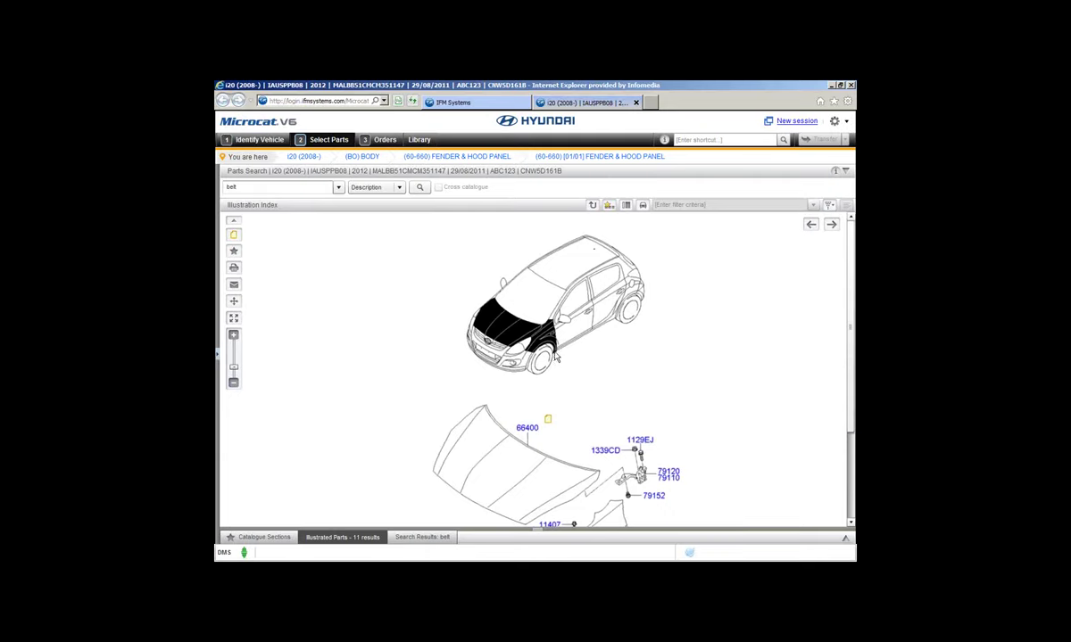
pyautogui.scroll(-1, 786, 357)
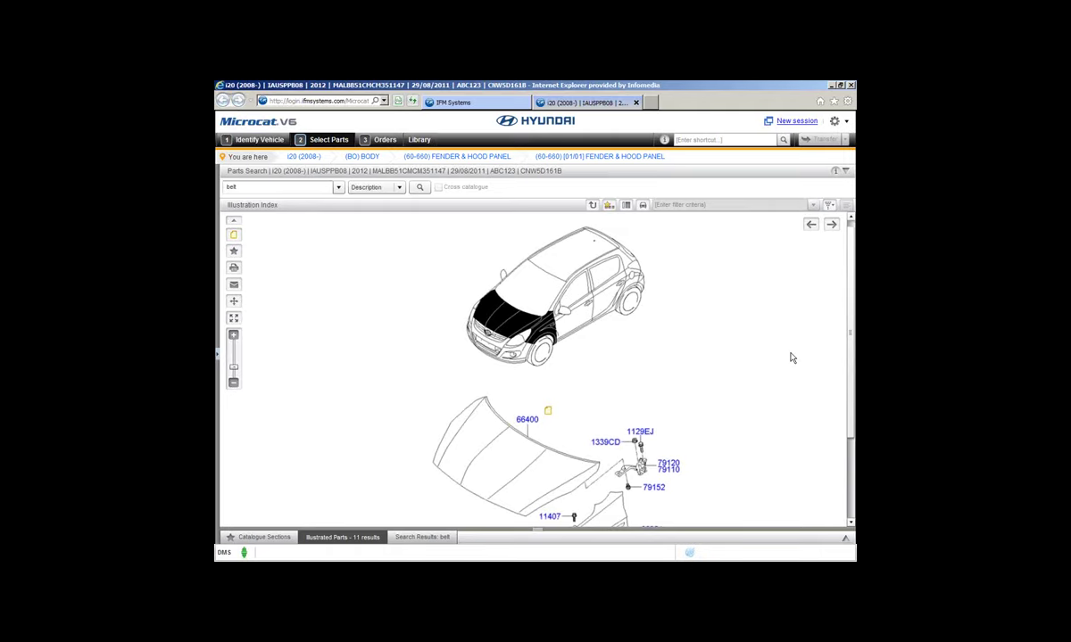
pyautogui.scroll(-2, 790, 357)
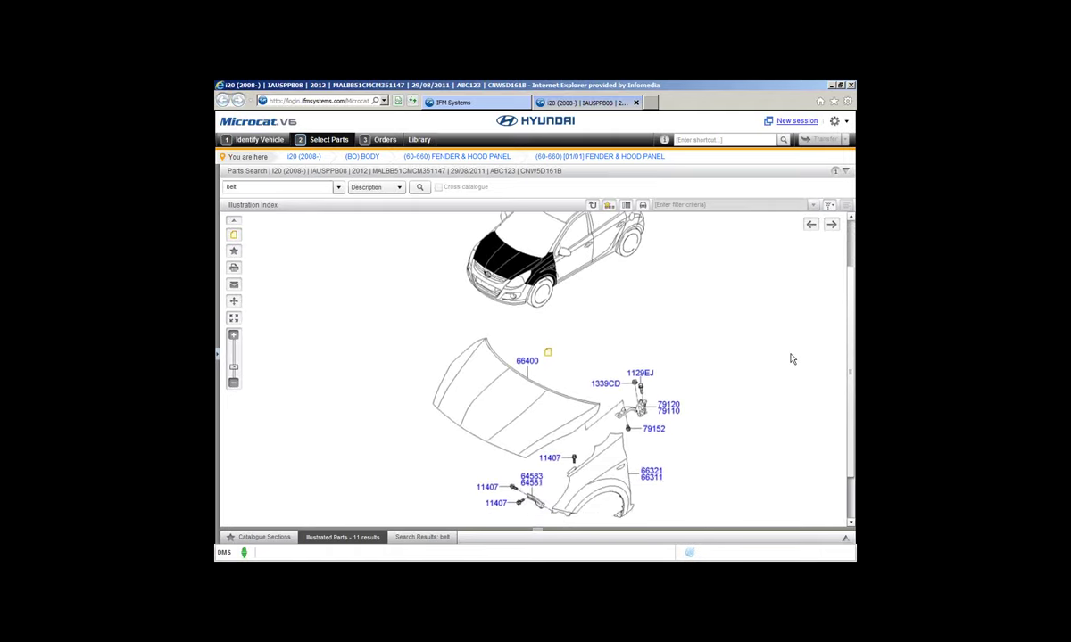
pyautogui.scroll(2, 789, 359)
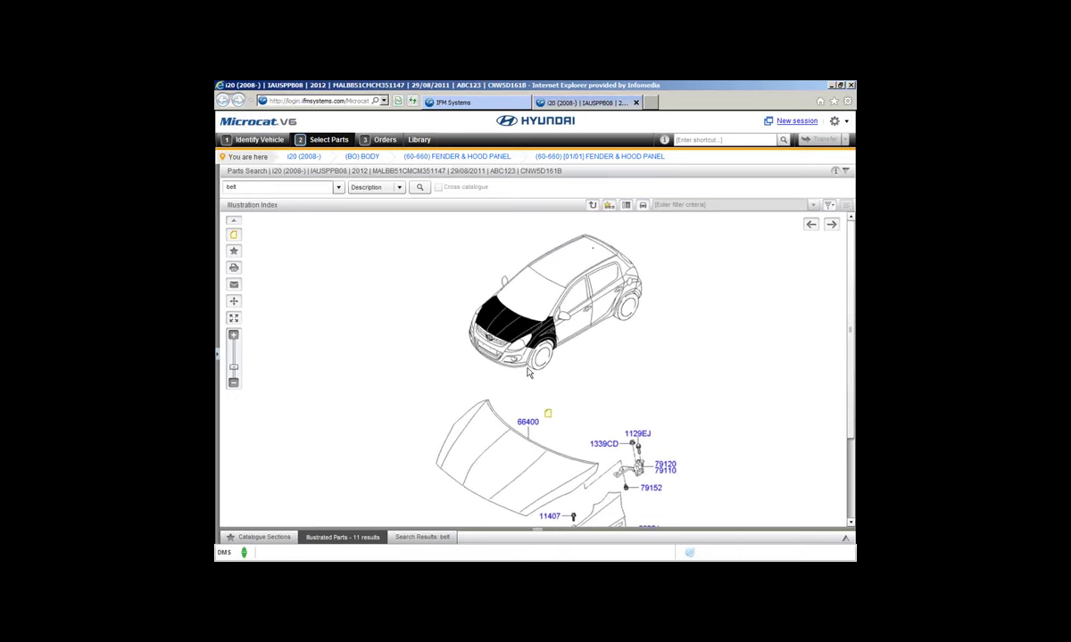
pyautogui.scroll(-1, 528, 373)
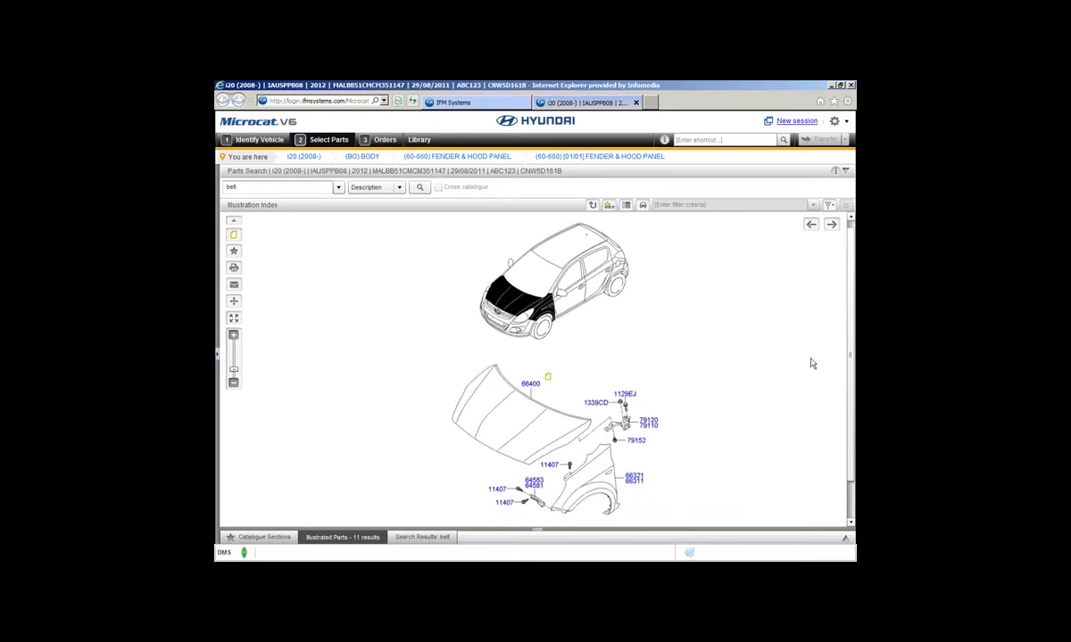
pyautogui.scroll(-1, 812, 363)
pyautogui.scroll(1, 811, 360)
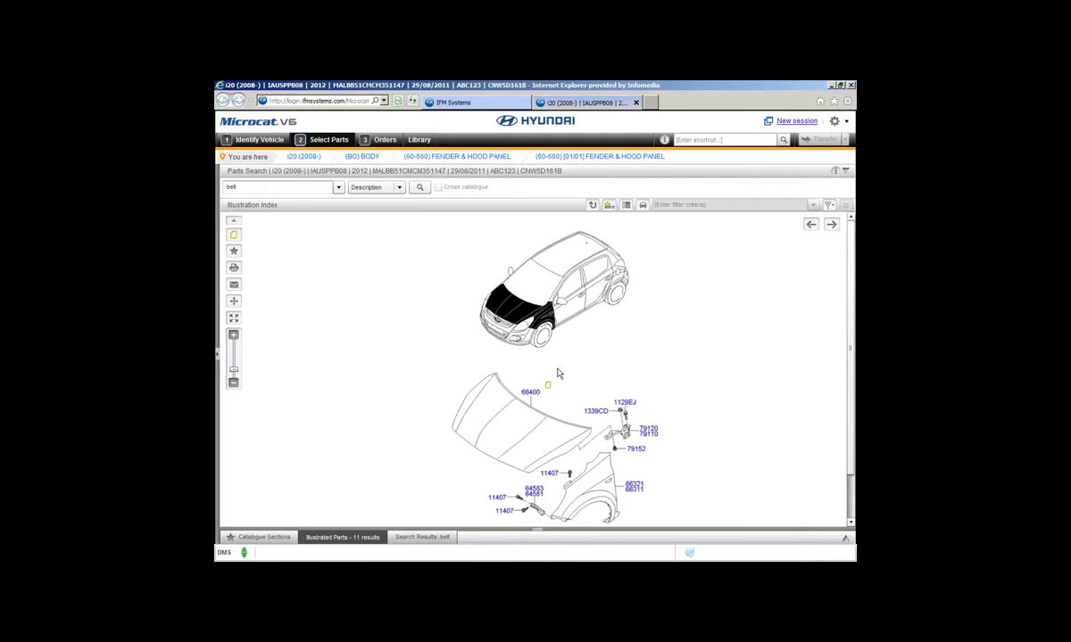
pyautogui.scroll(-1, 557, 373)
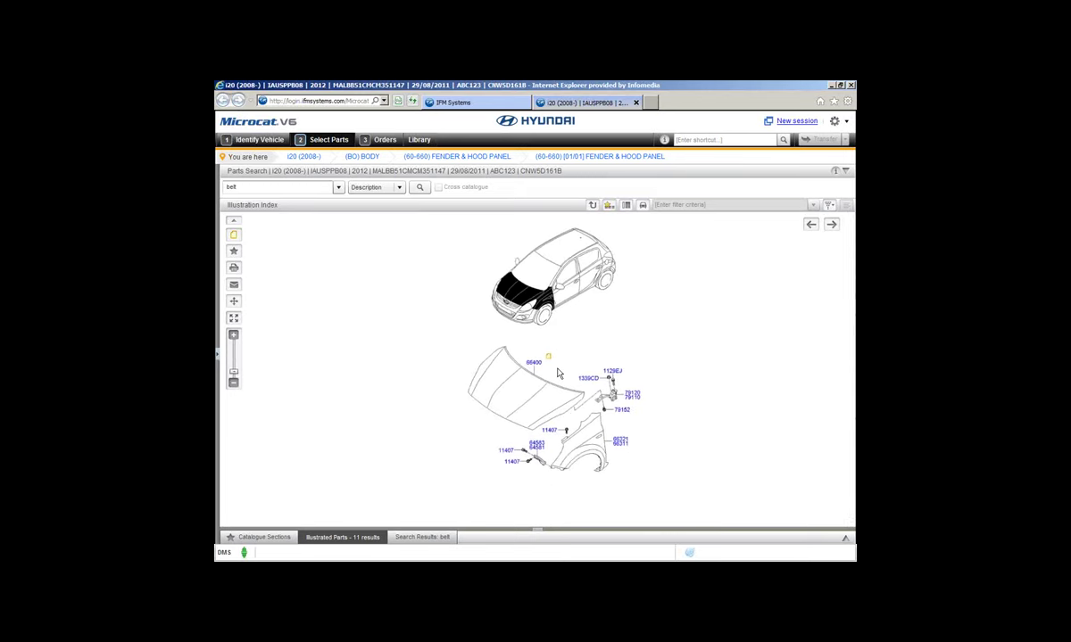
pyautogui.scroll(1, 557, 373)
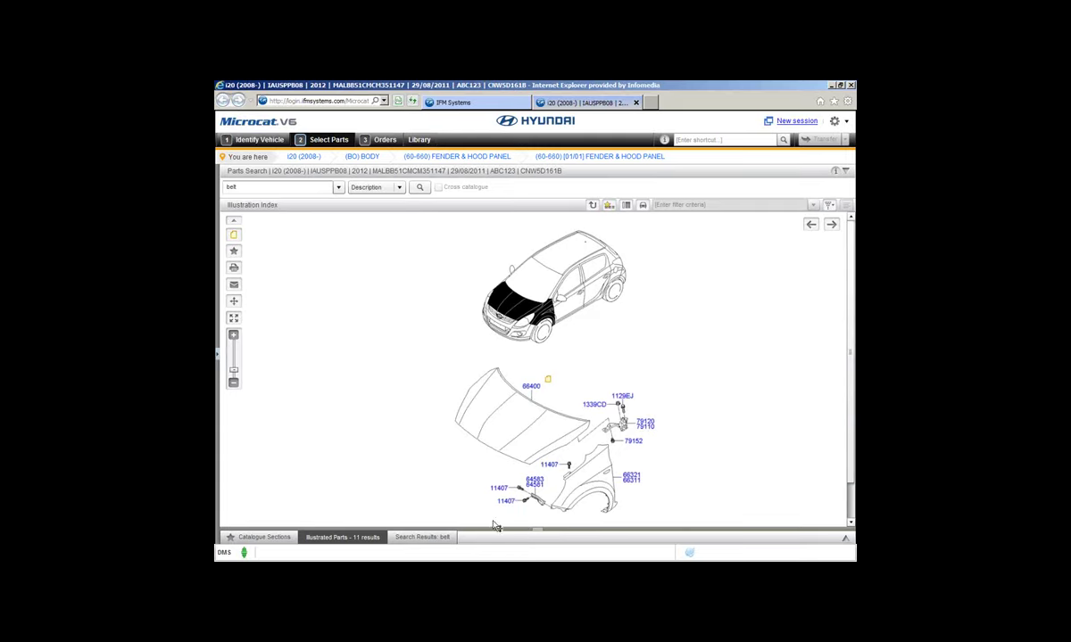
pyautogui.scroll(-1, 558, 346)
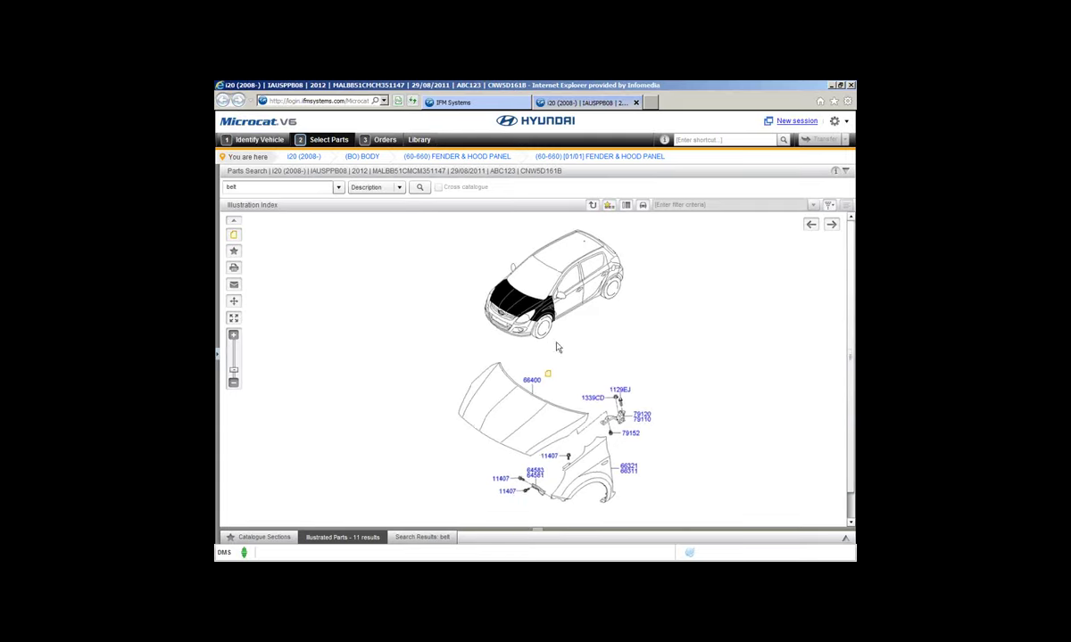
pyautogui.scroll(-2, 557, 347)
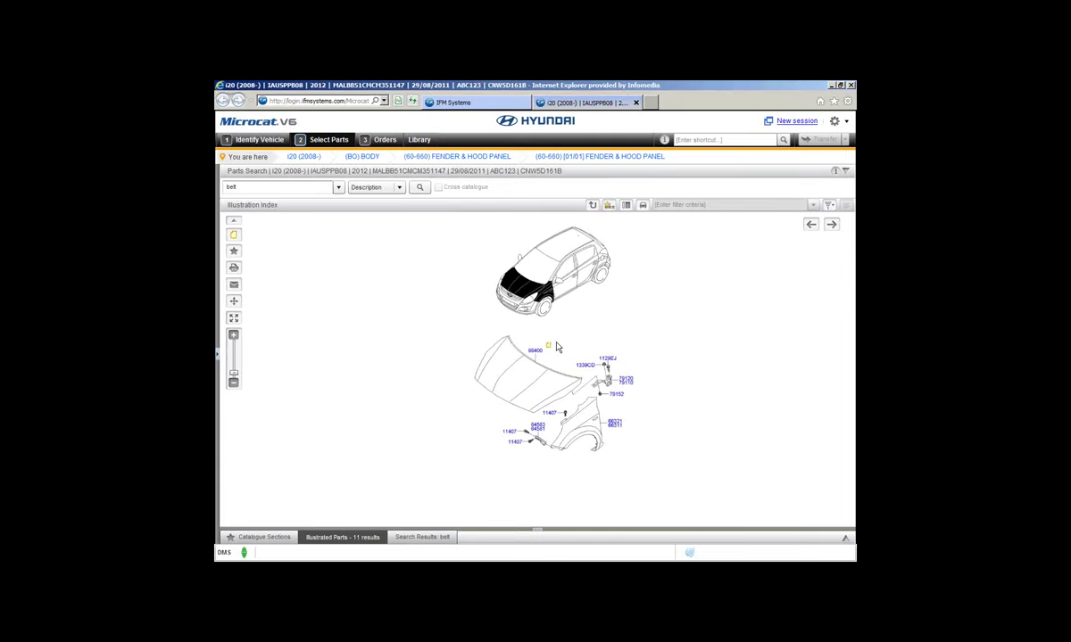
pyautogui.scroll(3, 558, 346)
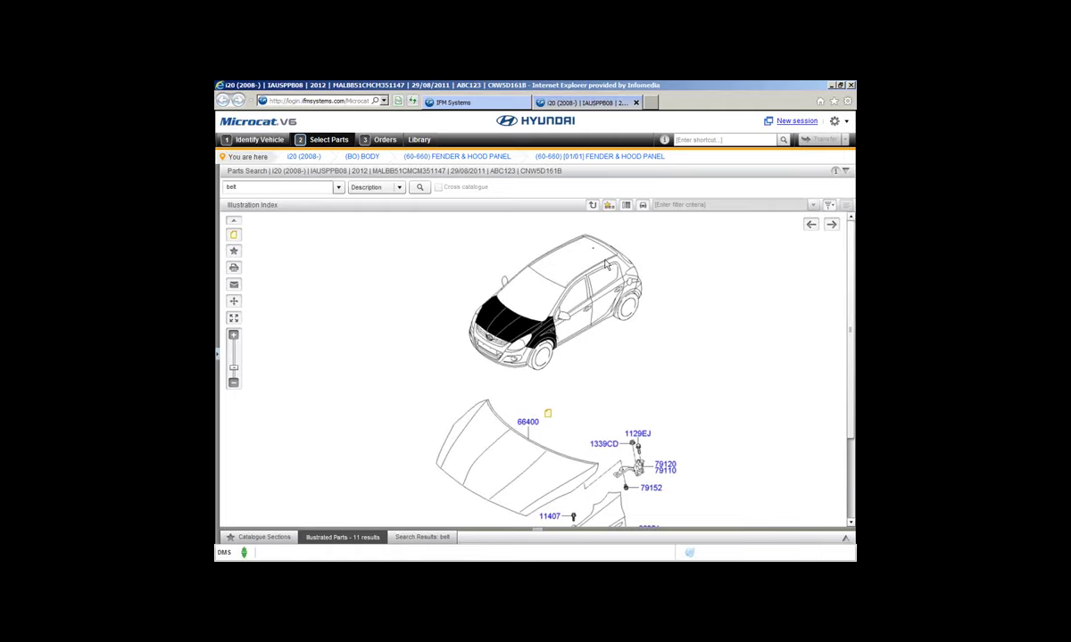
# - Split the screen to show the parts list, include non-applicable parts, and scroll the list
pyautogui.click(627, 207)
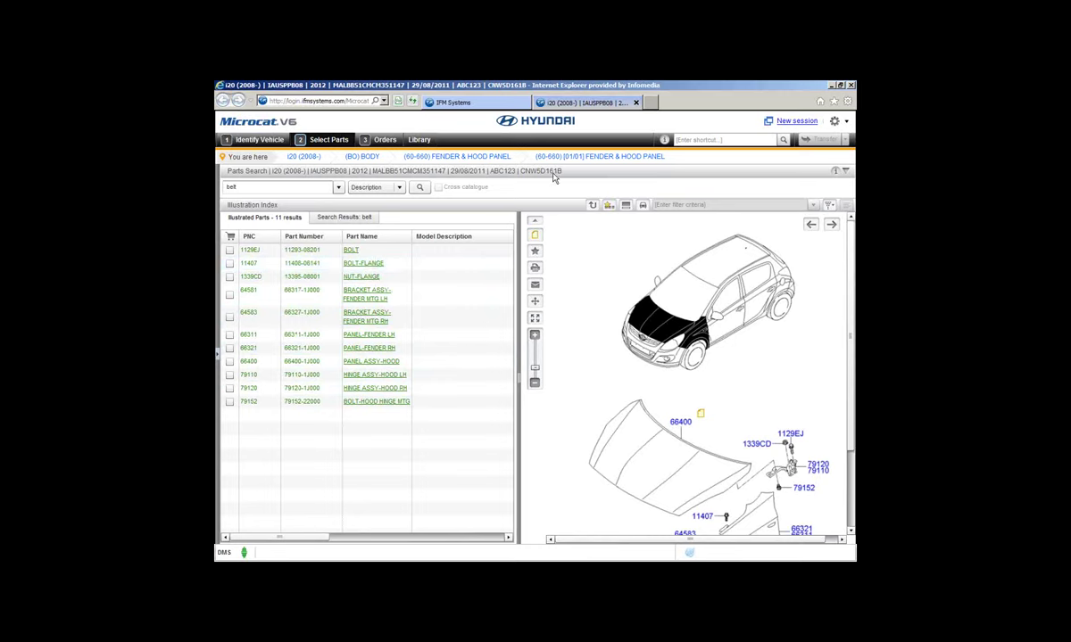
pyautogui.click(829, 205)
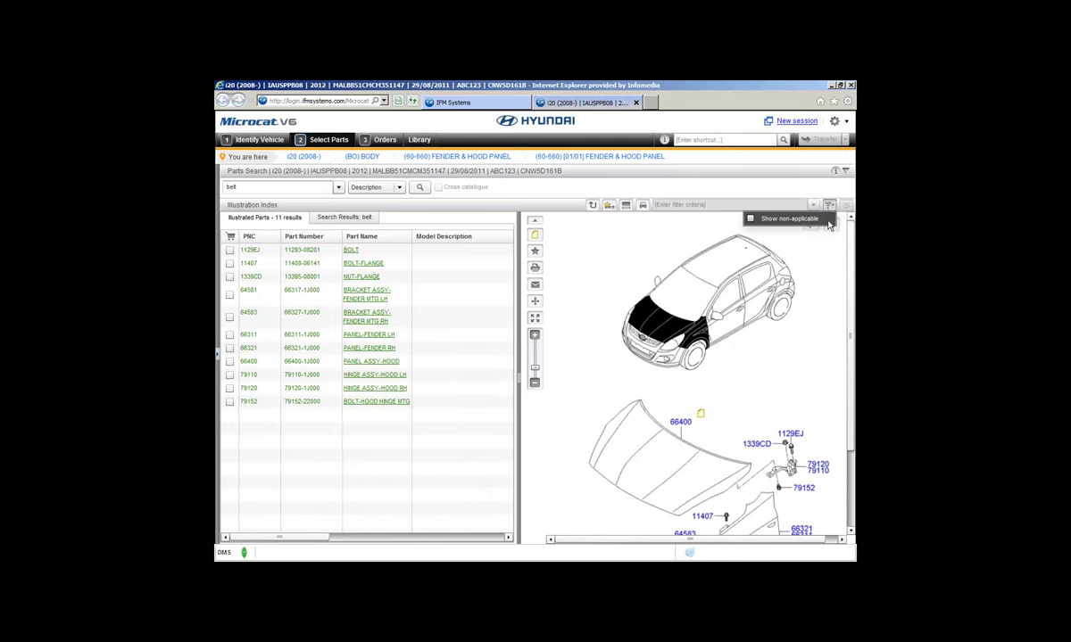
pyautogui.click(751, 218)
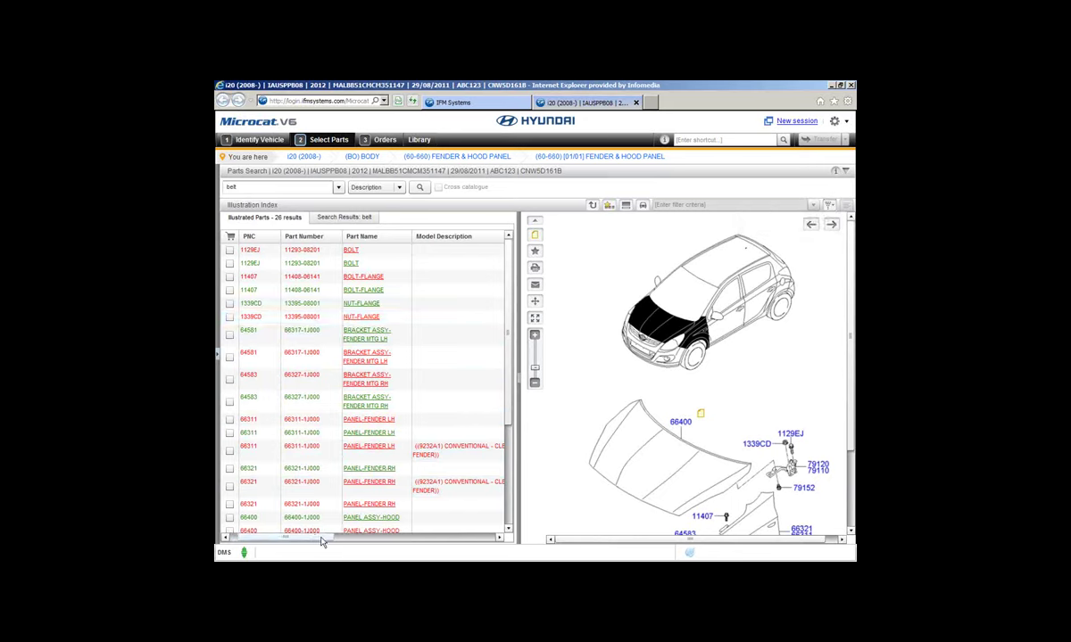
pyautogui.moveTo(323, 539); pyautogui.dragTo(419, 540)
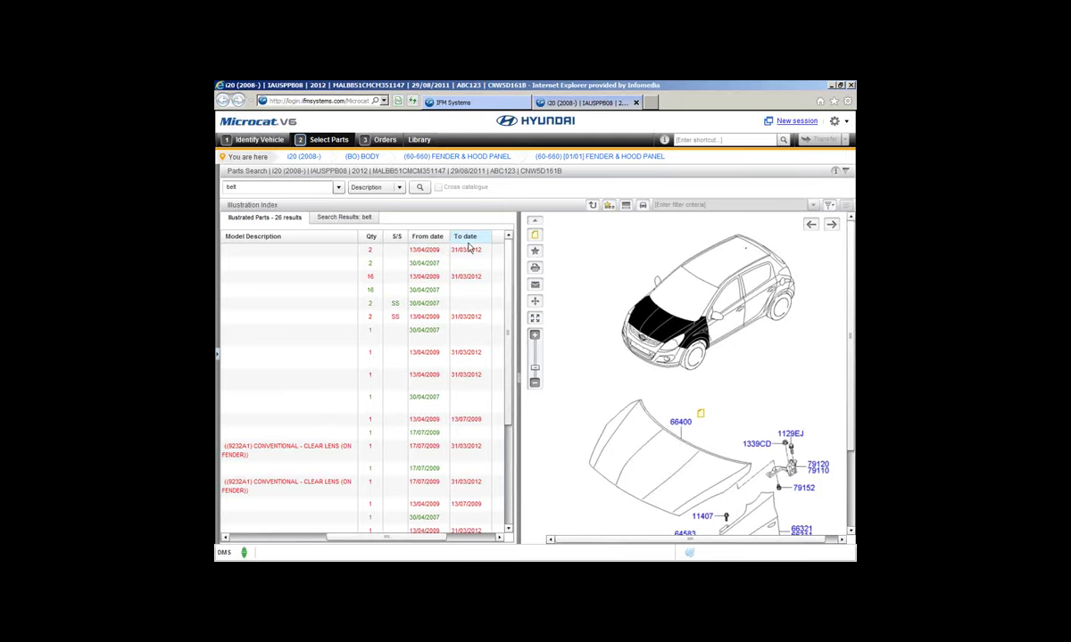
# - Hide the non-applicable parts again so only the 11 applicable parts are listed
pyautogui.click(829, 206)
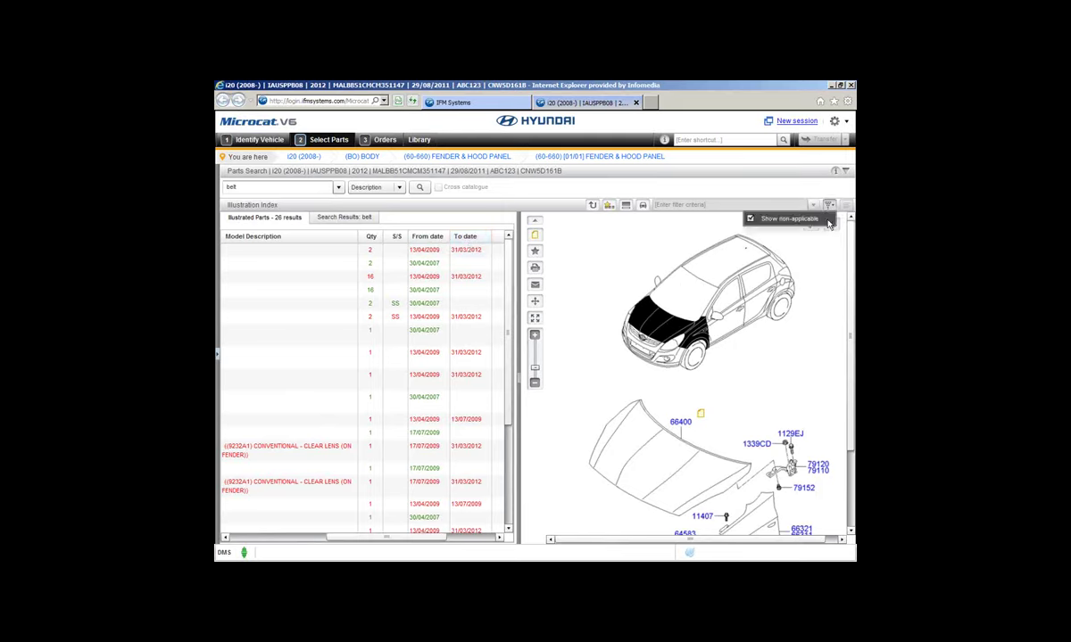
pyautogui.click(749, 219)
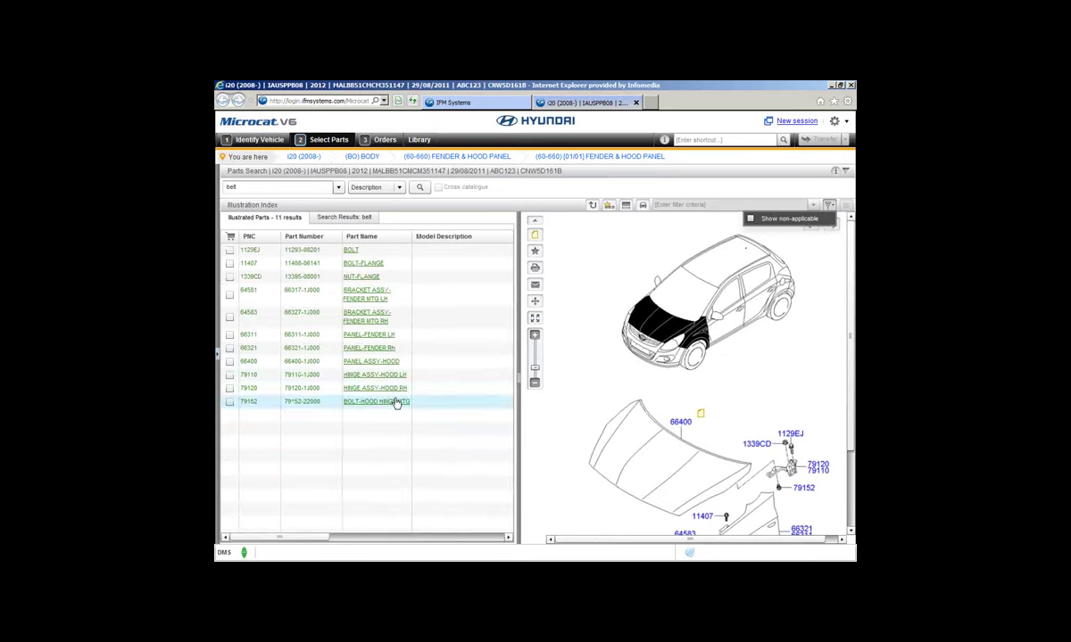
pyautogui.click(579, 328)
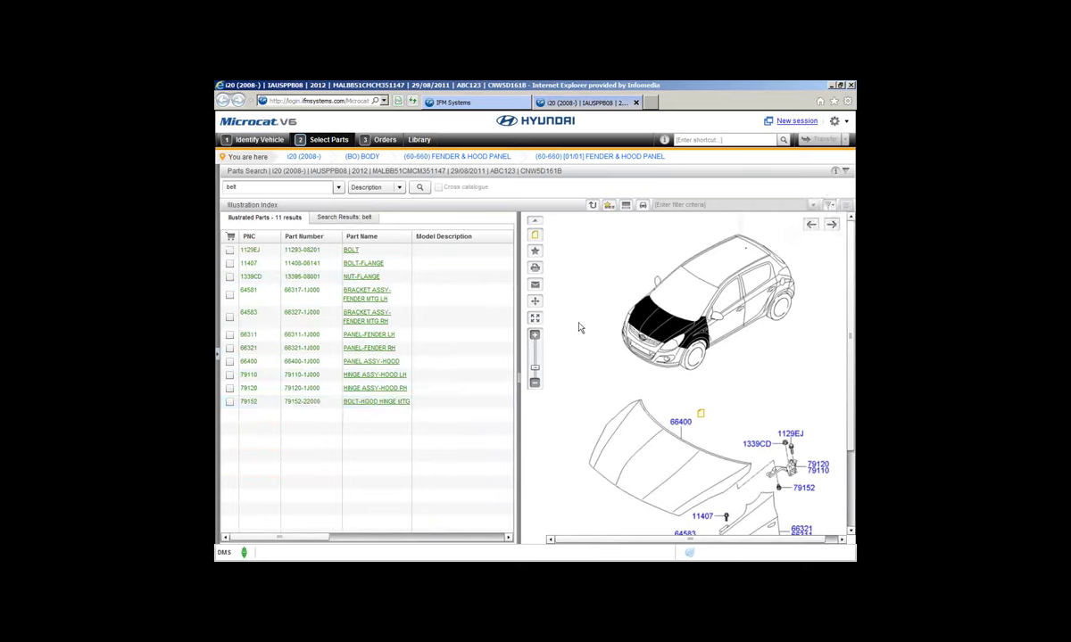
pyautogui.moveTo(536, 237)
# - Restore the full-width hood illustration, briefly showing then collapsing the Illustrated Parts list
pyautogui.click(627, 206)
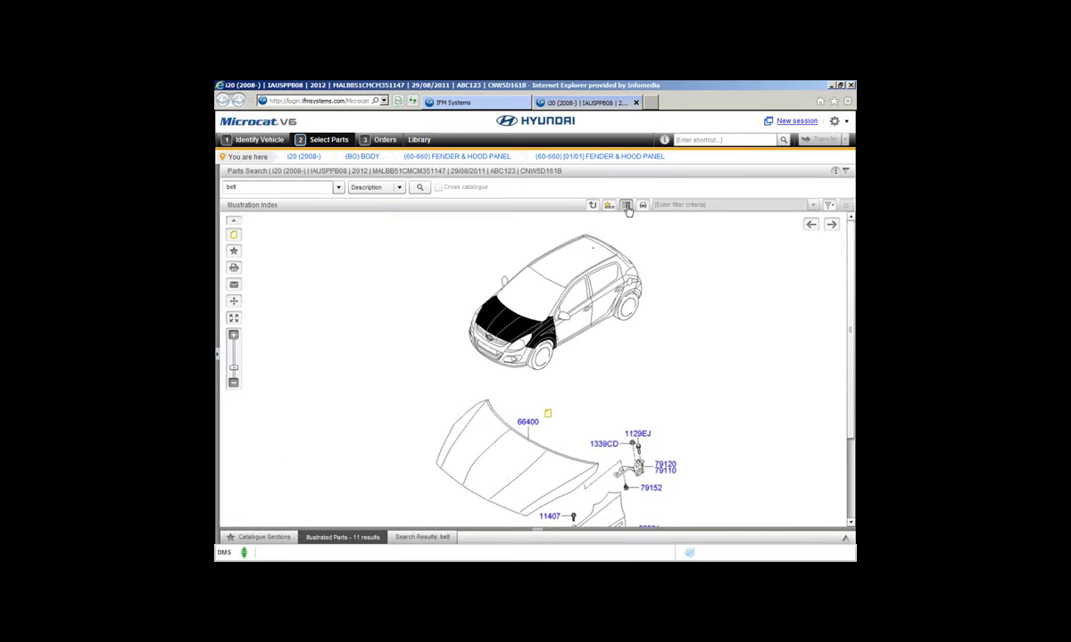
pyautogui.click(337, 540)
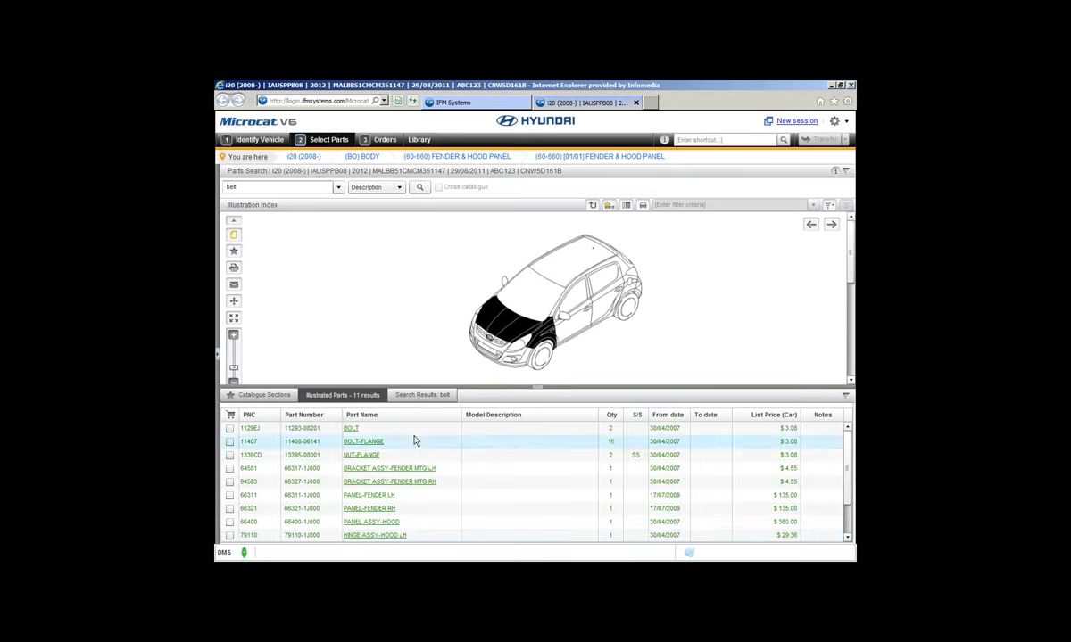
pyautogui.click(845, 395)
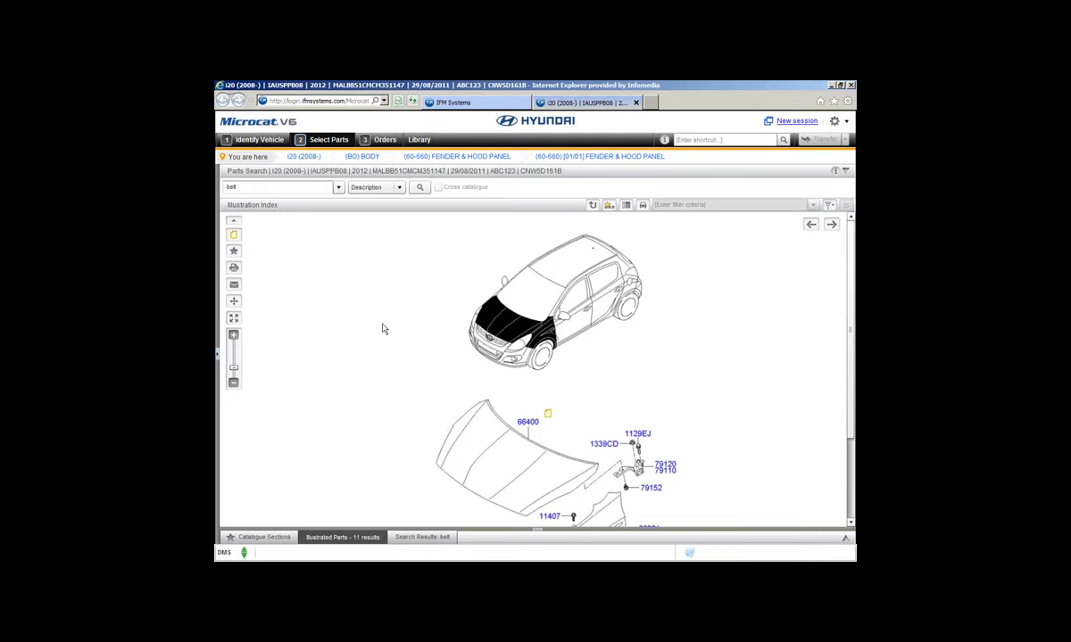
pyautogui.moveTo(235, 236)
pyautogui.moveTo(548, 418)
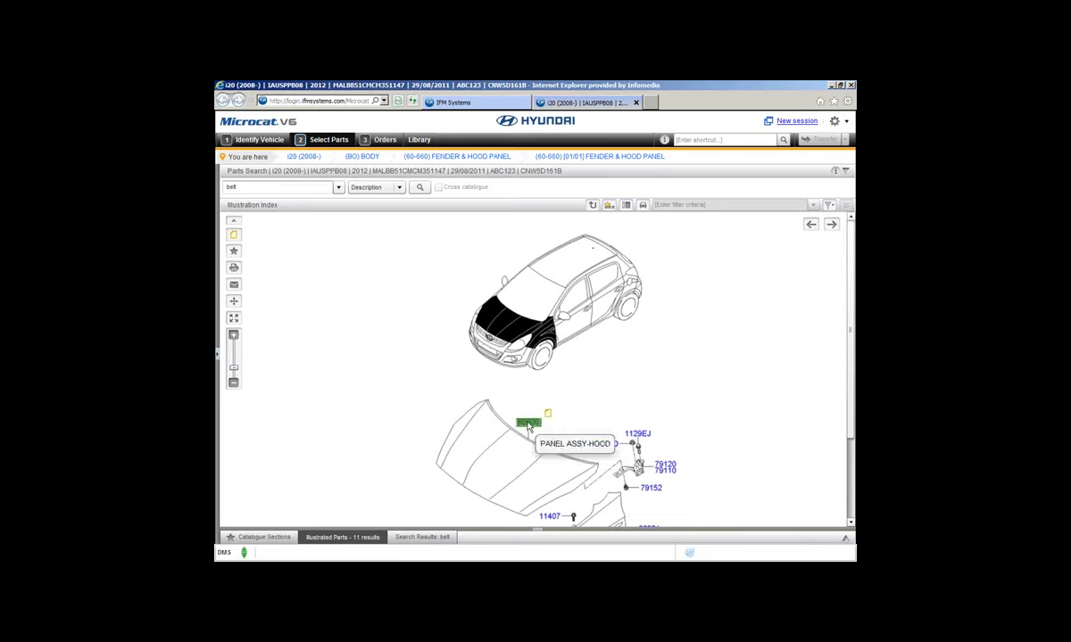
pyautogui.rightClick(527, 425)
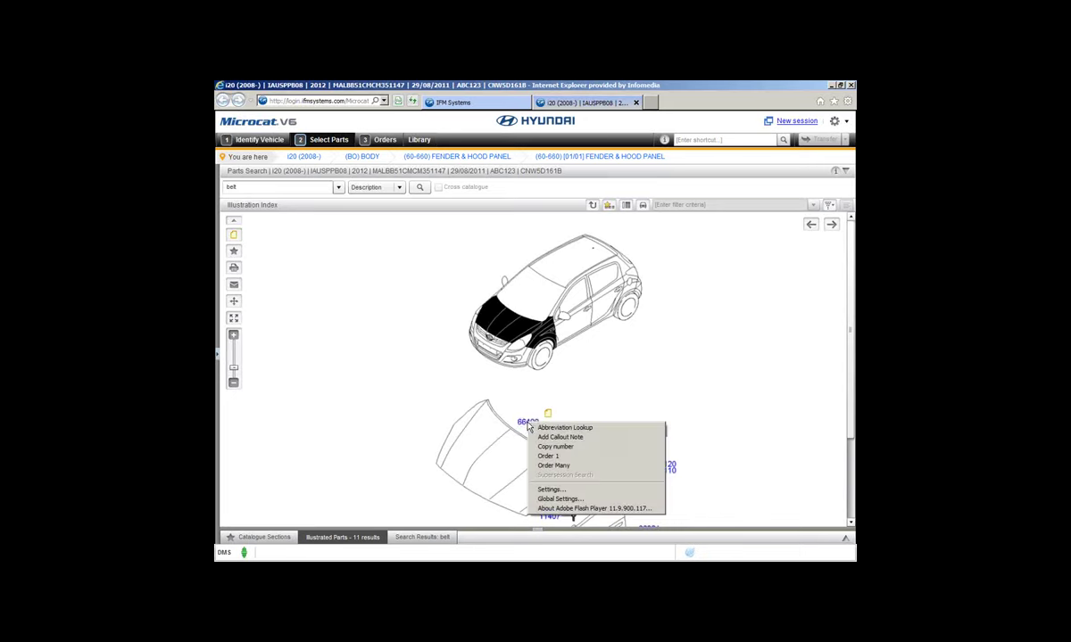
pyautogui.click(541, 437)
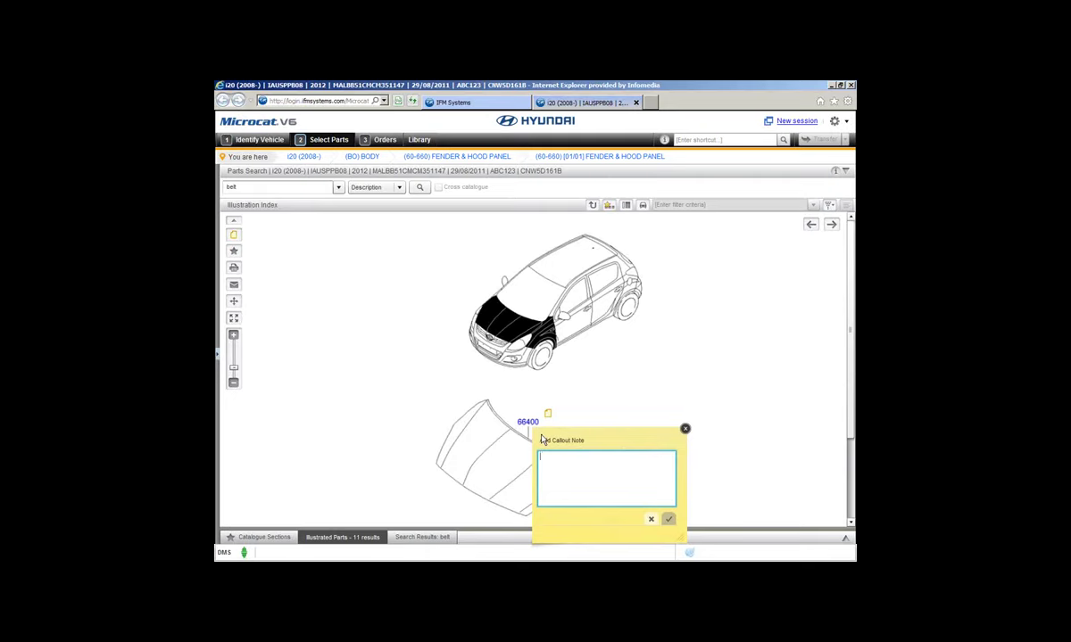
pyautogui.moveTo(542, 440); pyautogui.dragTo(307, 247)
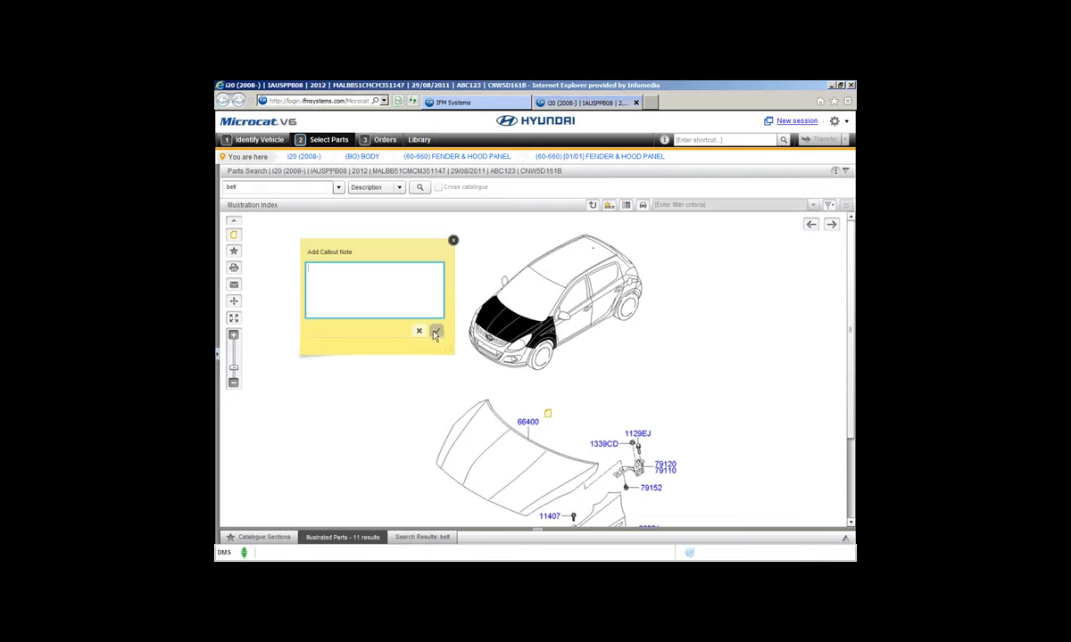
pyautogui.click(453, 240)
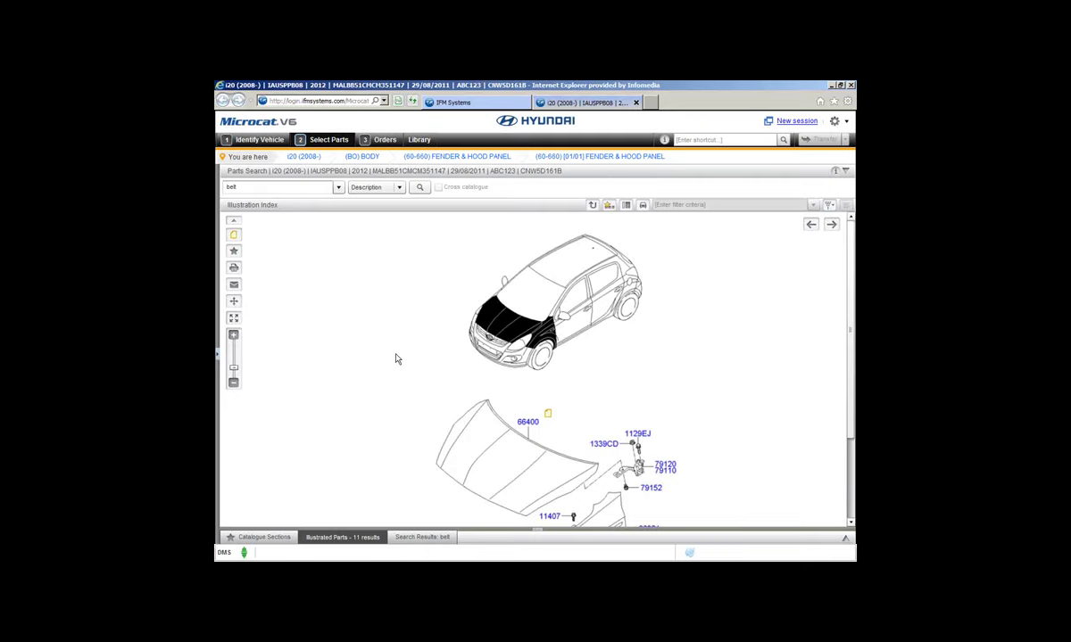
# - Show the Catalogue Sections strip and step through the FLOOR PANEL and fender apron thumbnails
pyautogui.click(610, 206)
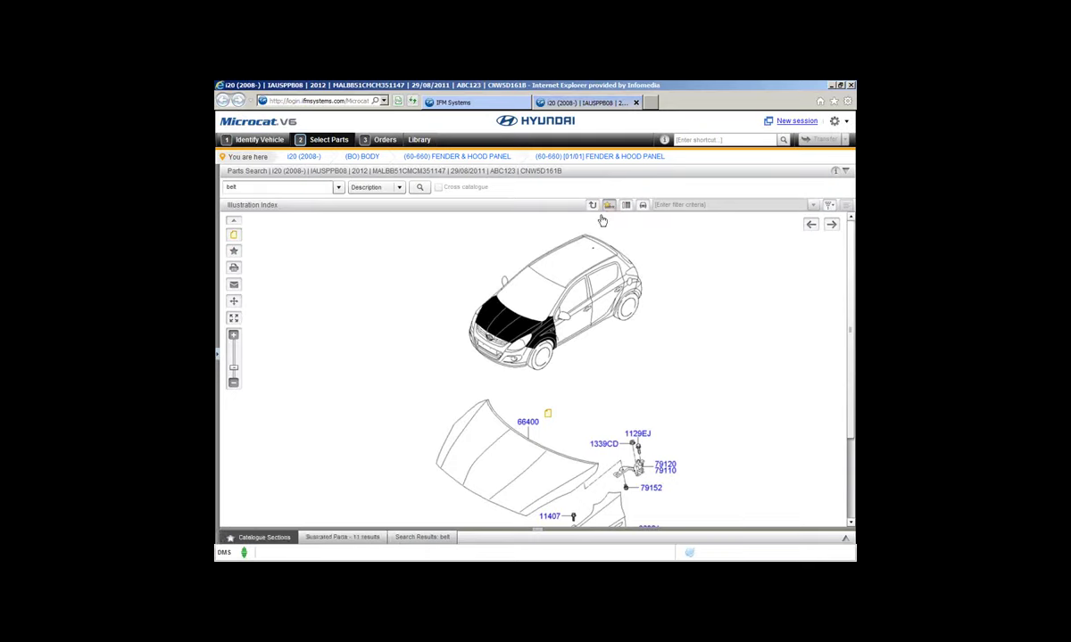
pyautogui.click(274, 541)
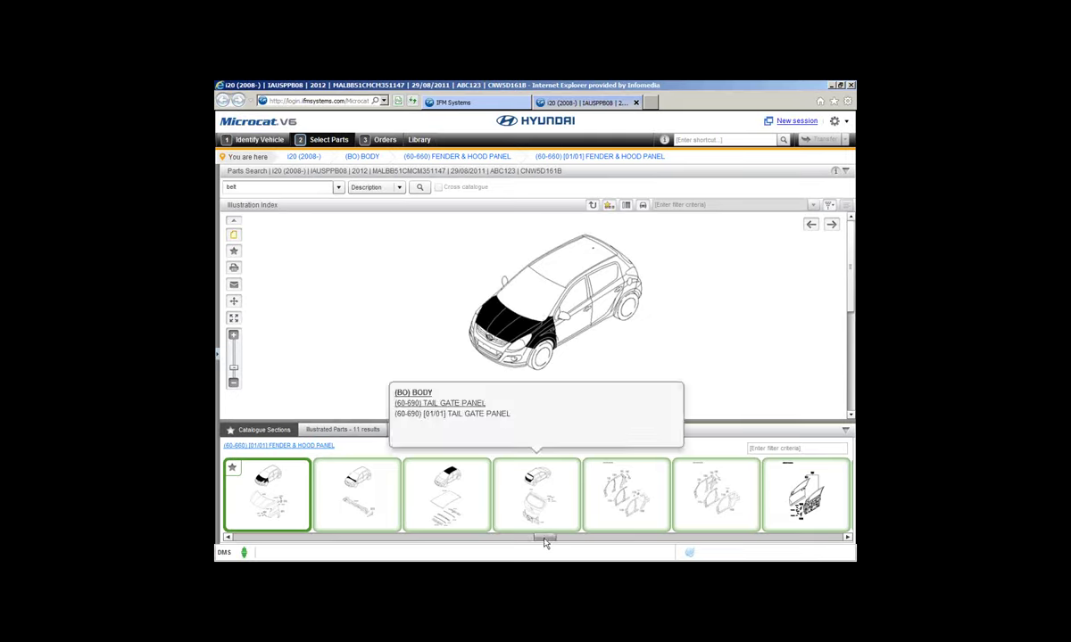
pyautogui.moveTo(545, 539); pyautogui.dragTo(537, 543)
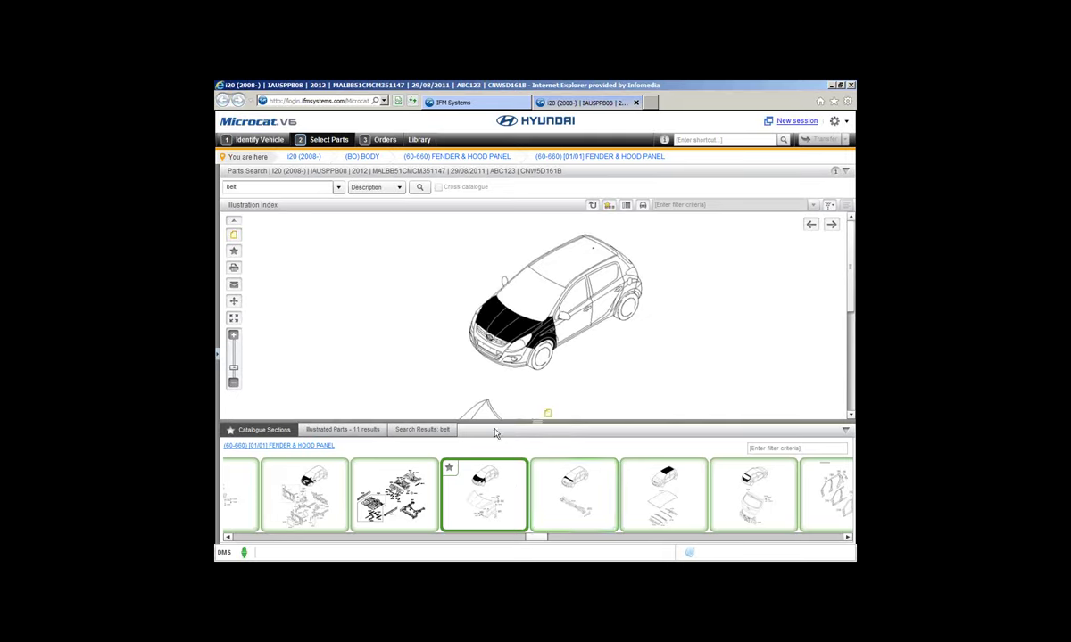
pyautogui.press('Left')
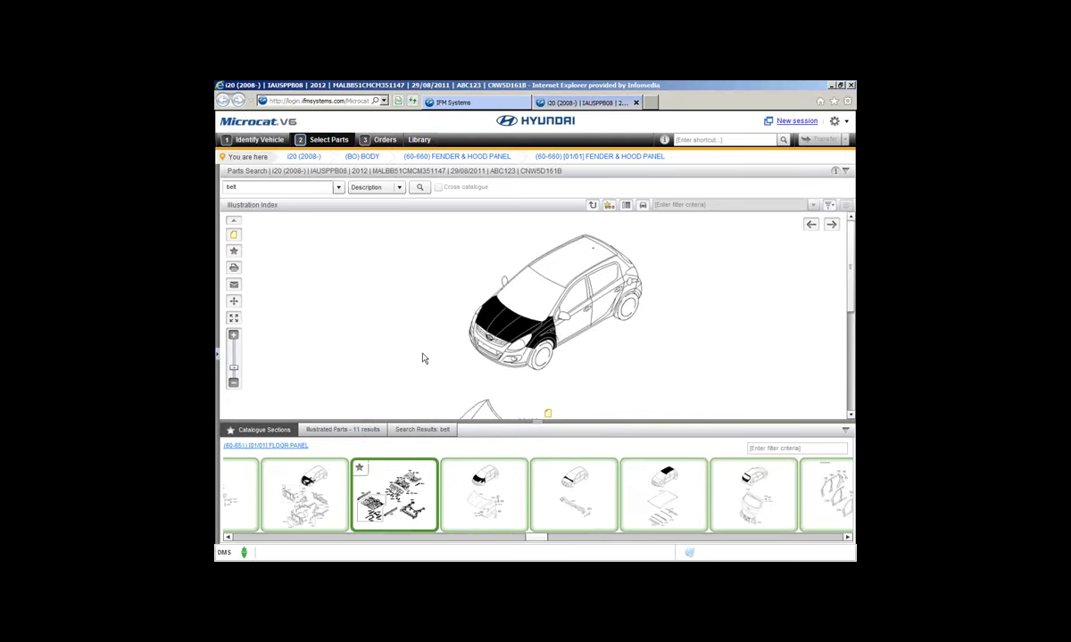
pyautogui.press('Left')
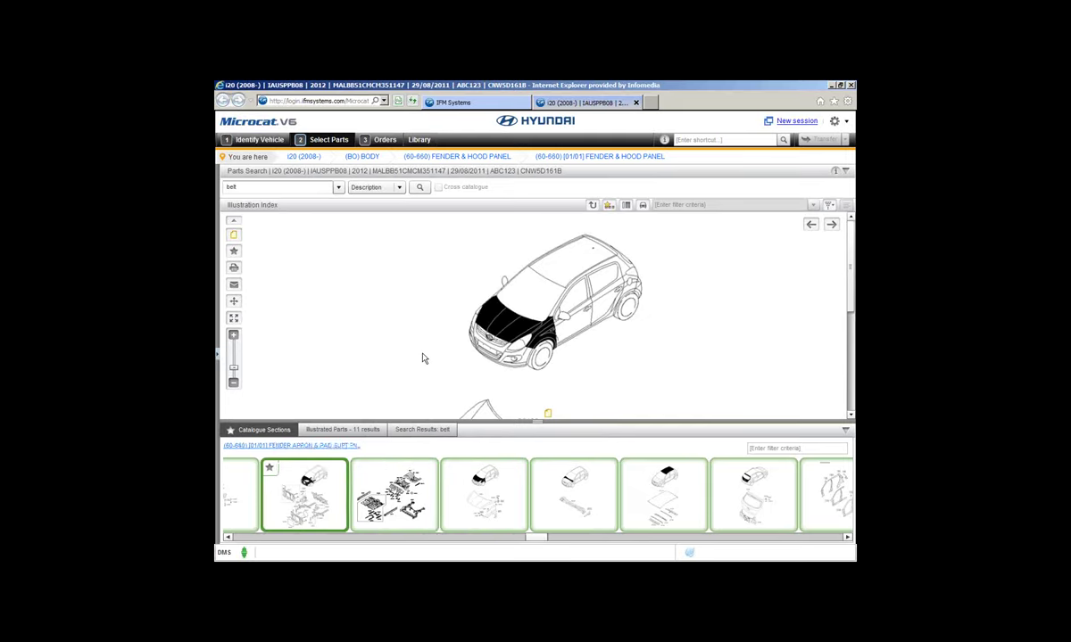
pyautogui.press('Right')
pyautogui.press('Right')
pyautogui.press('Right')
pyautogui.press('Right')
pyautogui.press('Right')
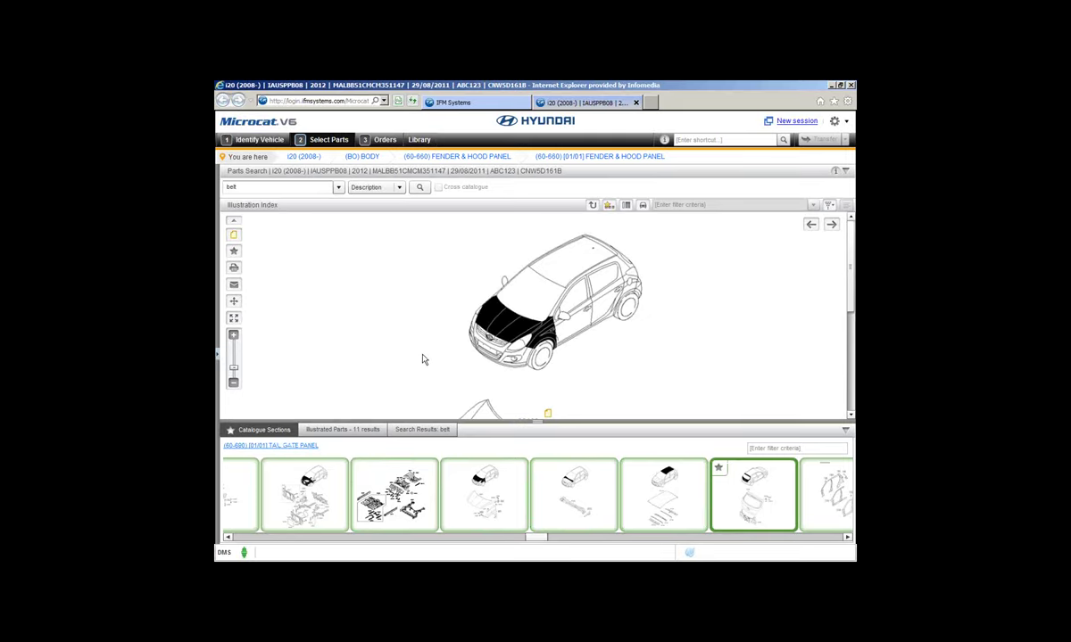
# - Filter catalogue sections by 'hood', leaving Body Fender & Hood Panel and Trim Hood Trim
pyautogui.click(766, 446)
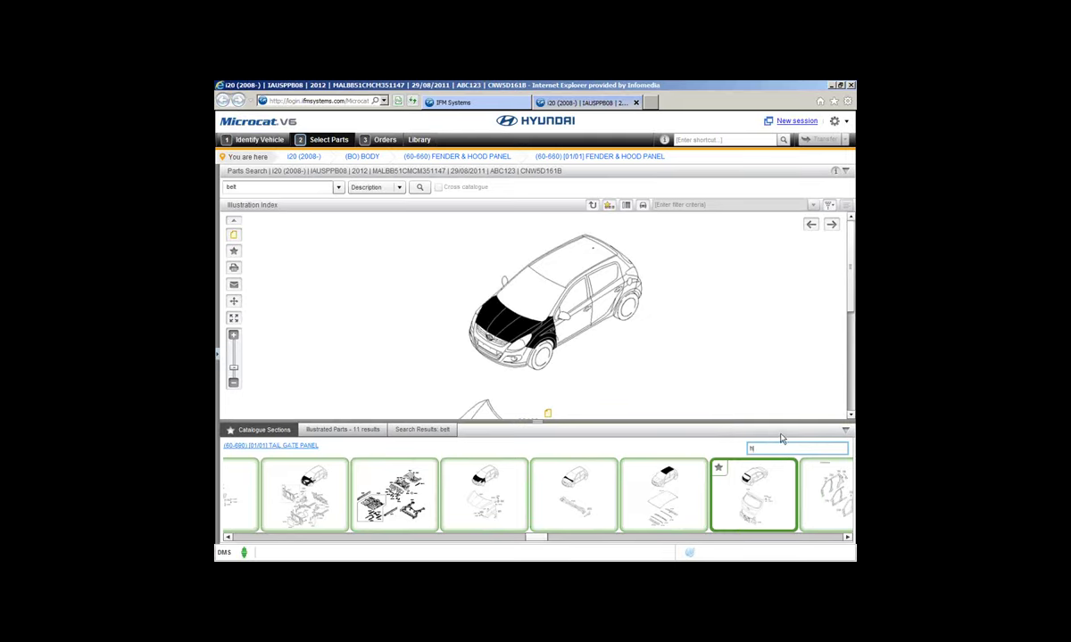
pyautogui.write('ho')
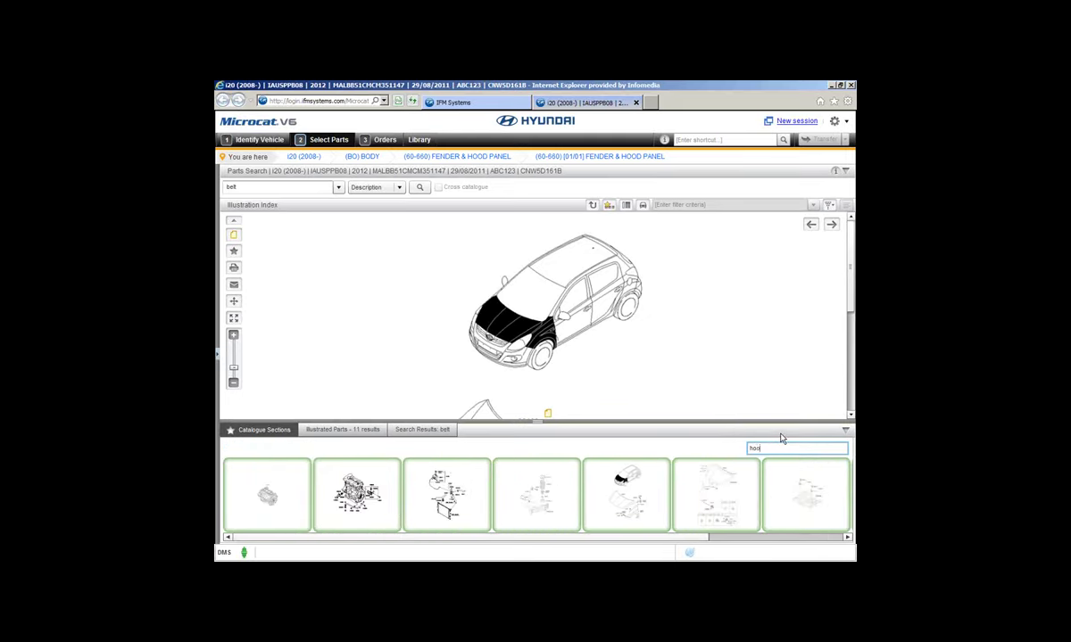
pyautogui.write('od')
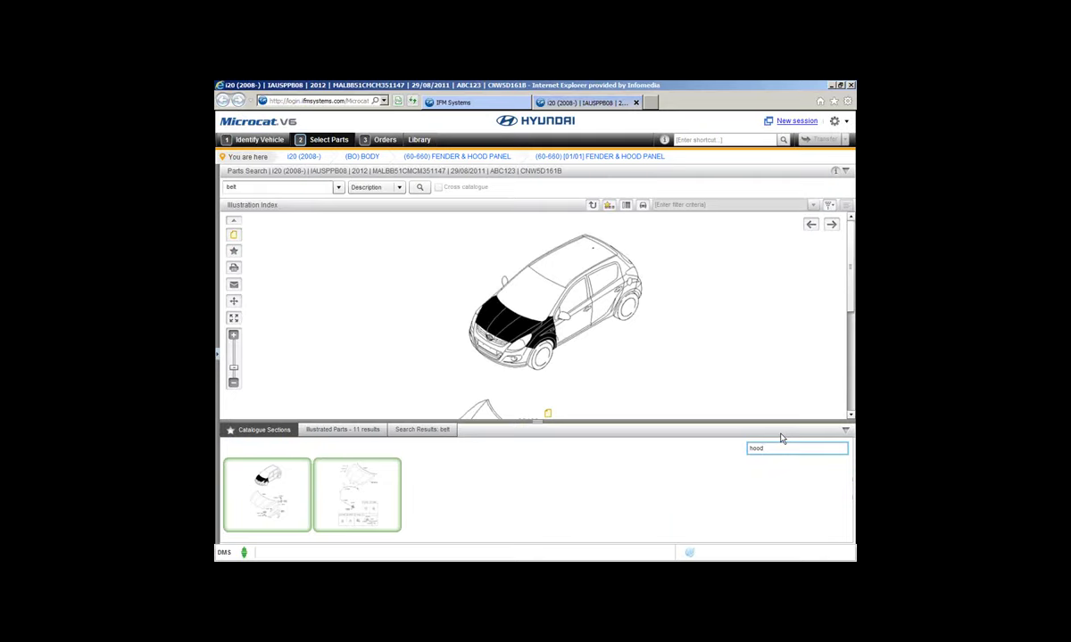
pyautogui.moveTo(299, 507)
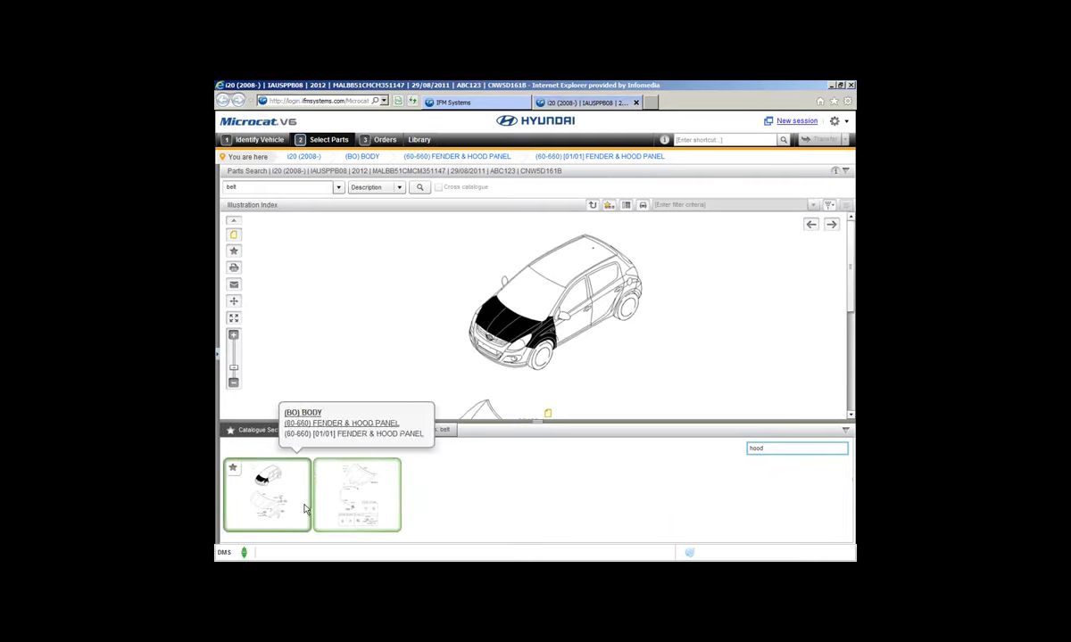
pyautogui.moveTo(339, 510)
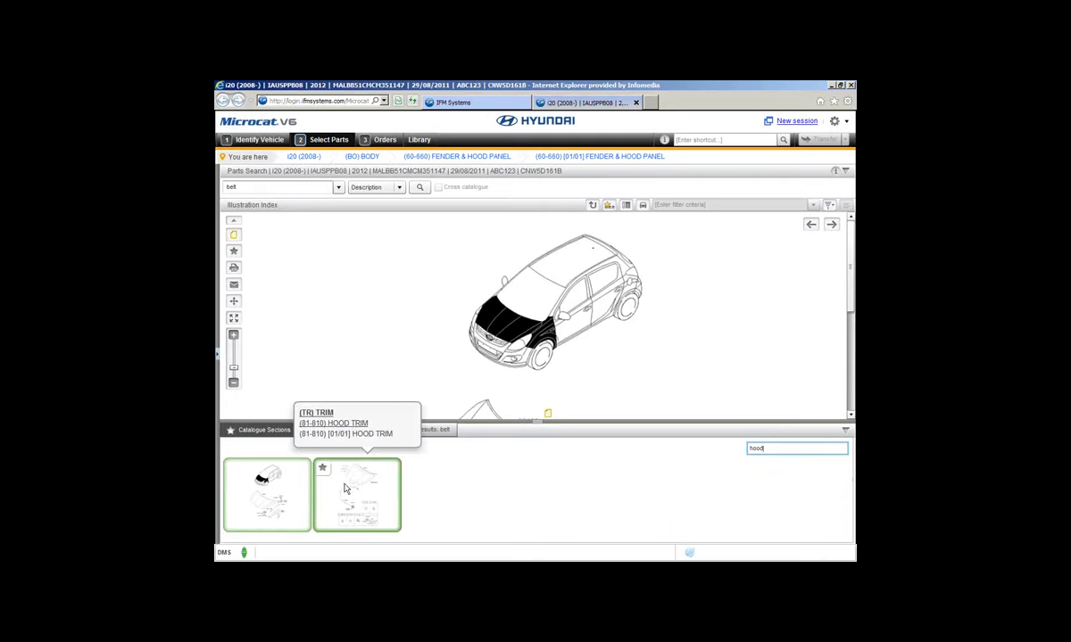
pyautogui.moveTo(261, 470)
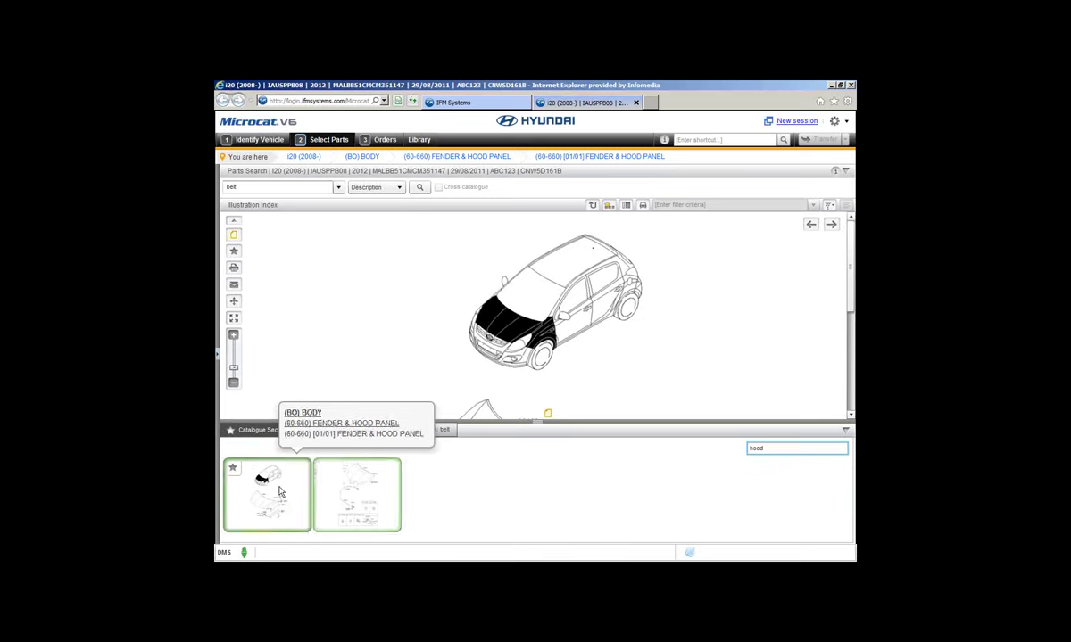
pyautogui.moveTo(327, 465)
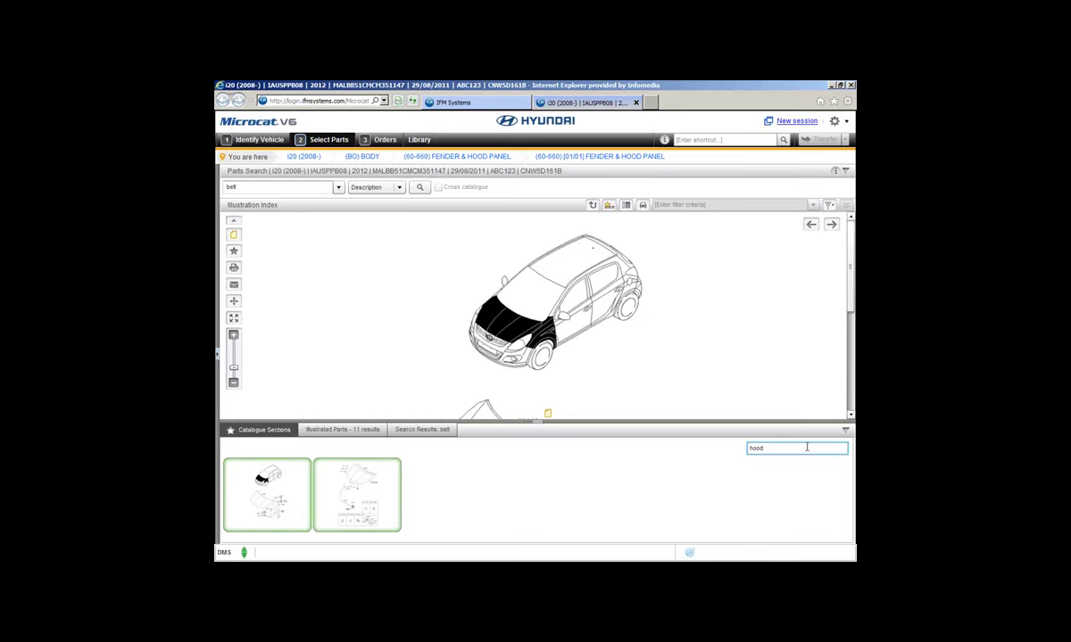
# - Replace the 'hood' section filter with 'head', showing six matches like Cylinder Head and Headlamp
pyautogui.press('BackSpace')
pyautogui.press('BackSpace')
pyautogui.press('BackSpace')
pyautogui.press('BackSpace')
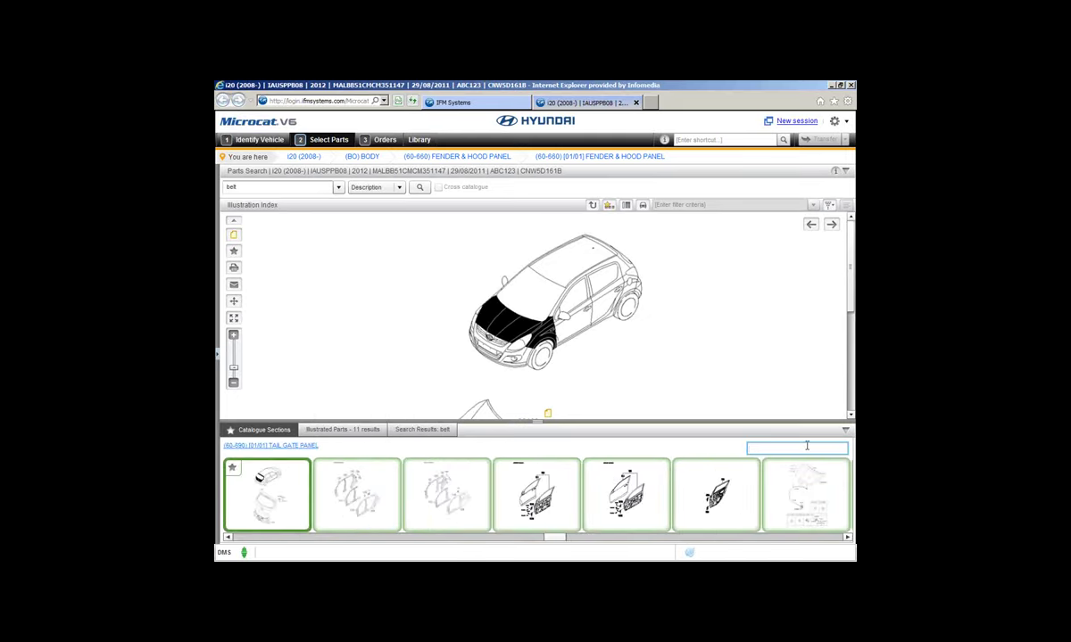
pyautogui.write('head')
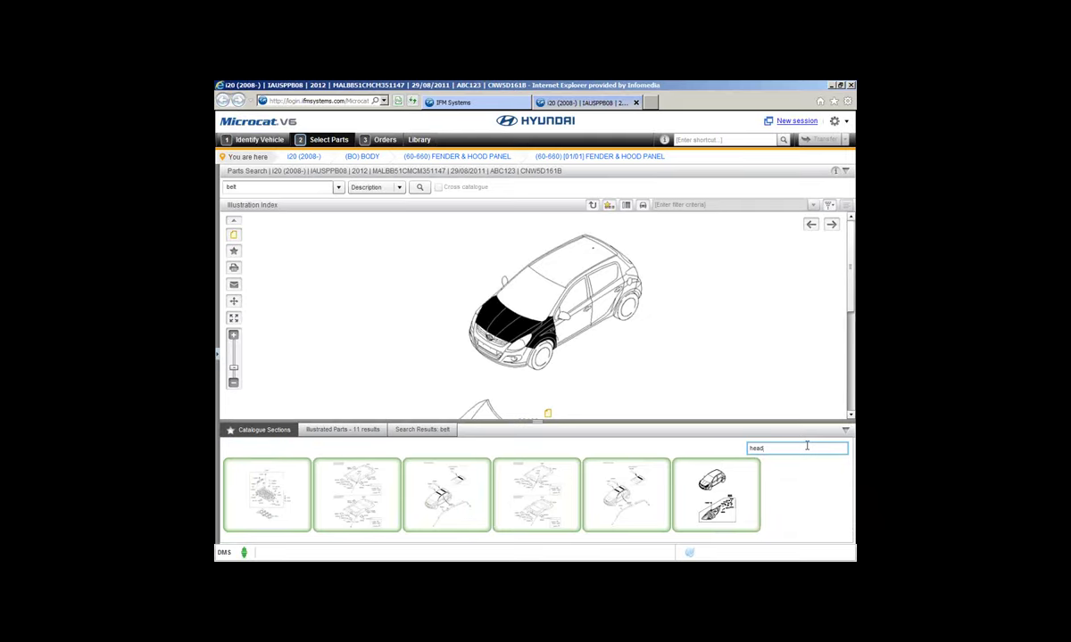
pyautogui.press('BackSpace')
pyautogui.press('BackSpace')
pyautogui.press('BackSpace')
pyautogui.press('BackSpace')
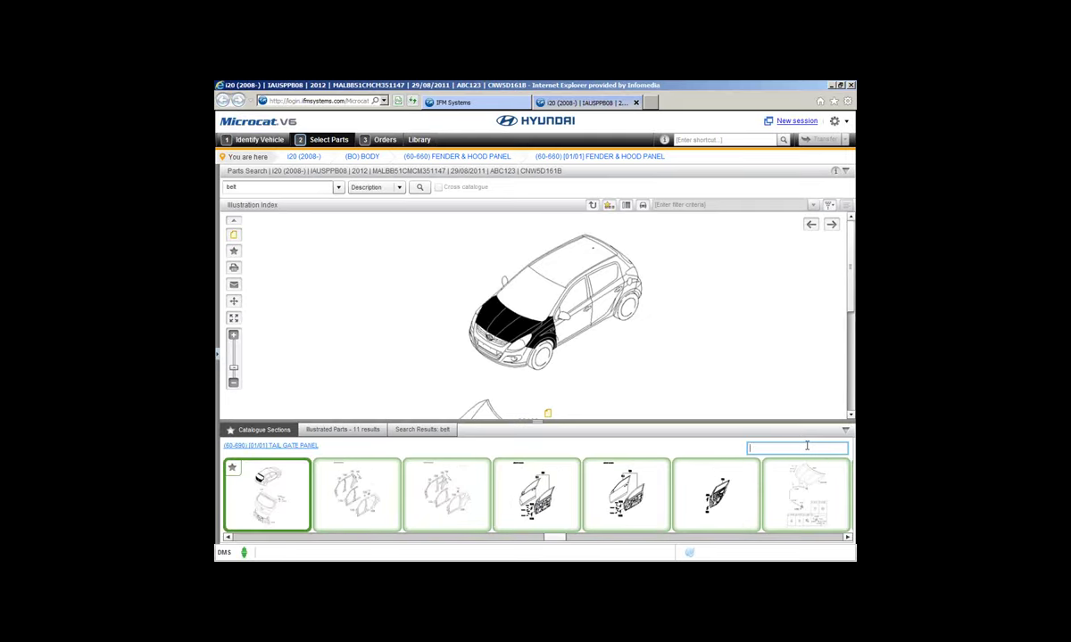
pyautogui.write('head')
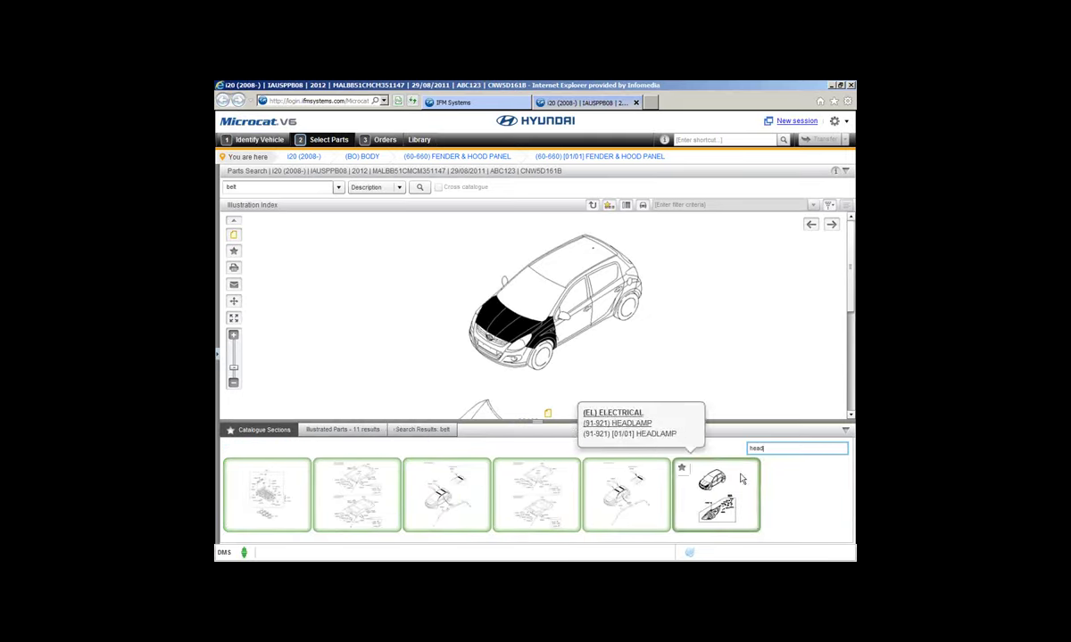
# - Open the Cylinder Head (1400 CC - GAMMA) illustration with a shrunken parts list and Catalogue Sections collapsed
pyautogui.click(261, 507)
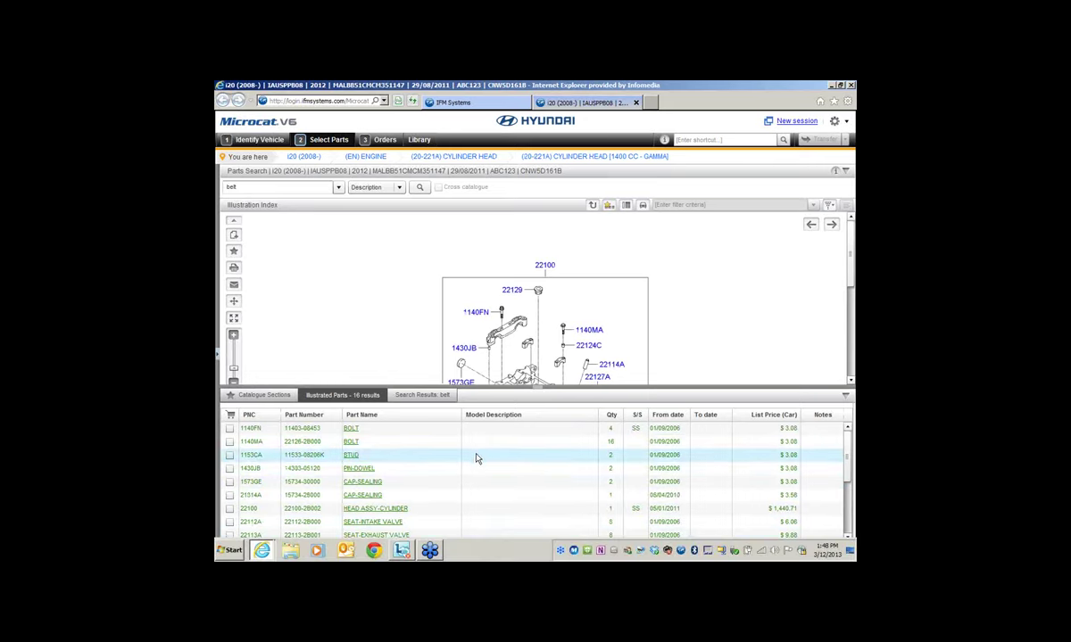
pyautogui.moveTo(536, 389); pyautogui.dragTo(536, 528)
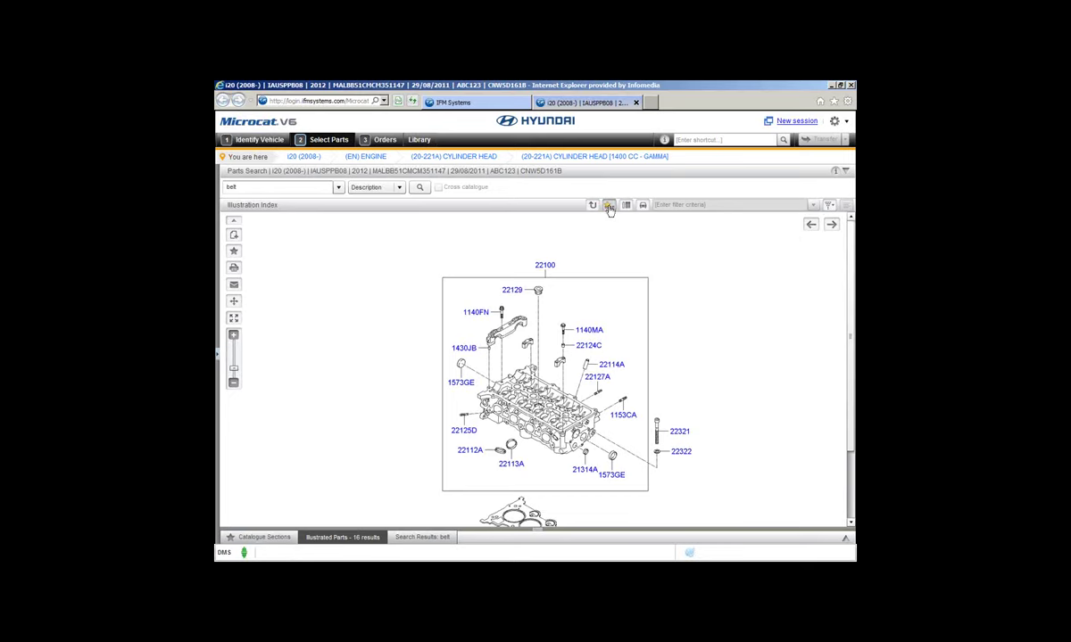
pyautogui.click(258, 538)
pyautogui.click(792, 447)
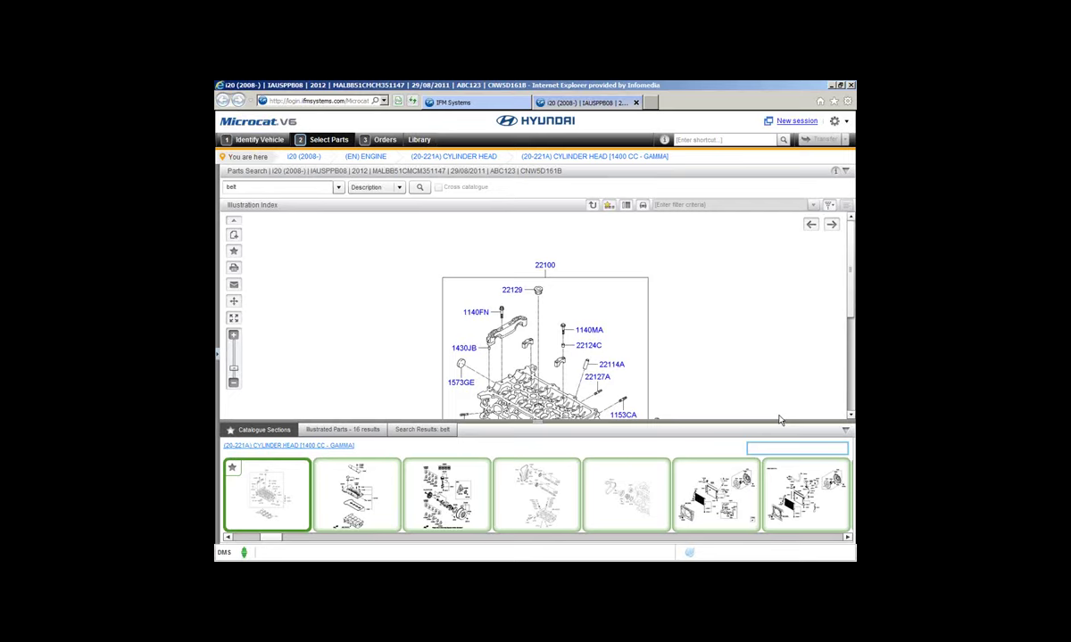
pyautogui.click(781, 432)
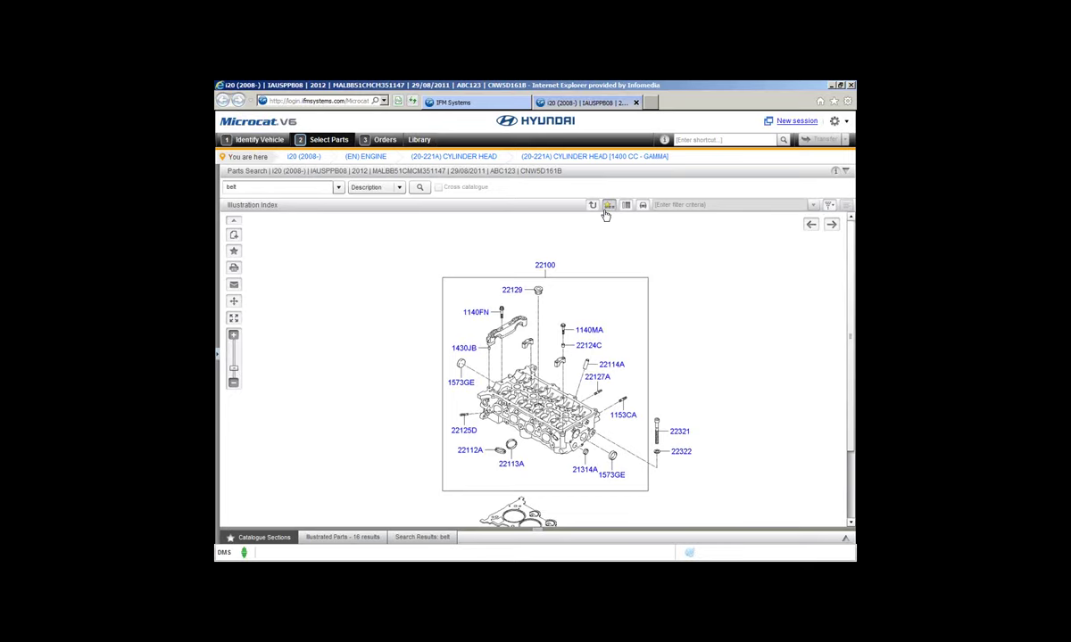
# - Return to the i20 (2008-) top-level sections and collapse the Catalogue Sections panel
pyautogui.click(302, 157)
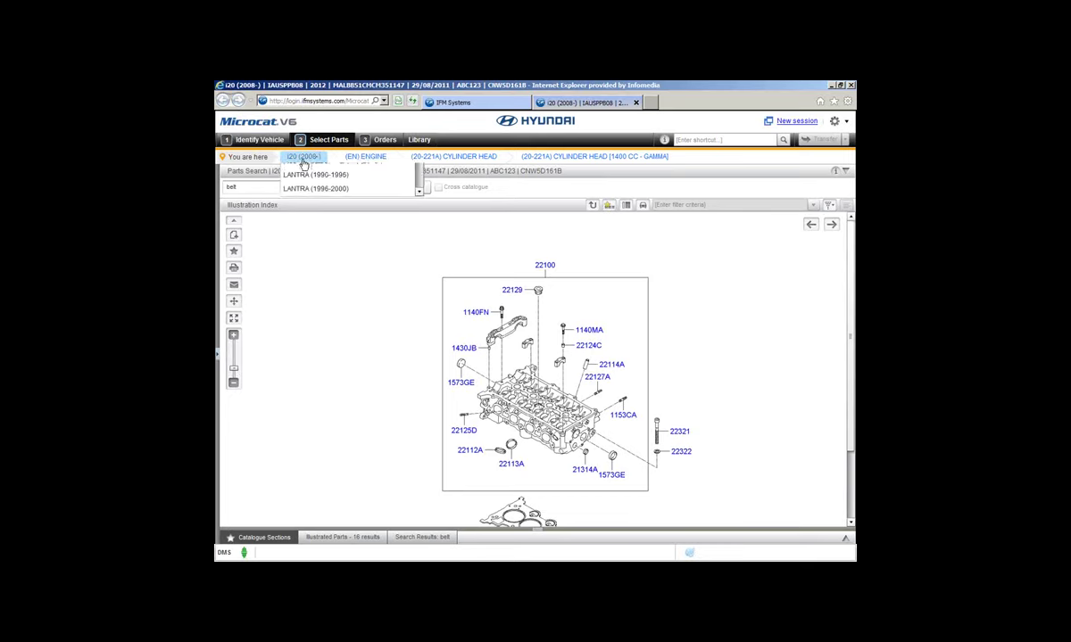
pyautogui.click(293, 155)
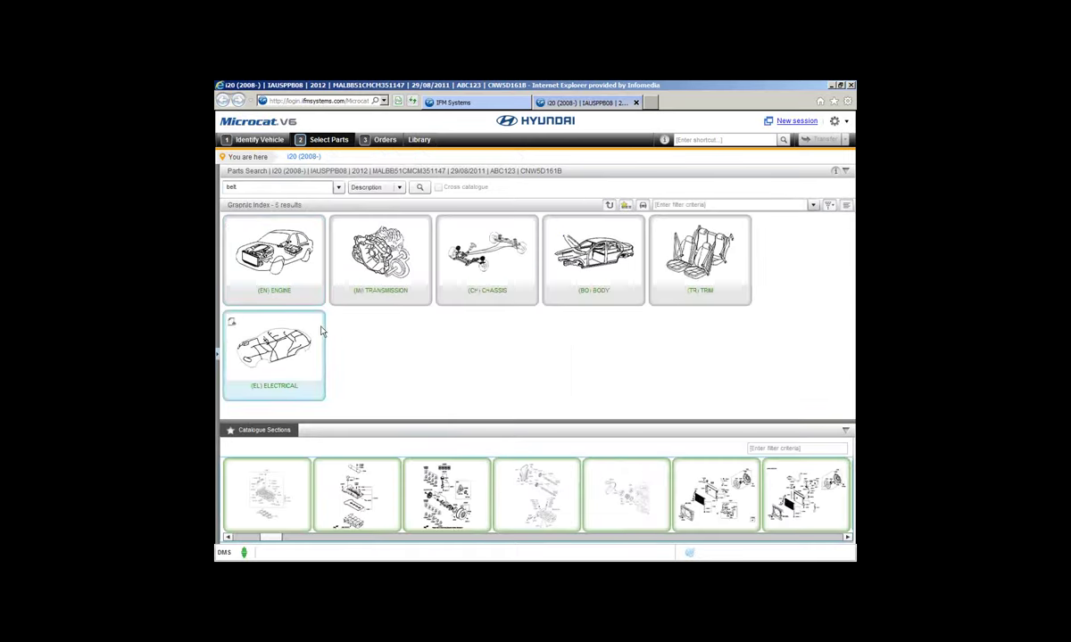
pyautogui.click(479, 435)
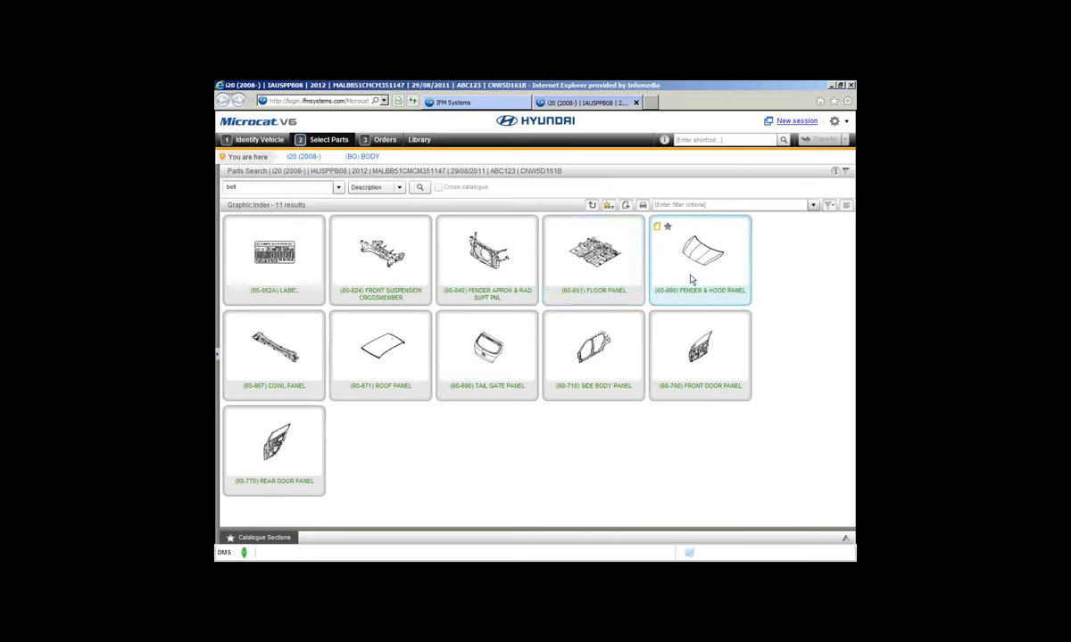
# - Star the Fender & Hood Panel and Fender Apron & Rad Supt Pnl tiles for the custom catalogue
pyautogui.click(667, 230)
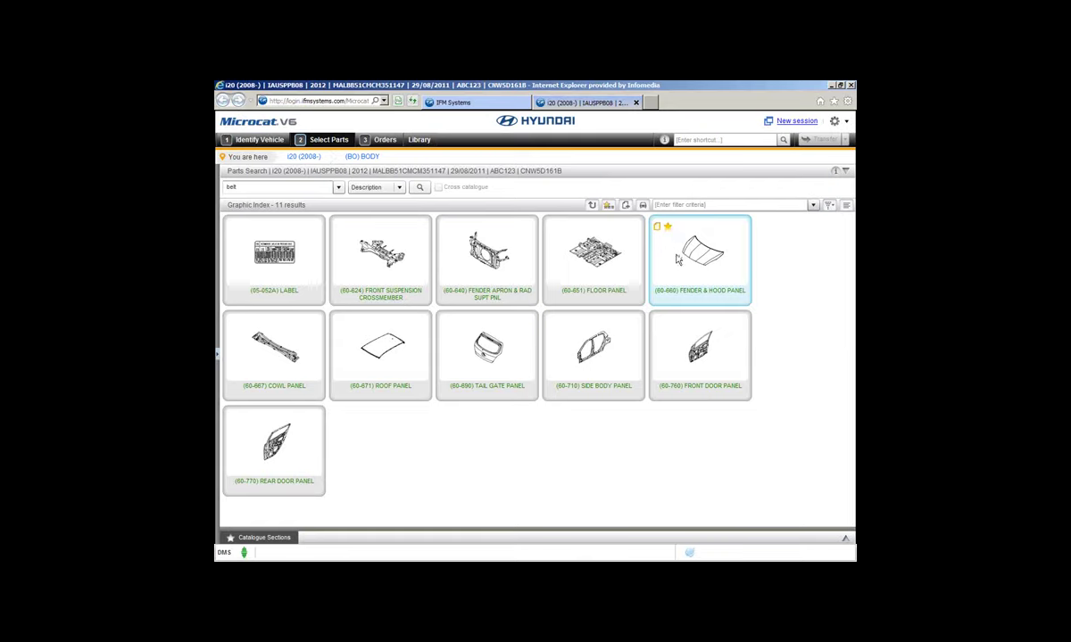
pyautogui.moveTo(444, 245)
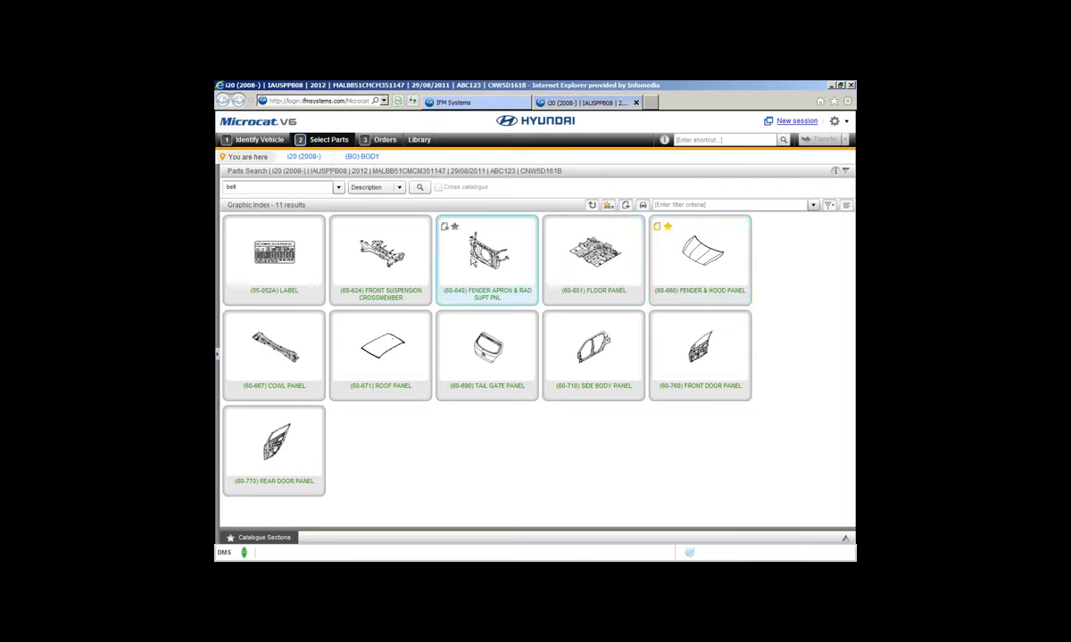
pyautogui.click(454, 226)
# - Open the ELECTRICAL group's 26 sections and show the custom catalogue with Headlamp and Body Side Lamp
pyautogui.click(591, 206)
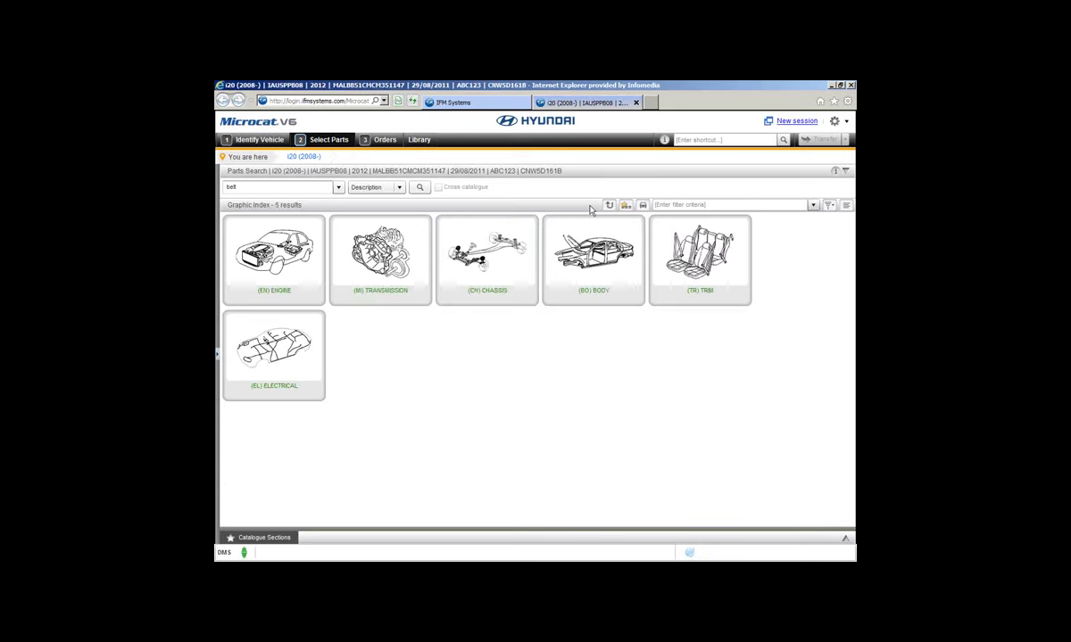
pyautogui.click(247, 342)
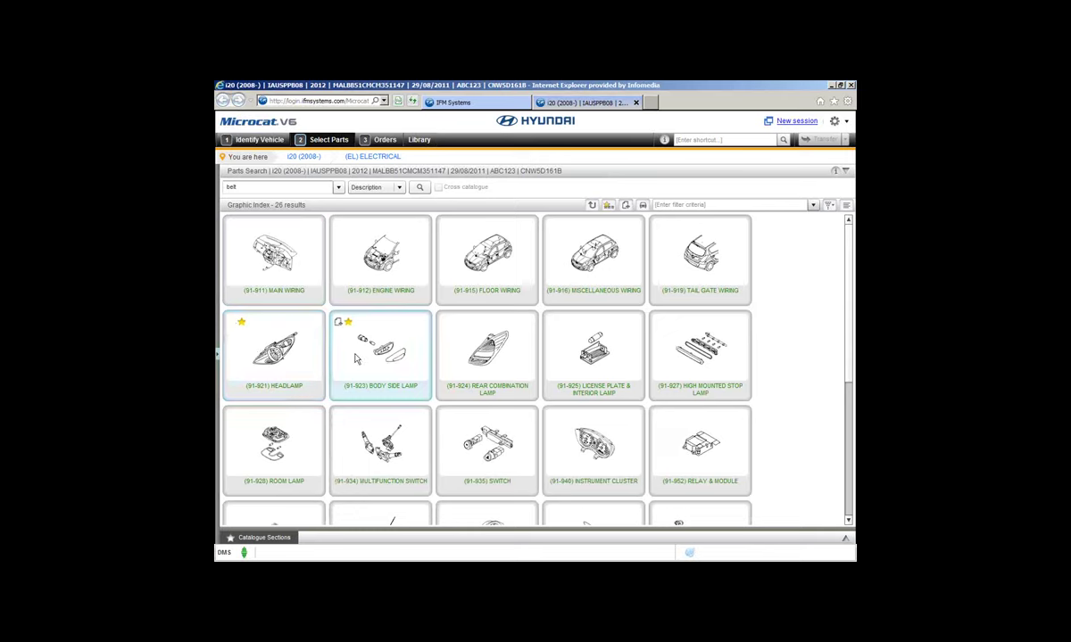
pyautogui.click(608, 206)
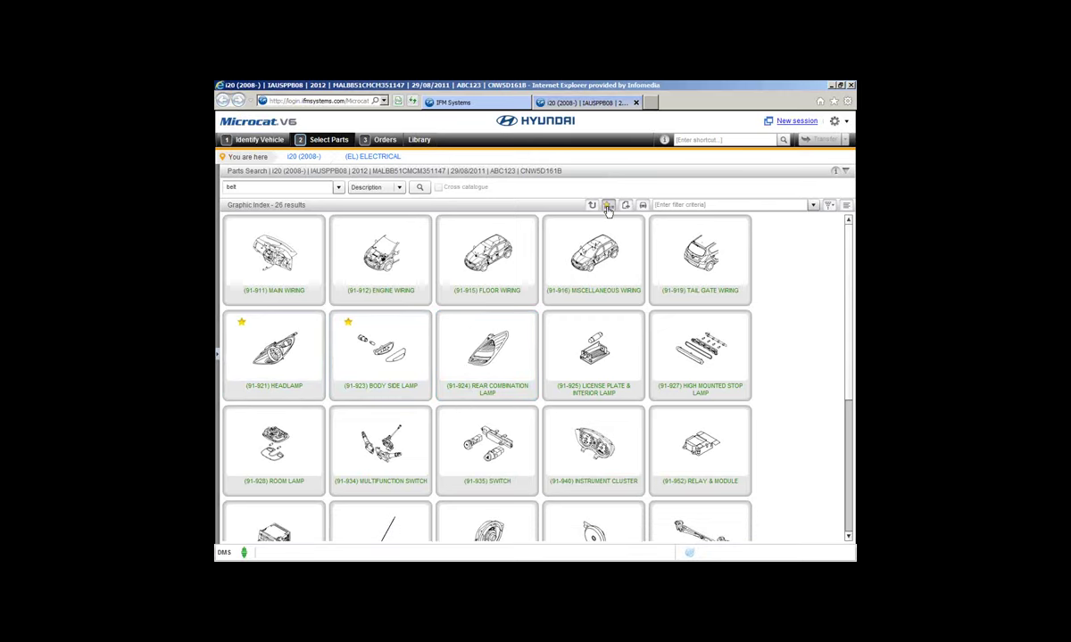
pyautogui.click(607, 206)
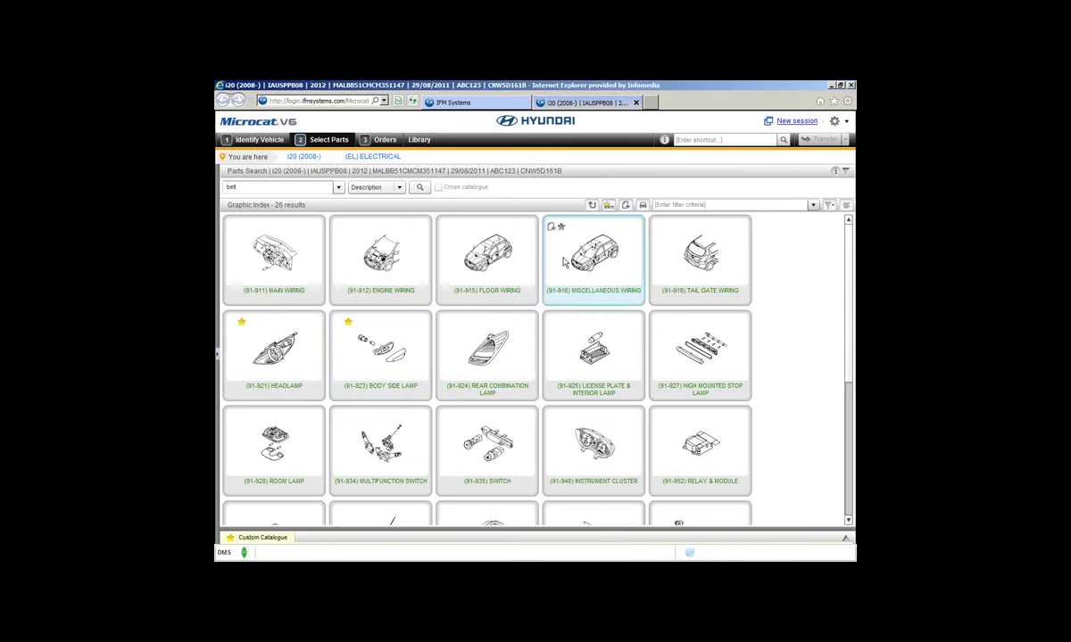
# - Open the starred Fender & Hood Panel illustration from the four-entry custom catalogue
pyautogui.click(265, 539)
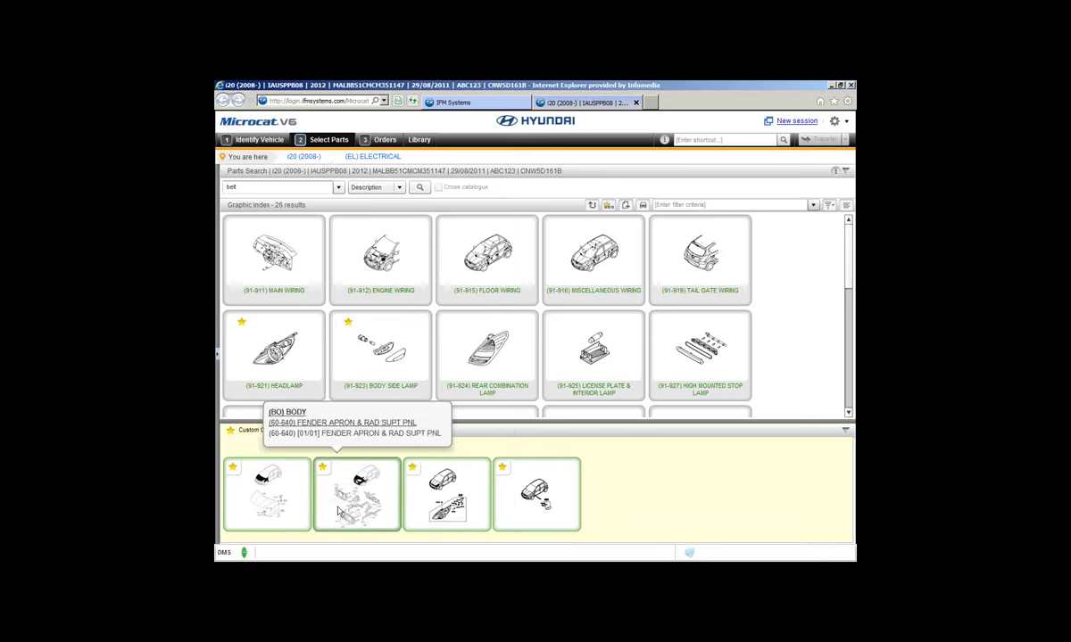
pyautogui.click(274, 499)
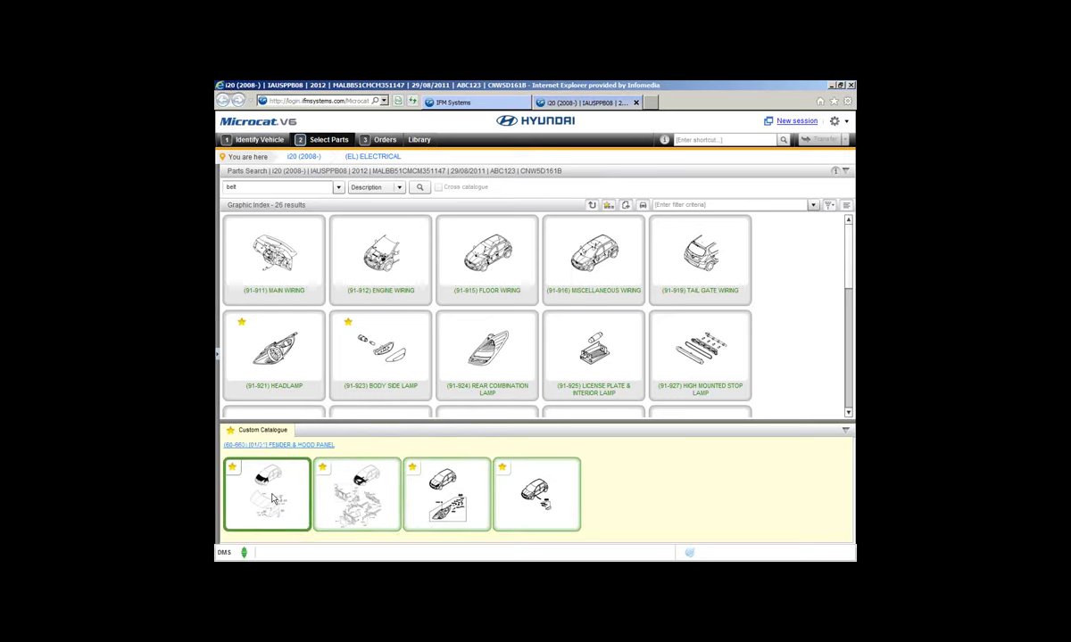
pyautogui.doubleClick(274, 499)
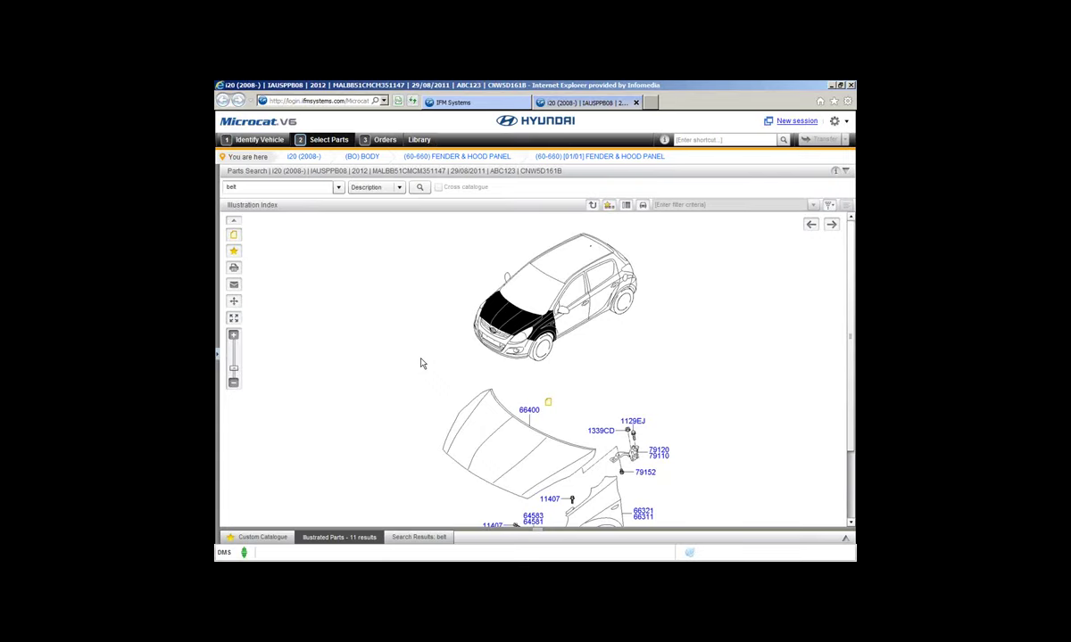
# - Open the Fender Apron & Rad Supt Pnl diagram from the custom catalogue, then display all sections
pyautogui.click(258, 538)
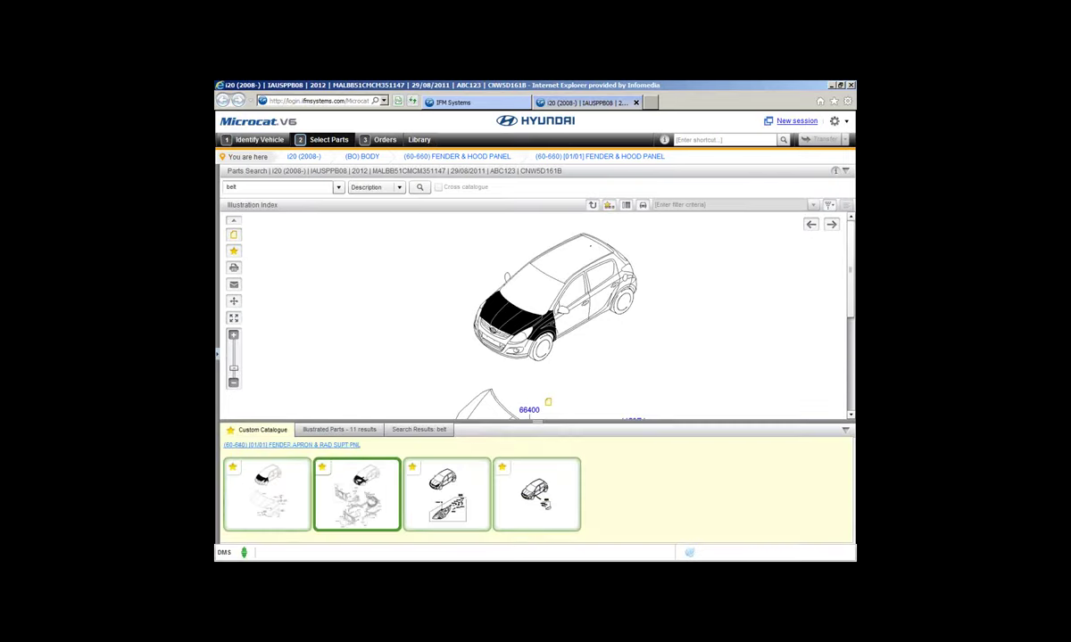
pyautogui.doubleClick(349, 471)
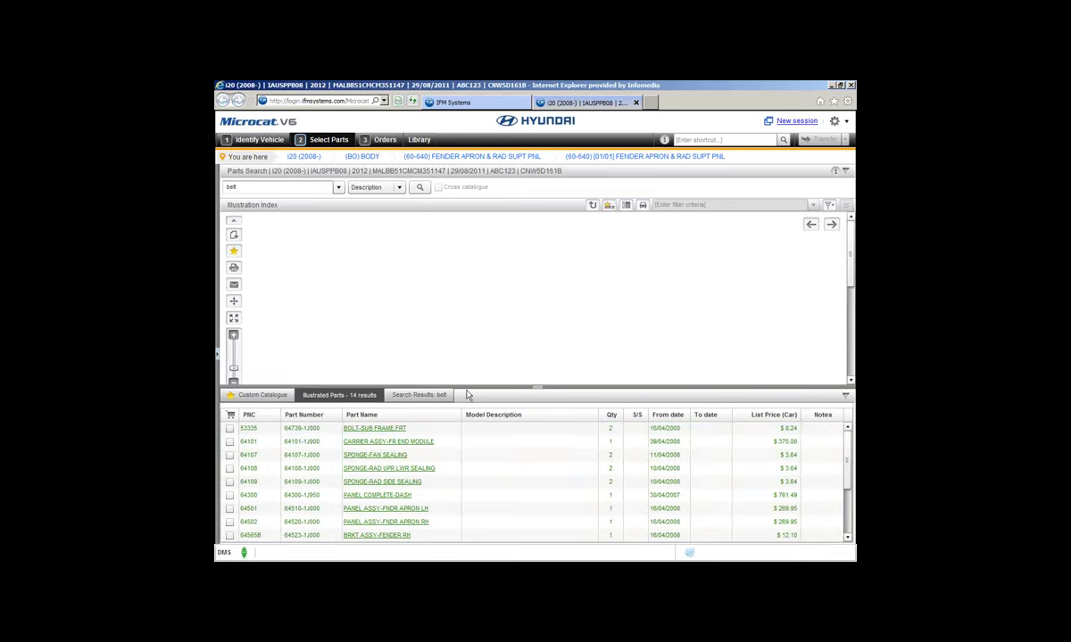
pyautogui.click(519, 387)
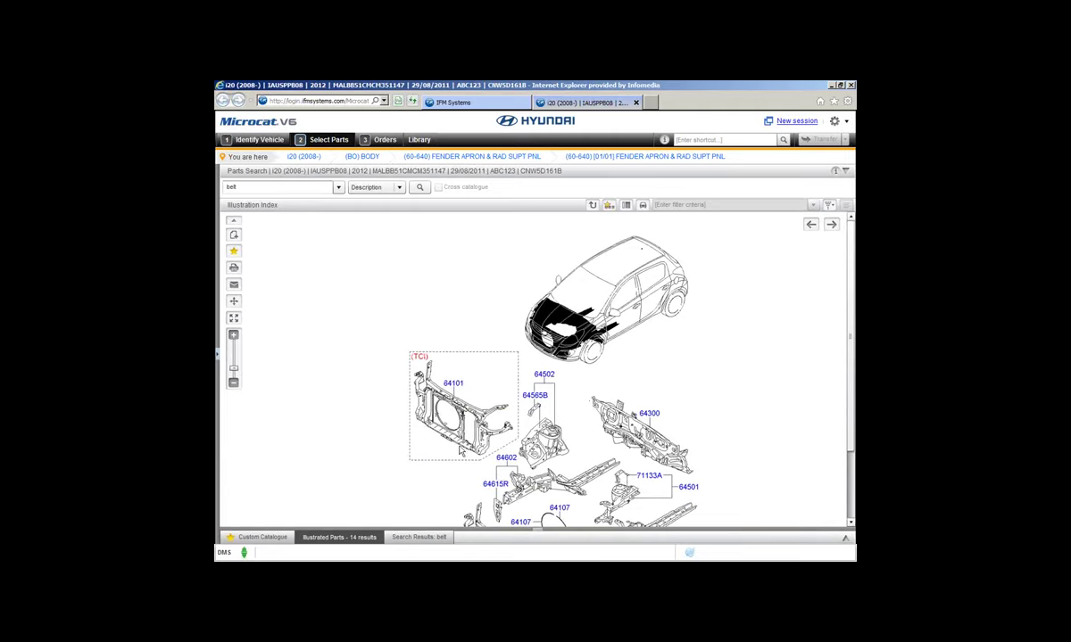
pyautogui.click(261, 538)
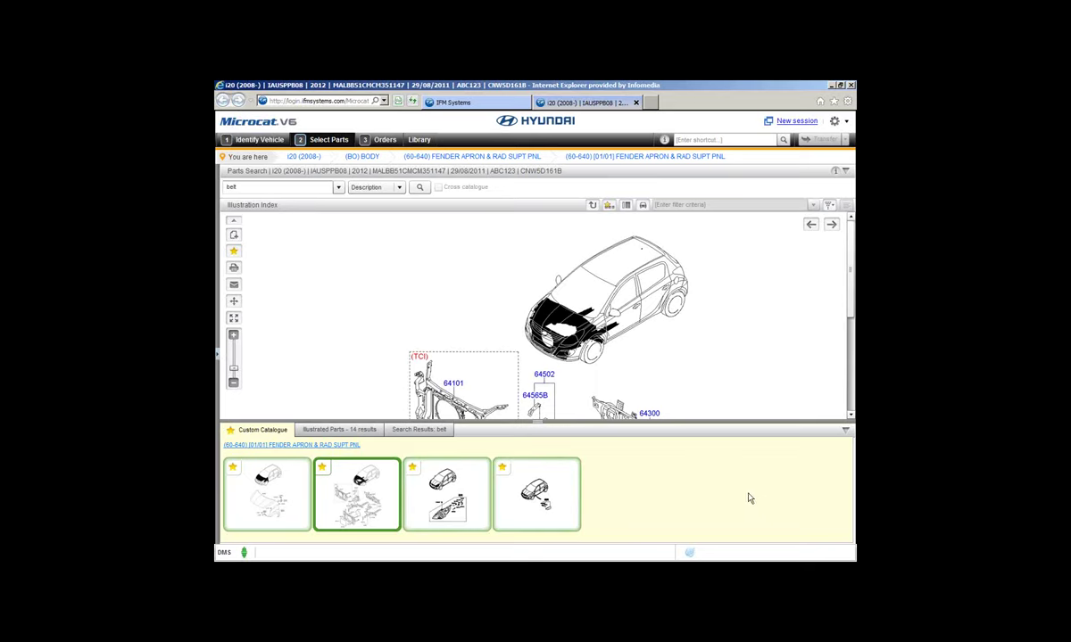
pyautogui.click(253, 431)
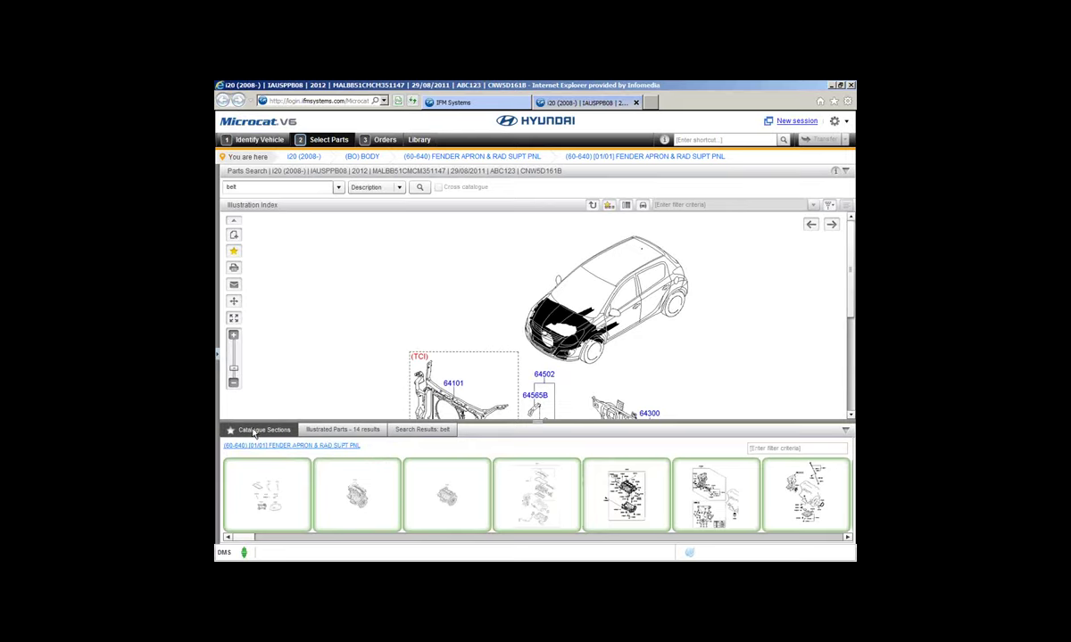
# - Return to Catalogue Sections and hide the thumbnail panel so the fender apron illustration fills the width
pyautogui.click(254, 433)
pyautogui.click(254, 433)
pyautogui.click(847, 434)
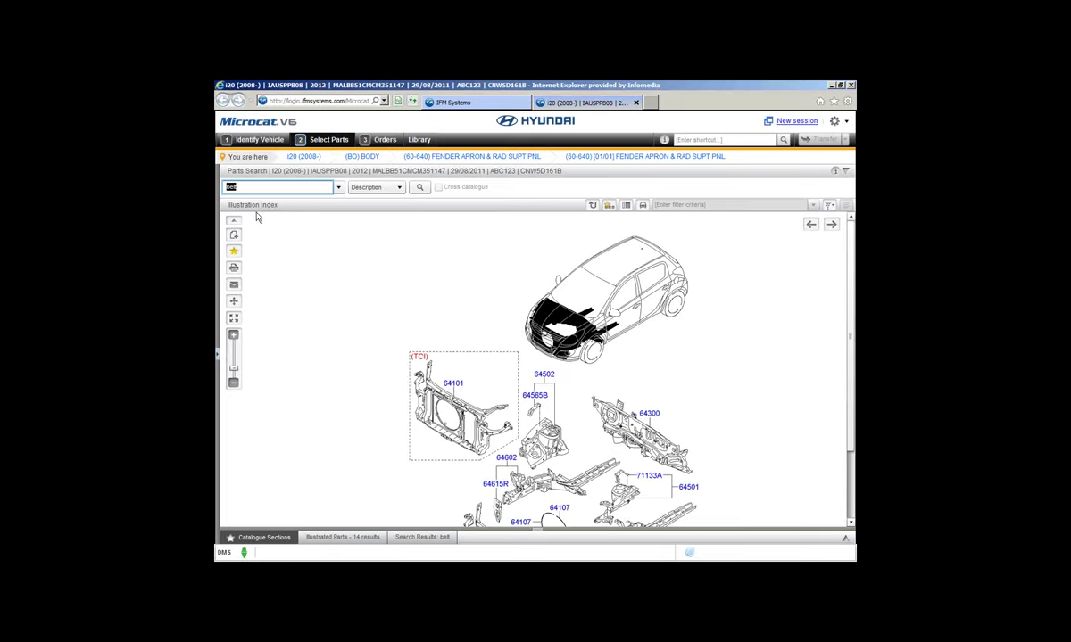
# - Search PNC 66400 to show PANEL ASSY-HOOD part data (66400-1J000, list $380.00)
pyautogui.write('B')
pyautogui.write('6400')
pyautogui.press('Tab')
pyautogui.hotkey('alt', 'Down')
pyautogui.press('Up')
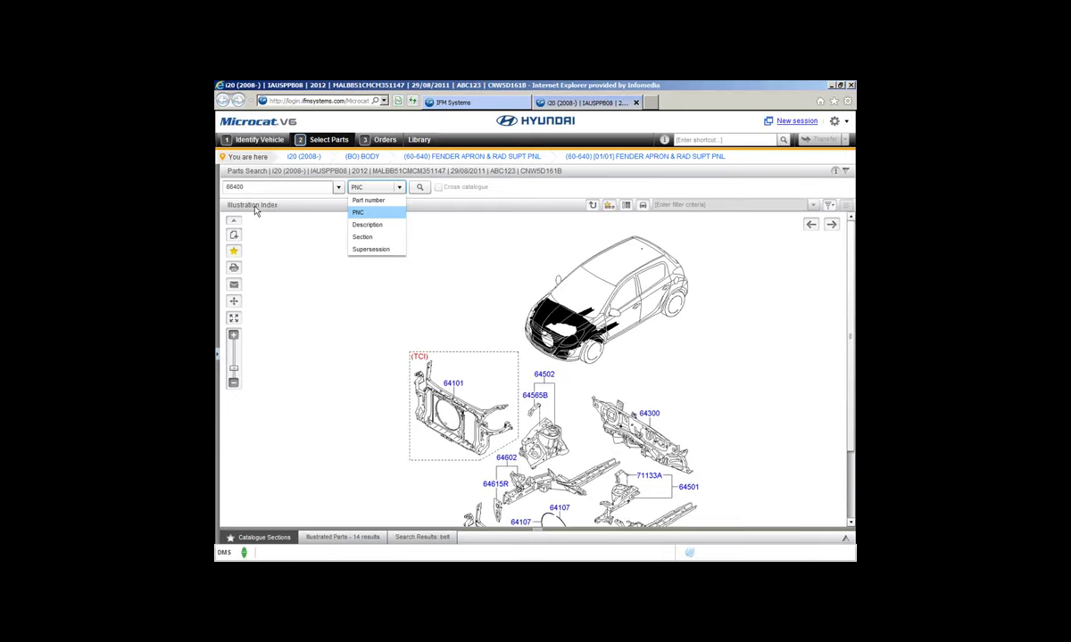
pyautogui.press('Return')
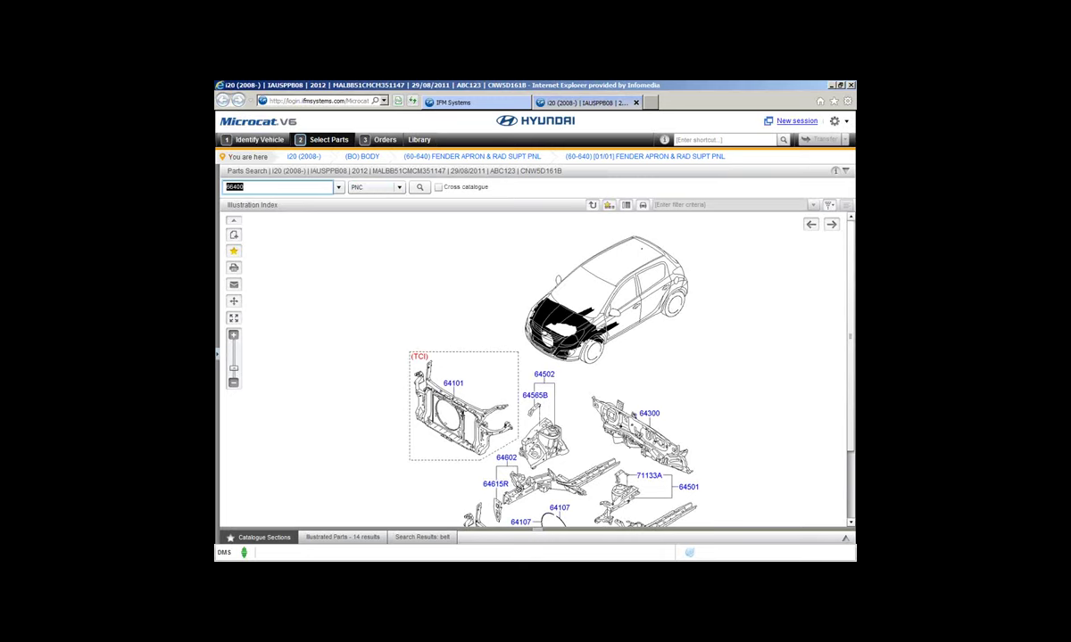
pyautogui.press('Return')
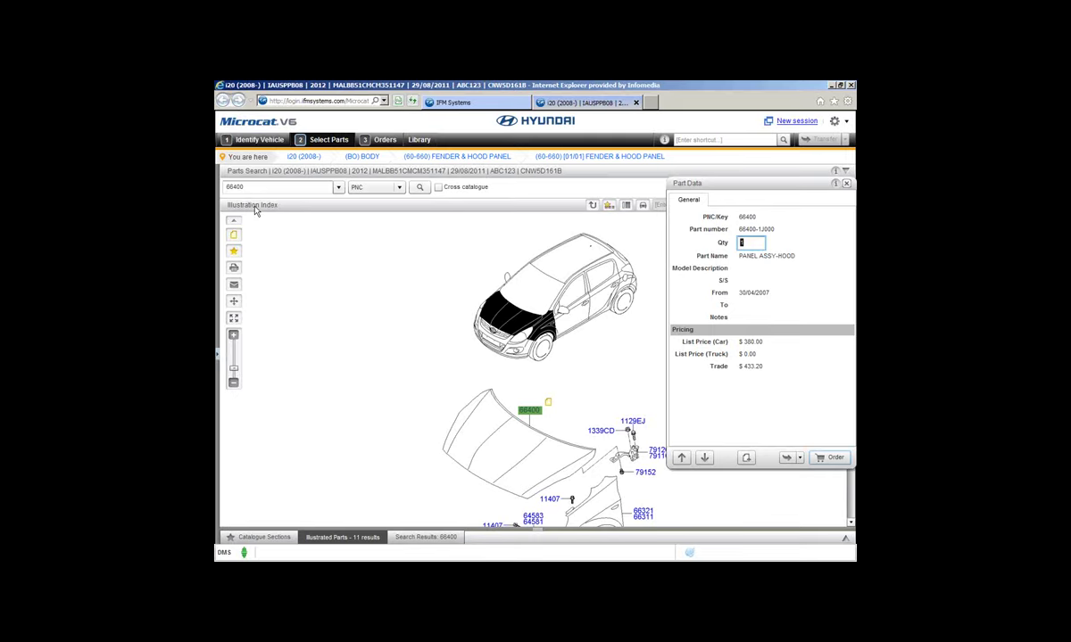
# - Switch the search type from PNC to Description and search for 'hood'
pyautogui.press('Return')
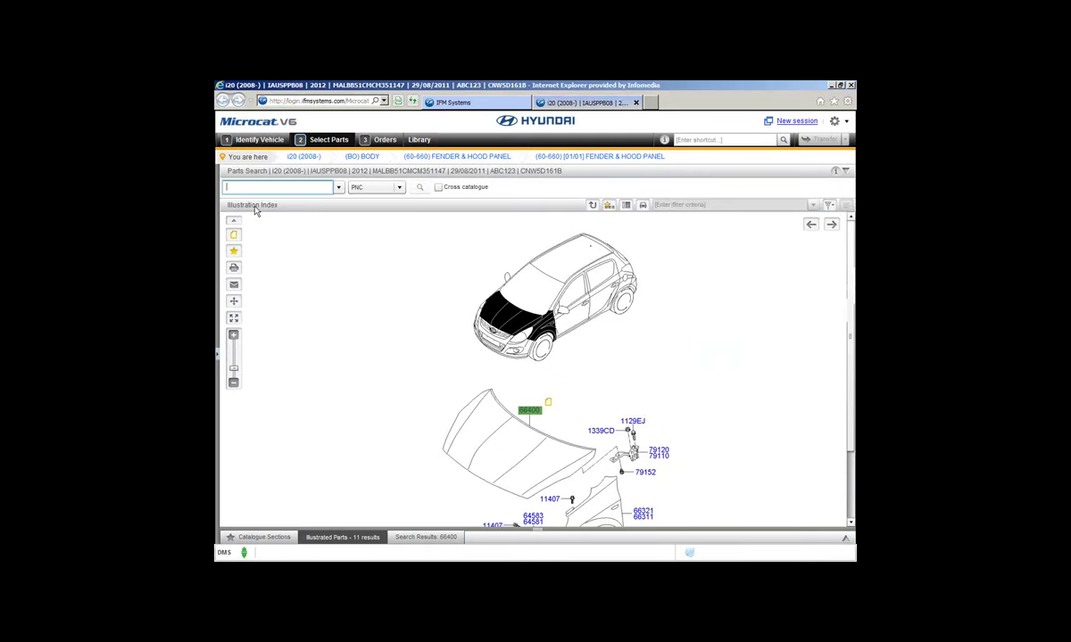
pyautogui.write('86400')
pyautogui.press('Tab')
pyautogui.hotkey('alt', 'Down')
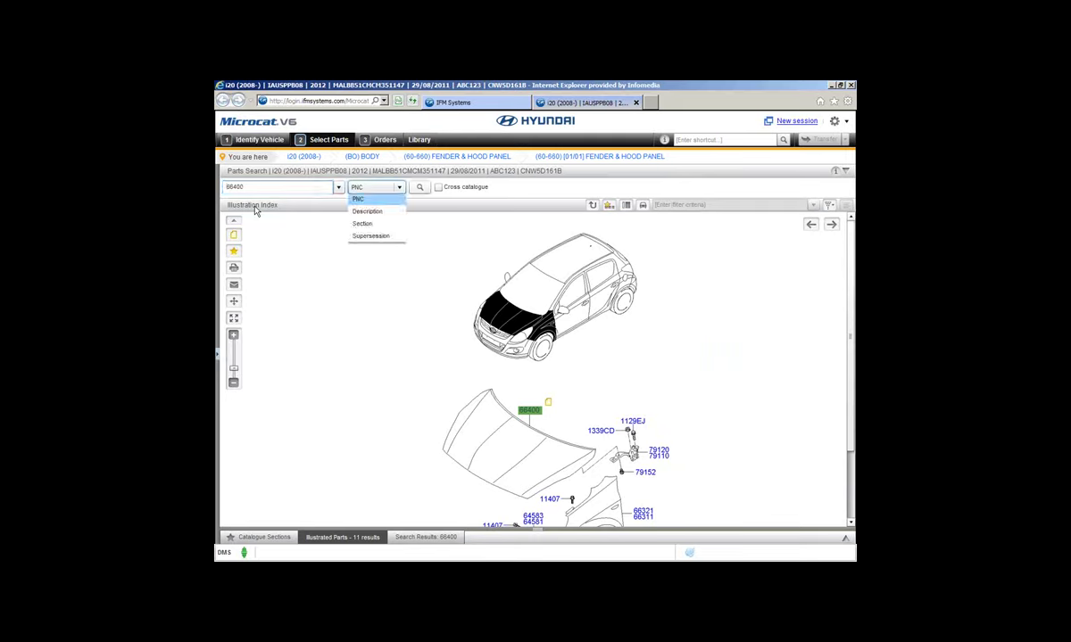
pyautogui.press('Down')
pyautogui.hotkey('shift', 'Tab')
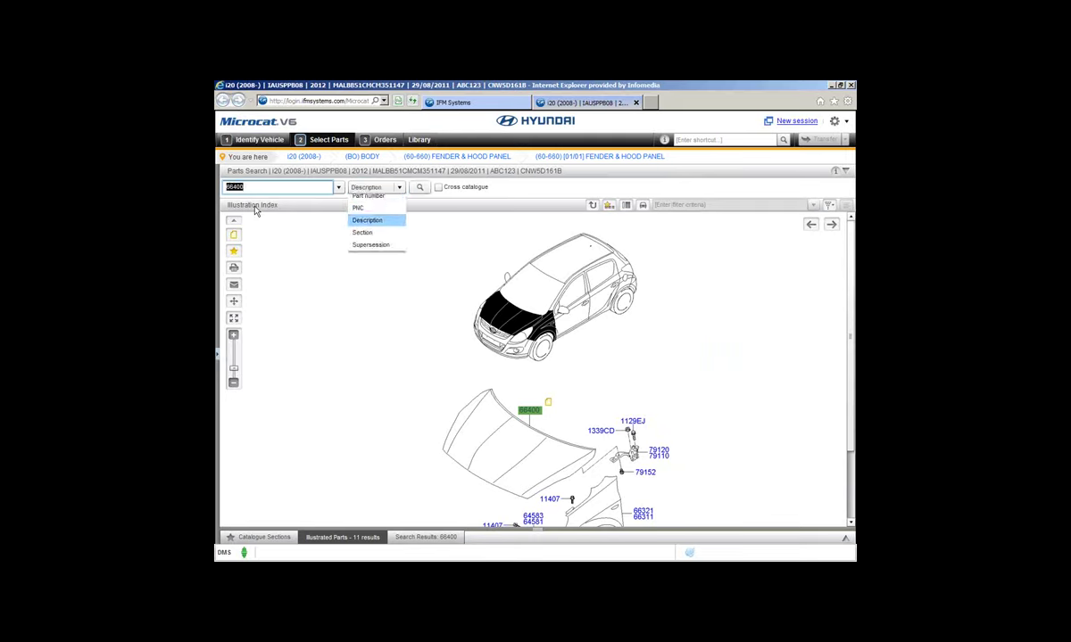
pyautogui.write('h')
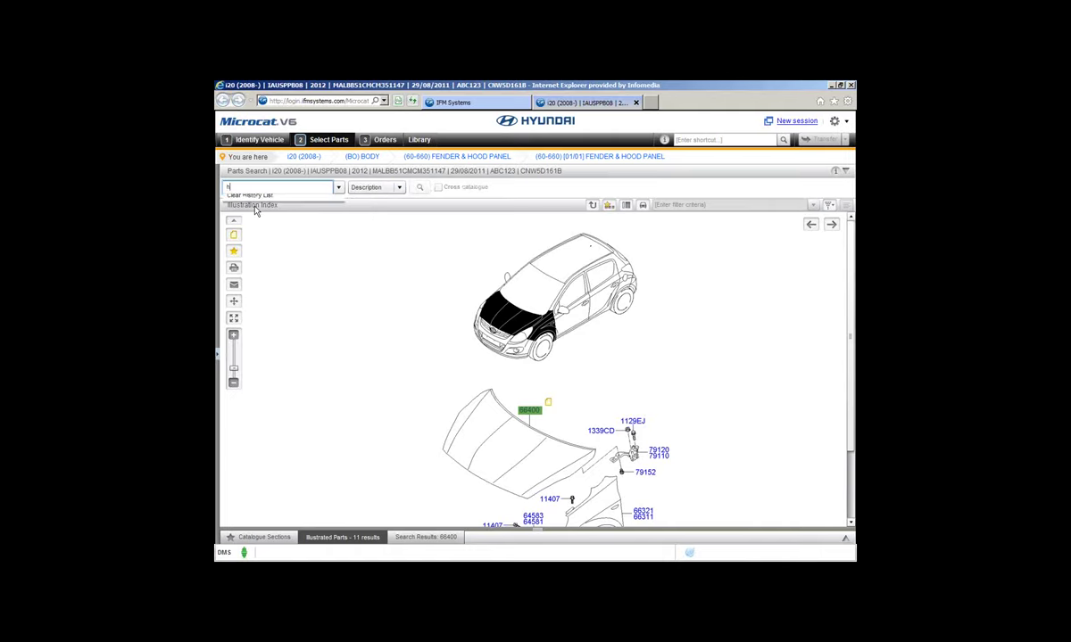
pyautogui.write('ood')
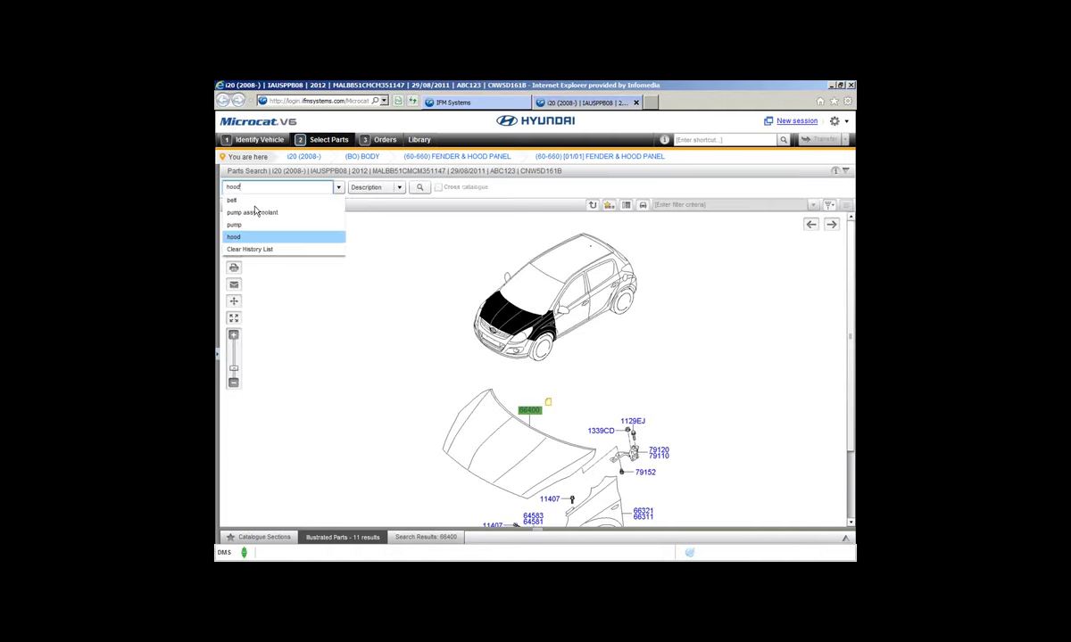
pyautogui.press('Return')
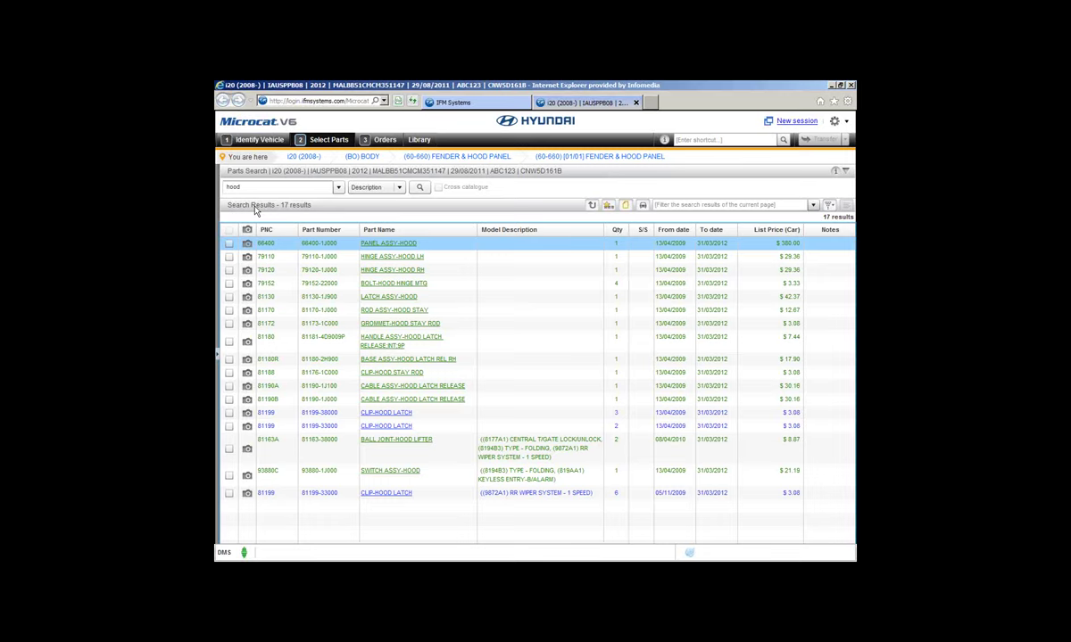
pyautogui.press('Down')
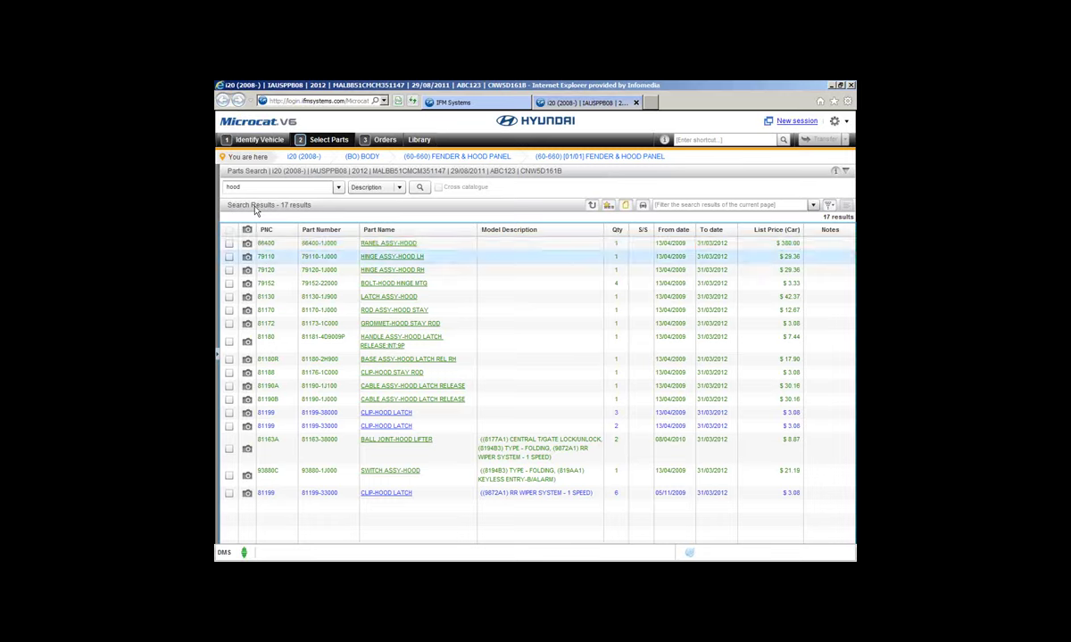
pyautogui.press('Down')
pyautogui.press('Down')
pyautogui.press('Down')
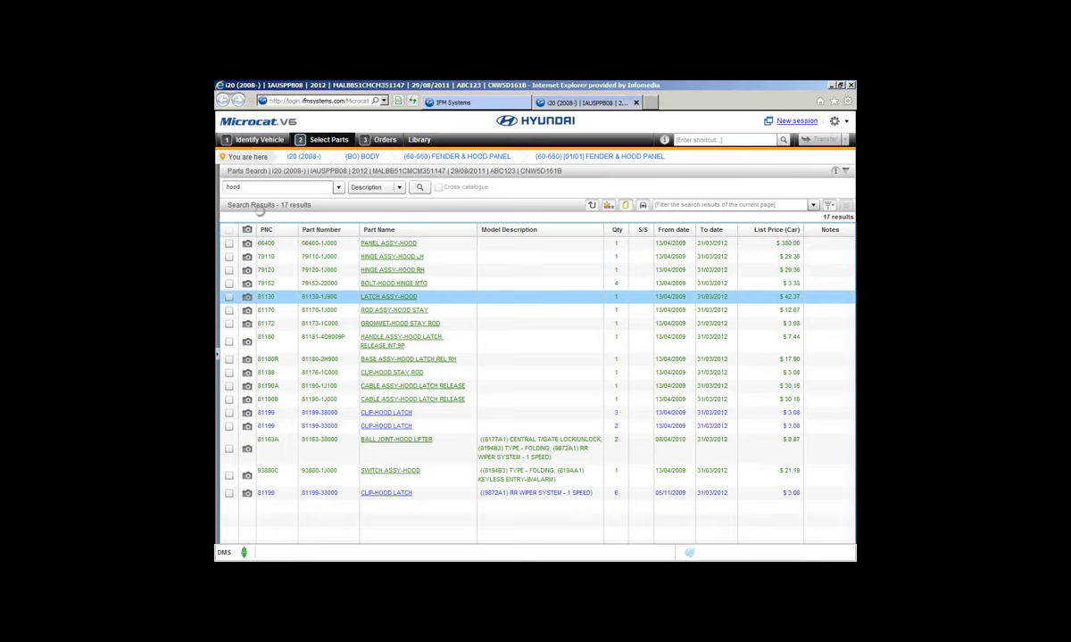
pyautogui.press('Return')
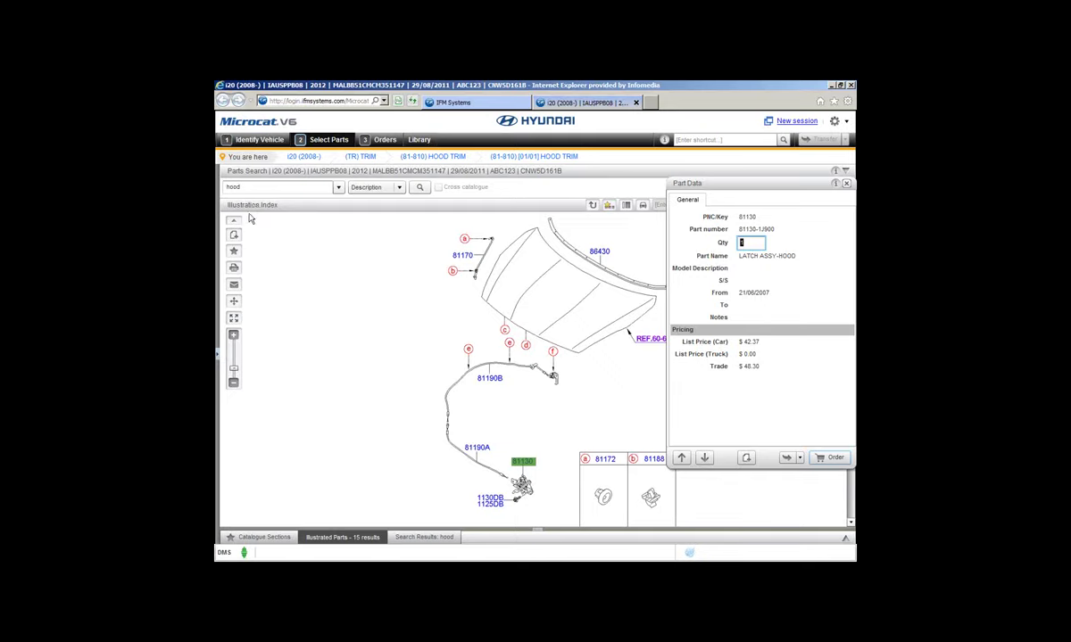
# - Look up PNC 66400 again to bring back the hood panel's part data
pyautogui.press('Return')
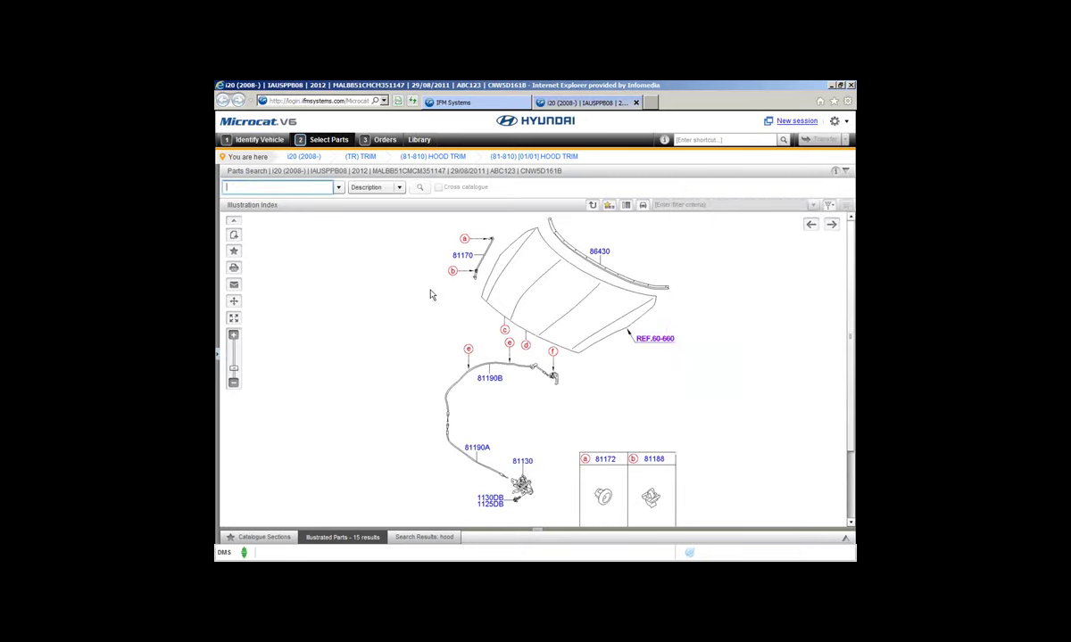
pyautogui.write('66400')
pyautogui.press('Tab')
pyautogui.hotkey('alt', 'Down')
pyautogui.press('Up')
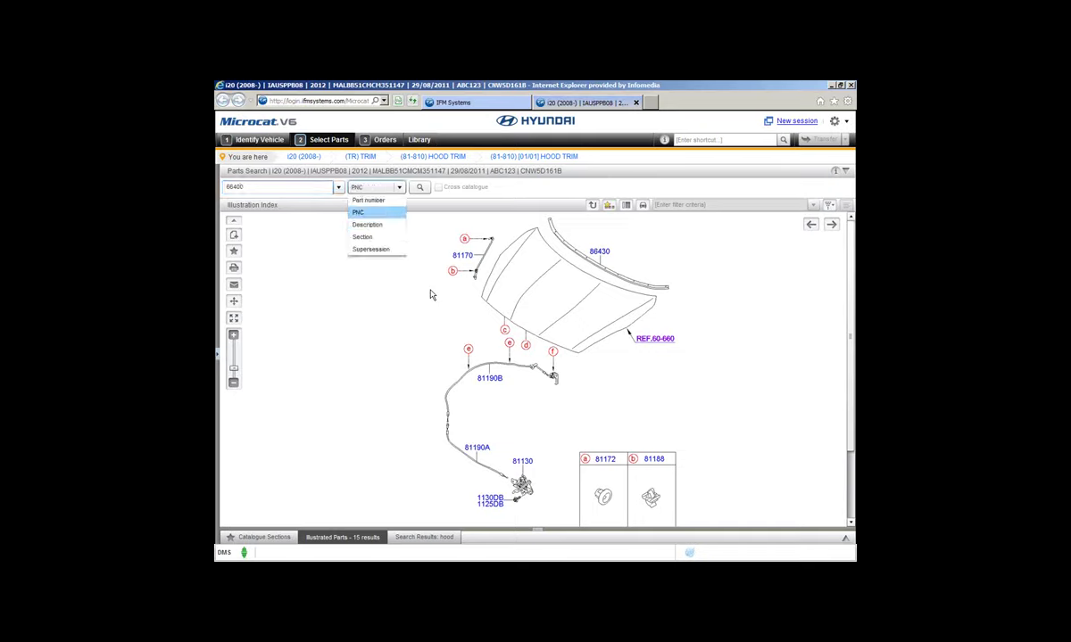
pyautogui.hotkey('shift', 'Tab')
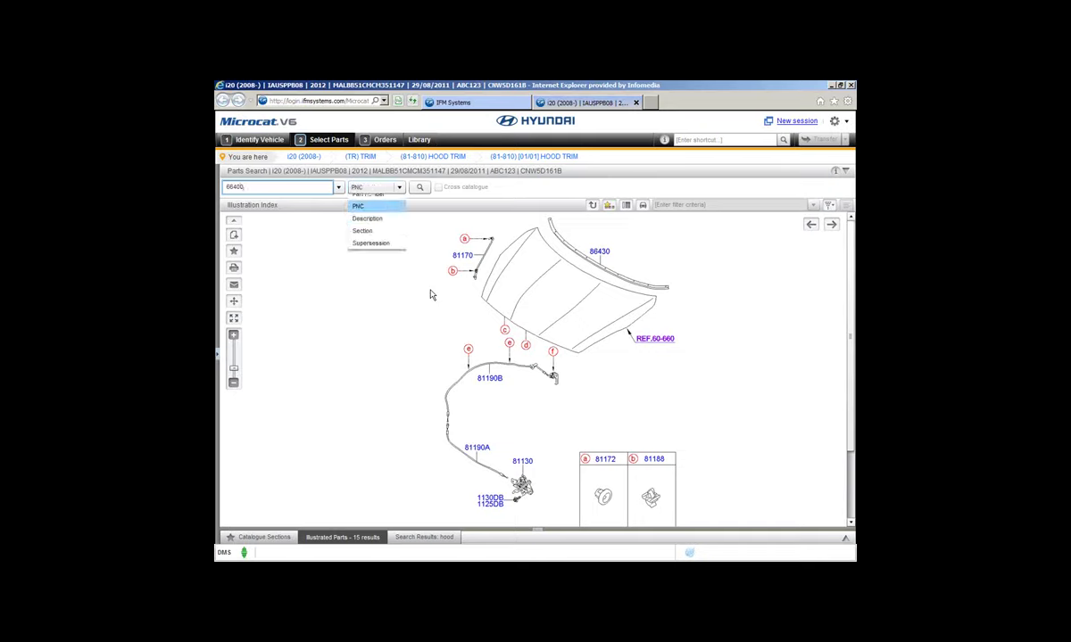
pyautogui.press('Return')
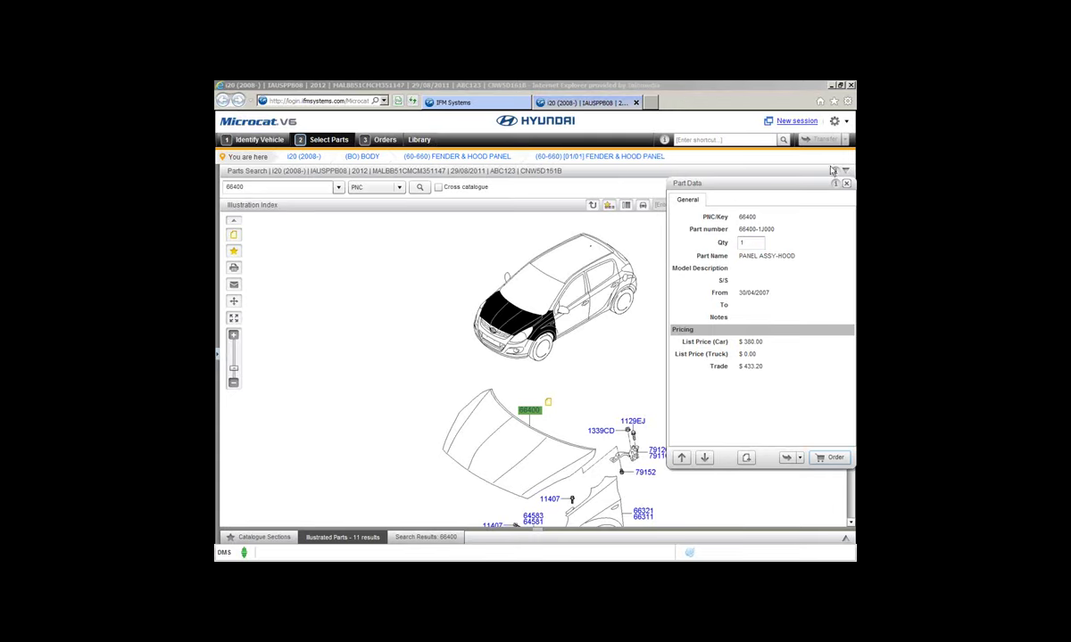
# - Reopen the 66400 hood panel details and order it at quantity 1
pyautogui.click(794, 177)
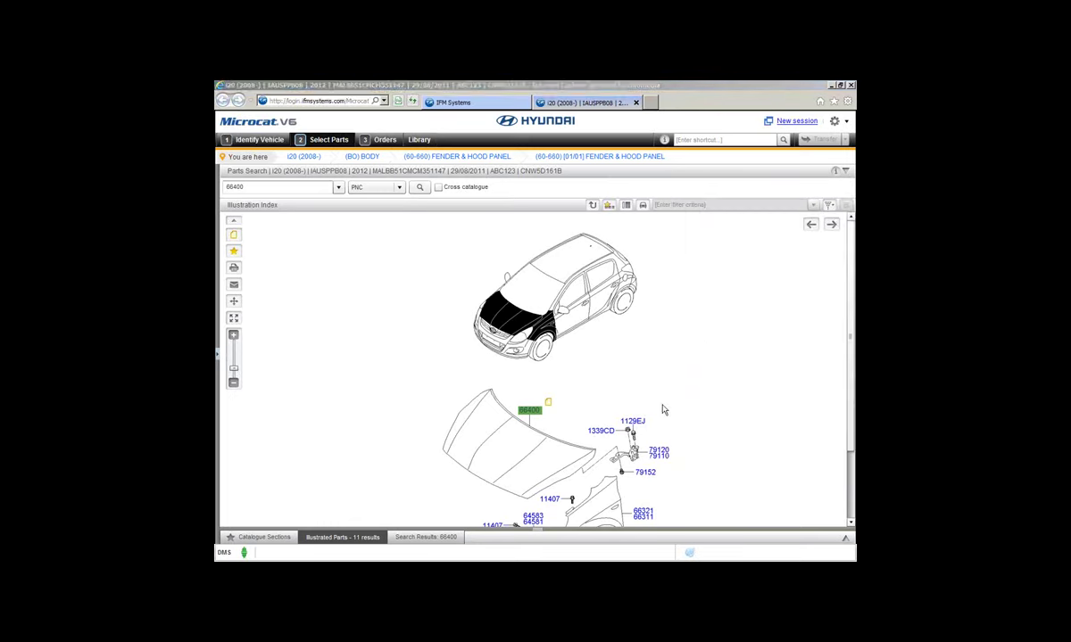
pyautogui.click(528, 414)
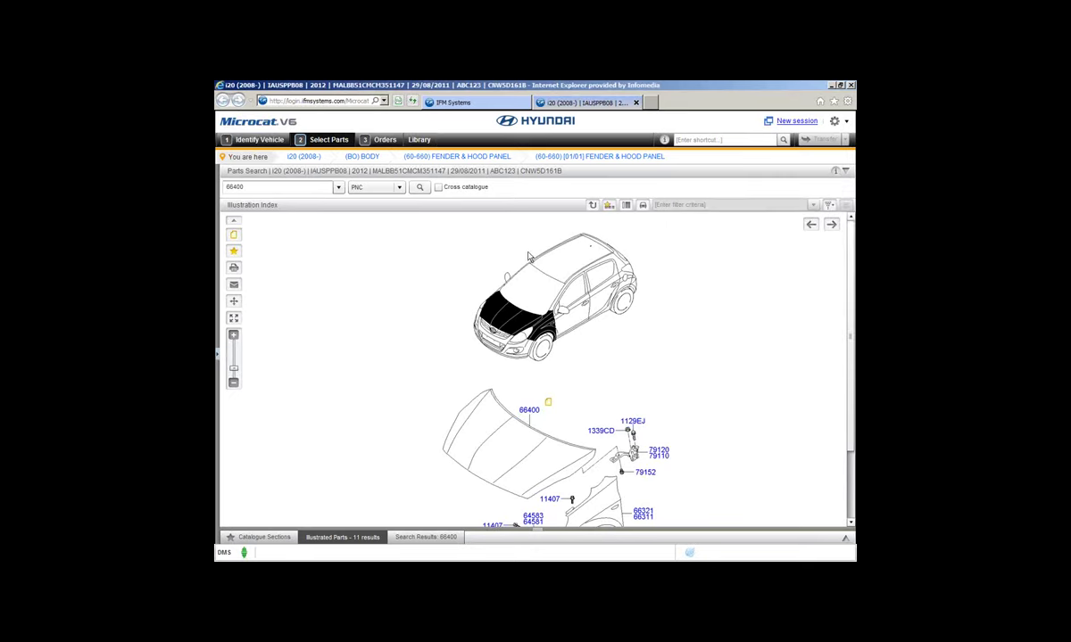
pyautogui.click(529, 411)
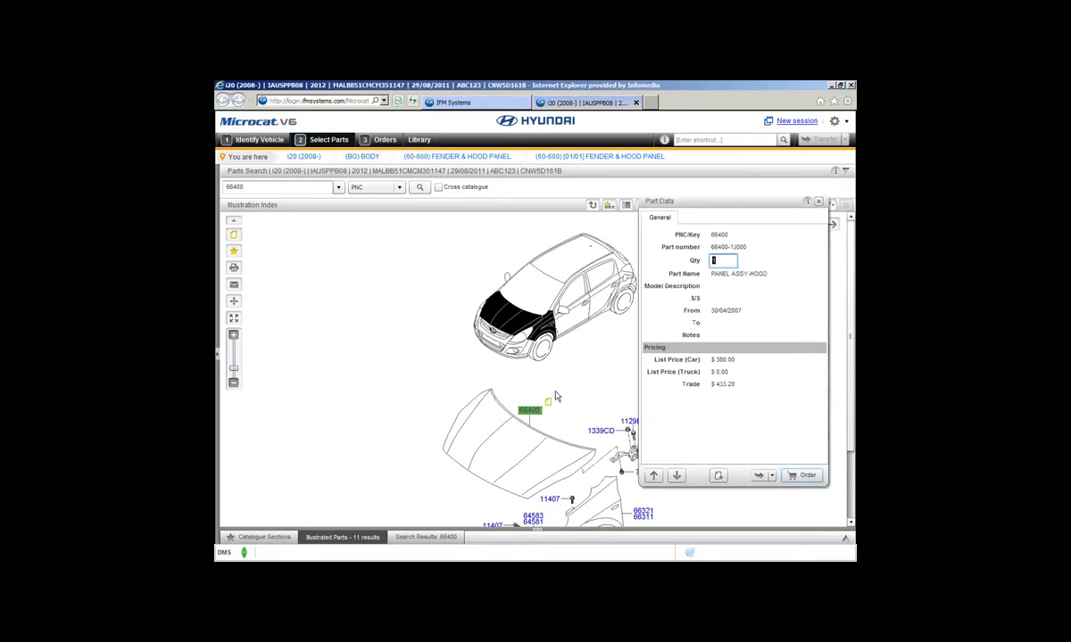
pyautogui.moveTo(620, 197); pyautogui.dragTo(430, 190)
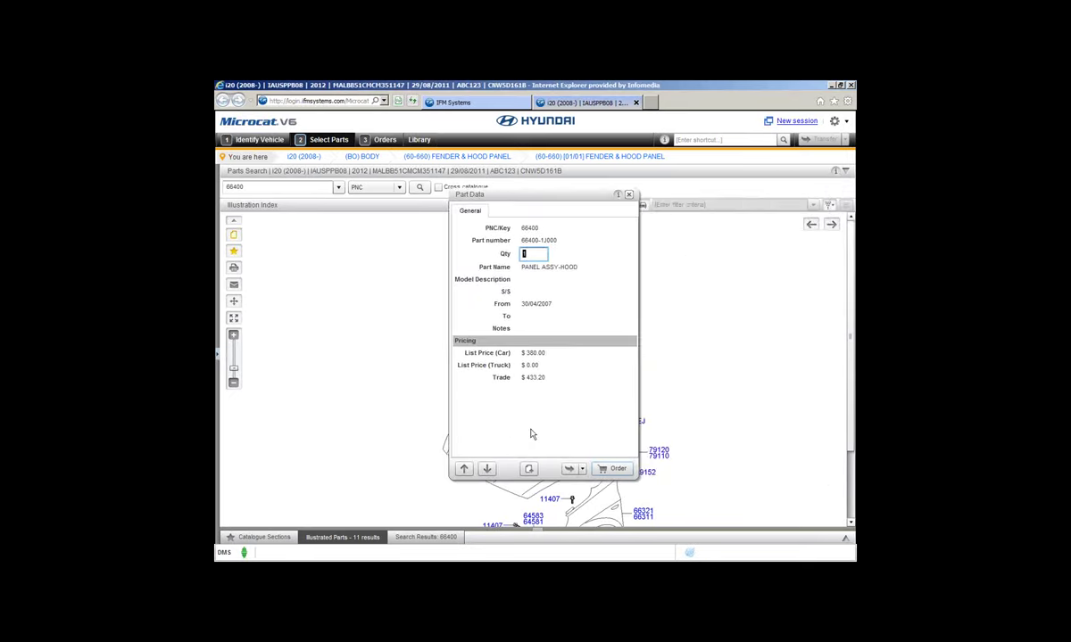
pyautogui.click(604, 469)
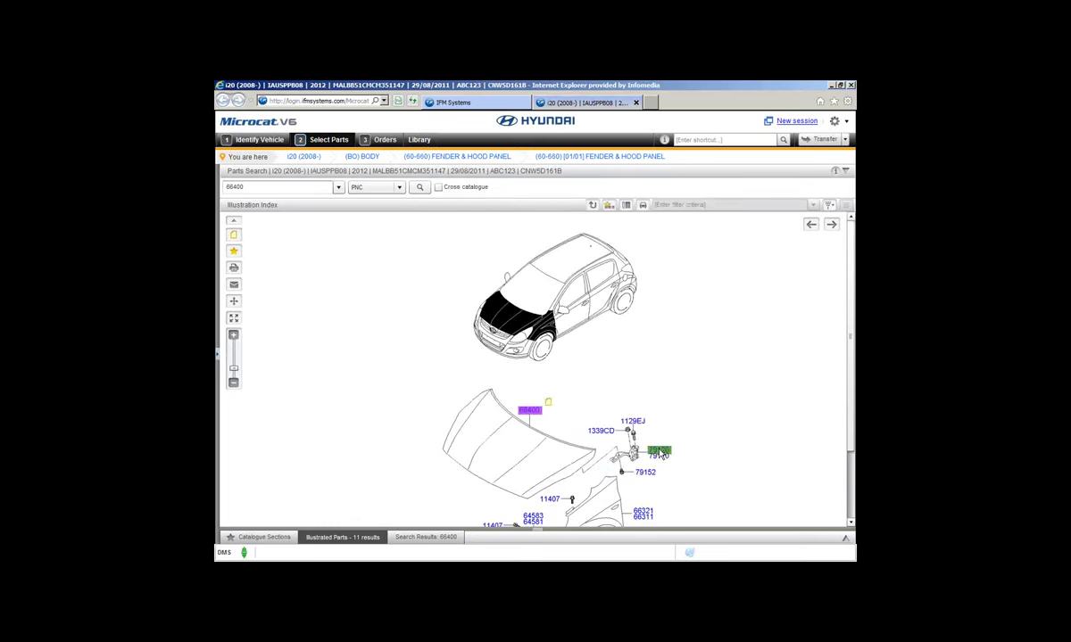
# - Order hinge 79120 plus the box-selected fender and fastener parts, confirming the Order Part dialog
pyautogui.click(659, 453)
pyautogui.scroll(-3, 662, 380)
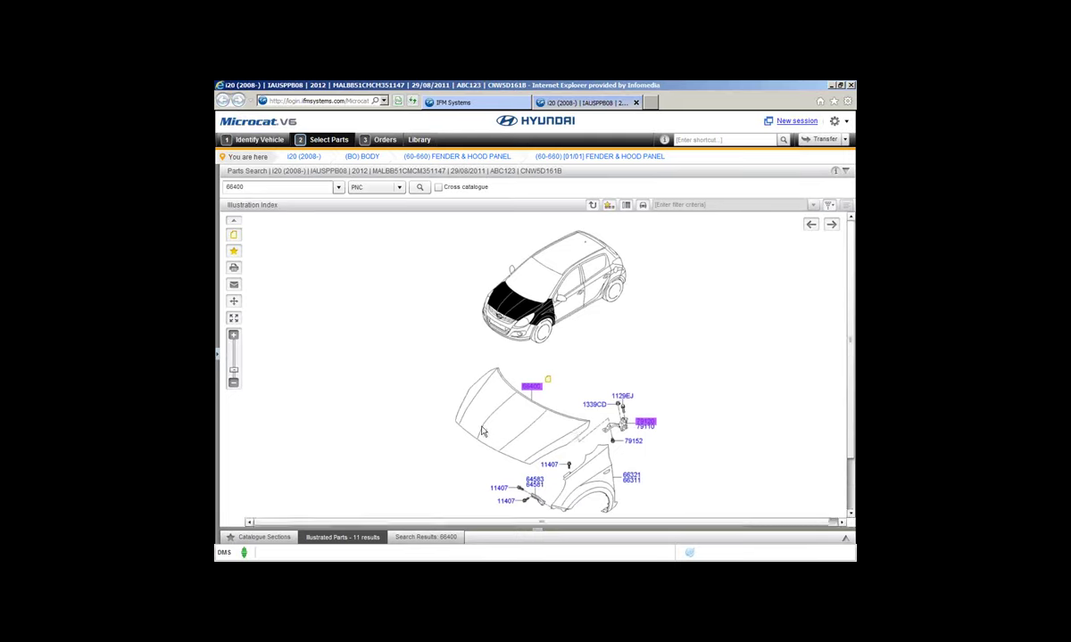
pyautogui.moveTo(481, 432); pyautogui.dragTo(634, 441)
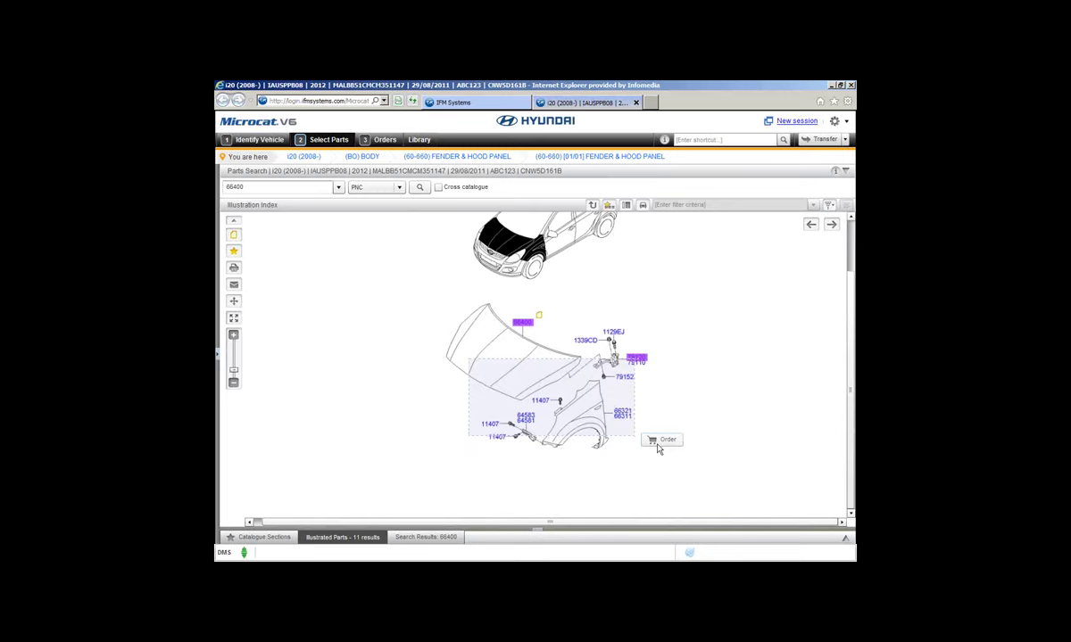
pyautogui.click(663, 443)
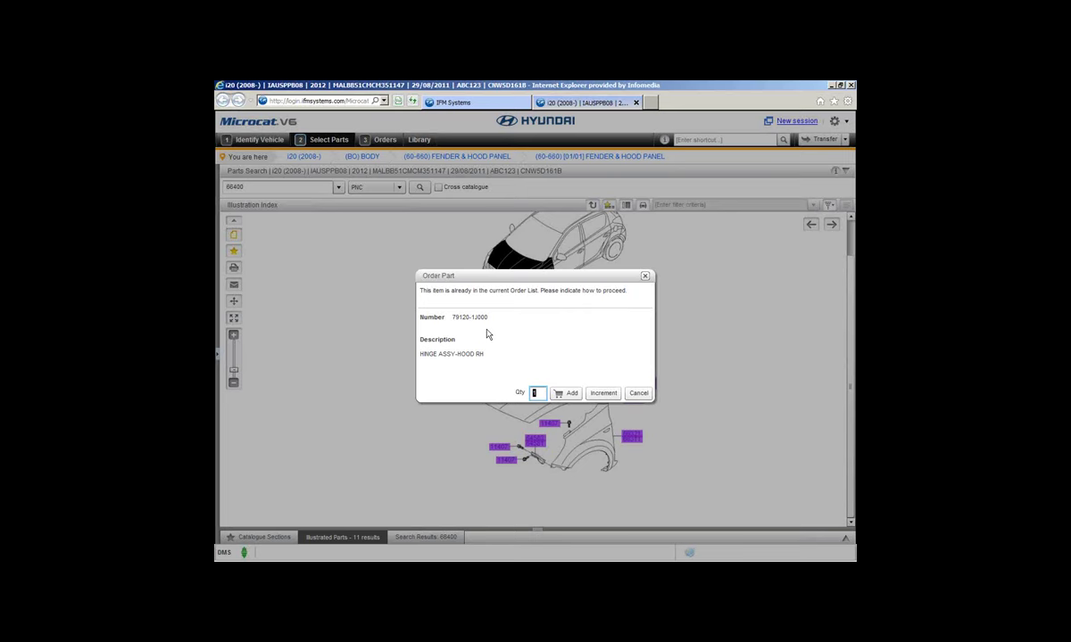
pyautogui.click(604, 392)
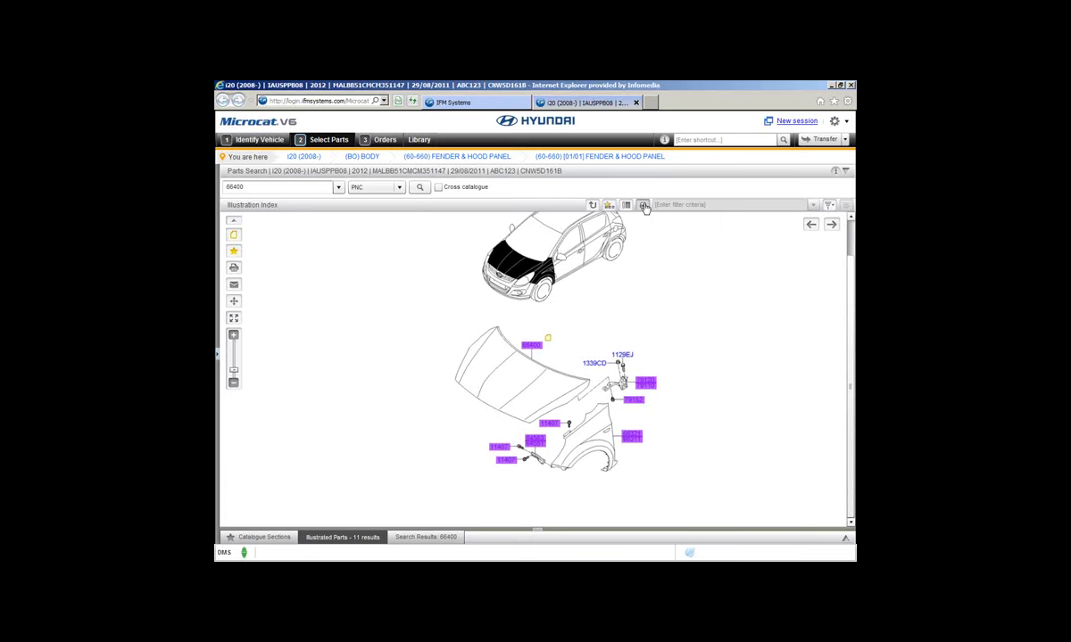
pyautogui.click(644, 206)
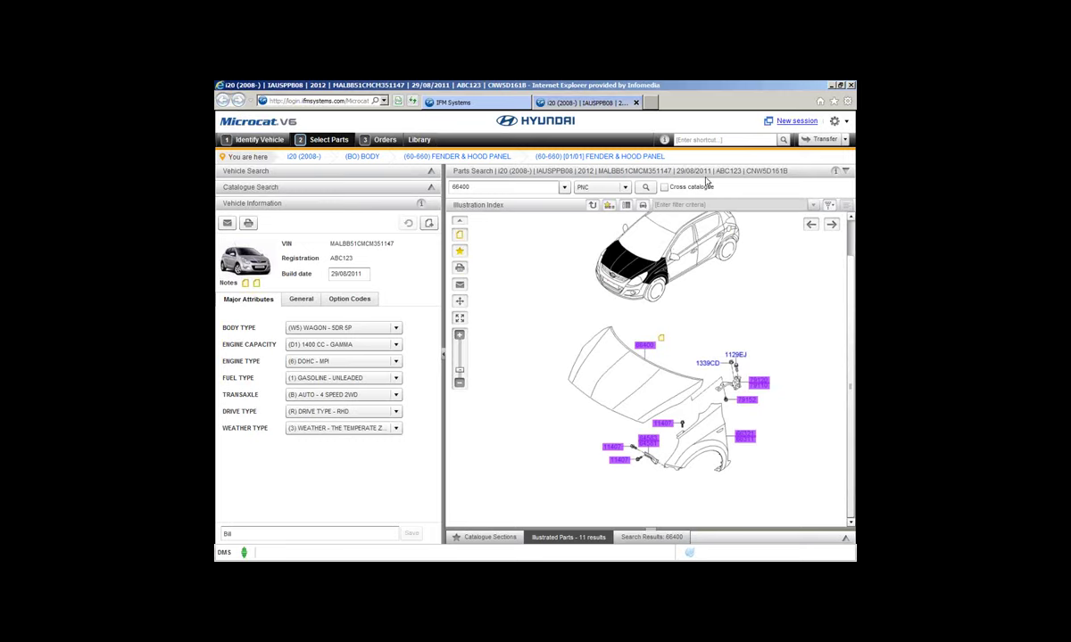
pyautogui.click(302, 301)
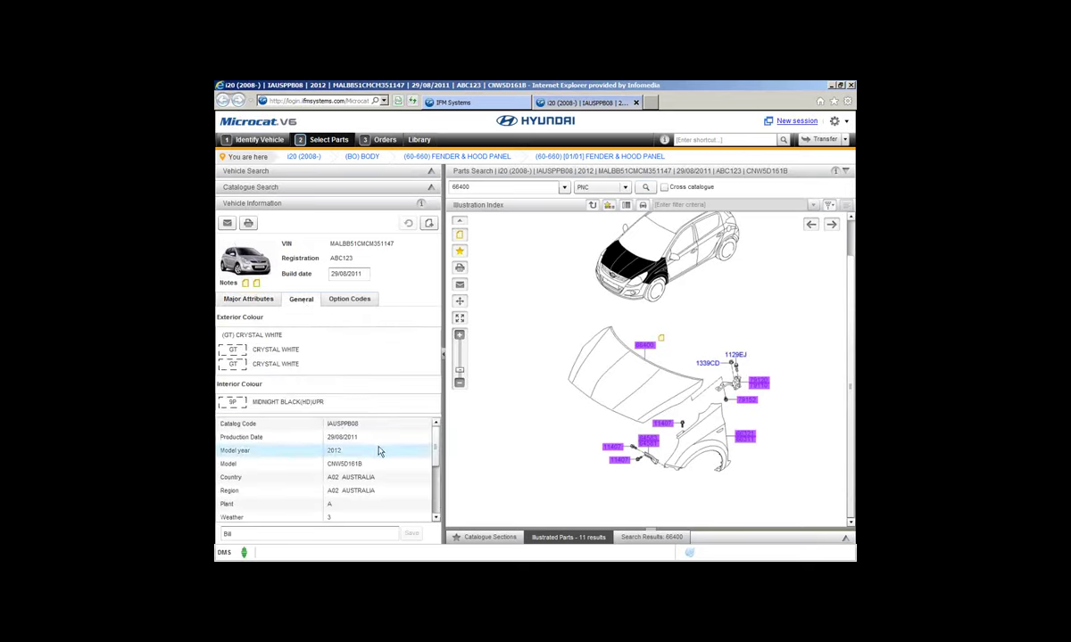
pyautogui.scroll(-2, 410, 446)
pyautogui.moveTo(435, 479); pyautogui.dragTo(435, 504)
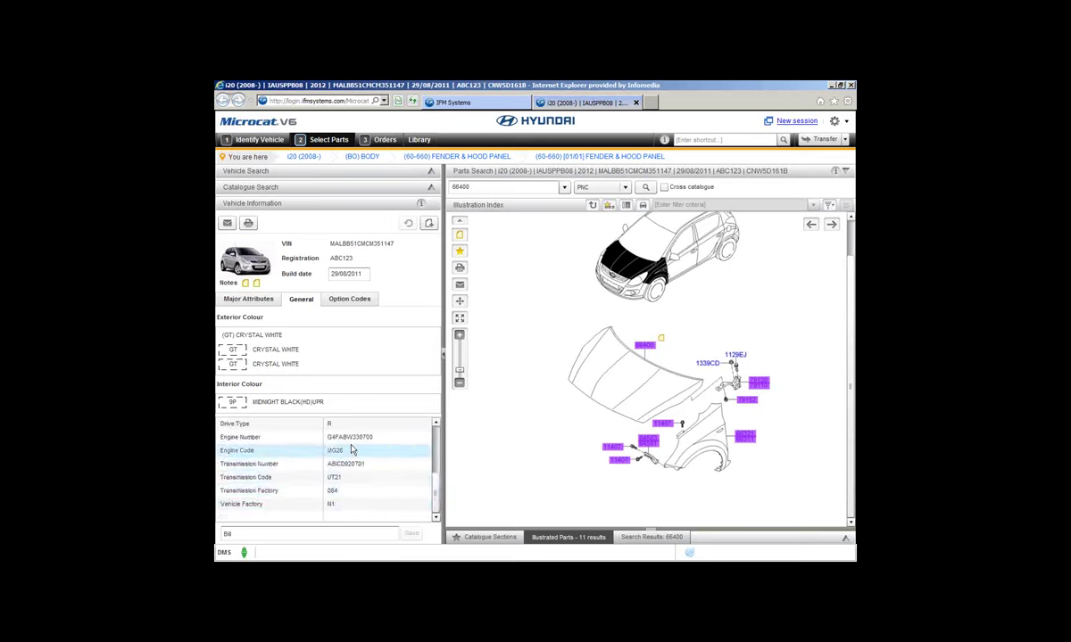
pyautogui.scroll(3, 414, 451)
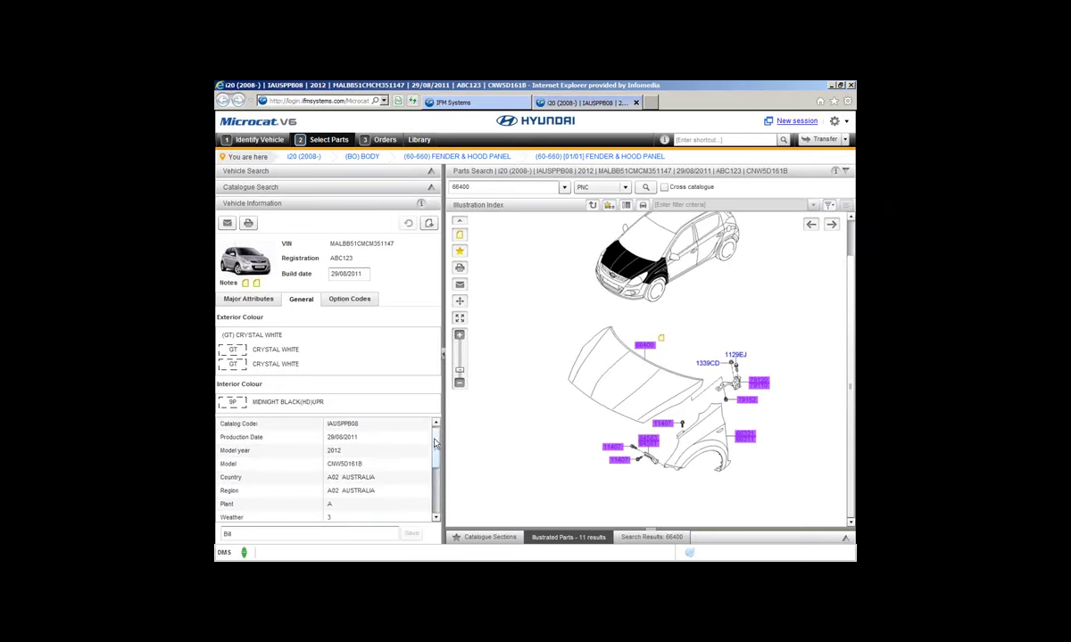
pyautogui.click(350, 299)
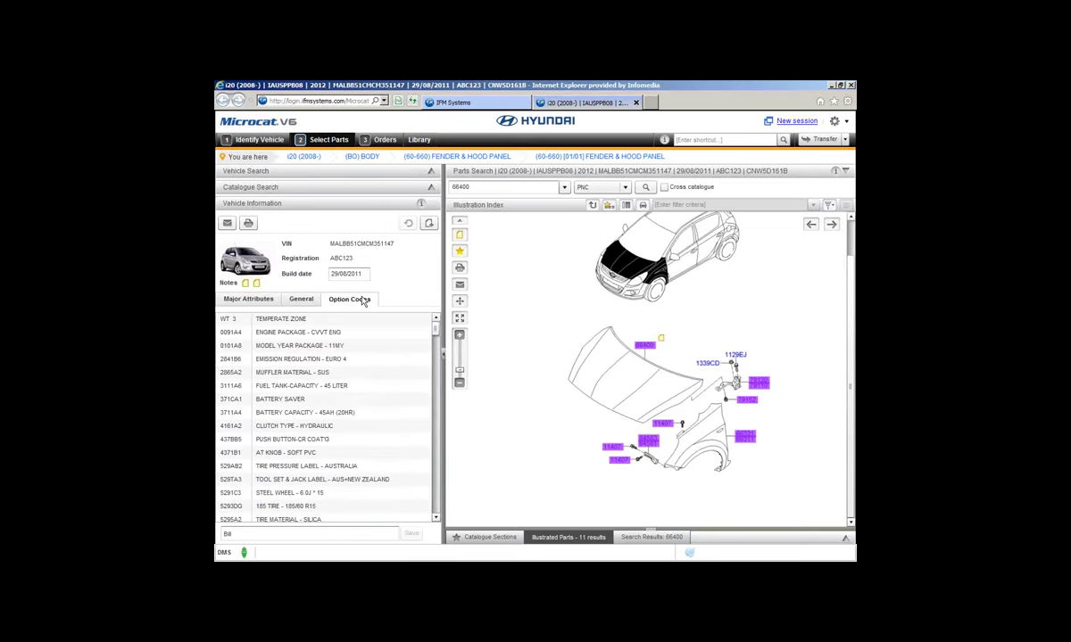
pyautogui.scroll(-3, 437, 344)
pyautogui.moveTo(437, 344); pyautogui.dragTo(437, 398)
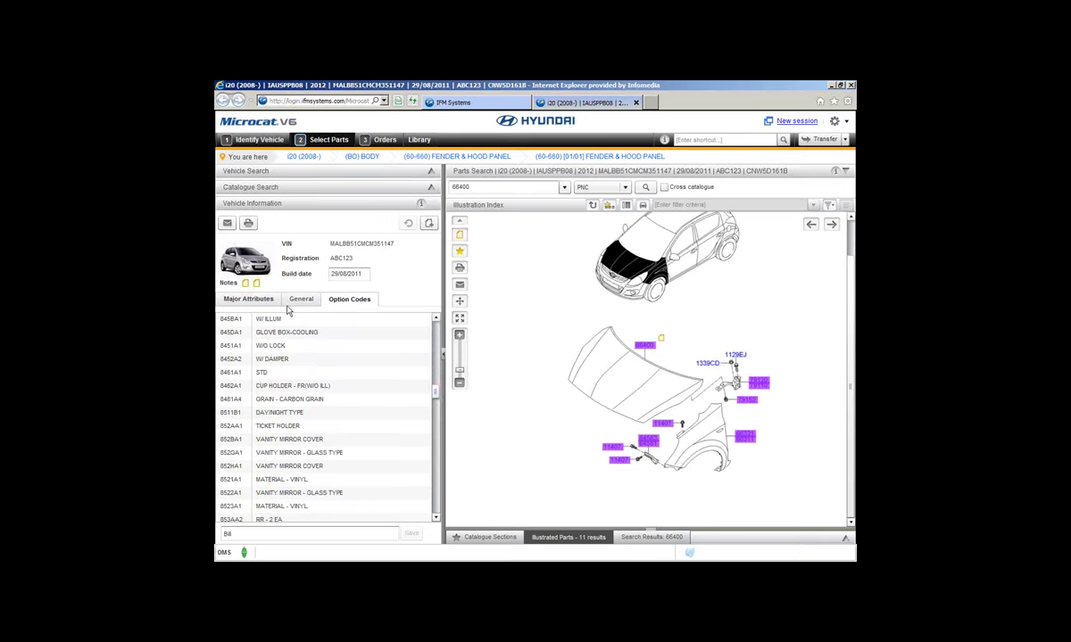
pyautogui.click(249, 304)
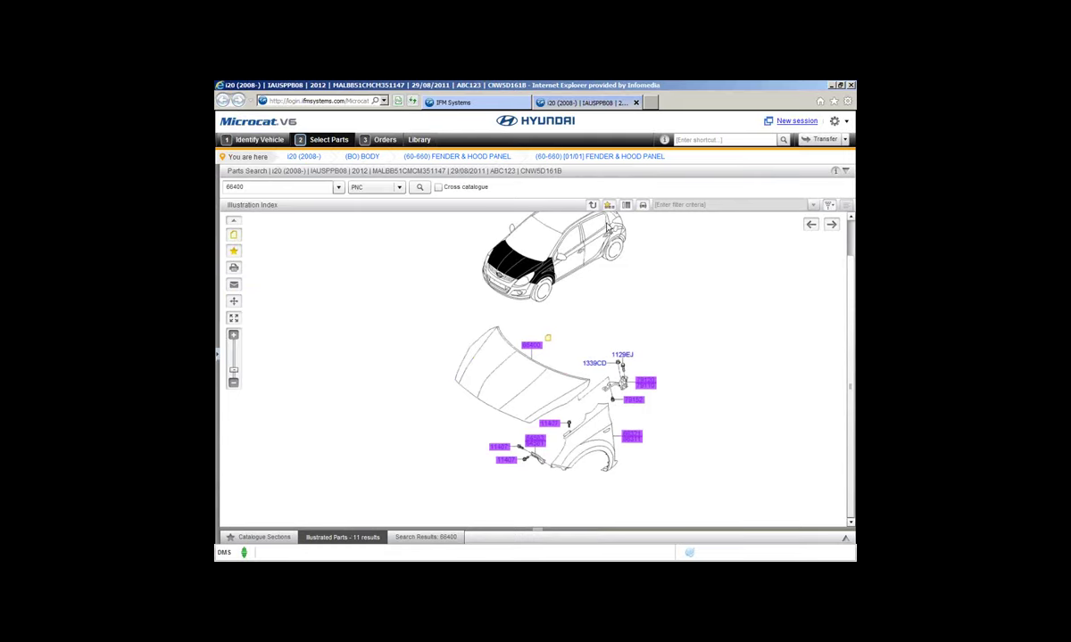
pyautogui.click(609, 207)
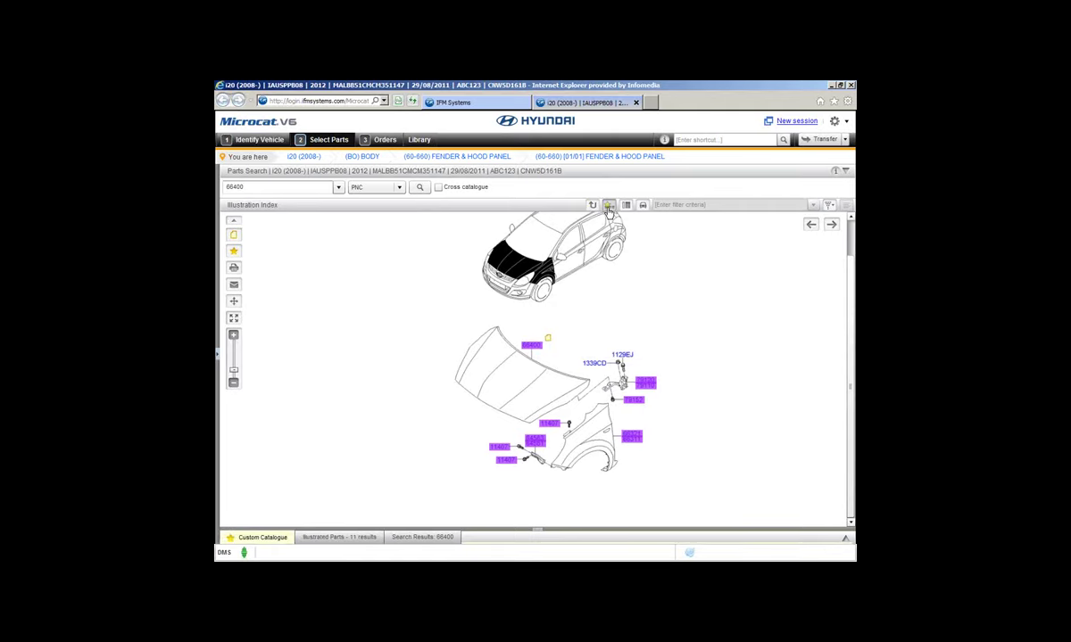
pyautogui.click(266, 533)
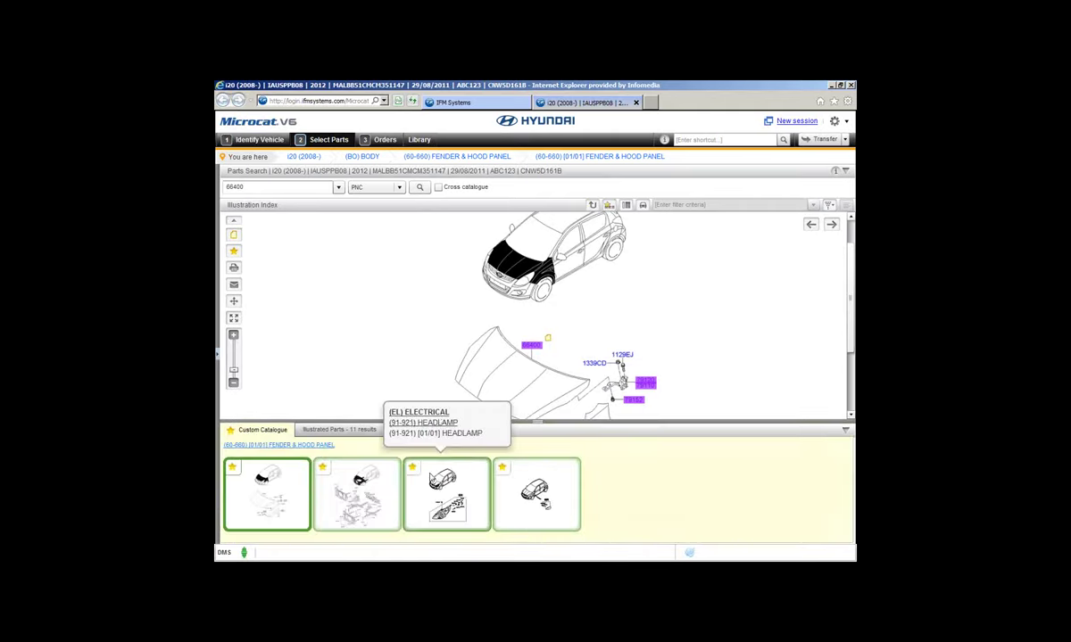
pyautogui.click(262, 431)
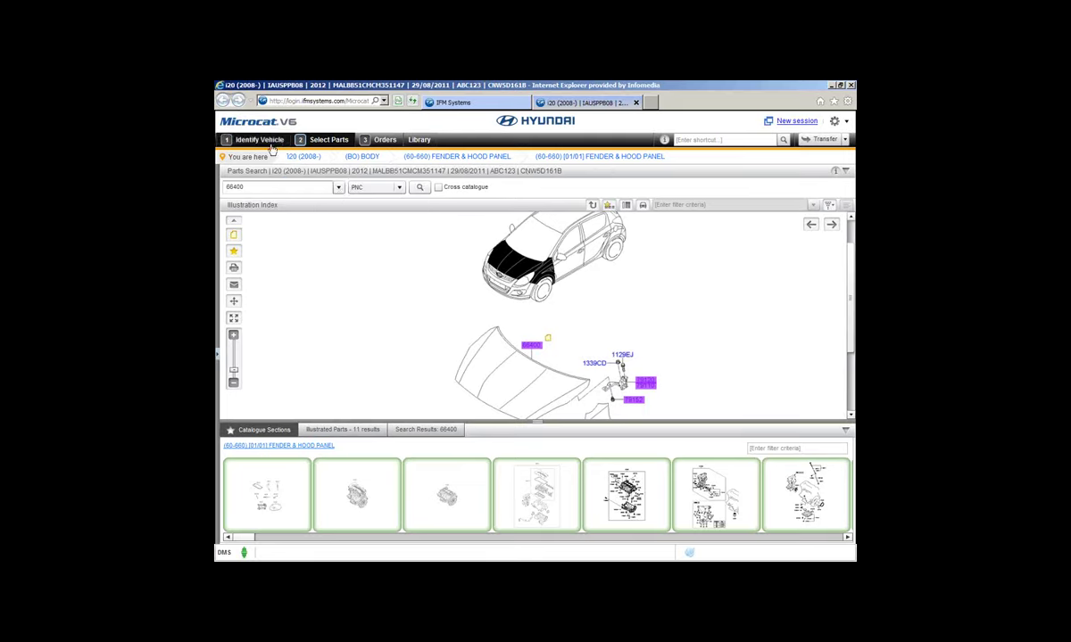
pyautogui.click(508, 426)
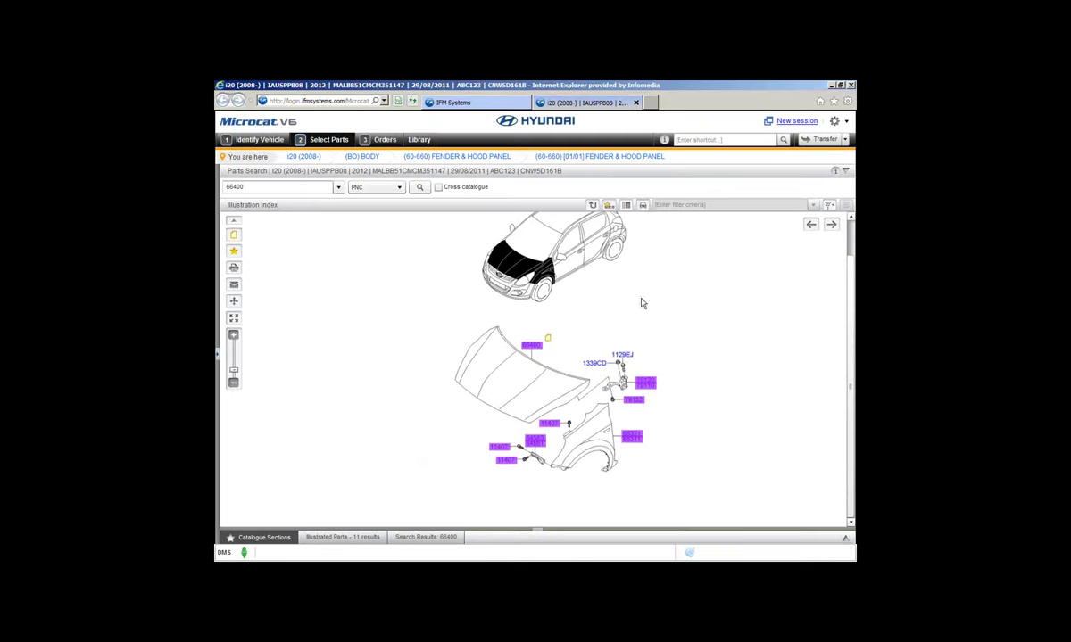
# - Remove BOLT-FLANGE from the order and set the LH fender bracket quantity to 2
pyautogui.click(378, 144)
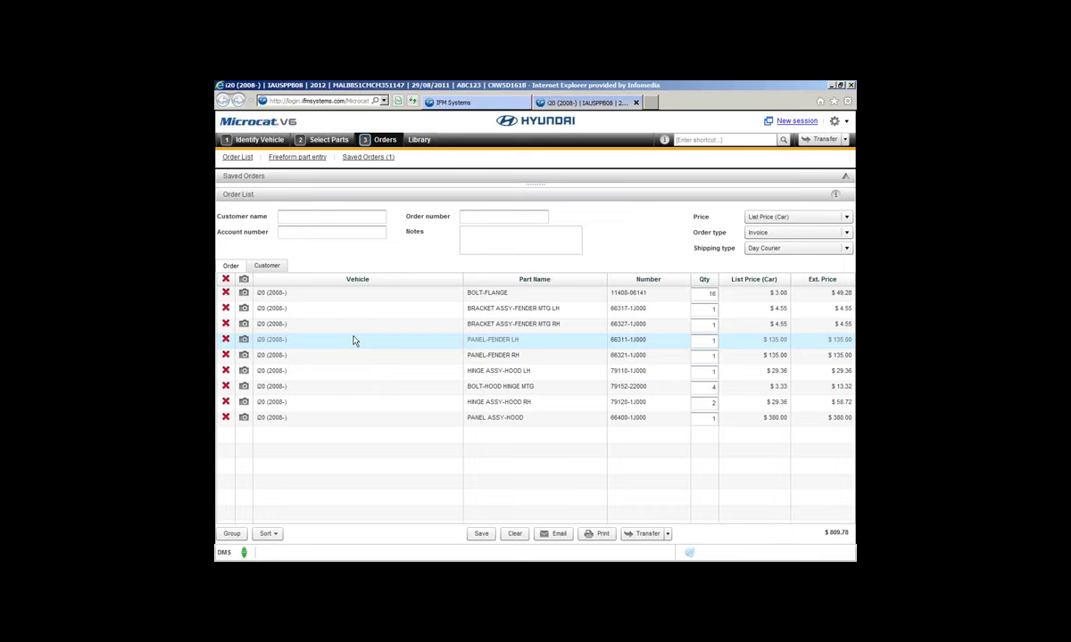
pyautogui.click(226, 293)
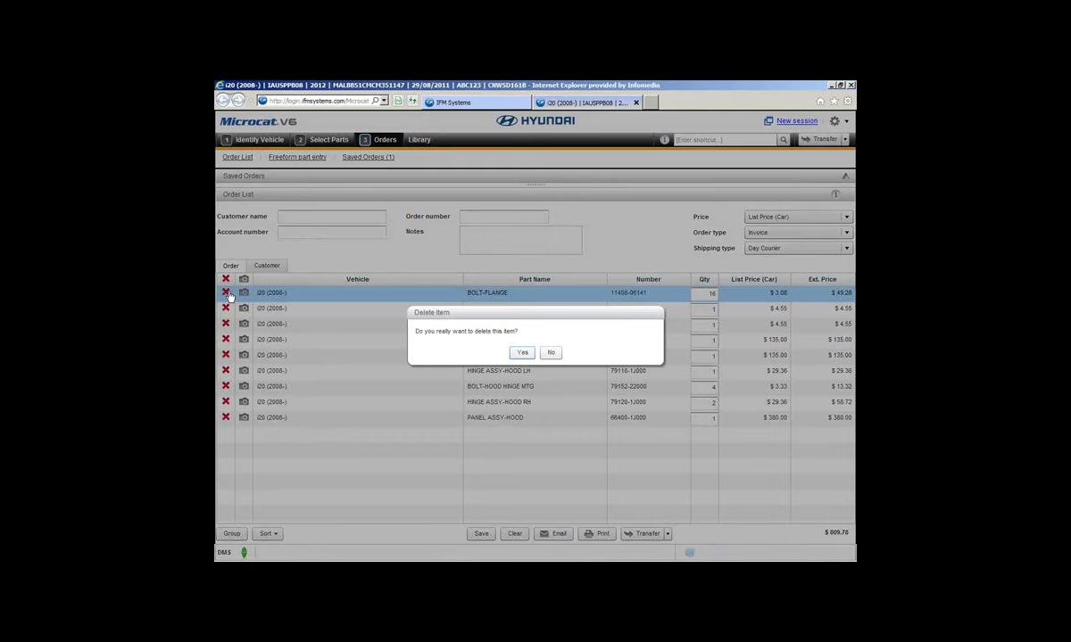
pyautogui.click(521, 353)
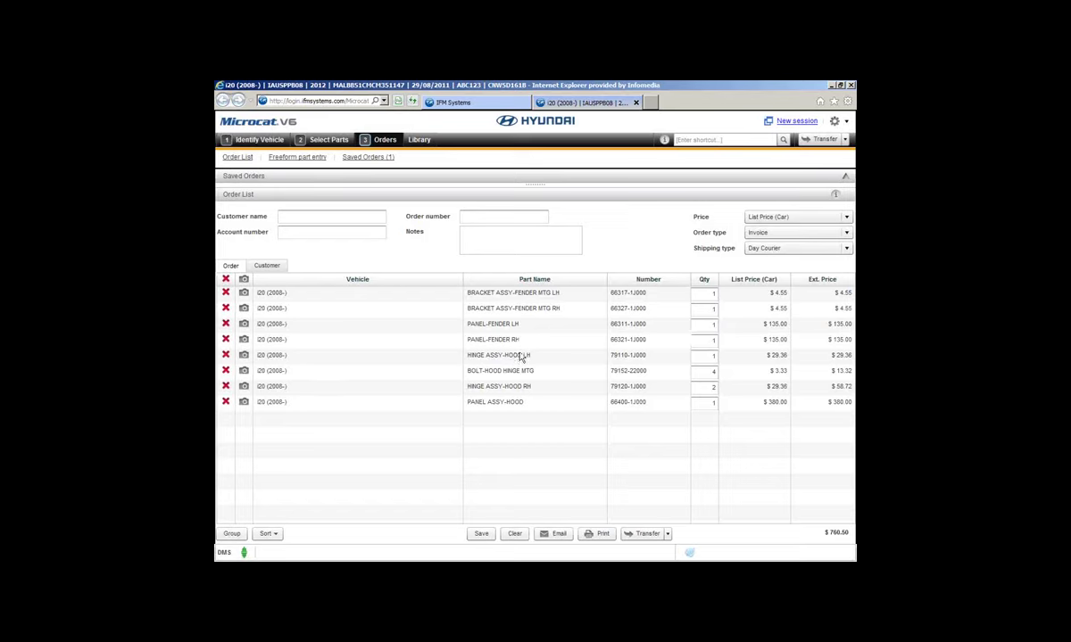
pyautogui.click(716, 295)
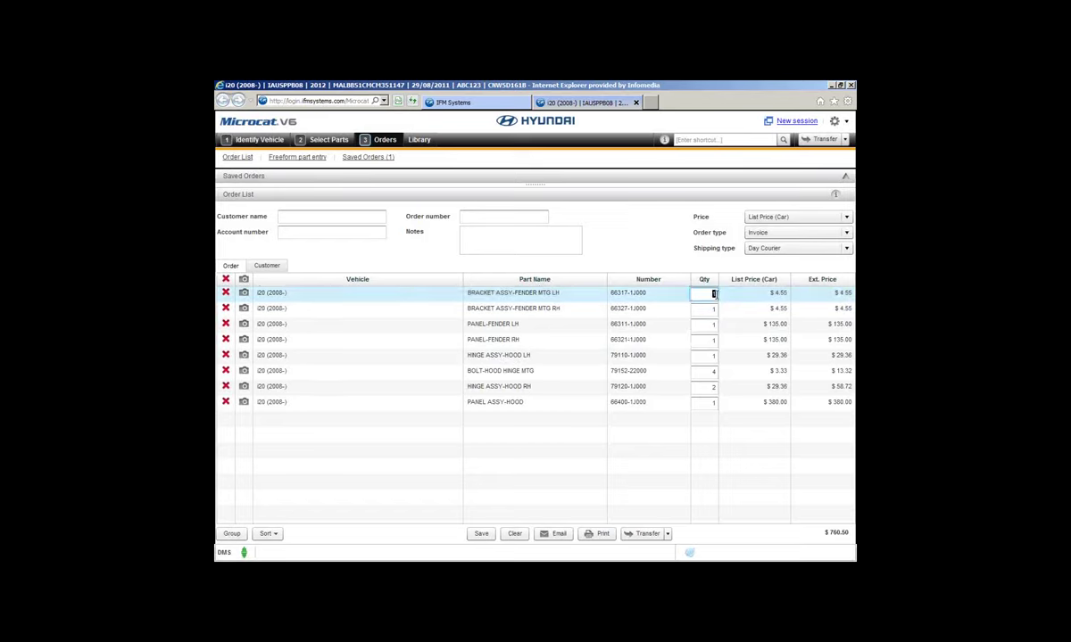
pyautogui.write('2')
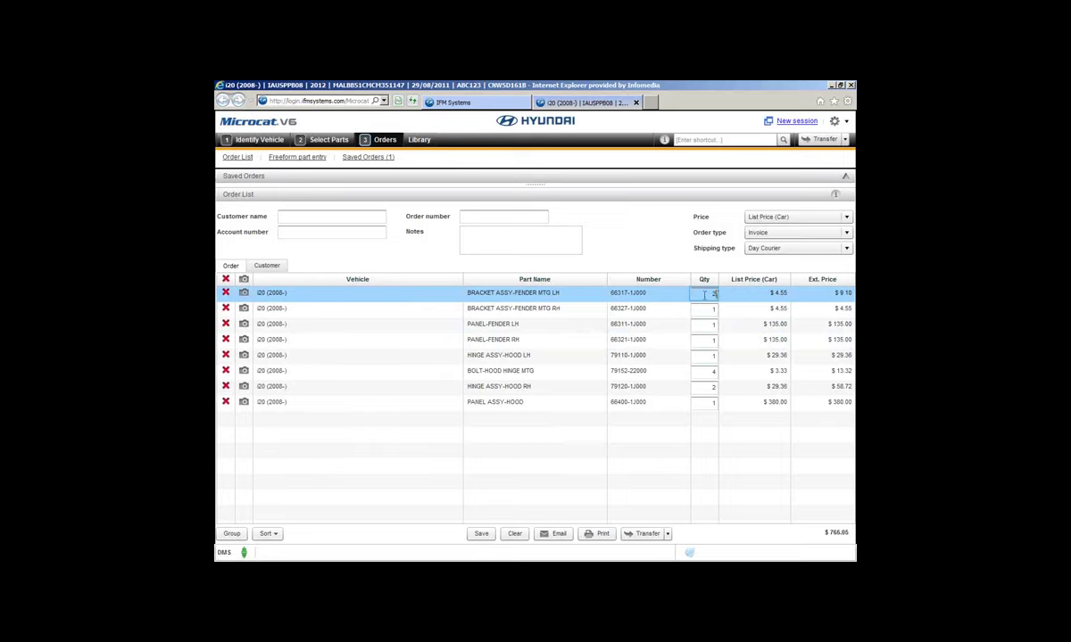
# - Fill in the customer's name and the order number on the order
pyautogui.click(299, 217)
pyautogui.write('Perry')
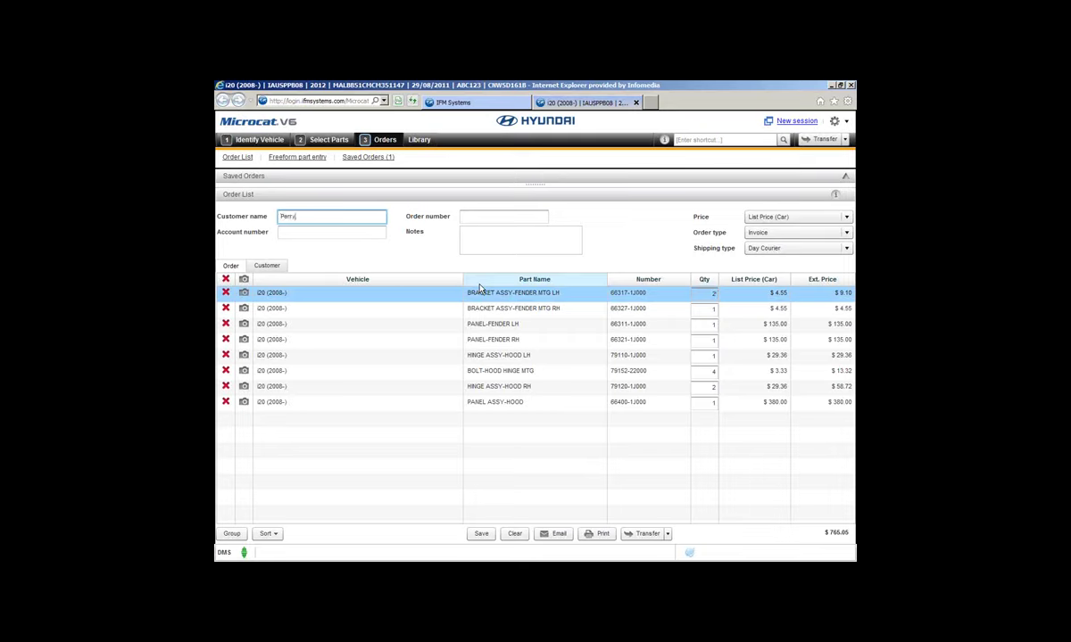
pyautogui.press('Tab')
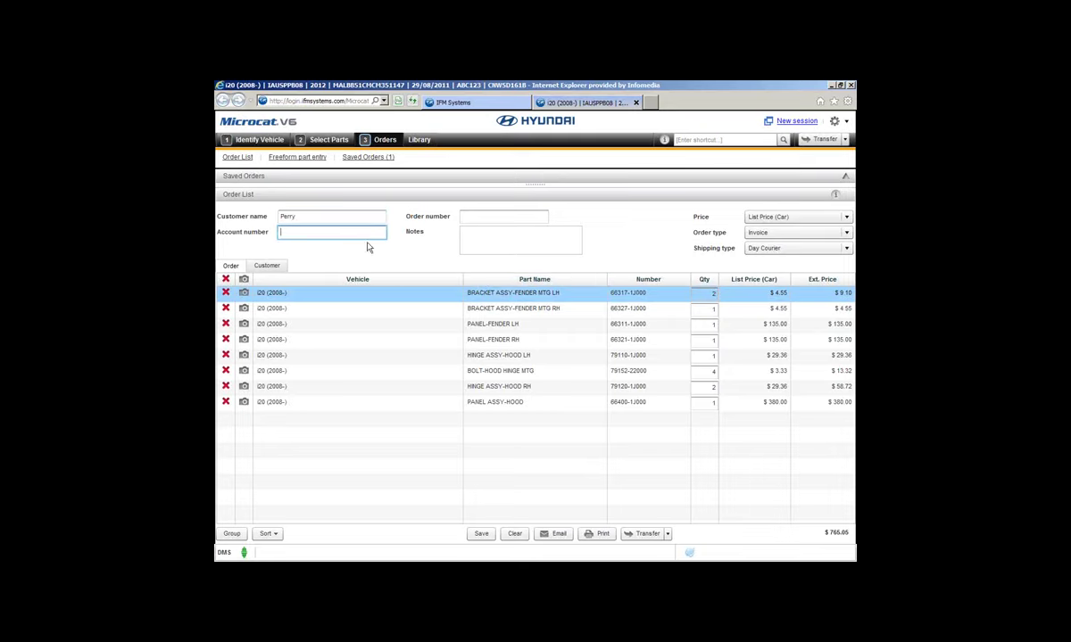
pyautogui.click(464, 216)
pyautogui.write('88')
pyautogui.click(483, 243)
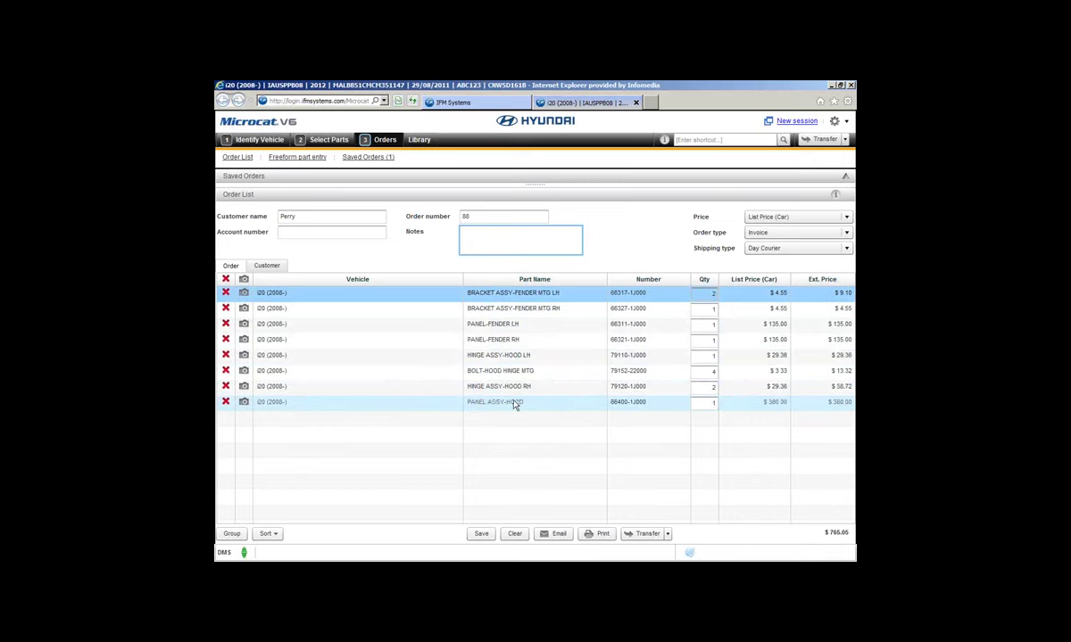
# - Drag PANEL ASSY-HOOD to the top so it is the first order line
pyautogui.click(545, 295)
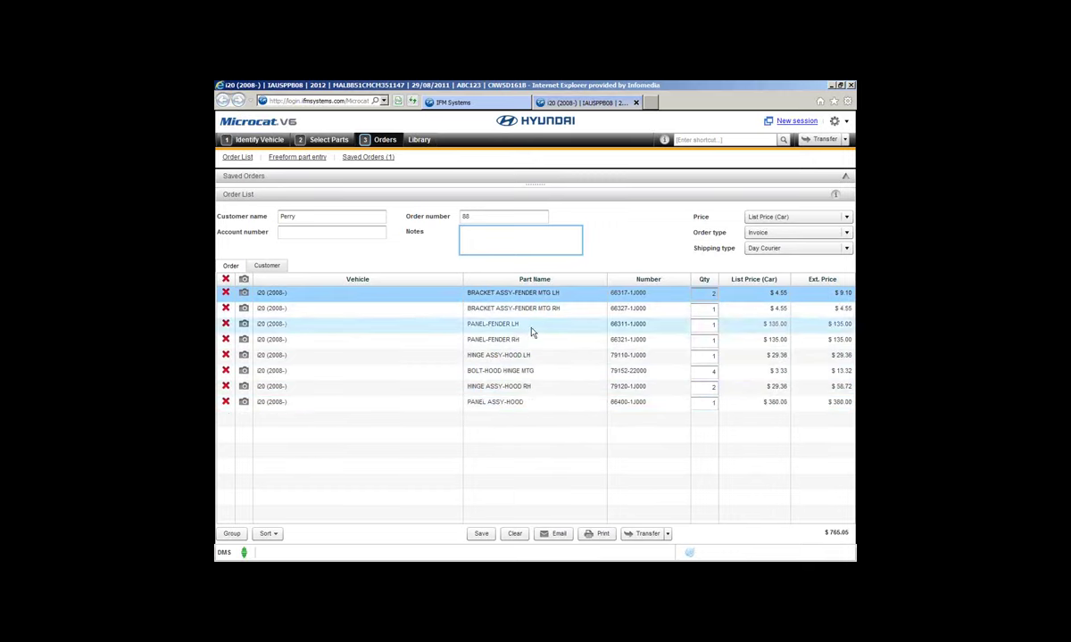
pyautogui.click(529, 406)
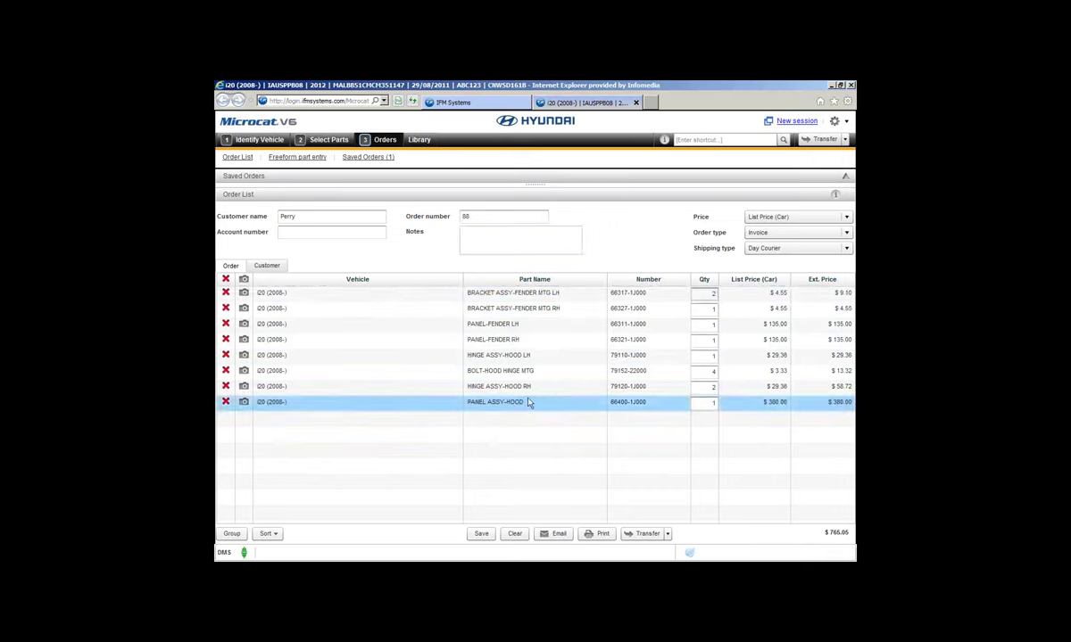
pyautogui.moveTo(529, 404); pyautogui.dragTo(532, 303)
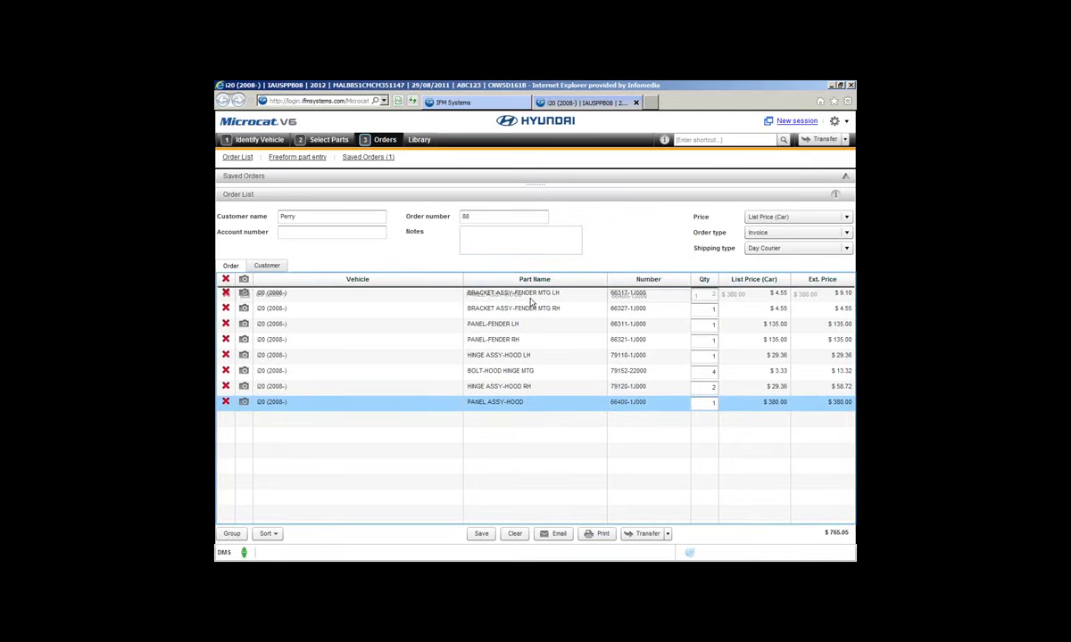
pyautogui.moveTo(530, 305); pyautogui.dragTo(530, 297)
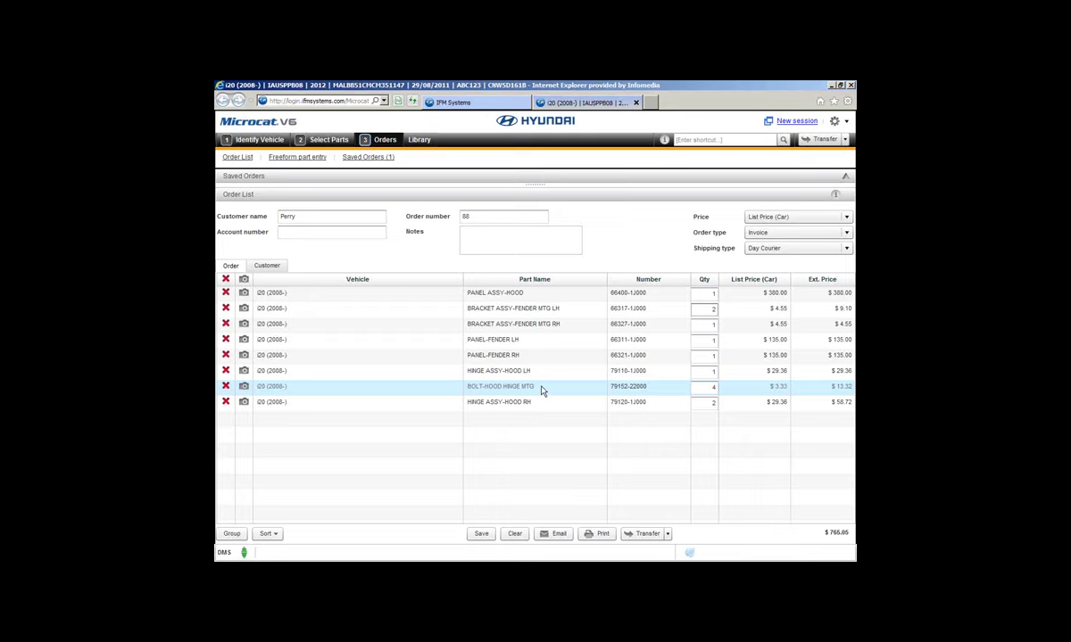
# - Save the order, then reload it from the Saved Orders list
pyautogui.click(481, 534)
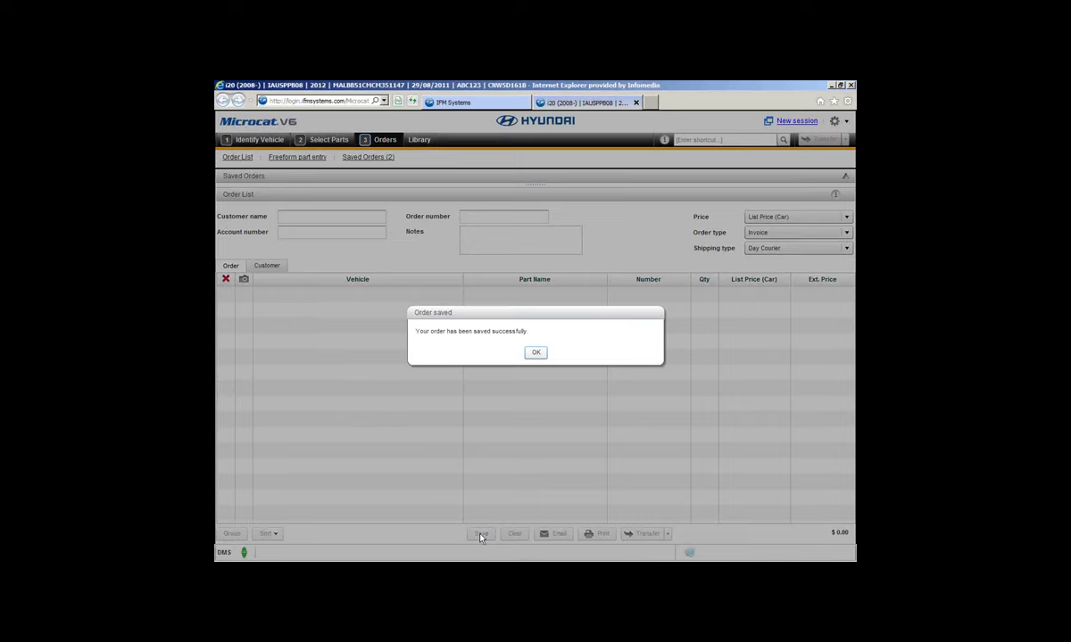
pyautogui.click(535, 353)
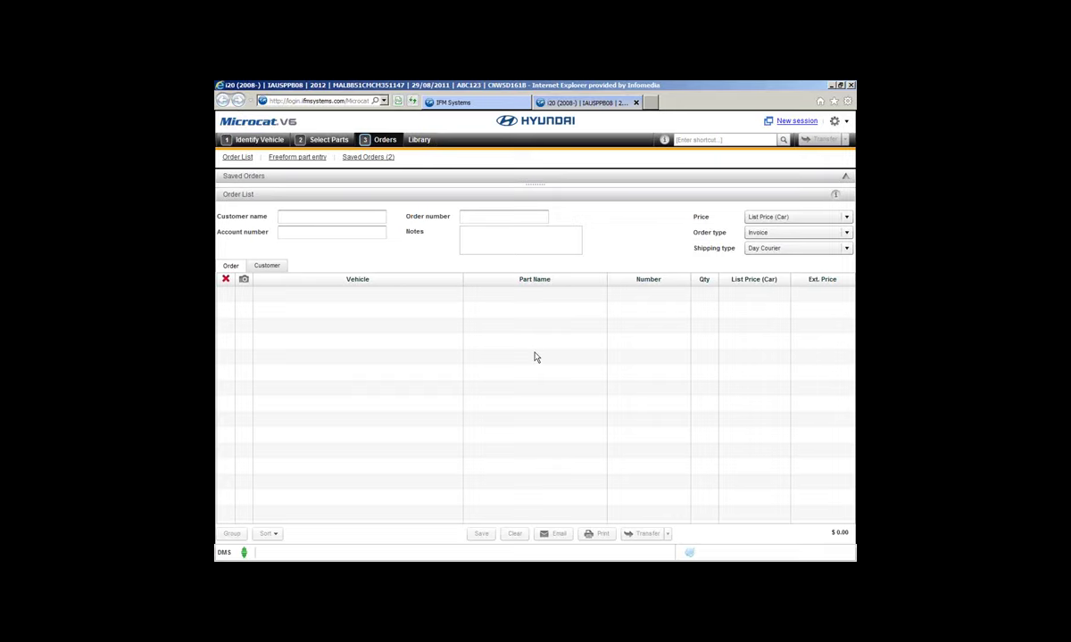
pyautogui.click(373, 161)
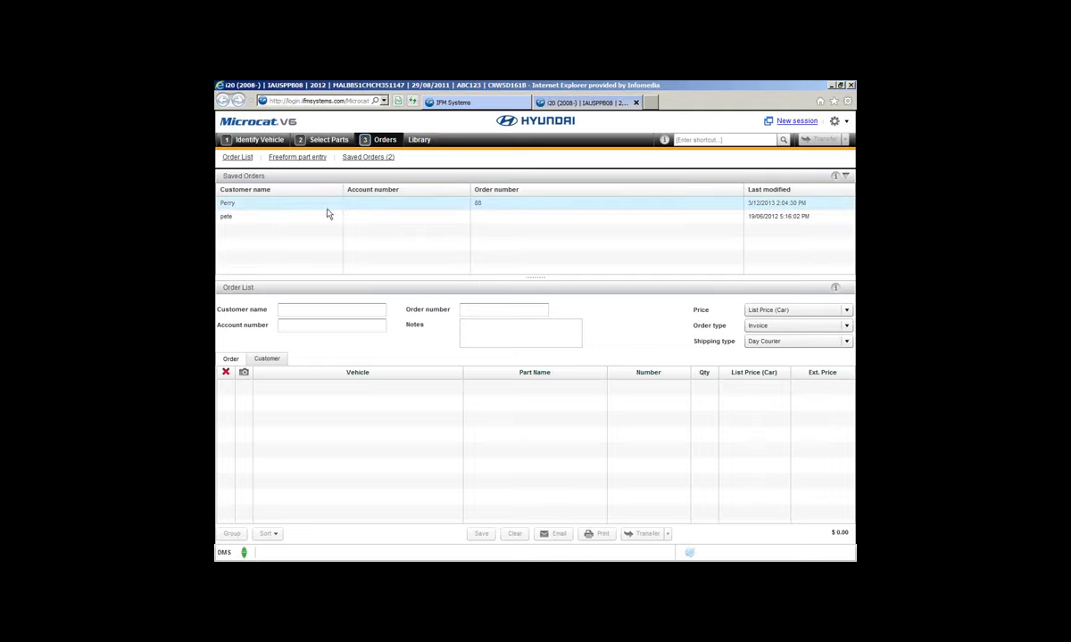
pyautogui.doubleClick(394, 207)
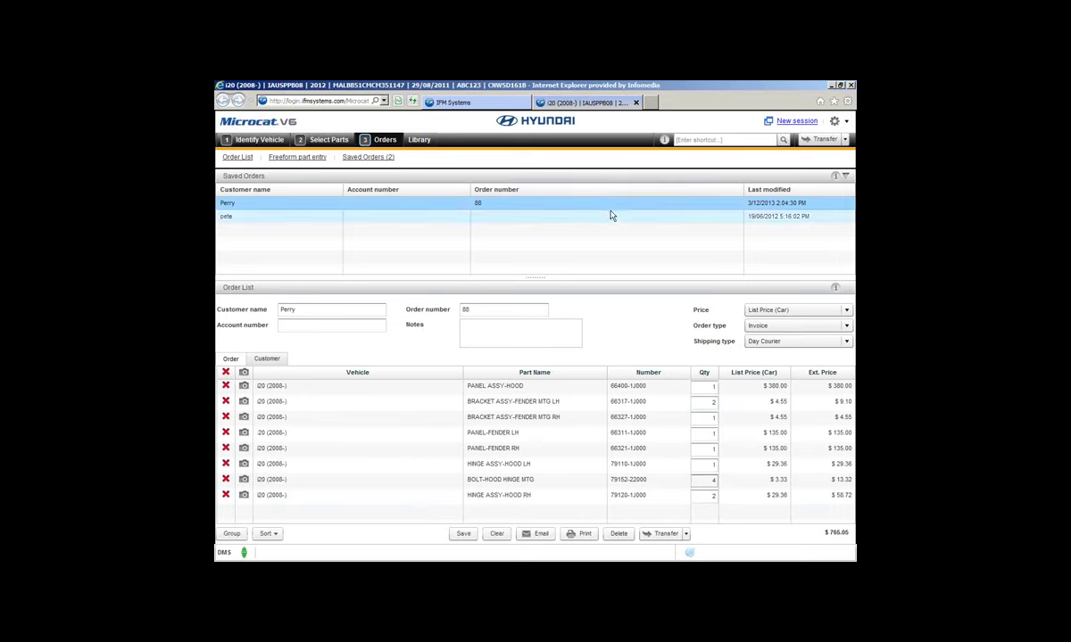
# - Try a DMS transfer without launching it, then cancel an accidental whole-order deletion
pyautogui.click(848, 177)
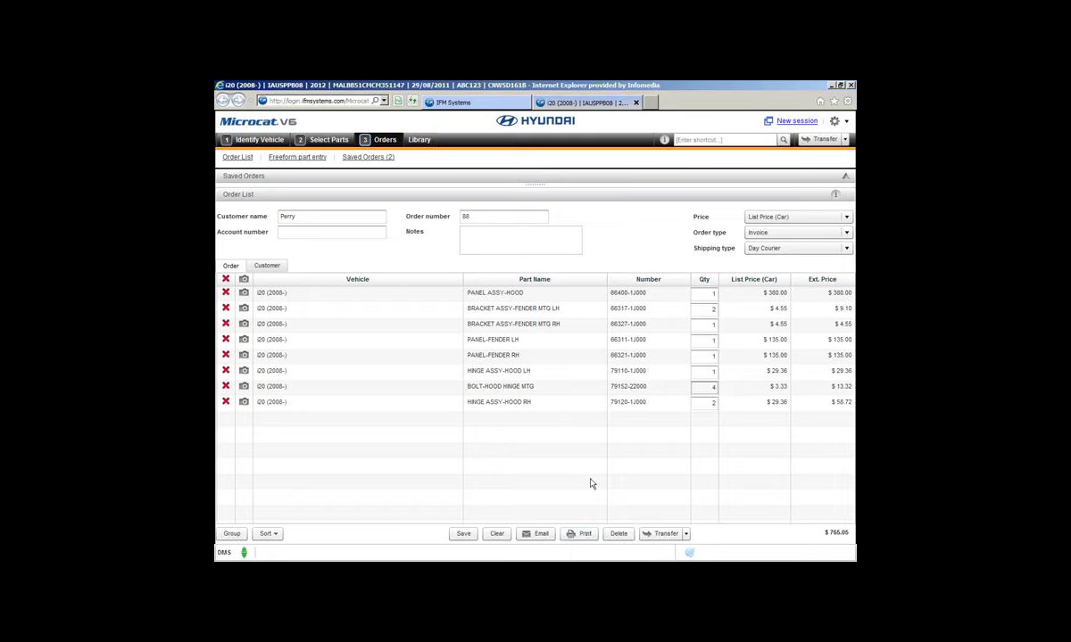
pyautogui.click(663, 535)
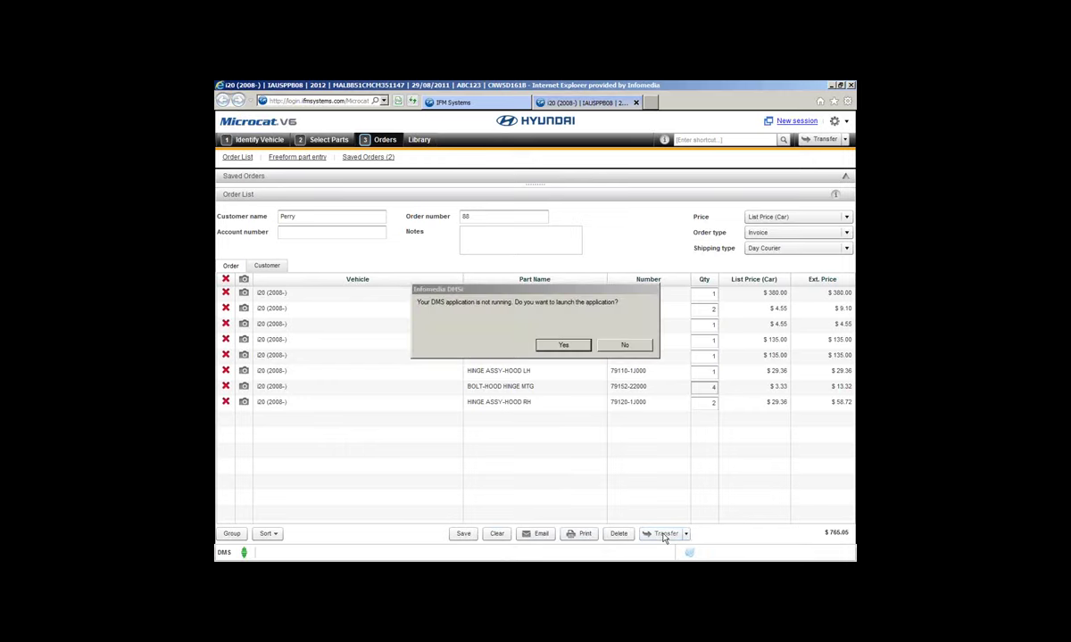
pyautogui.click(616, 346)
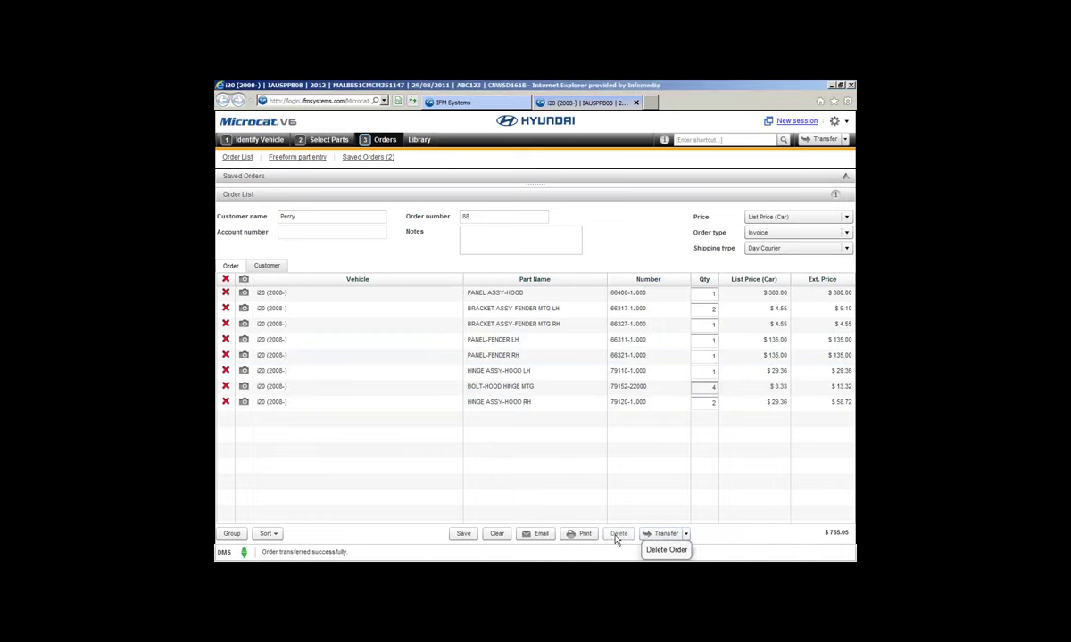
pyautogui.click(618, 534)
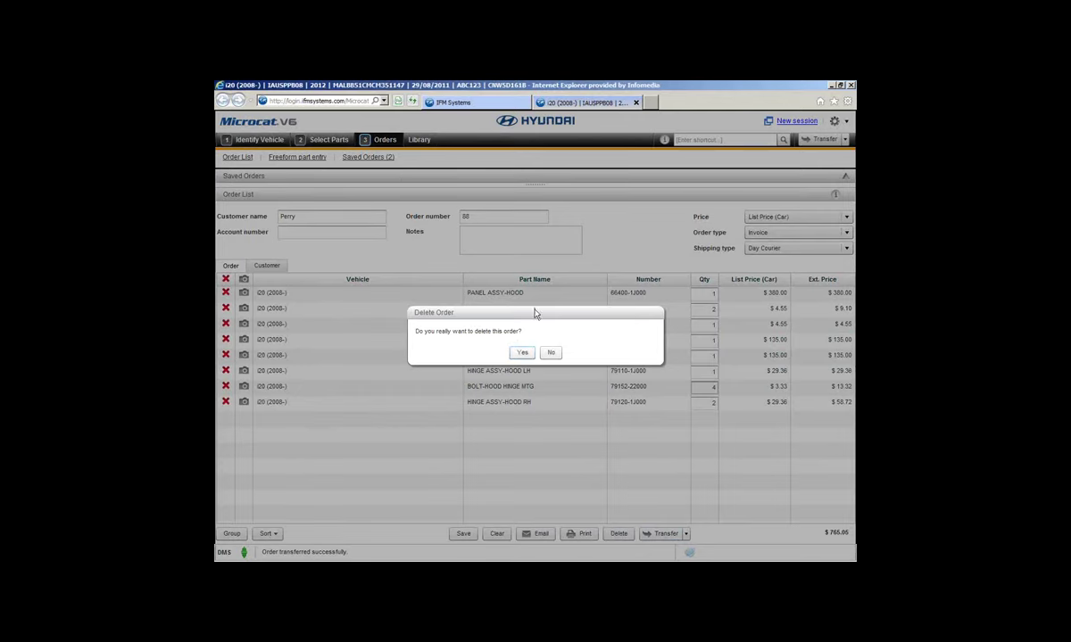
pyautogui.click(550, 353)
pyautogui.click(553, 356)
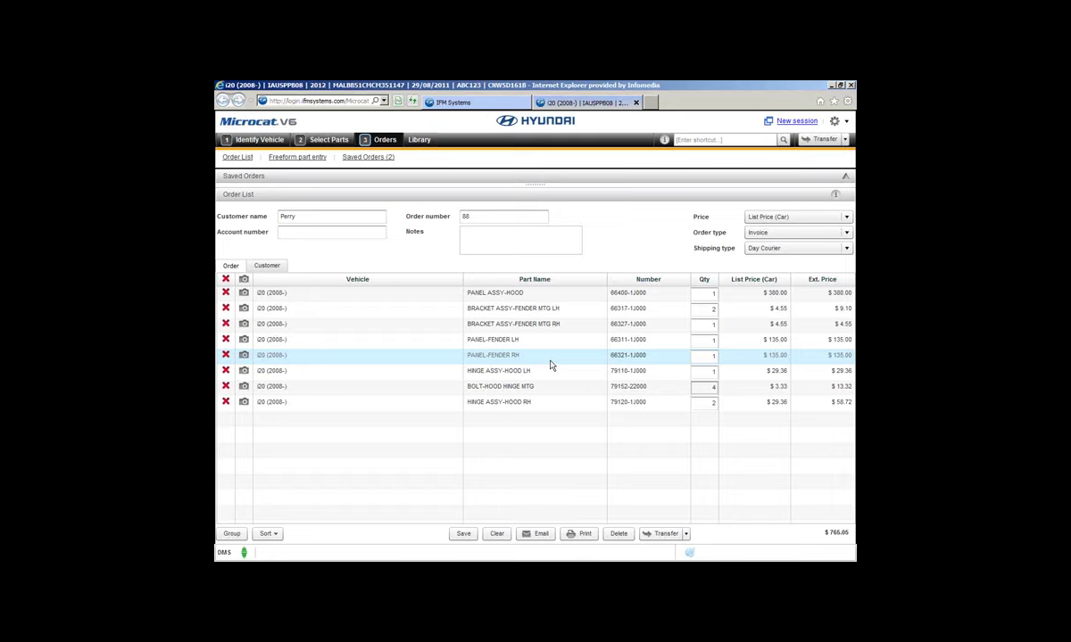
# - Transfer the order list to the DMS and agree to launch the DMS application
pyautogui.click(685, 535)
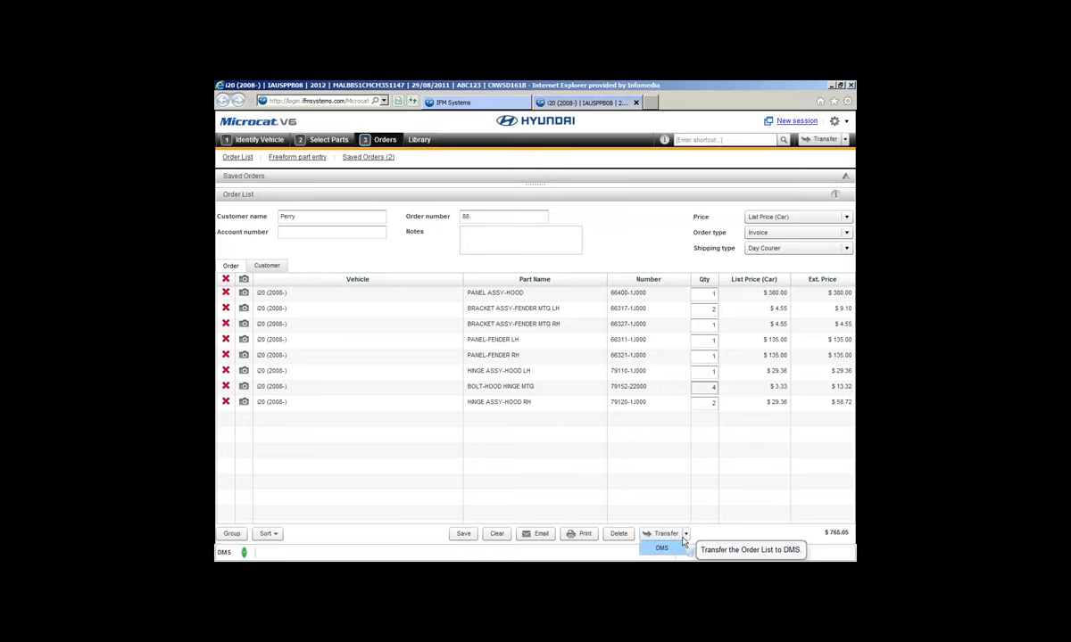
pyautogui.click(661, 548)
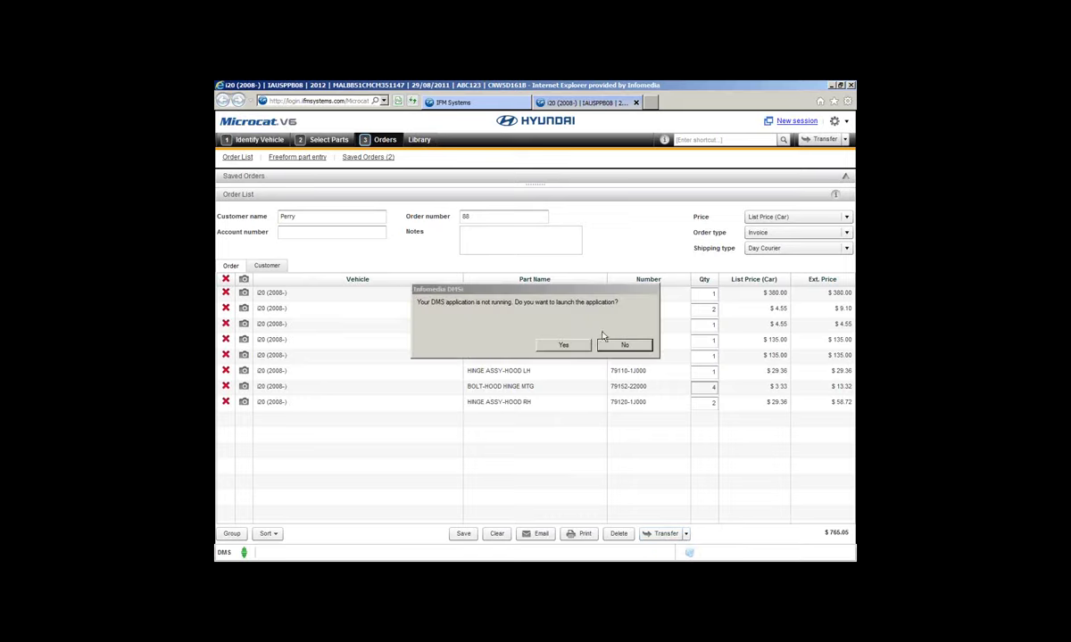
pyautogui.click(563, 346)
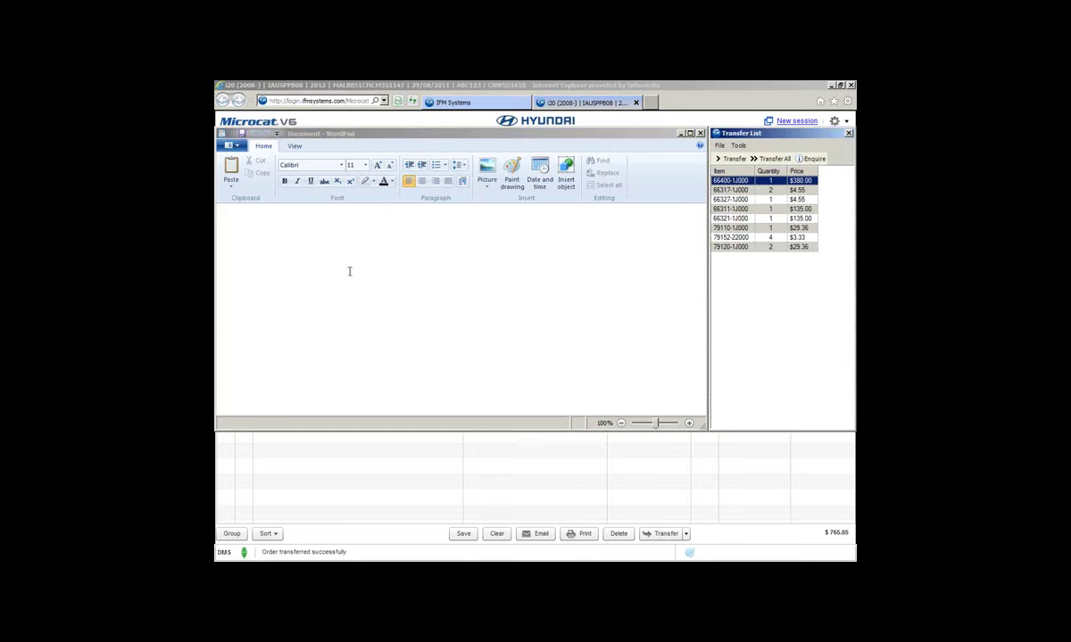
# - Use Transfer All to pass all eight parts from the DMS Transfer List
pyautogui.click(765, 164)
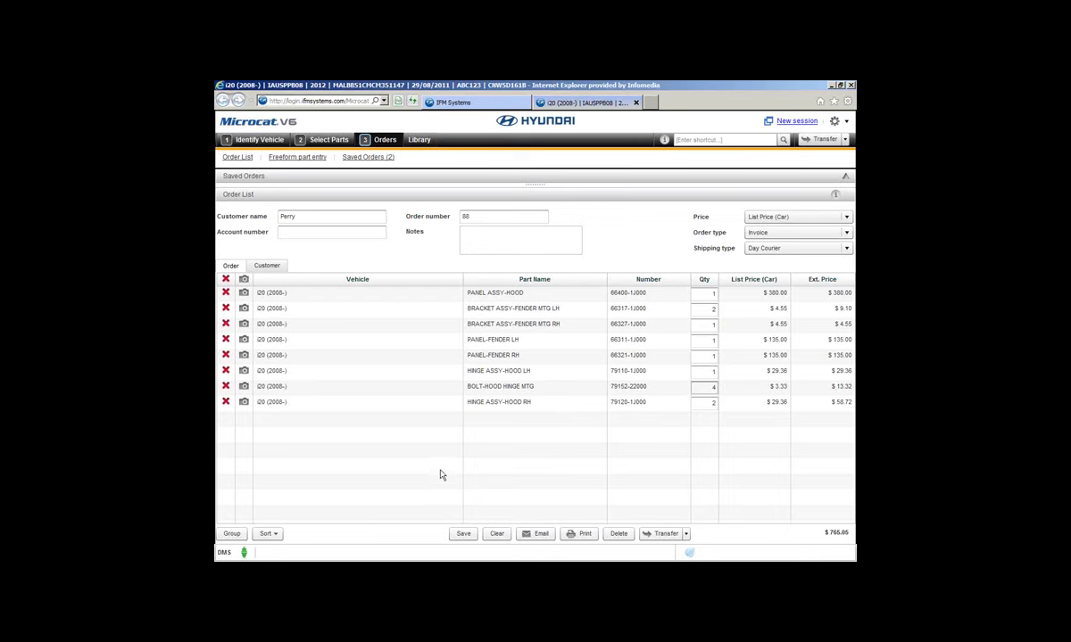
# - Leave the order for vehicle identification and bring up the program Settings
pyautogui.click(239, 140)
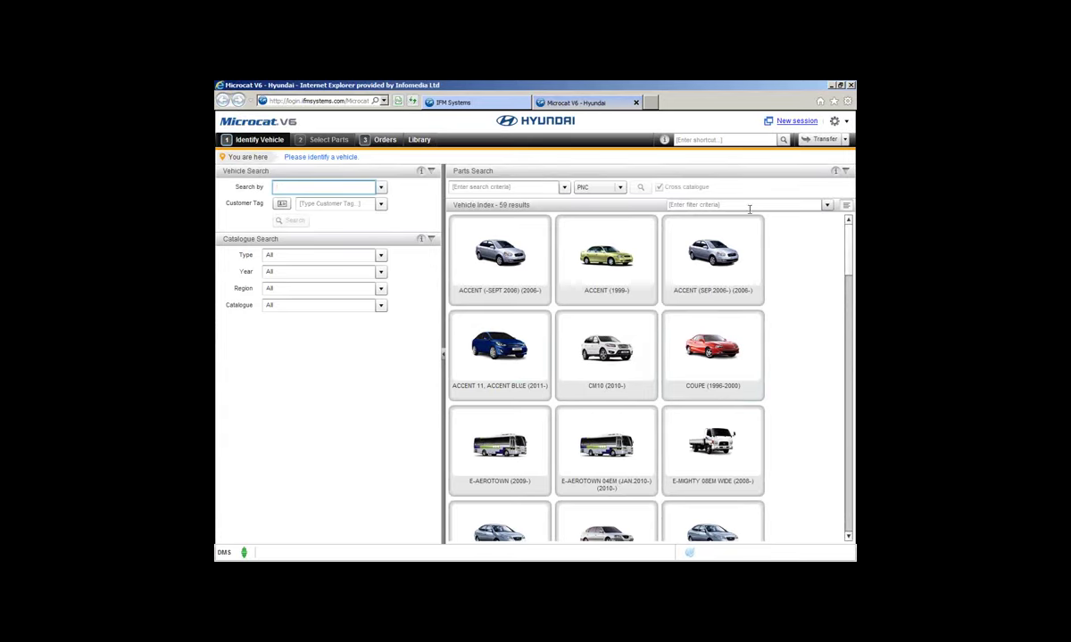
pyautogui.click(835, 124)
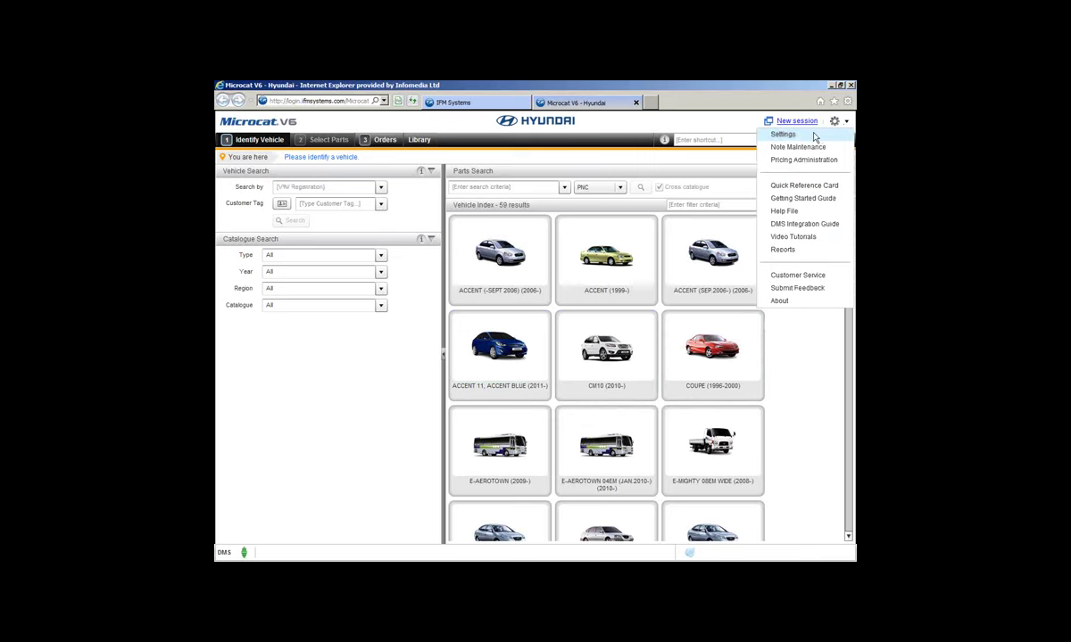
pyautogui.click(782, 134)
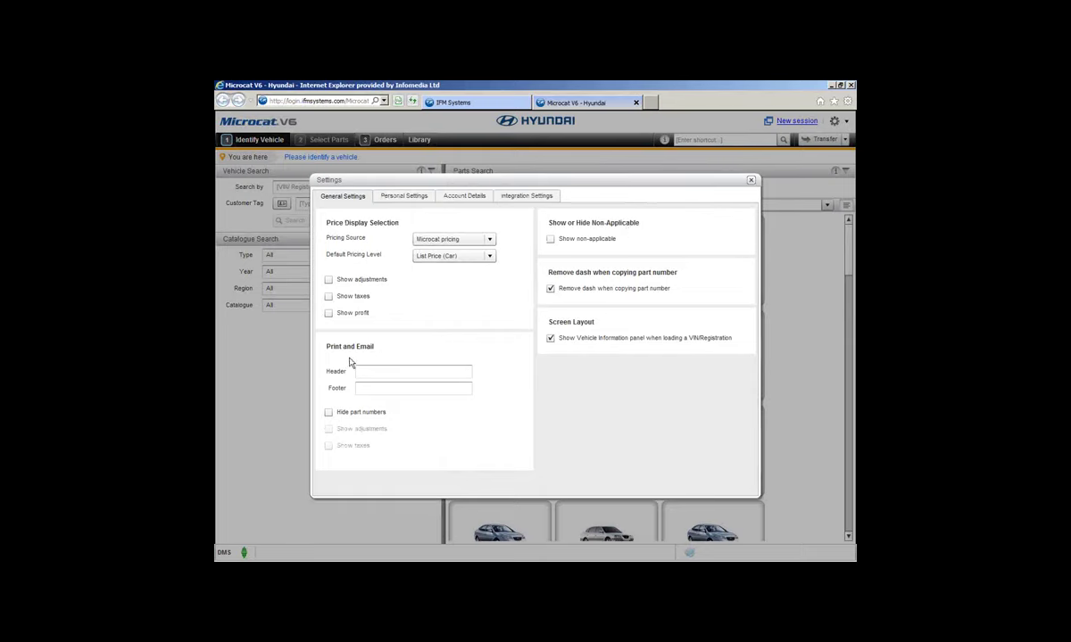
# - Check the print header and footer fields, then toggle Remove dash off and back on
pyautogui.click(410, 369)
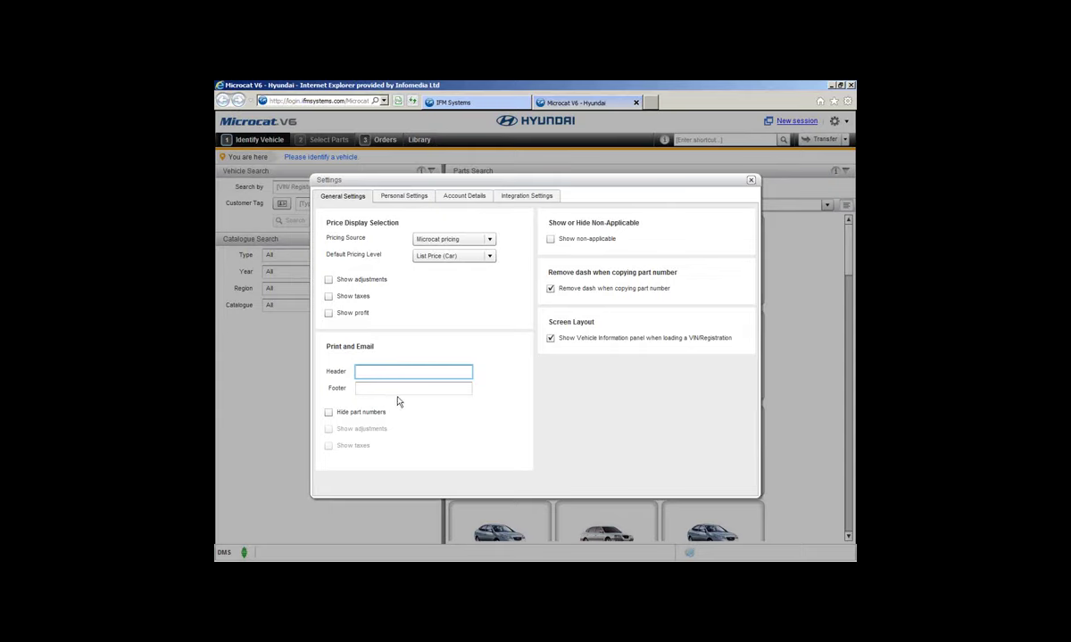
pyautogui.click(396, 390)
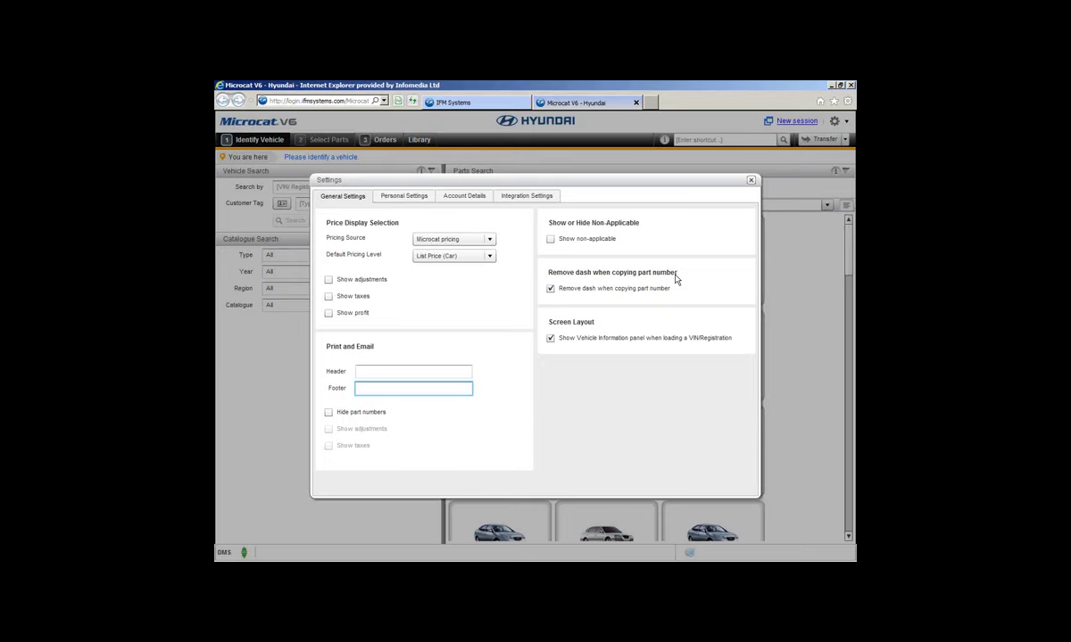
pyautogui.click(552, 289)
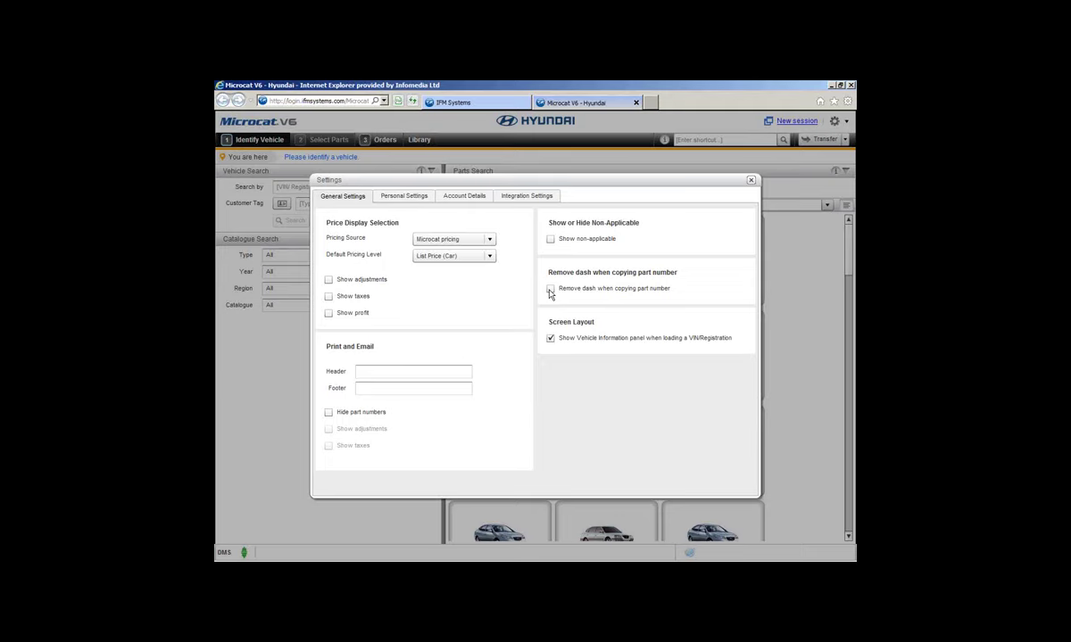
pyautogui.click(550, 289)
# - Set the Personal Settings default search type to PNC, then close Settings
pyautogui.click(412, 202)
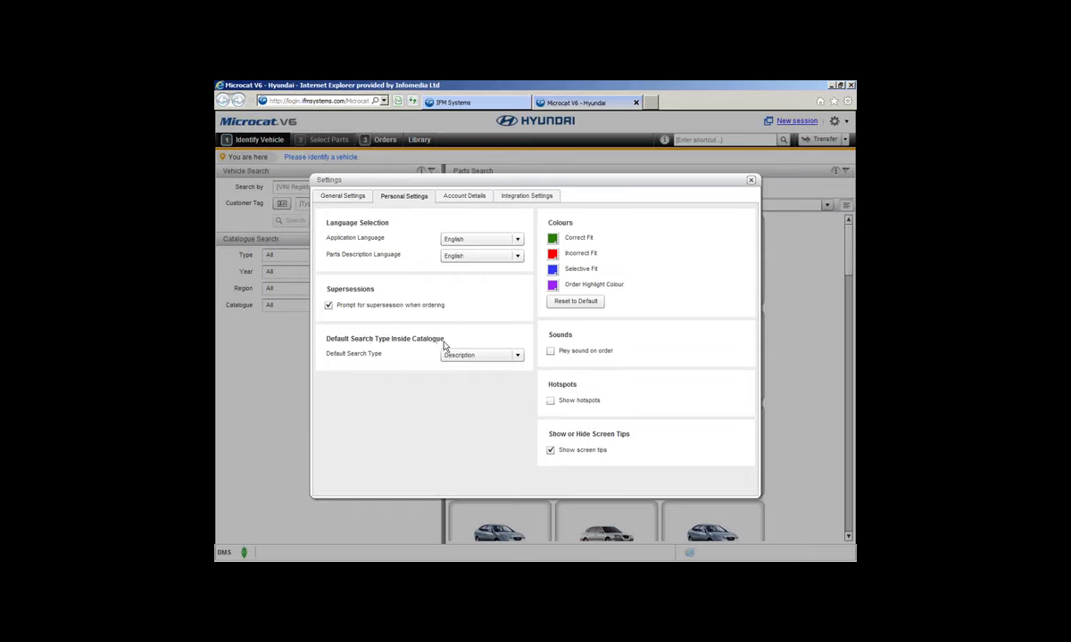
pyautogui.click(519, 357)
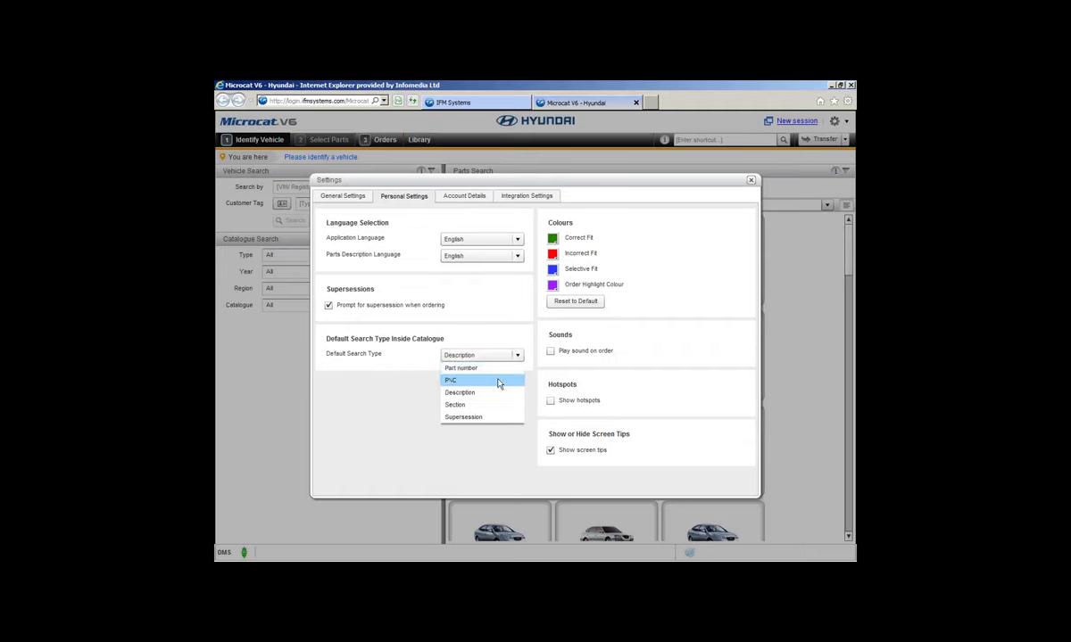
pyautogui.click(497, 381)
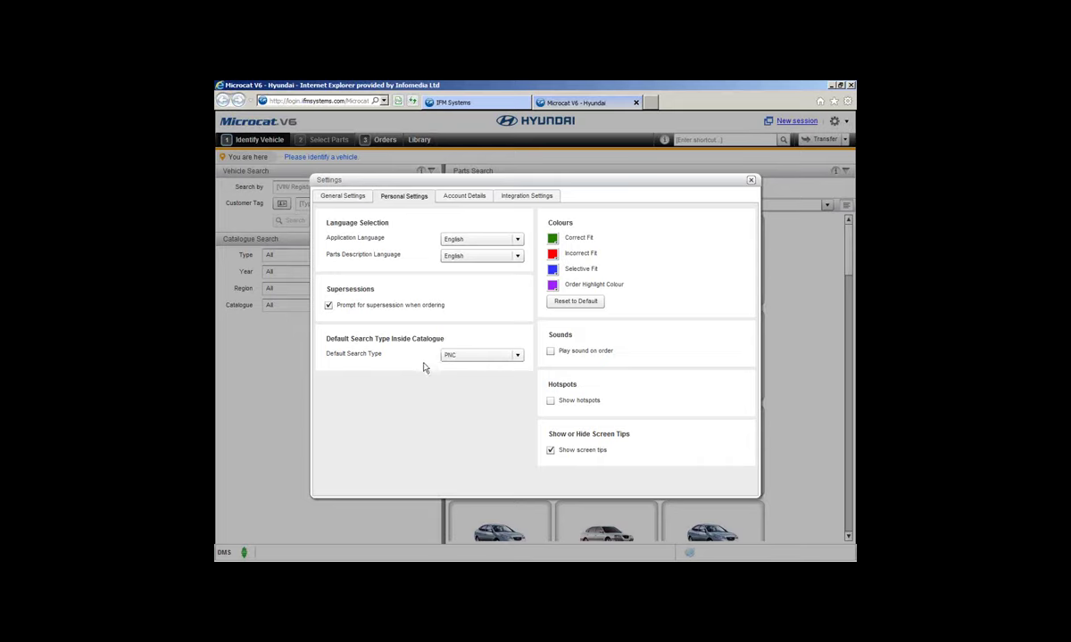
pyautogui.click(339, 196)
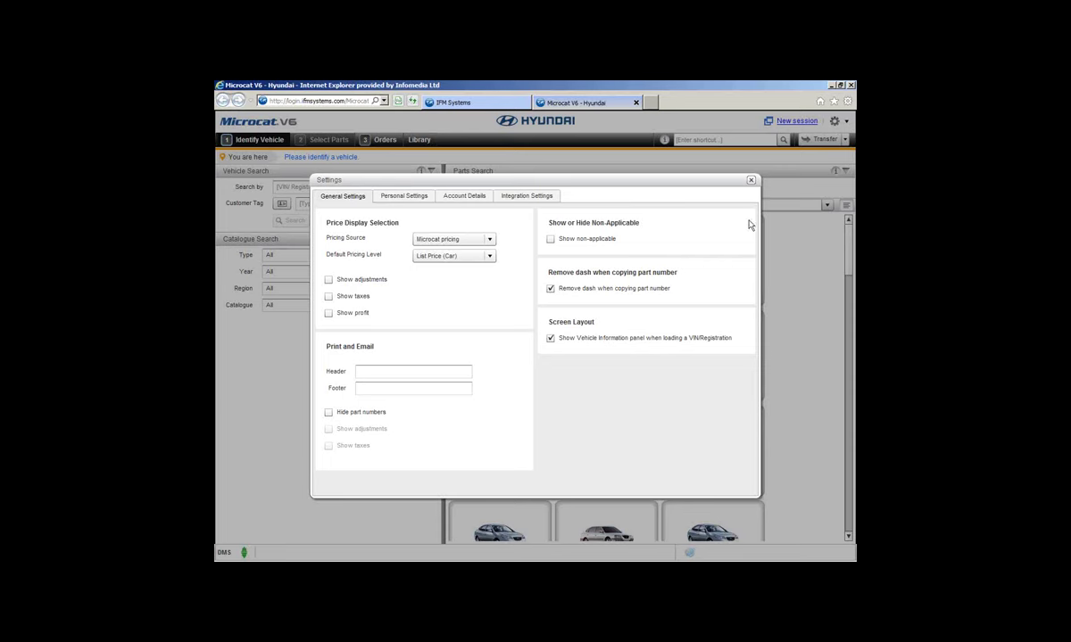
pyautogui.click(750, 180)
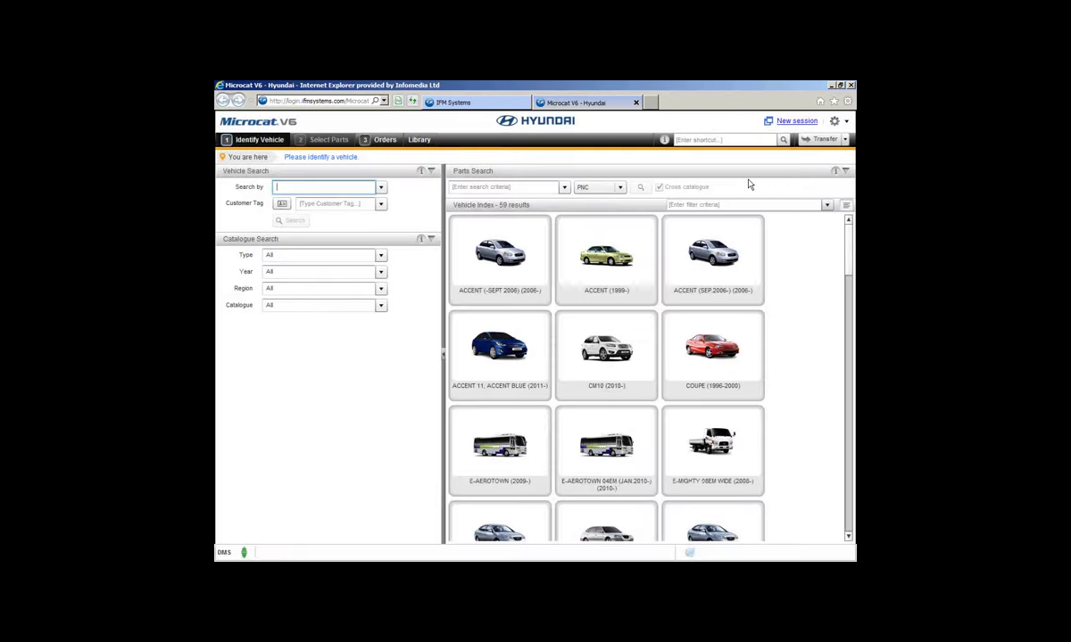
# - Open See and Learn Videos from the Video Tutorials list in the gear menu
pyautogui.click(846, 122)
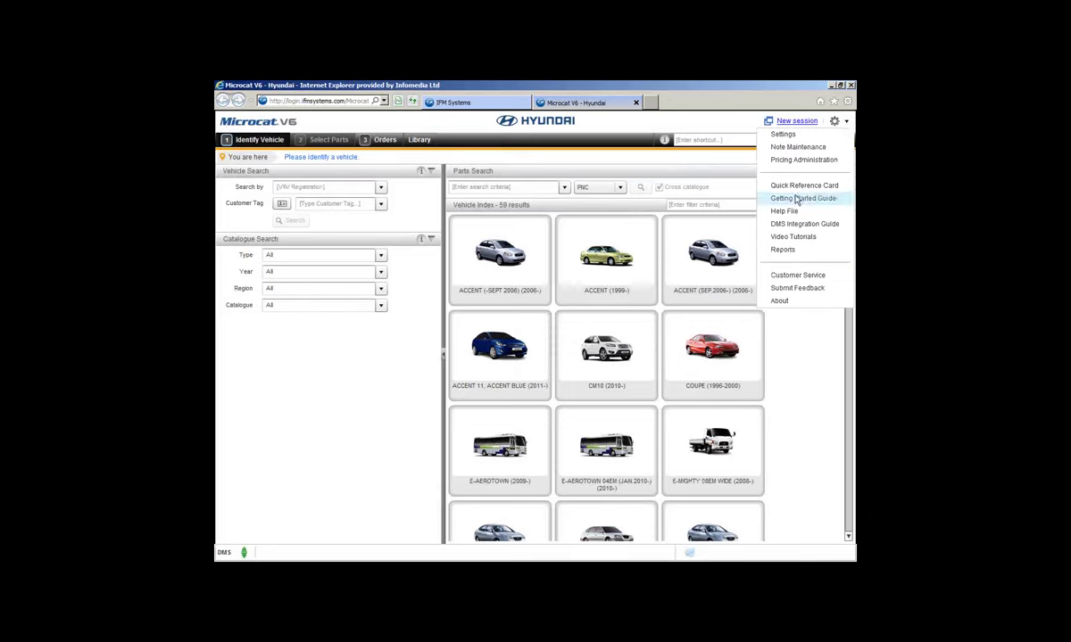
pyautogui.click(829, 243)
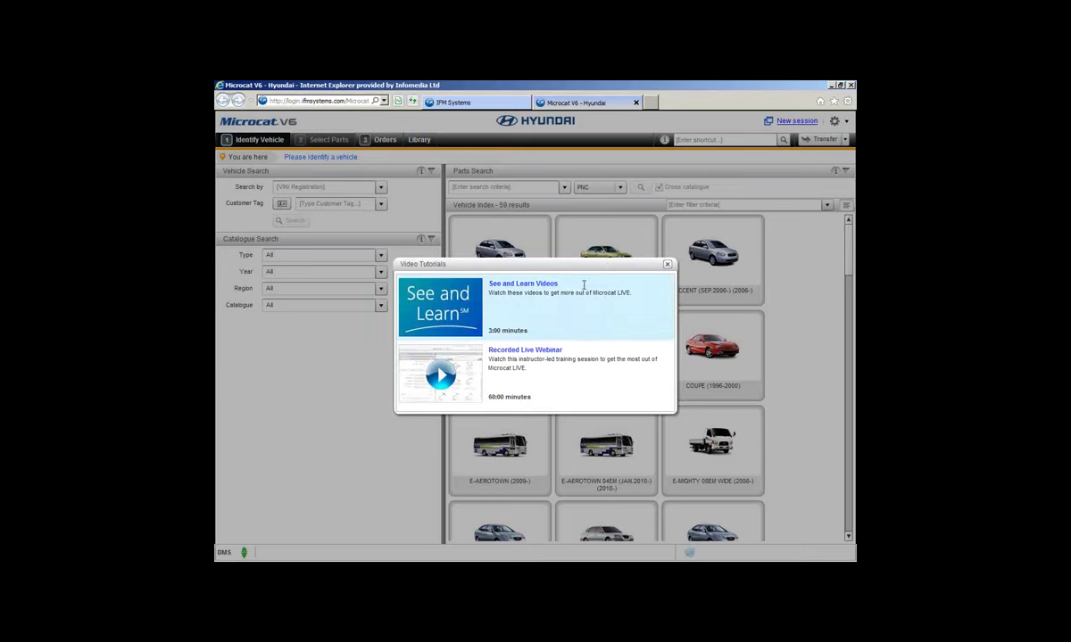
pyautogui.click(438, 309)
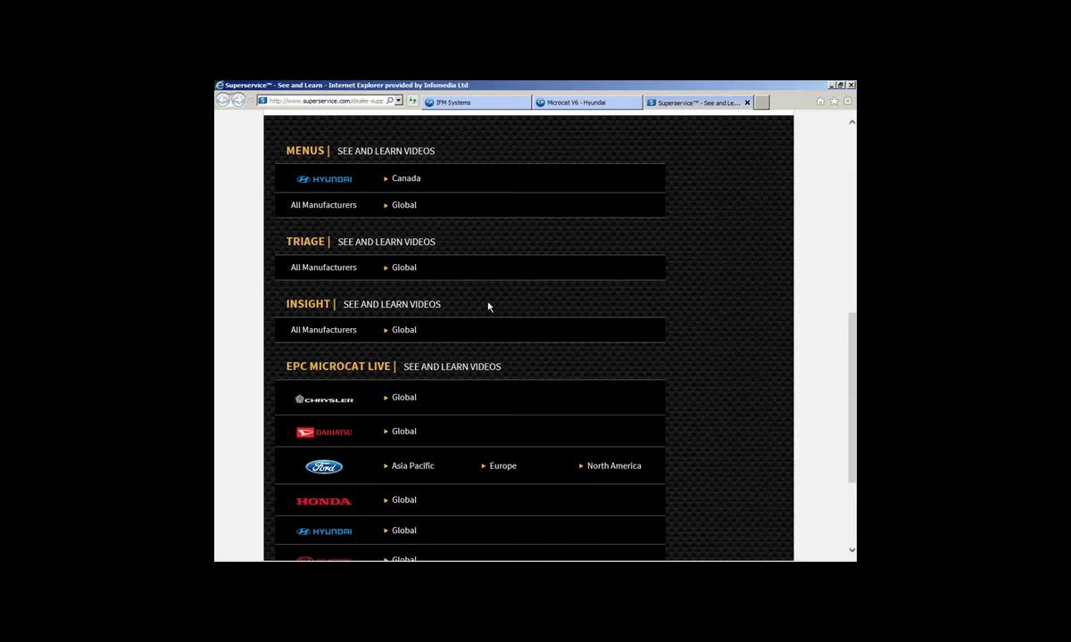
# - Preview Hyundai's Global EPC Microcat Live videos, then close the Superservice tab and Video Tutorials
pyautogui.scroll(-3, 501, 308)
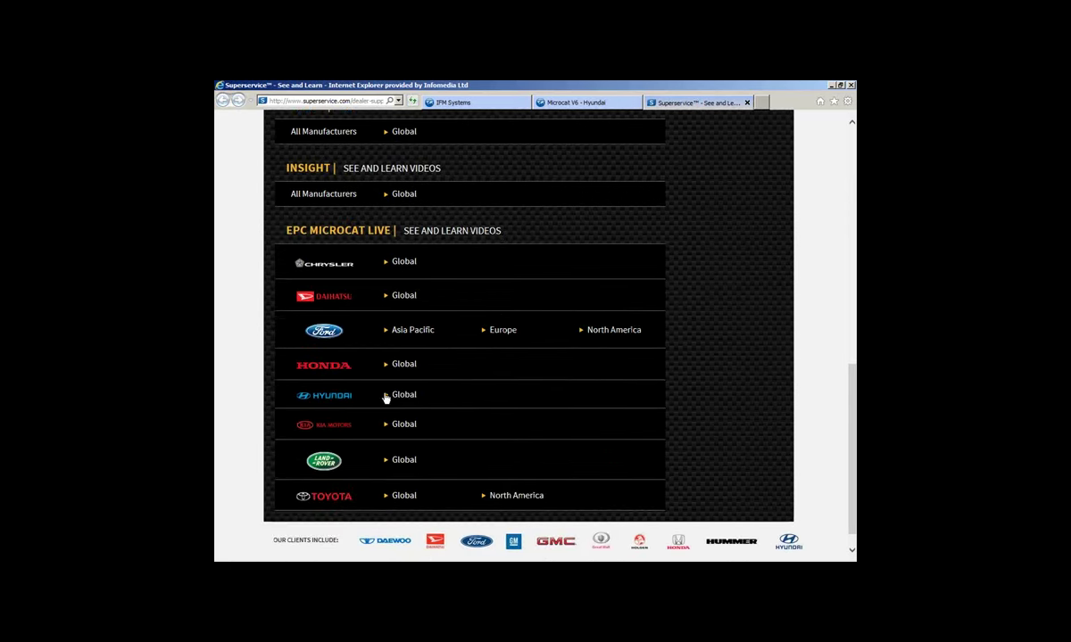
pyautogui.click(402, 397)
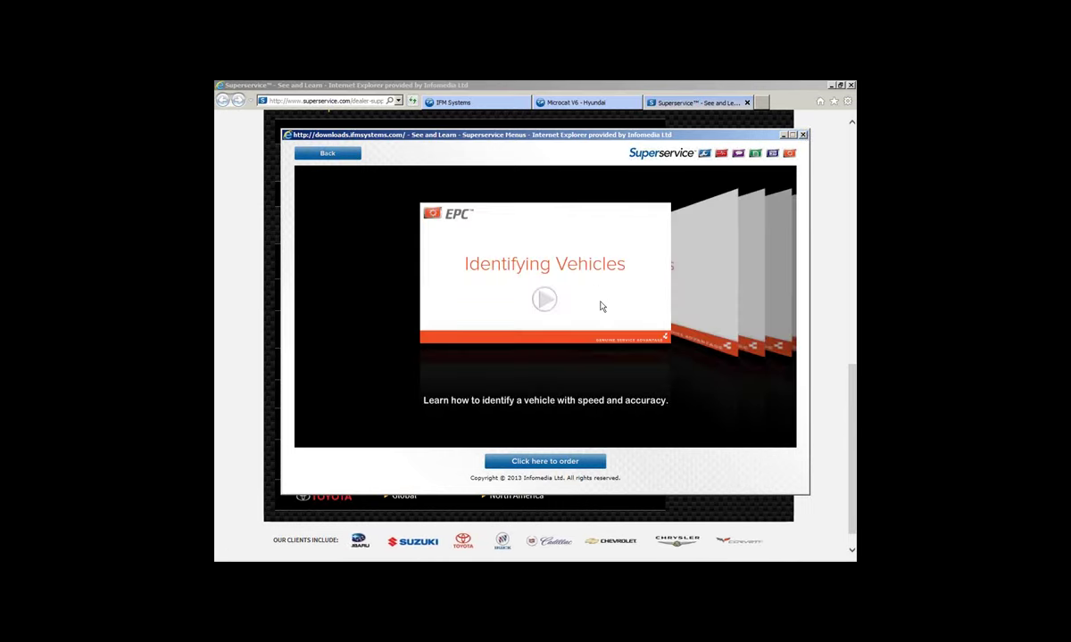
pyautogui.click(802, 135)
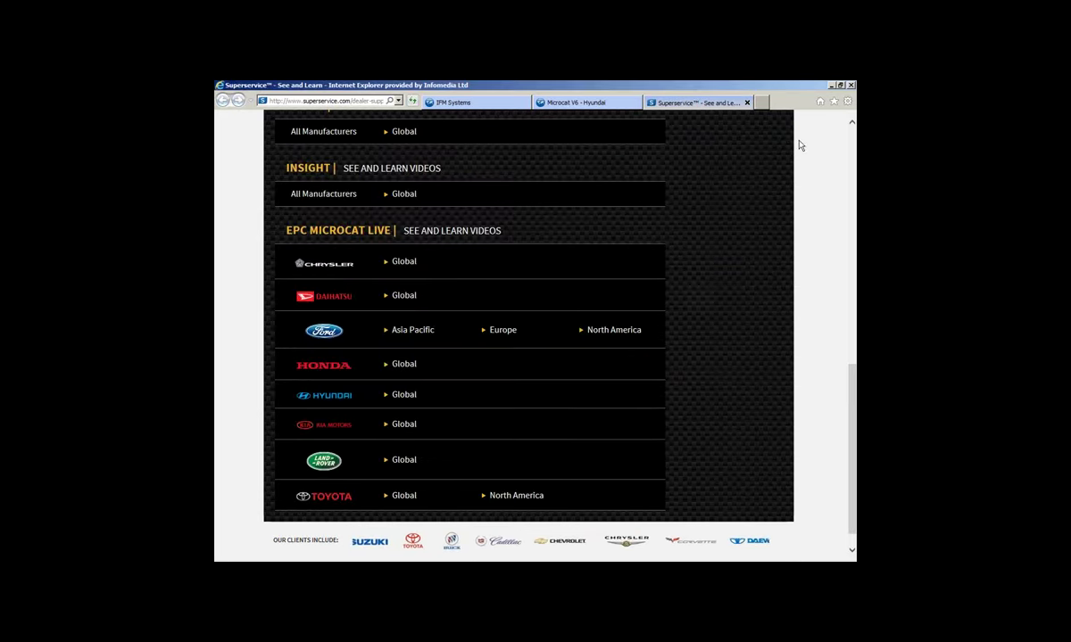
pyautogui.click(747, 102)
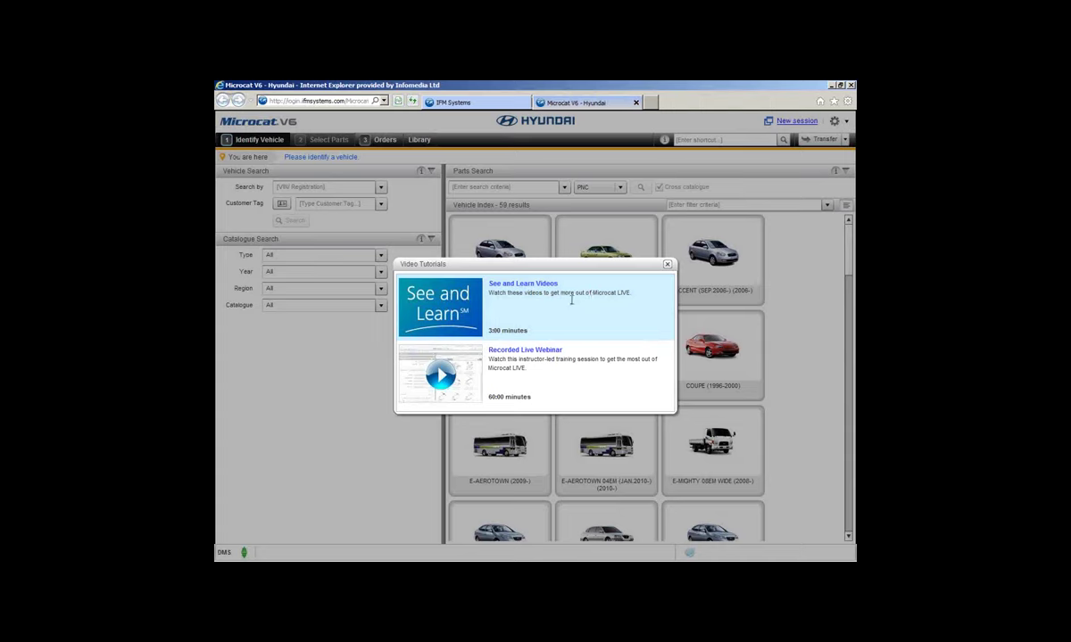
pyautogui.click(668, 266)
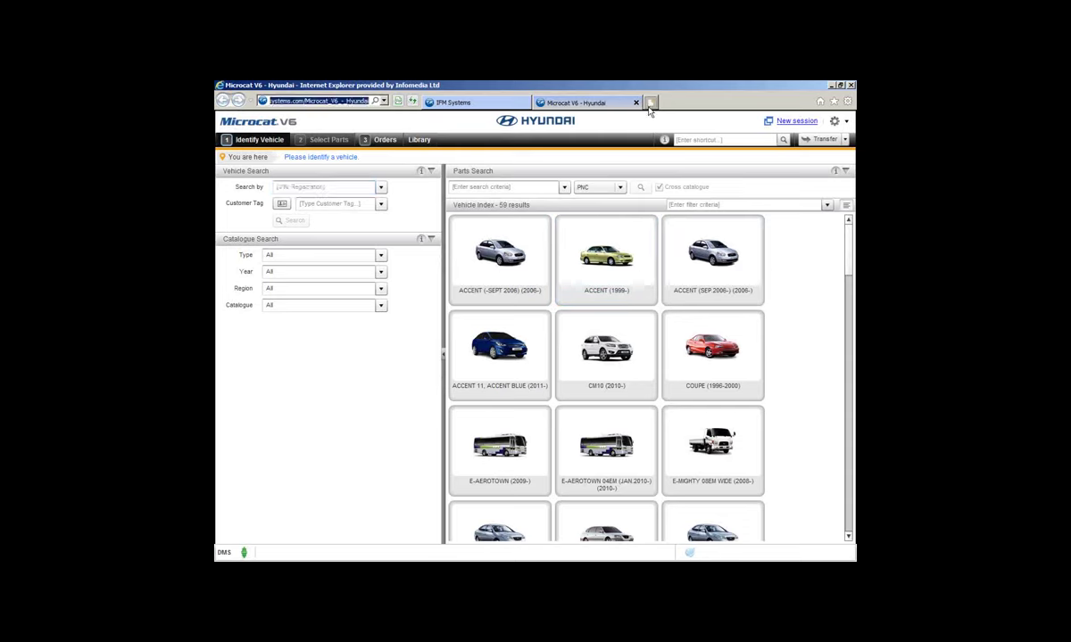
# - In a new tab, go to youtube.com/superservicesolution via the address bar suggestion
pyautogui.click(650, 105)
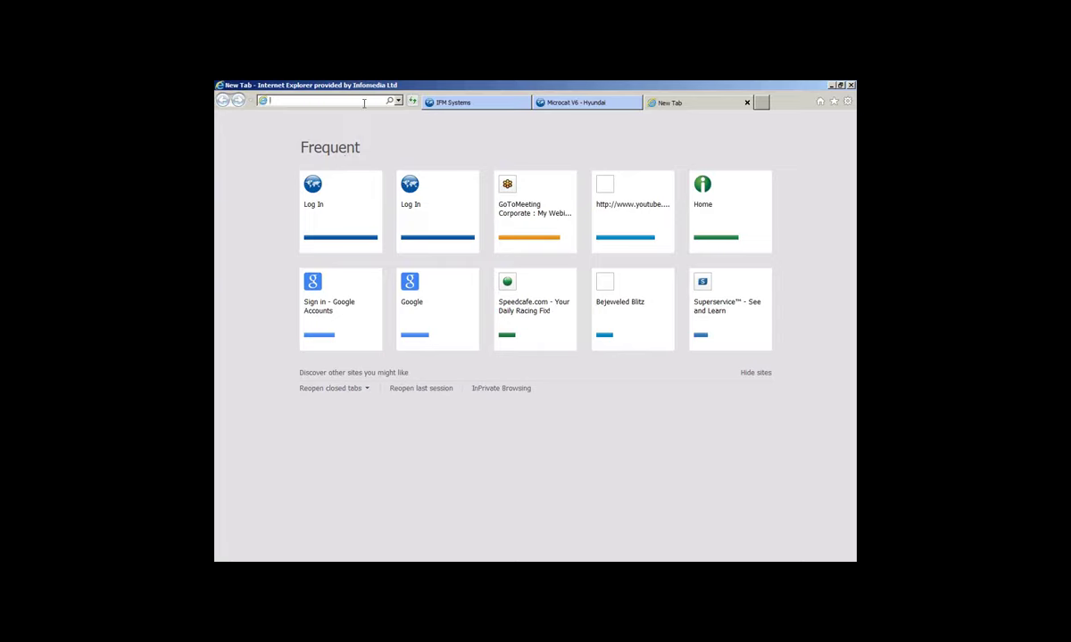
pyautogui.write('youtube')
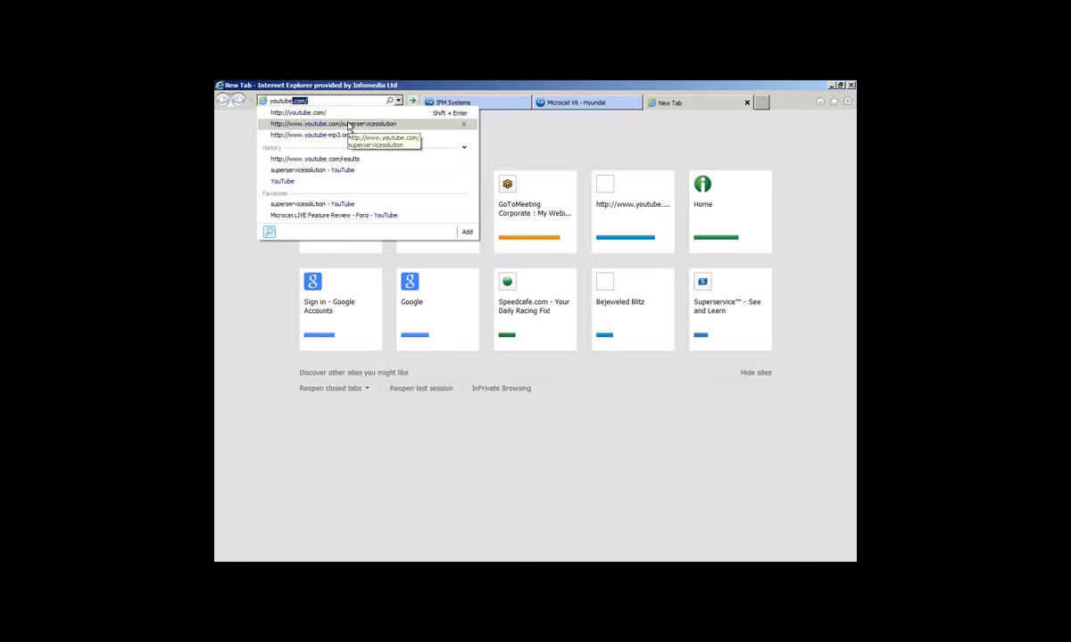
pyautogui.click(348, 125)
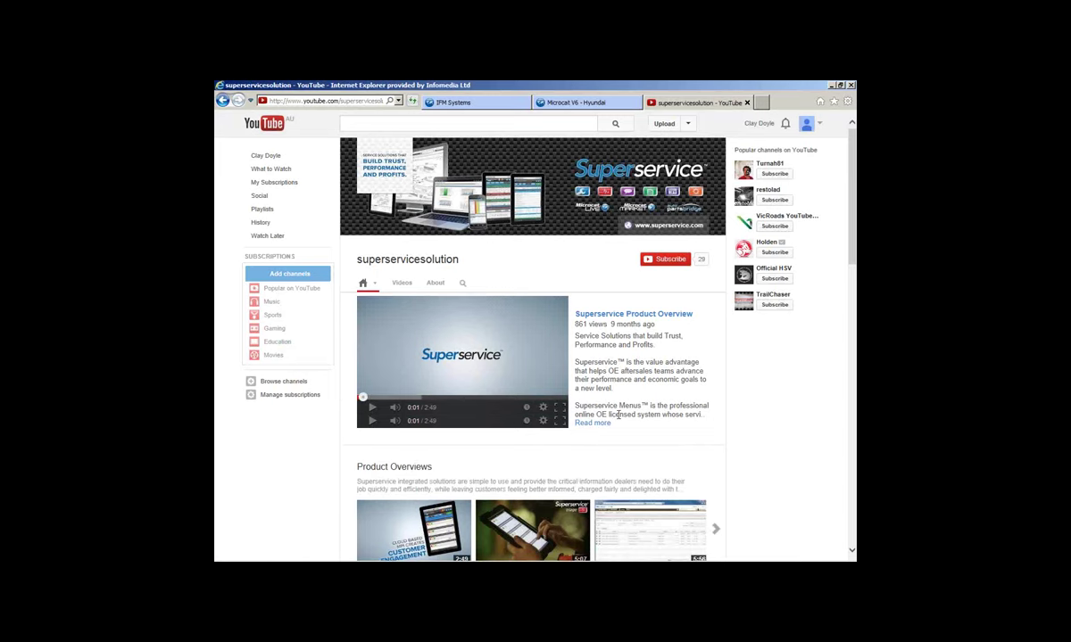
# - Scroll down the channel page past Microcat LIVE to the Webinar Recordings playlist
pyautogui.scroll(-4, 617, 415)
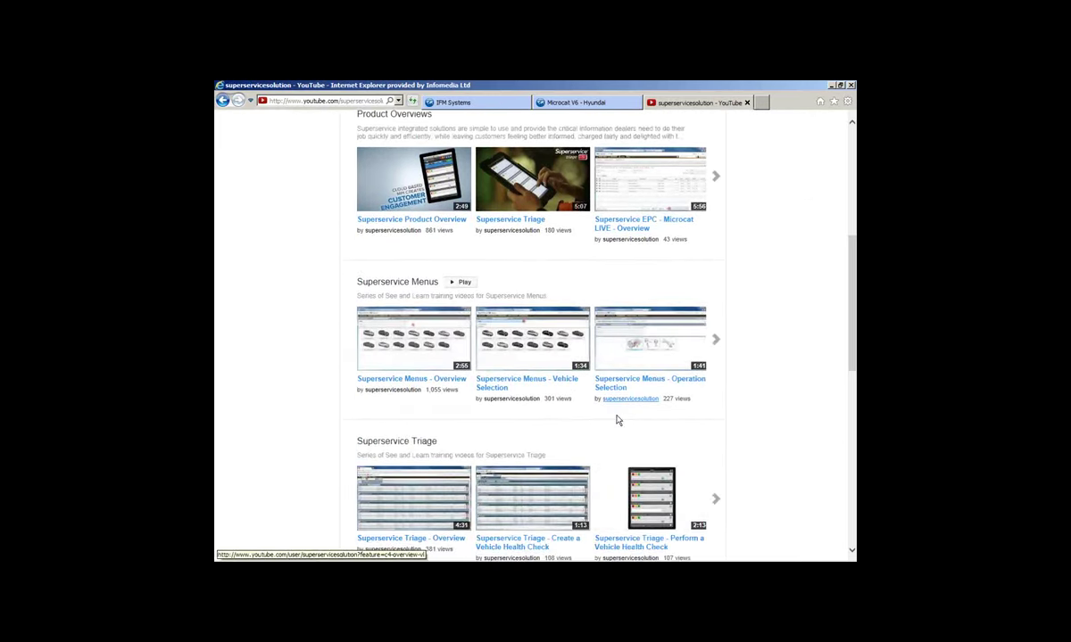
pyautogui.scroll(-2, 618, 420)
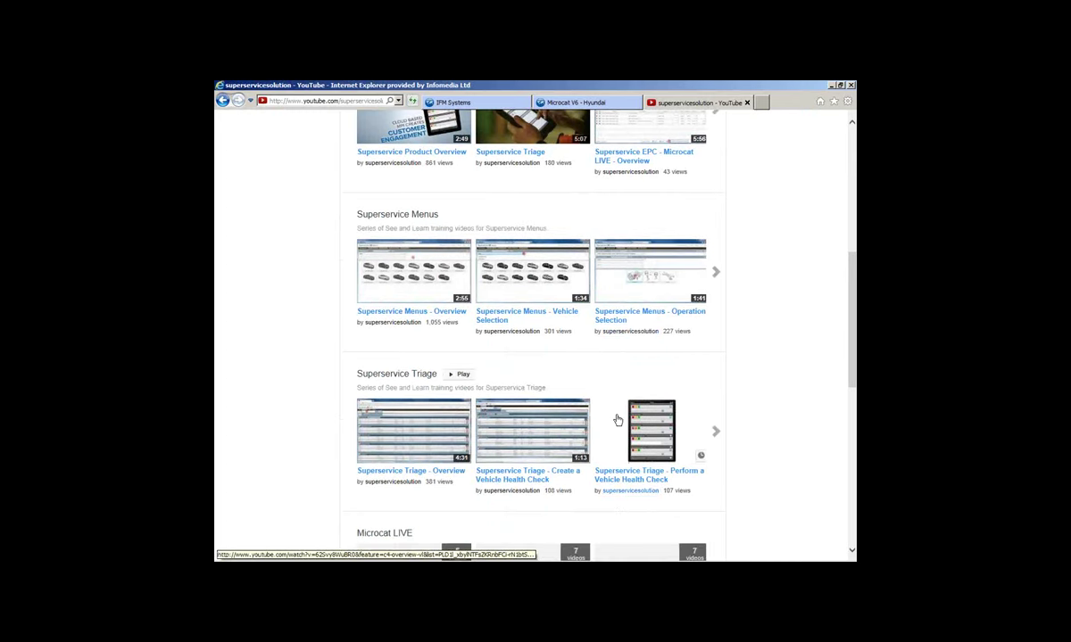
pyautogui.scroll(-2, 616, 419)
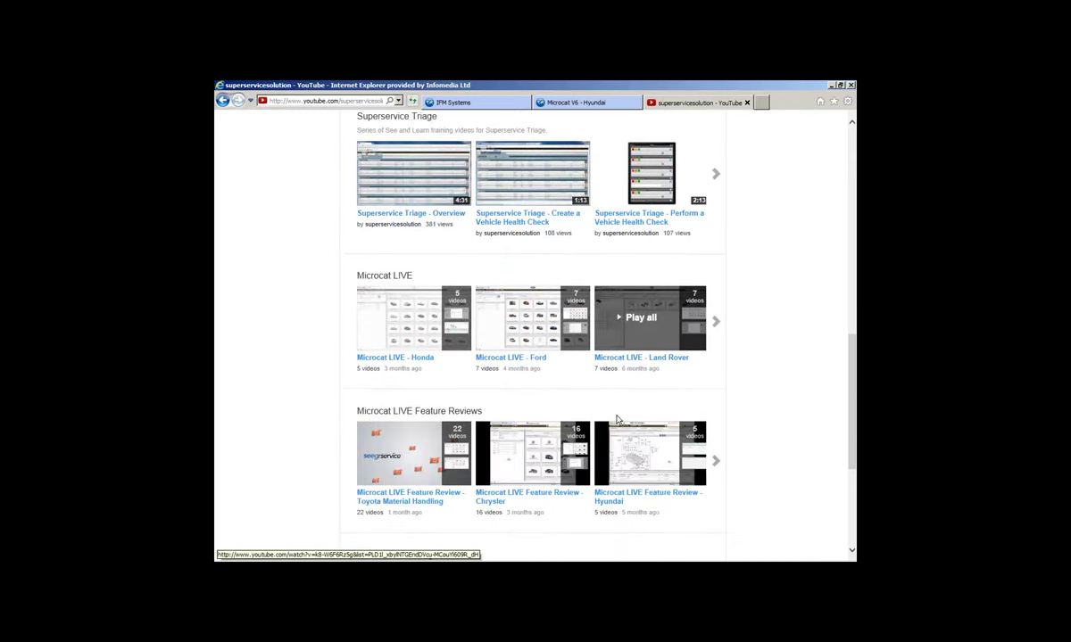
pyautogui.scroll(-3, 616, 420)
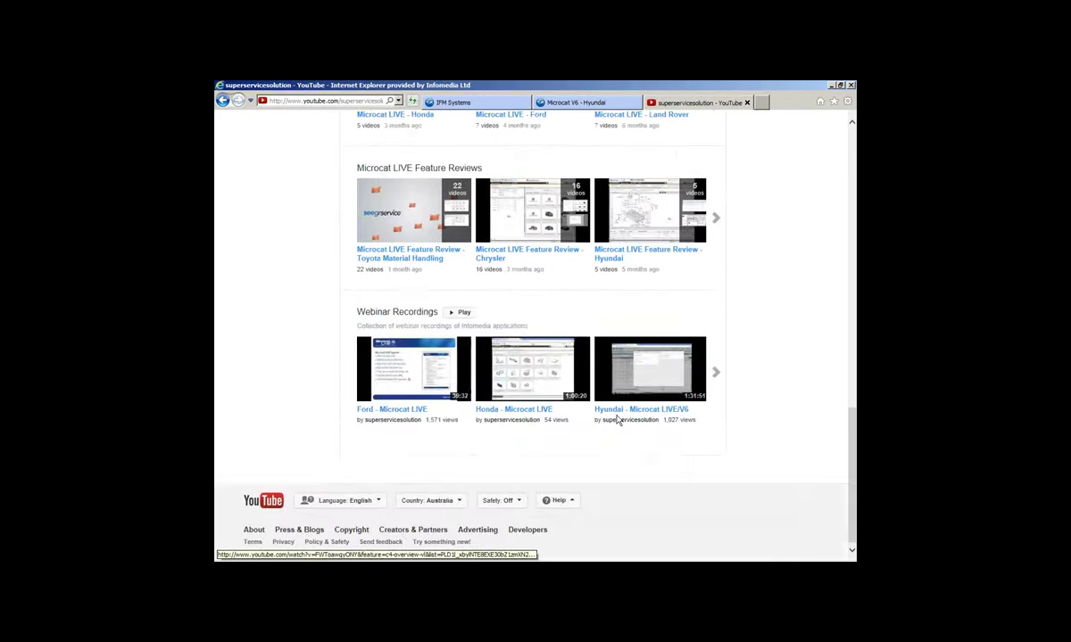